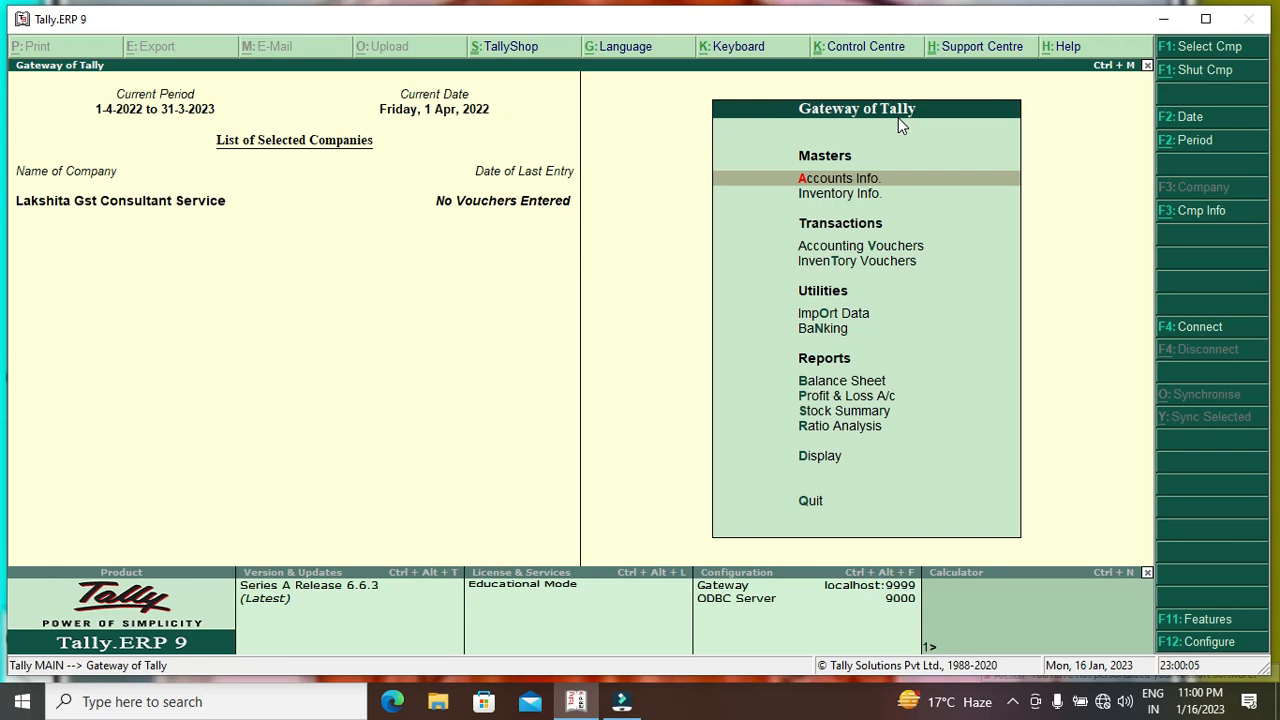
Enable GST under Statutory & Taxation features, with Rajasthan as the company's state.
{"action": "key", "text": "F11"}
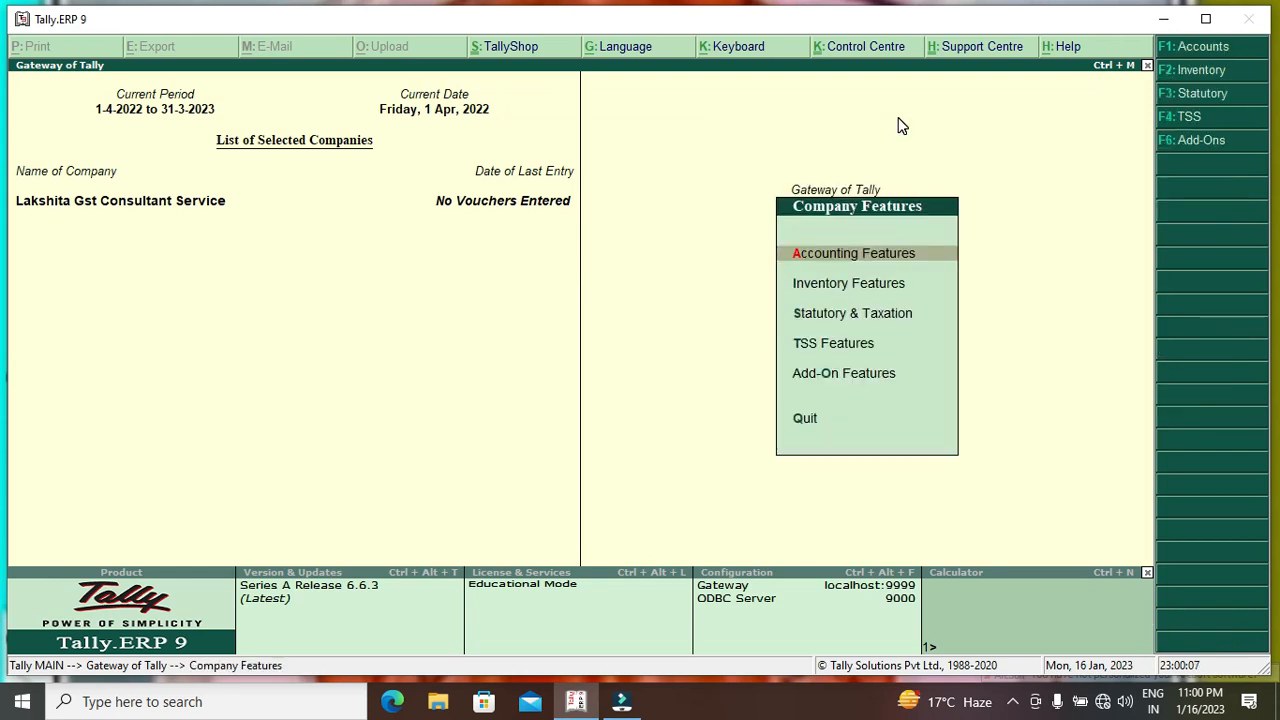
{"action": "key", "text": "Down"}
{"action": "key", "text": "Down"}
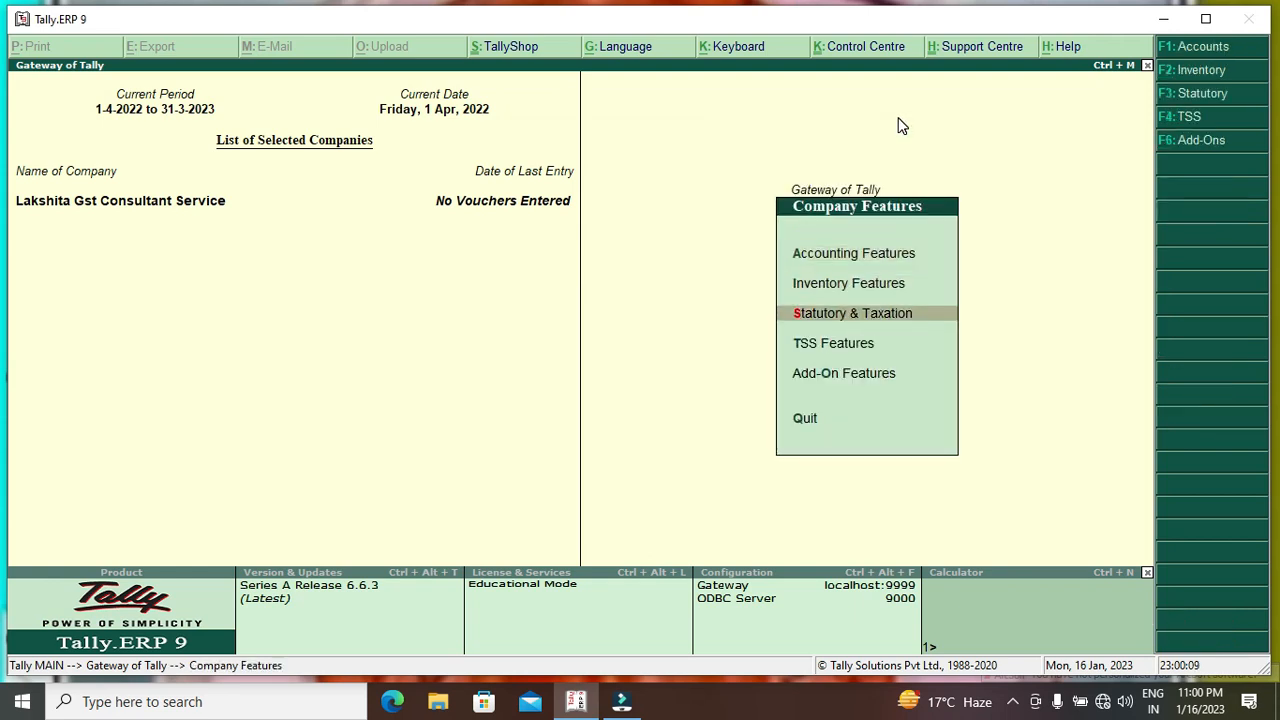
{"action": "key", "text": "Return"}
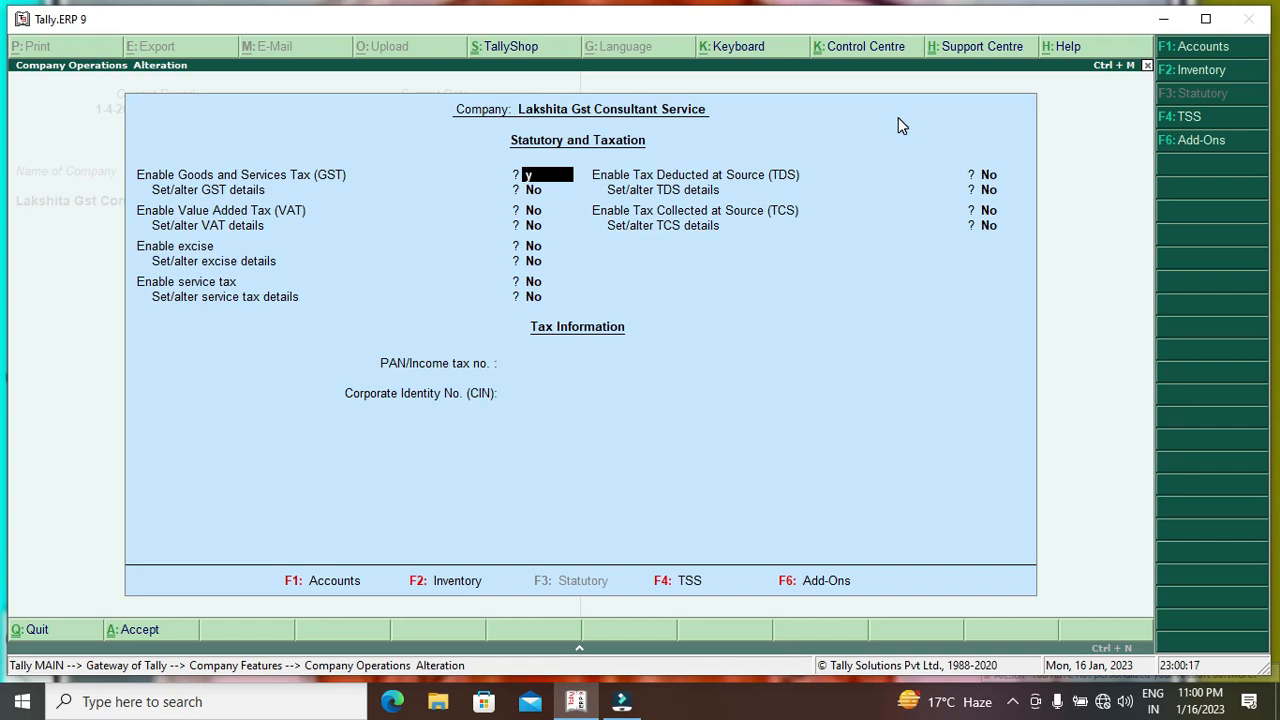
{"action": "key", "text": "y"}
{"action": "key", "text": "y"}
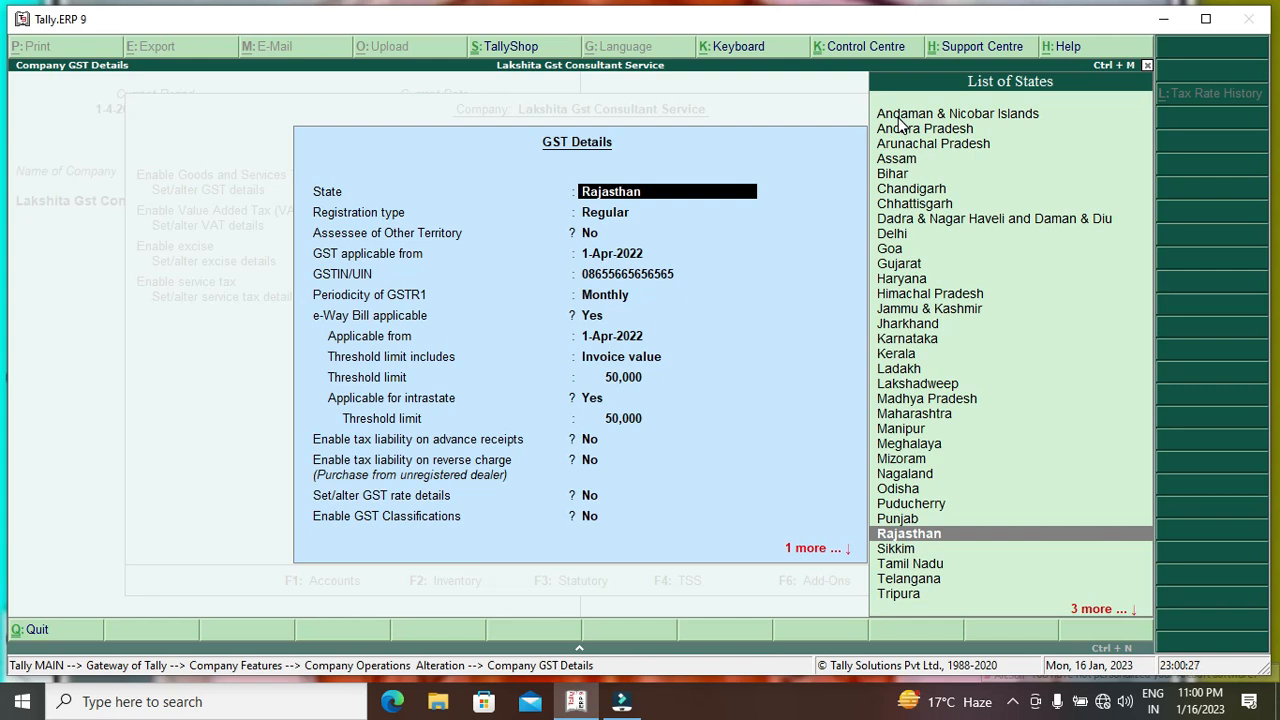
{"action": "key", "text": "Return"}
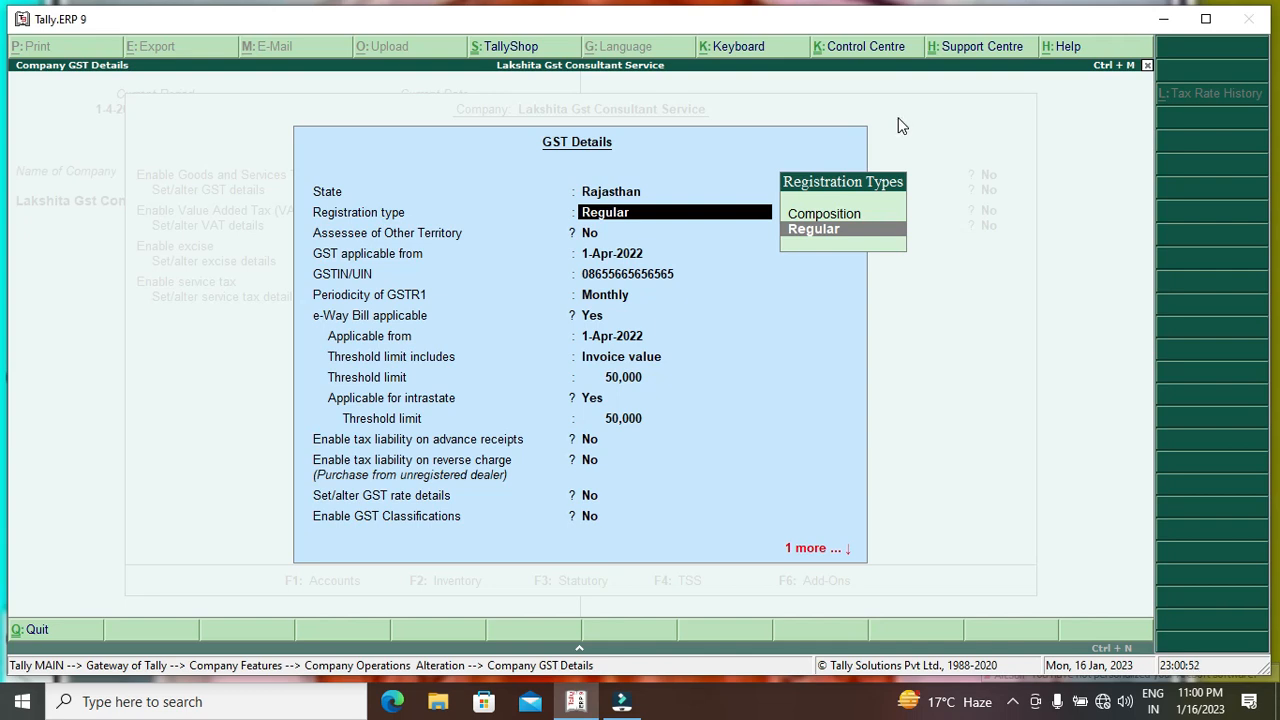
Keep Regular registration, confirm the GSTIN, and set GSTR-1 periodicity to Monthly.
{"action": "key", "text": "Return"}
{"action": "key", "text": "Return"}
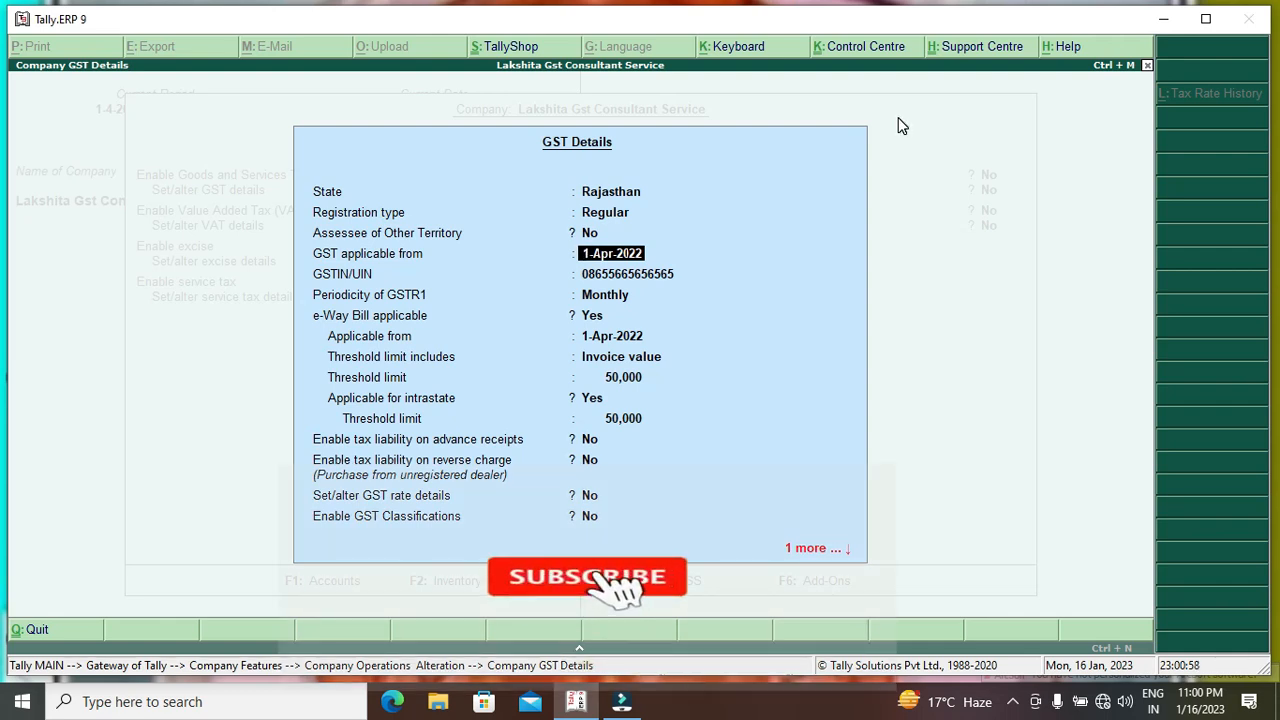
{"action": "key", "text": "Return"}
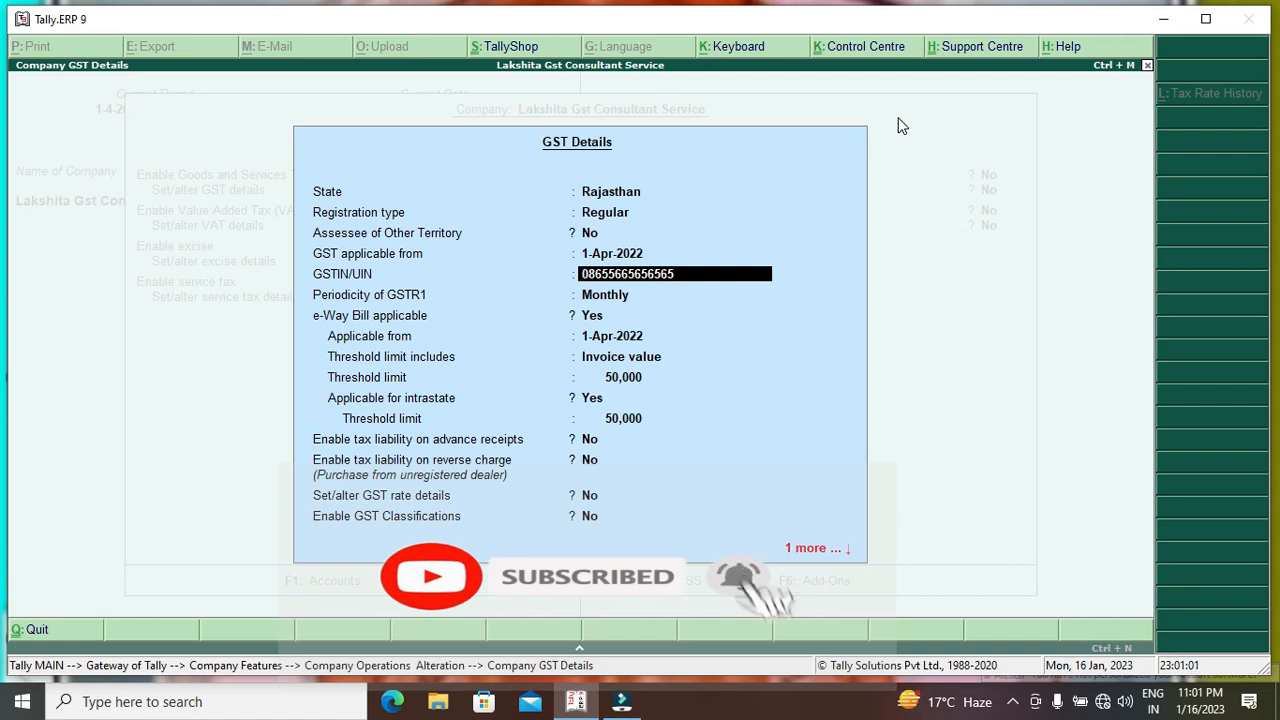
{"action": "key", "text": "Return"}
{"action": "key", "text": "Return"}
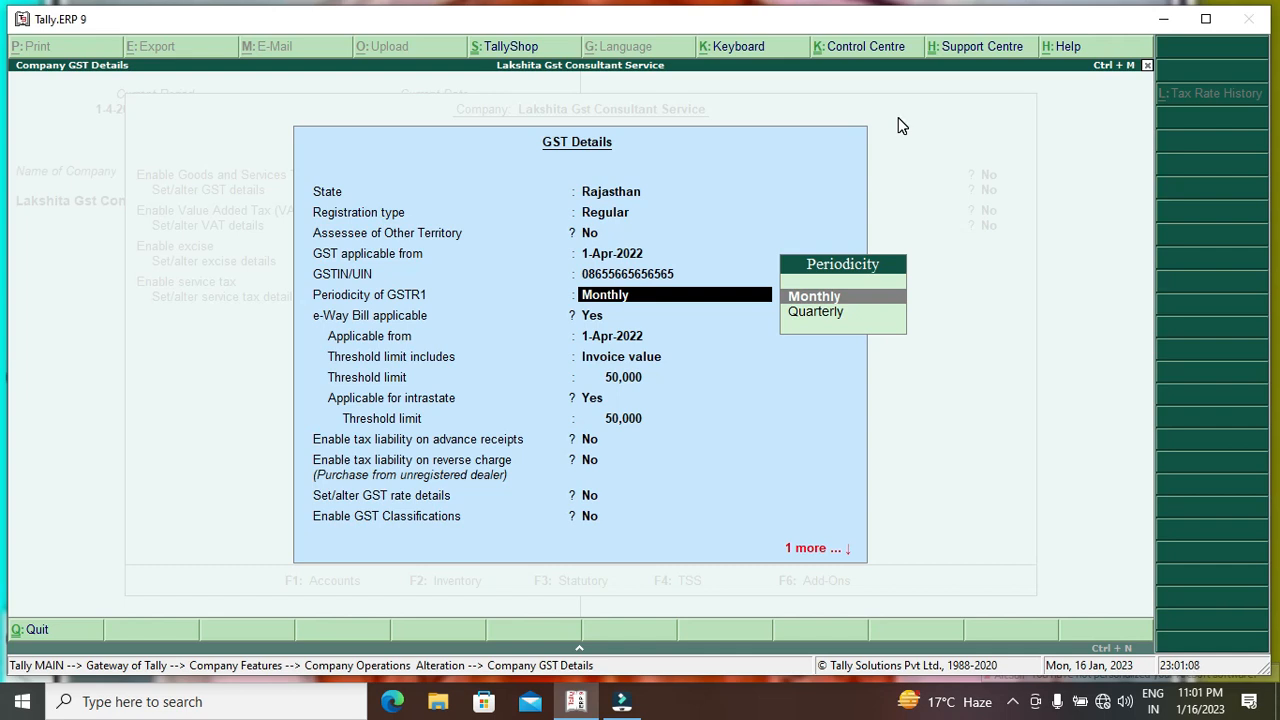
{"action": "key", "text": "Down"}
{"action": "key", "text": "Up"}
{"action": "key", "text": "Down"}
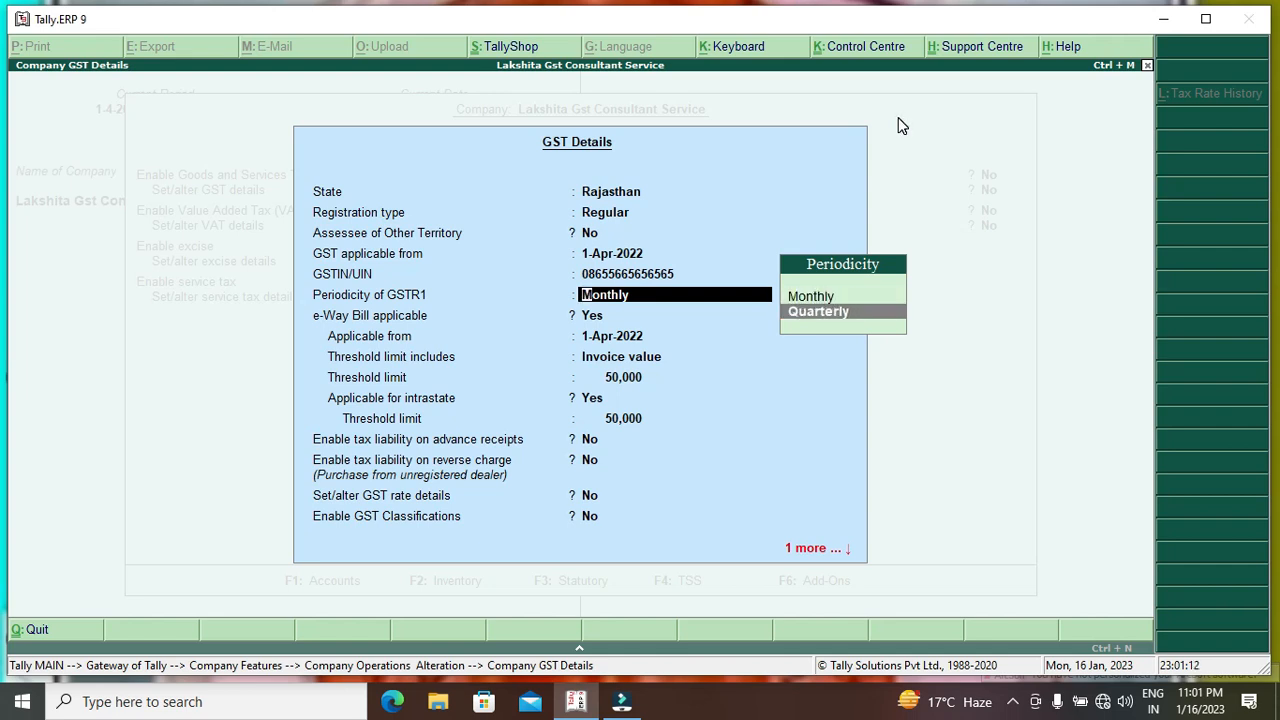
{"action": "key", "text": "Up"}
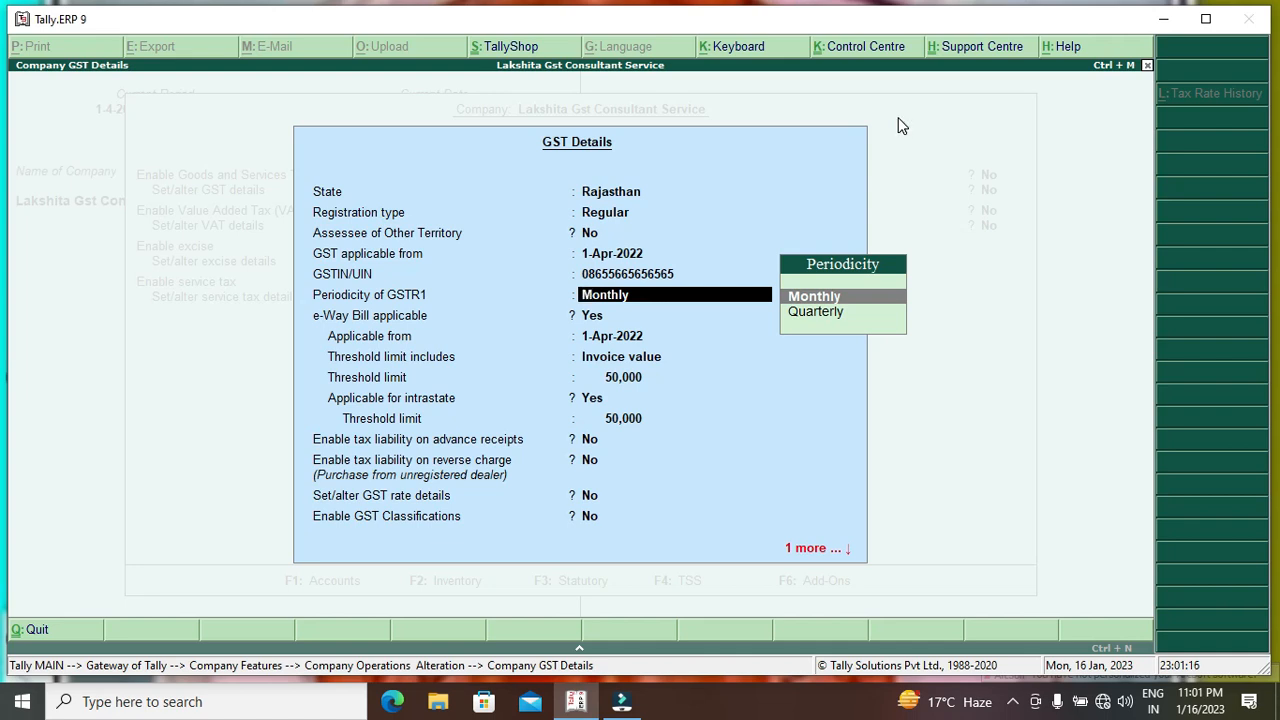
{"action": "key", "text": "Return"}
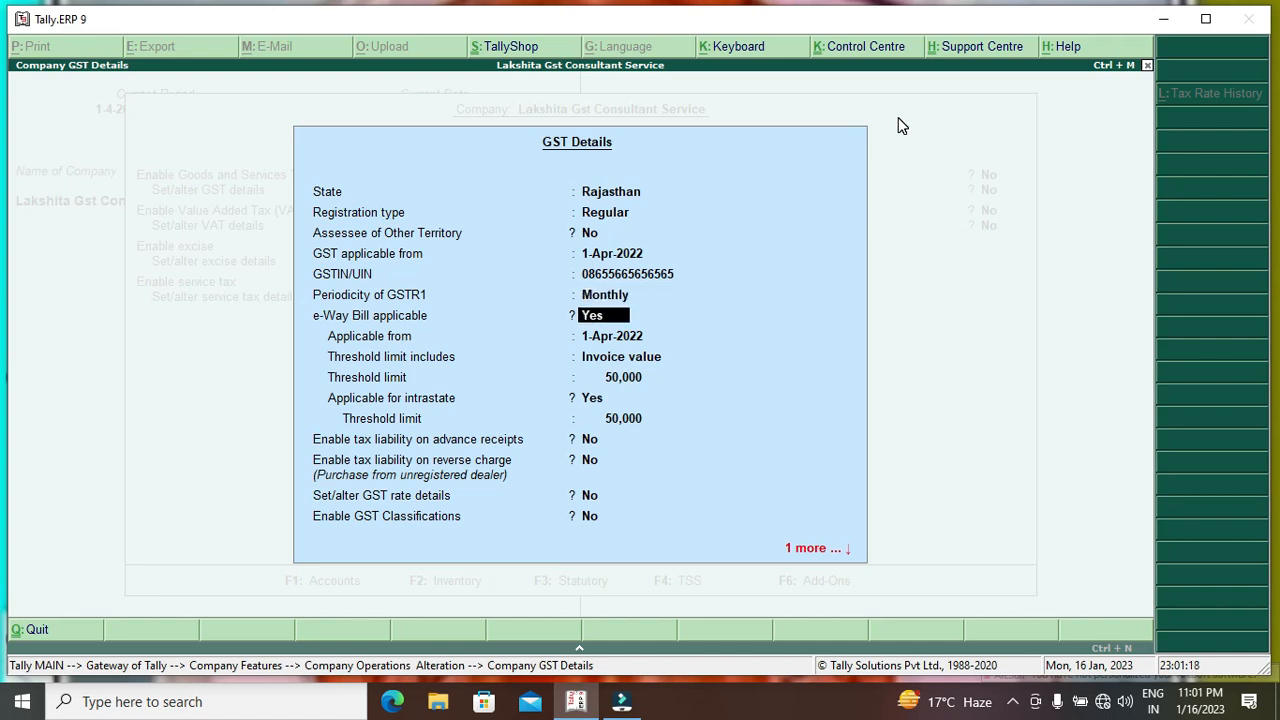
Keep e-Way Bill from 1-Apr-2022 with 50,000 interstate and intrastate thresholds, and save.
{"action": "key", "text": "Return"}
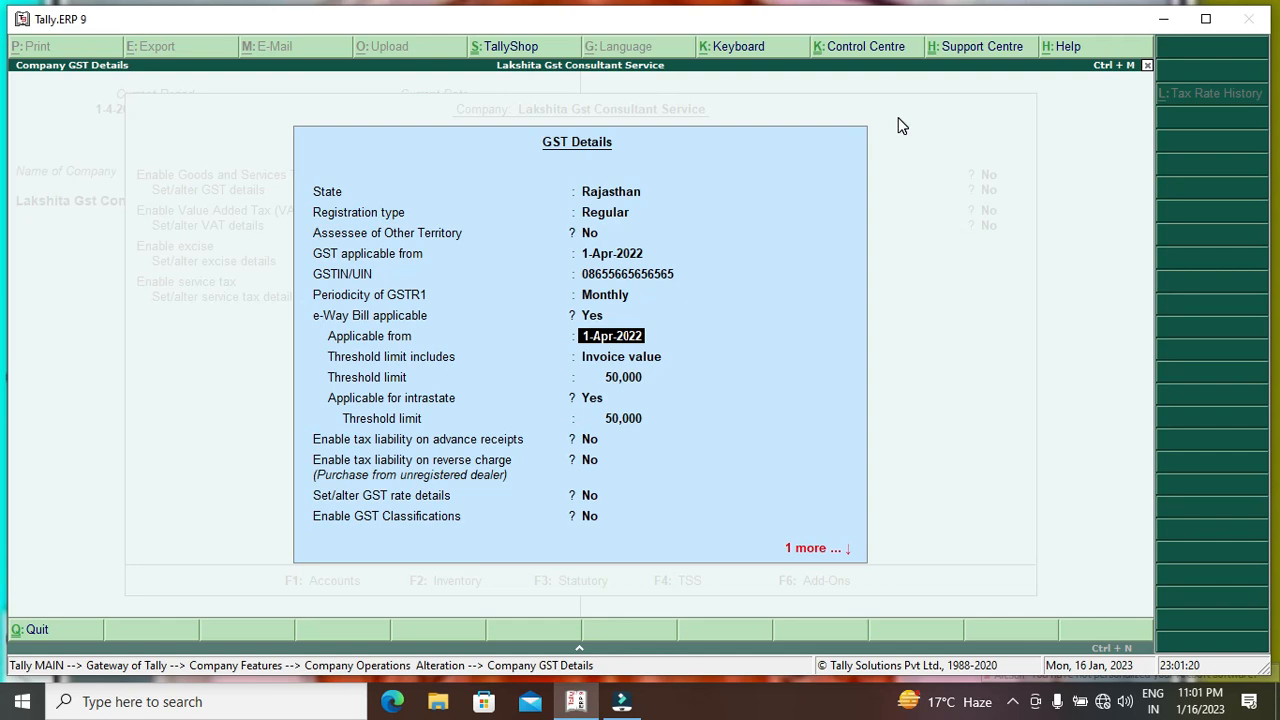
{"action": "key", "text": "Return"}
{"action": "key", "text": "Return"}
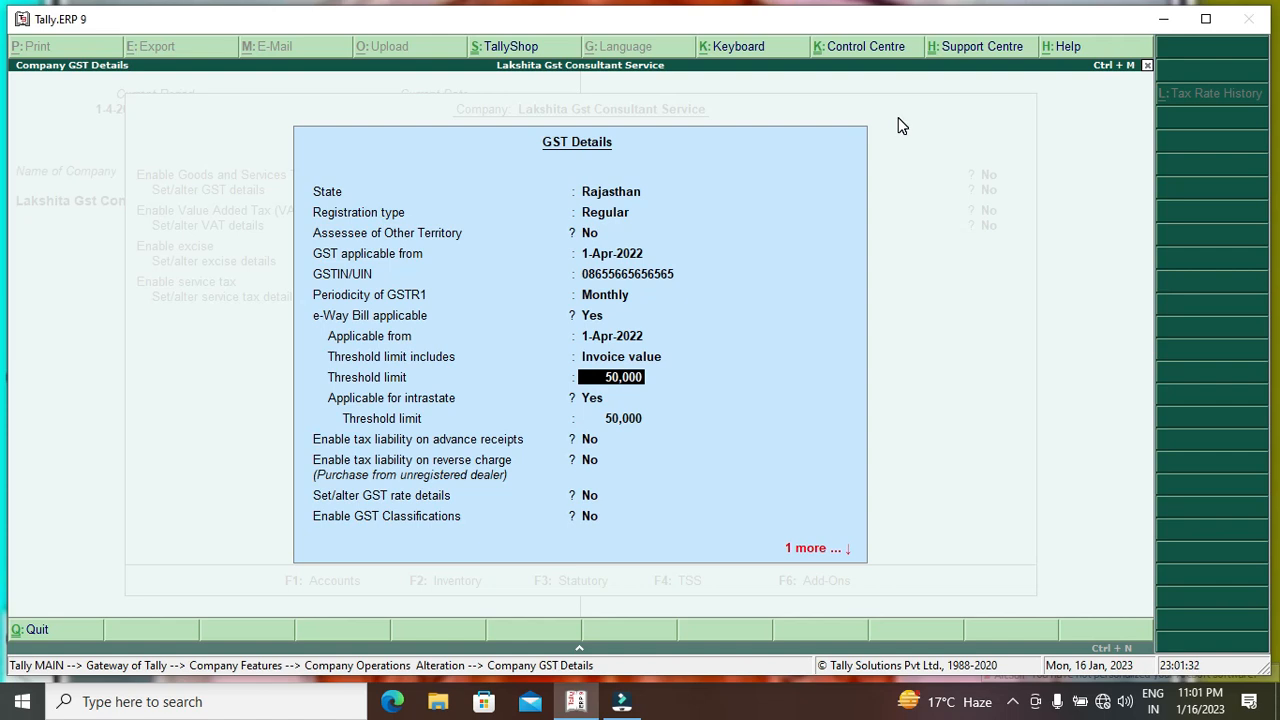
{"action": "key", "text": "Return"}
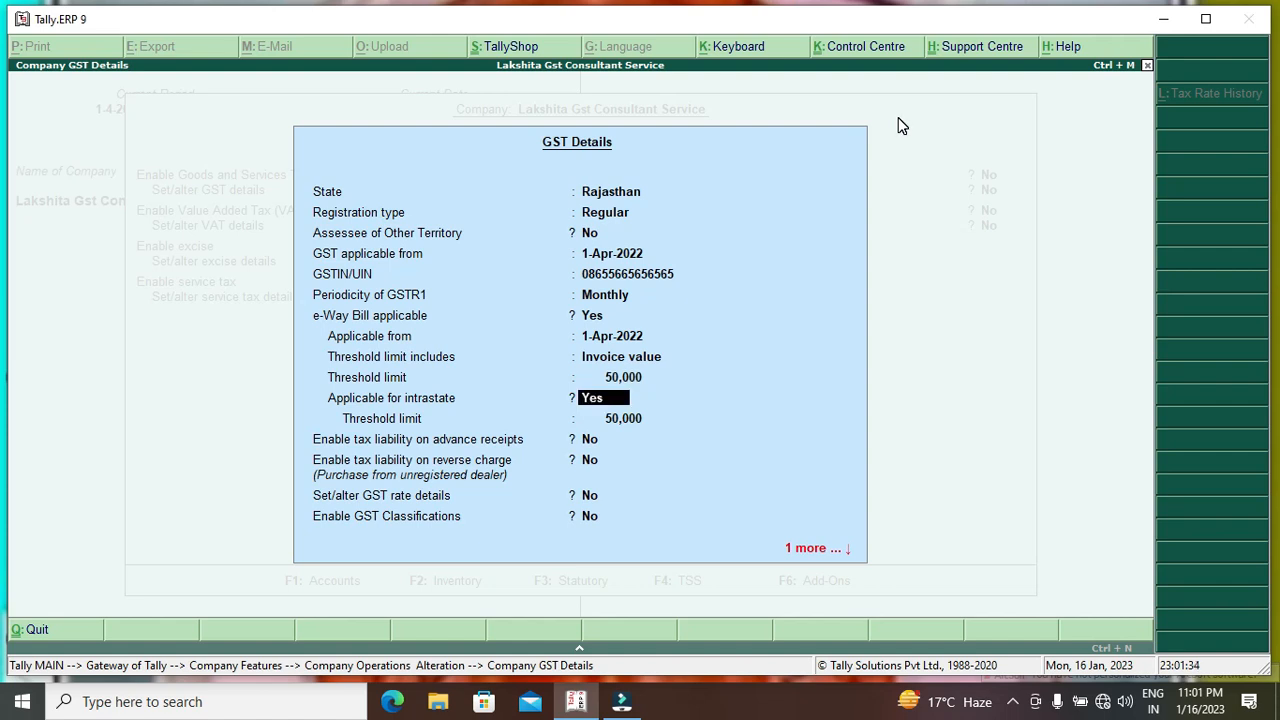
{"action": "key", "text": "Return"}
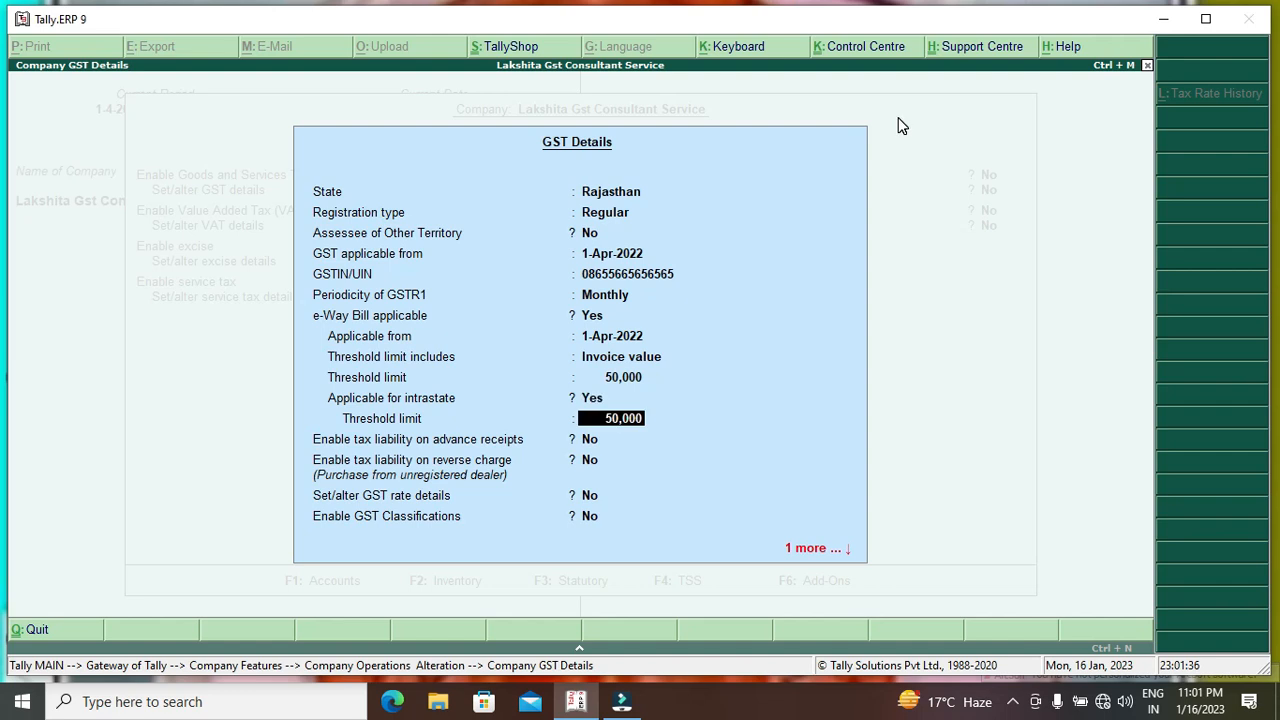
{"action": "key", "text": "Return"}
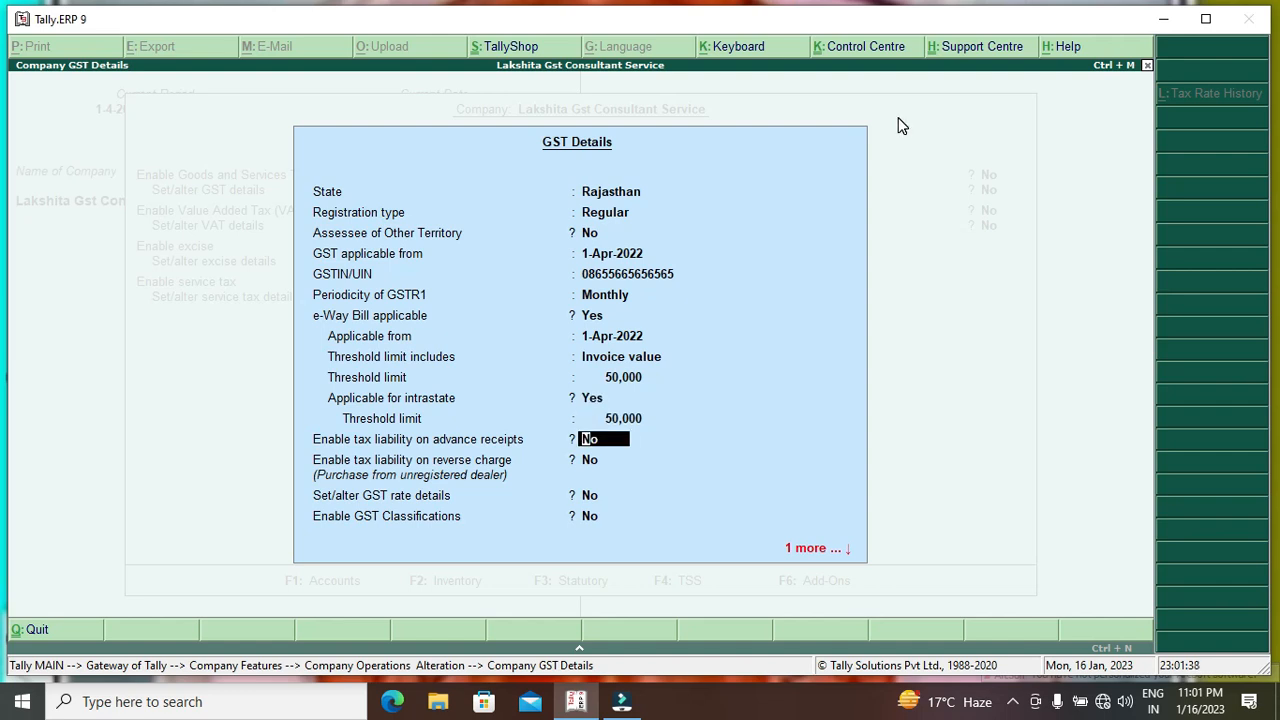
{"action": "key", "text": "Return"}
{"action": "key", "text": "Return"}
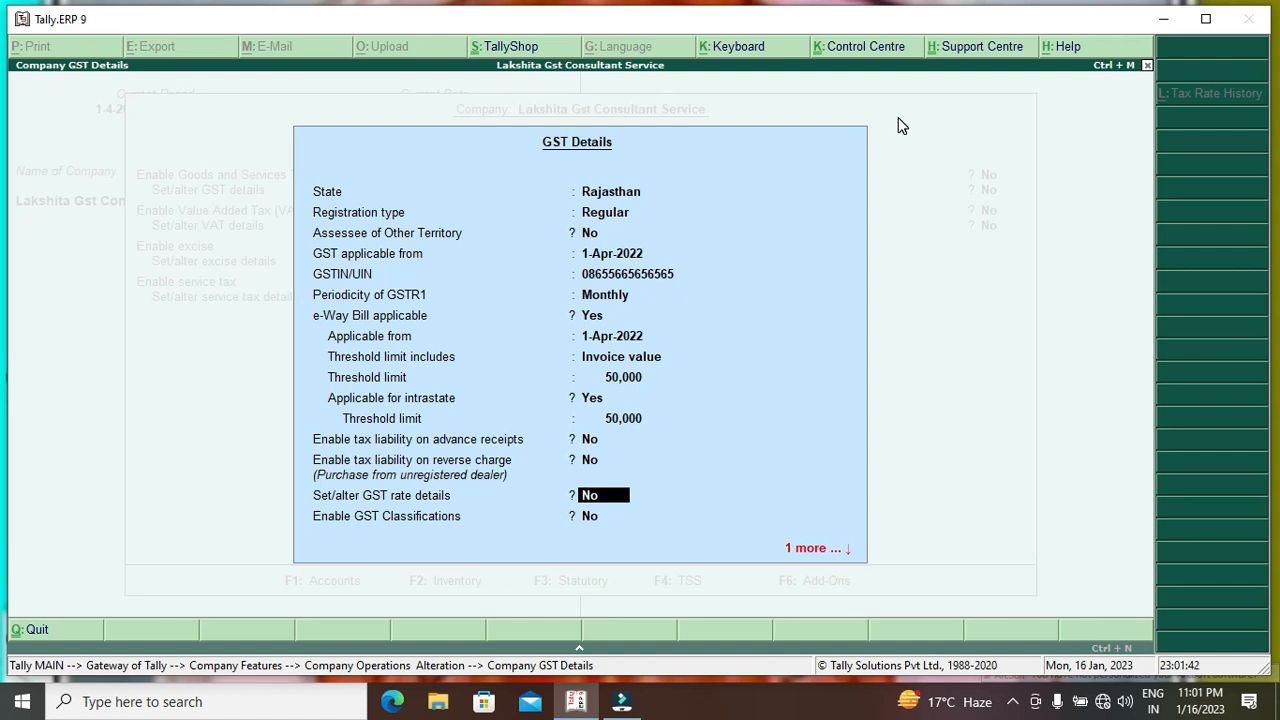
{"action": "key", "text": "Return"}
{"action": "key", "text": "Return"}
{"action": "key", "text": "Return"}
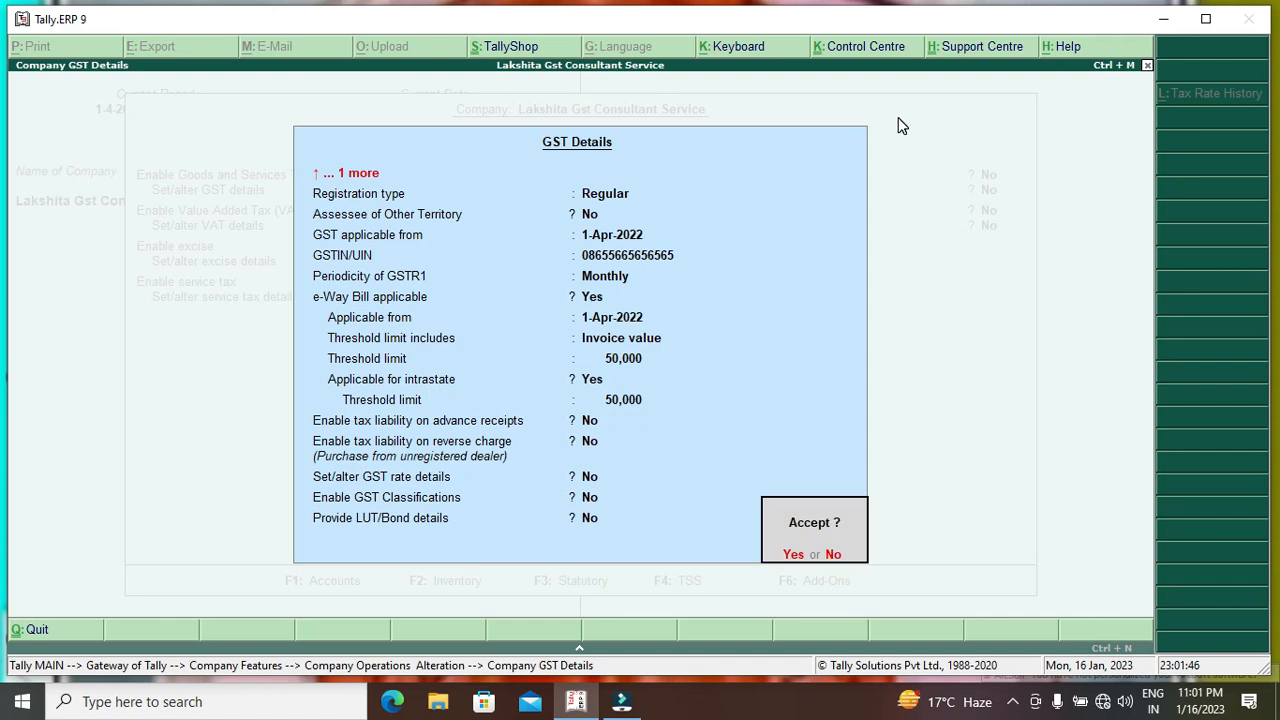
{"action": "key", "text": "Return"}
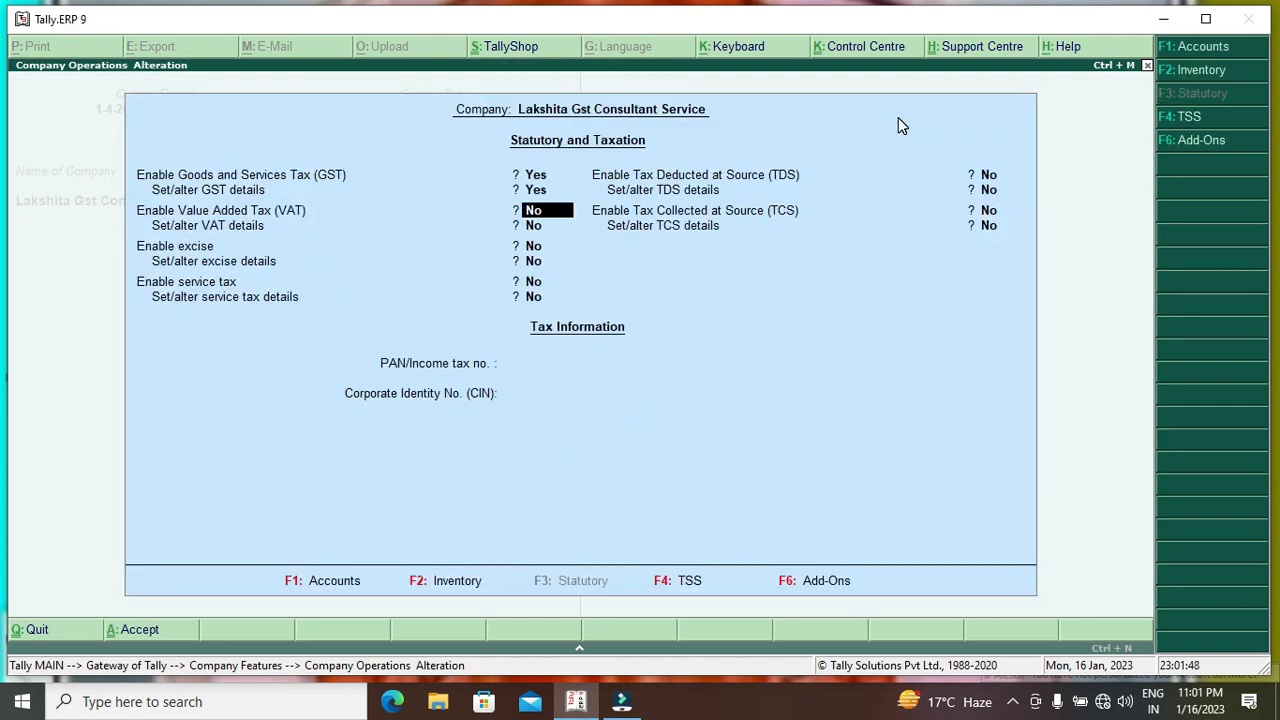
{"action": "key", "text": "ctrl+a"}
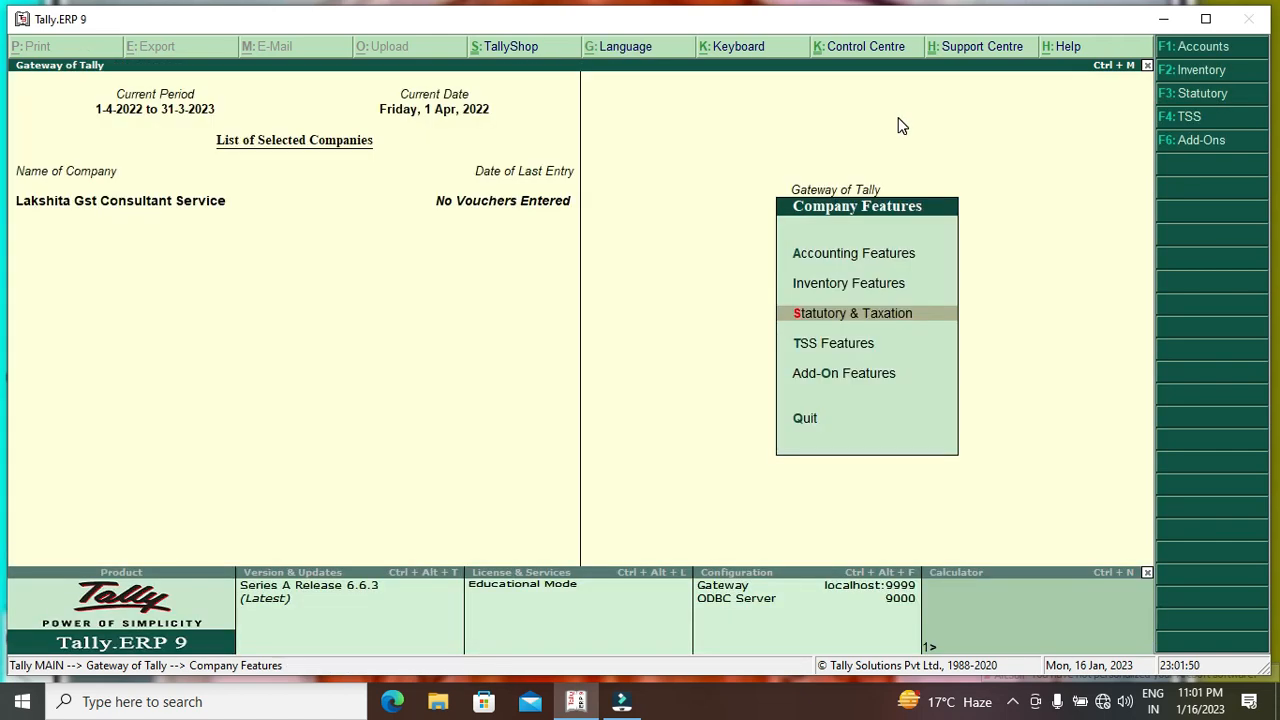
Start a new ledger named Ram and Company from the Accounts Info ledger masters.
{"action": "key", "text": "Escape"}
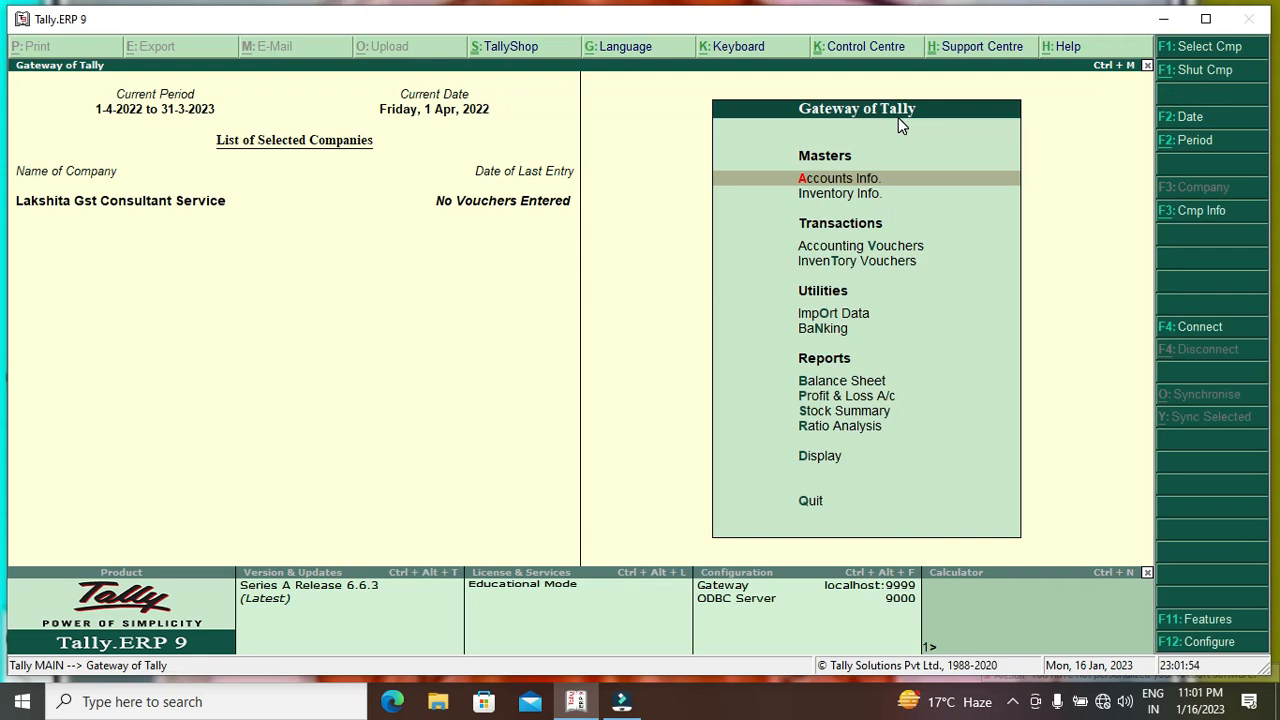
{"action": "key", "text": "Return"}
{"action": "key", "text": "Down"}
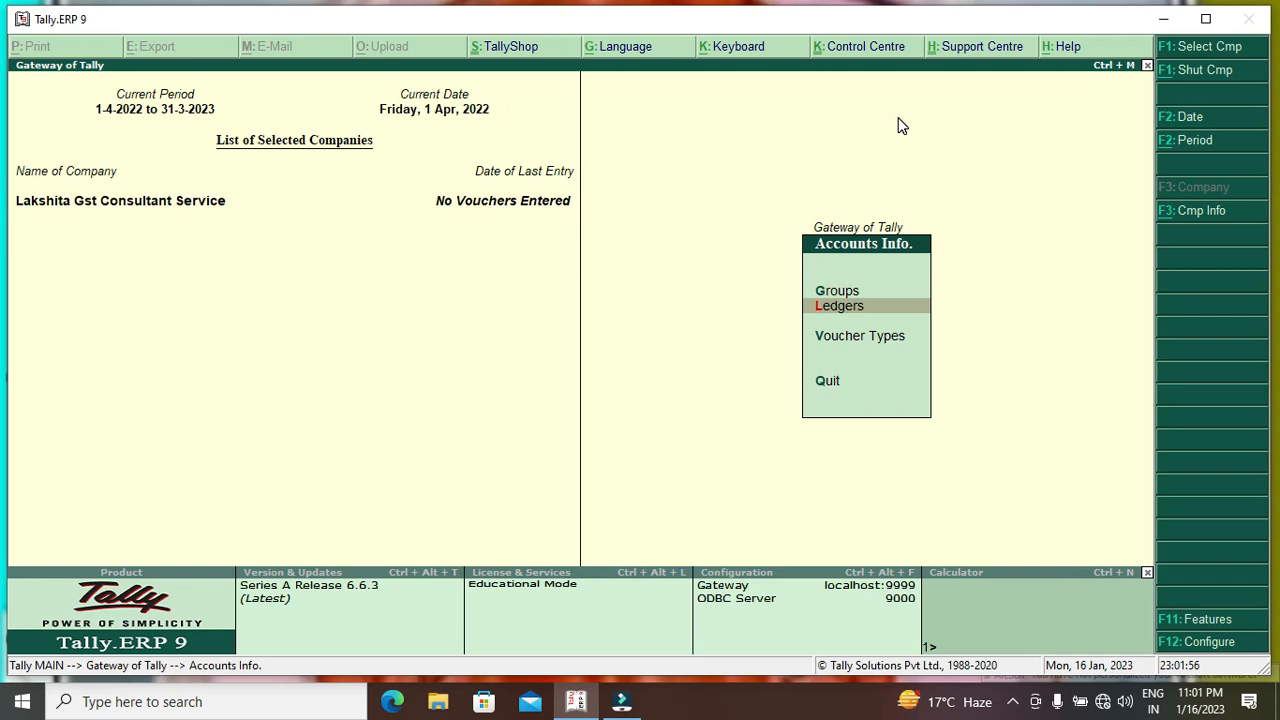
{"action": "key", "text": "Return"}
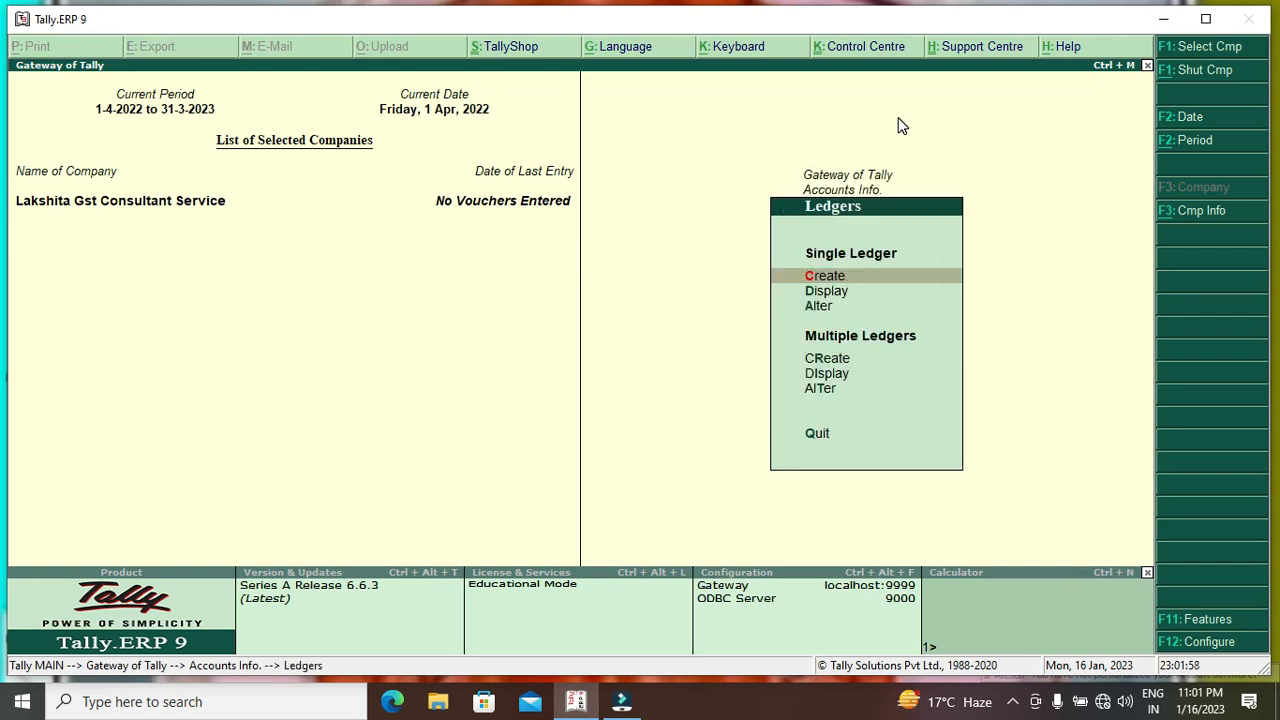
{"action": "key", "text": "Return"}
{"action": "type", "text": "Ram"}
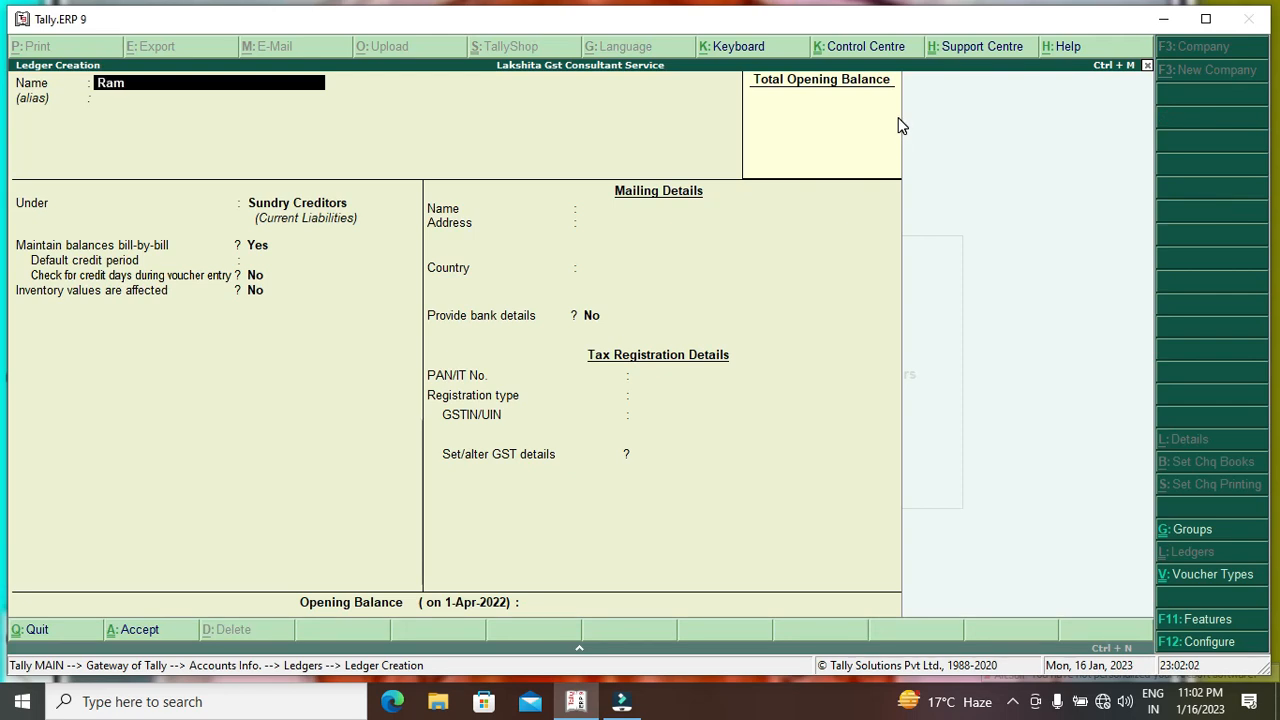
{"action": "type", "text": " and Companyd"}
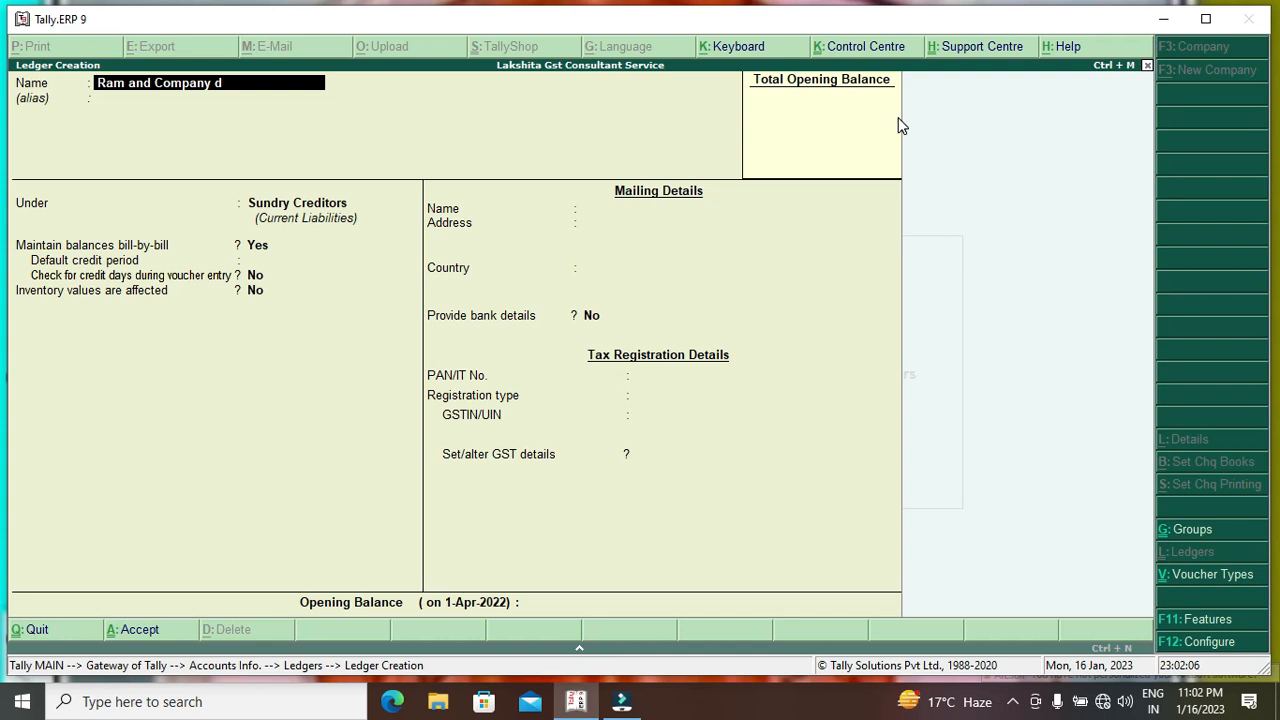
{"action": "key", "text": "BackSpace"}
{"action": "key", "text": "Return"}
{"action": "key", "text": "Return"}
{"action": "key", "text": "Return"}
{"action": "key", "text": "Return"}
{"action": "key", "text": "Return"}
{"action": "key", "text": "Return"}
{"action": "key", "text": "Return"}
{"action": "key", "text": "Return"}
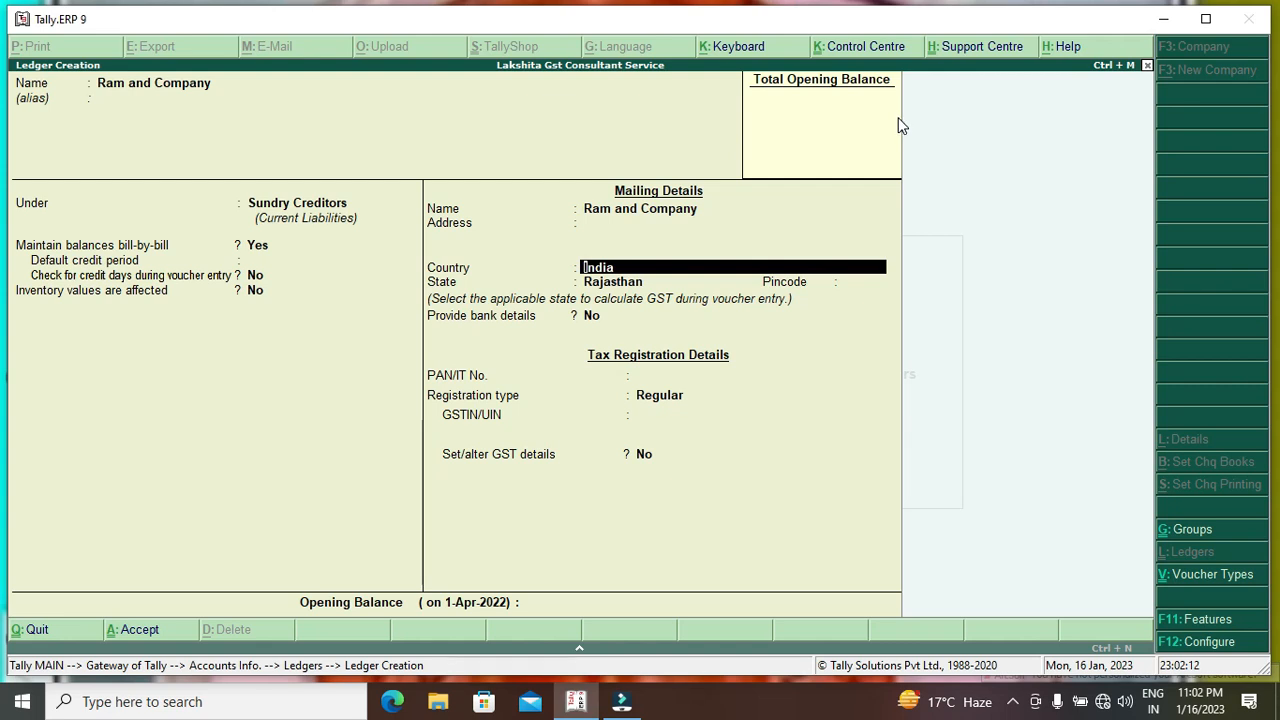
Set the party's state to Delhi and correct the name to Ram and Company Delhi.
{"action": "key", "text": "Return"}
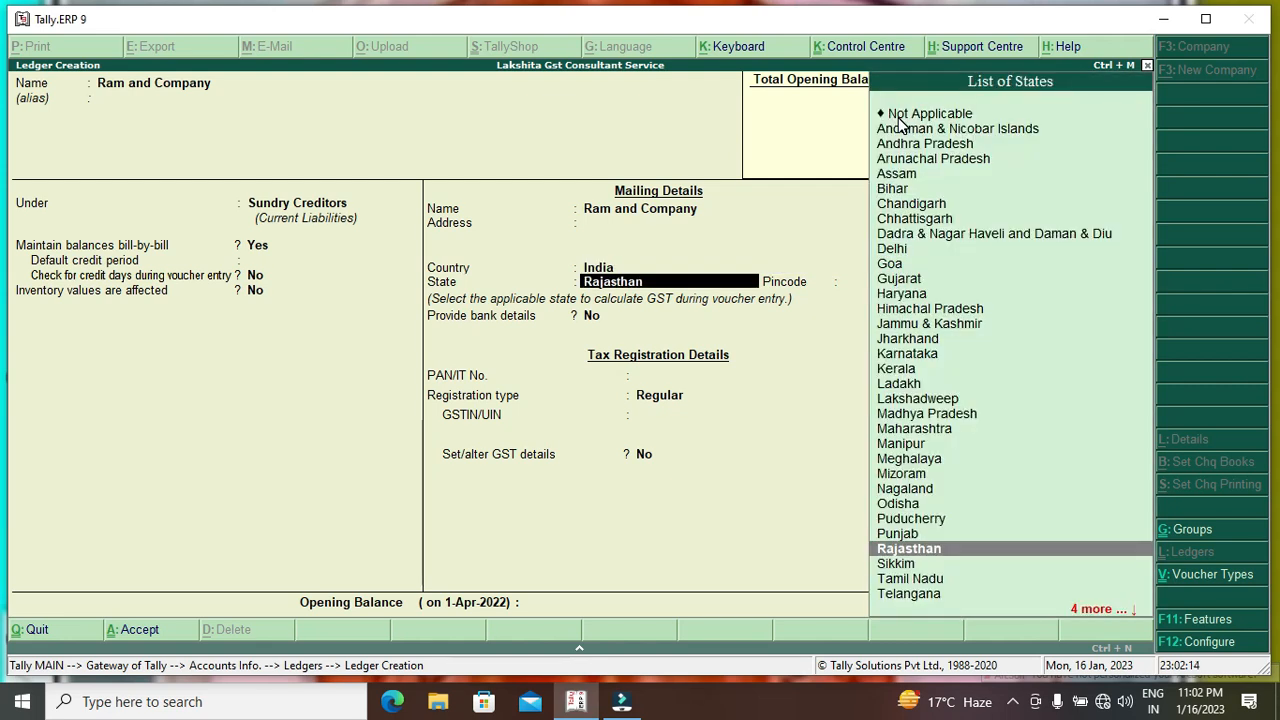
{"action": "type", "text": "d"}
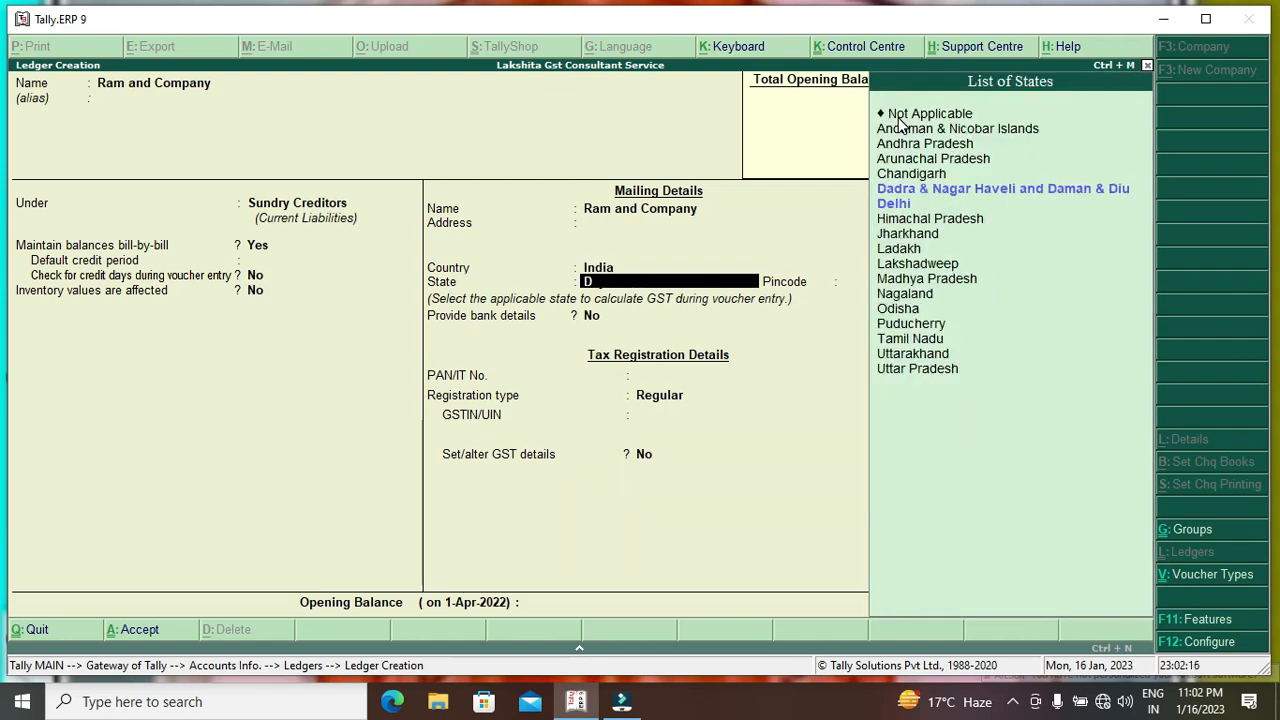
{"action": "key", "text": "Down"}
{"action": "key", "text": "Return"}
{"action": "key", "text": "BackSpace"}
{"action": "key", "text": "BackSpace"}
{"action": "key", "text": "BackSpace"}
{"action": "key", "text": "BackSpace"}
{"action": "key", "text": "BackSpace"}
{"action": "key", "text": "BackSpace"}
{"action": "key", "text": "BackSpace"}
{"action": "key", "text": "BackSpace"}
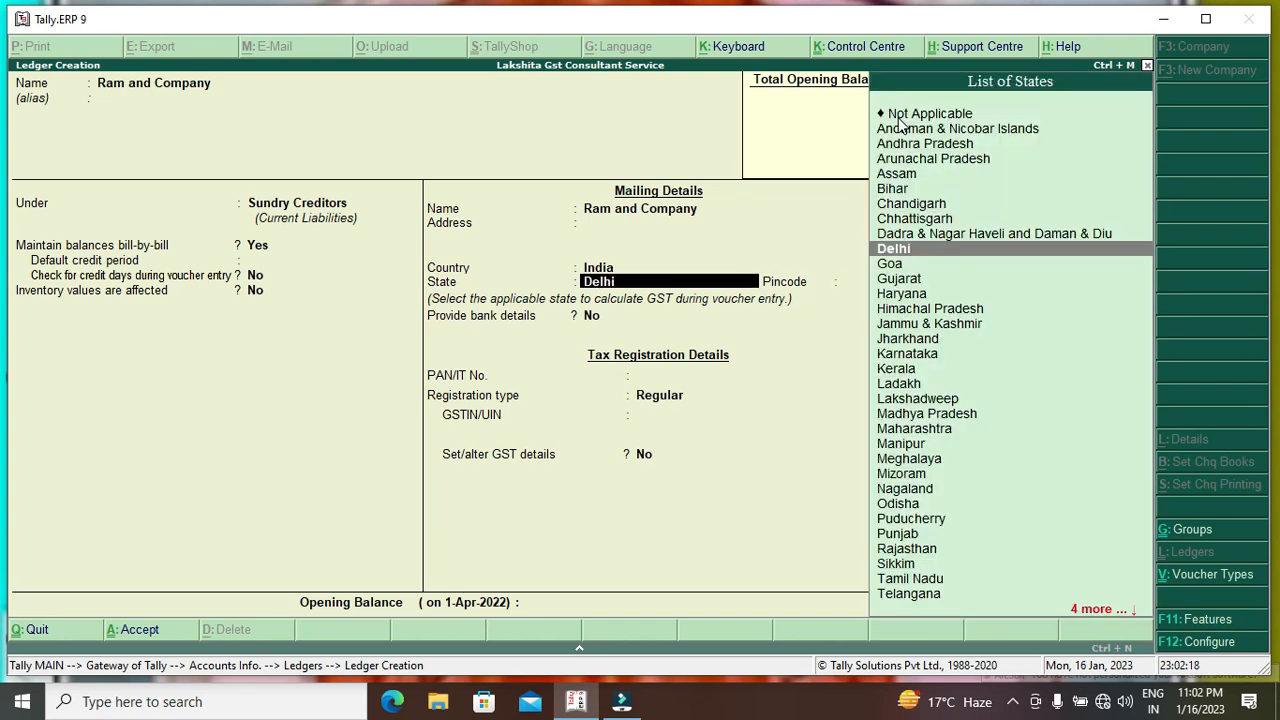
{"action": "key", "text": "BackSpace"}
{"action": "key", "text": "BackSpace"}
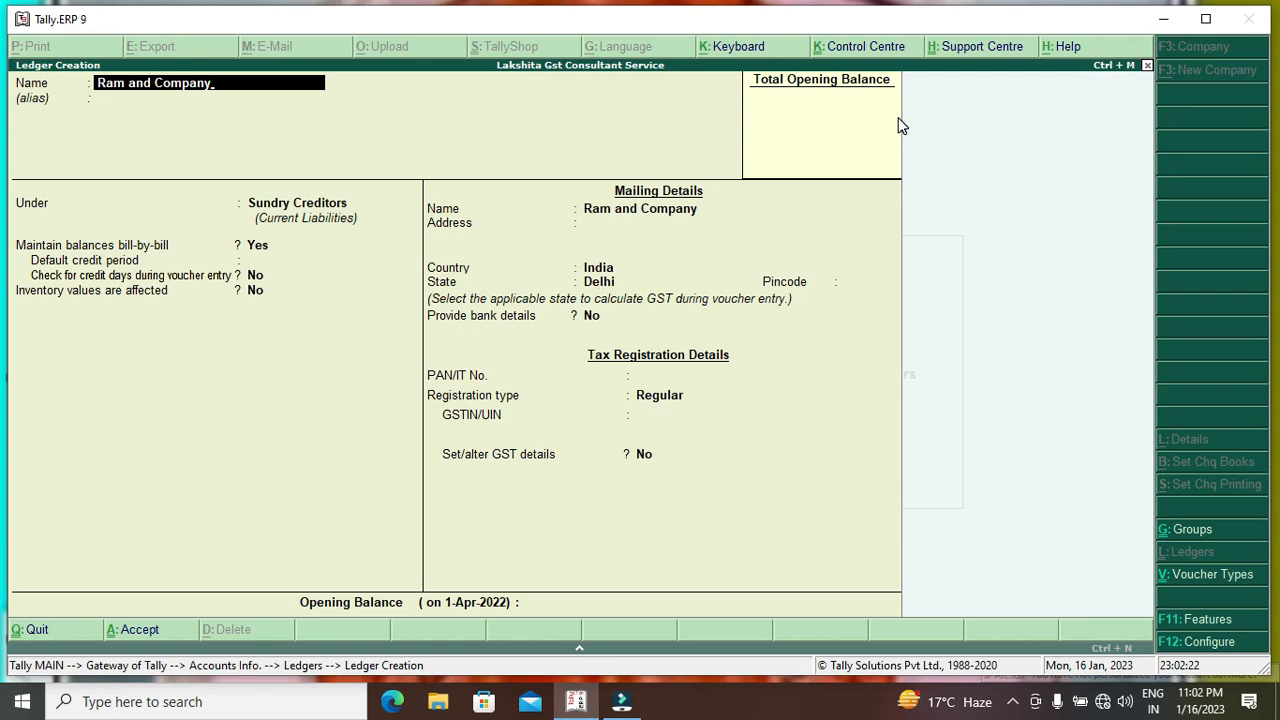
{"action": "type", "text": "De"}
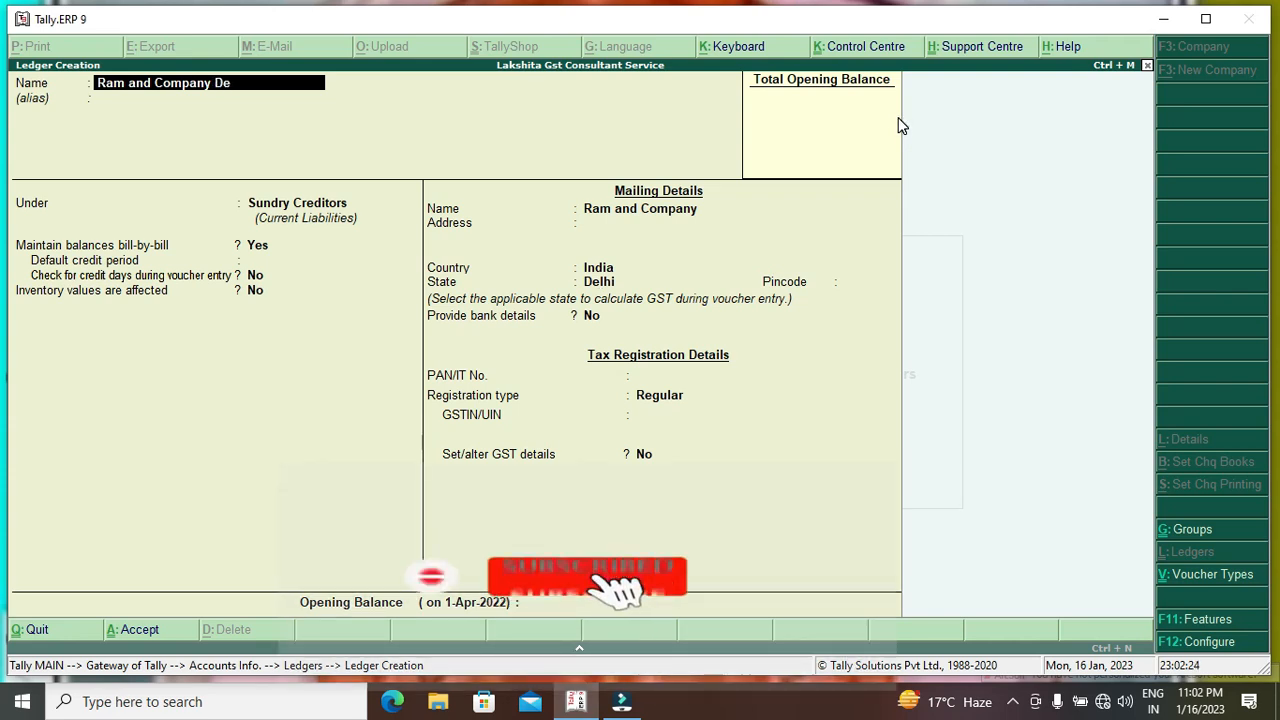
{"action": "type", "text": "hjo"}
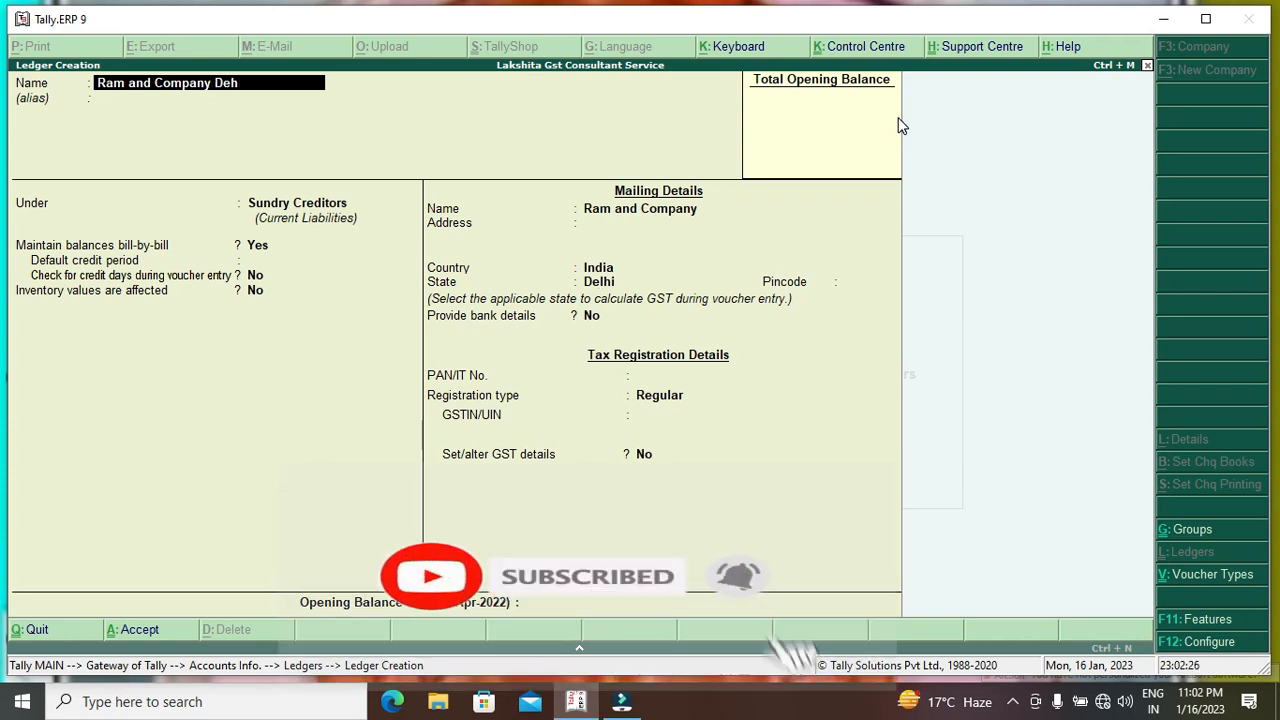
{"action": "key", "text": "BackSpace"}
{"action": "key", "text": "BackSpace"}
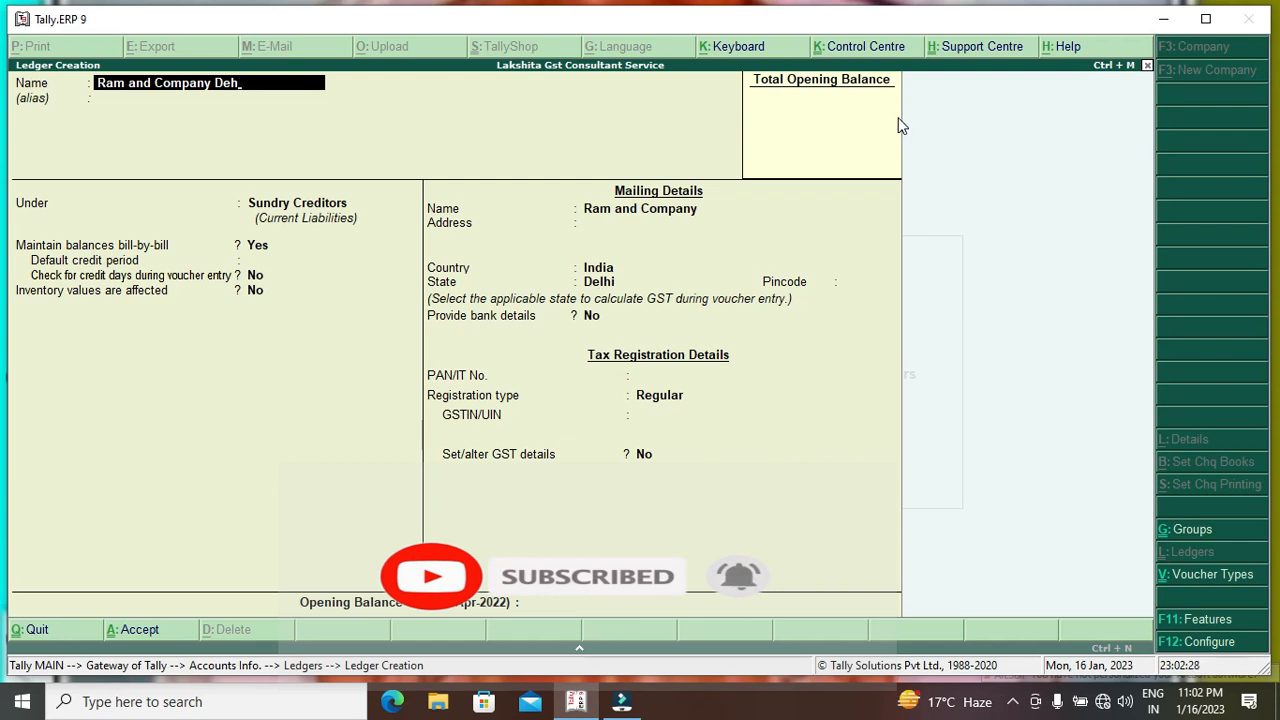
{"action": "key", "text": "BackSpace"}
{"action": "type", "text": "lhi"}
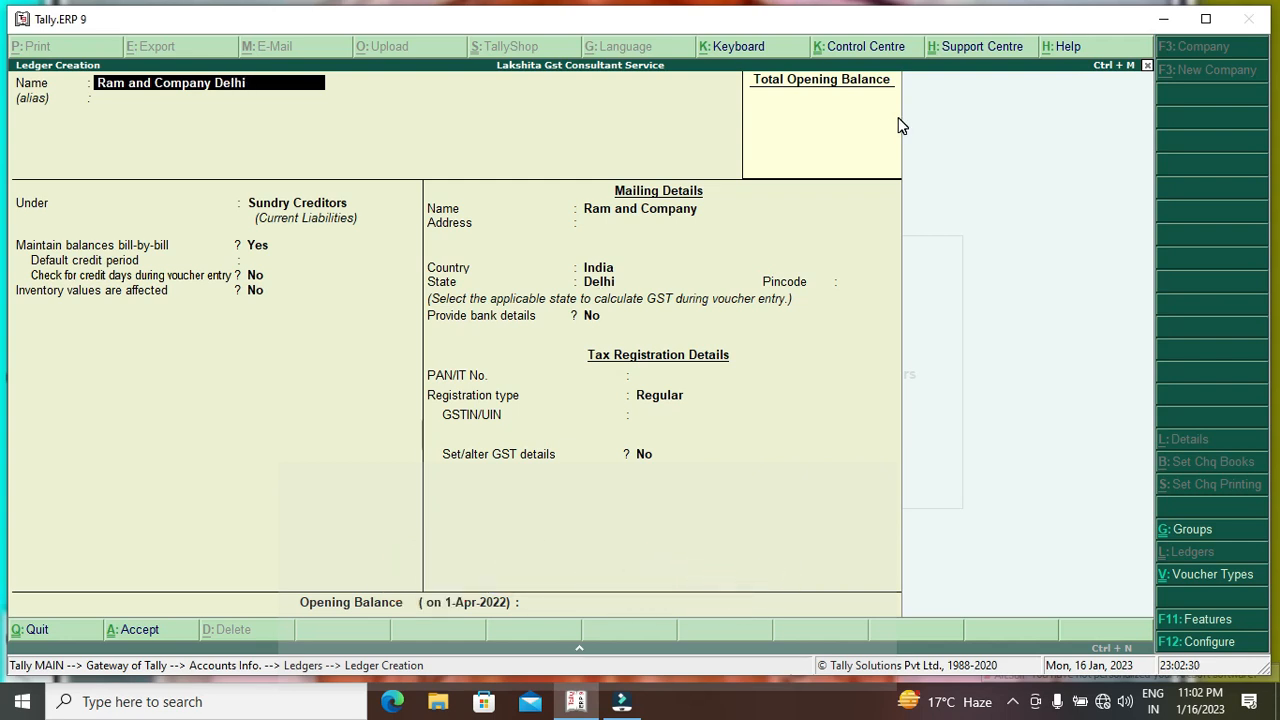
{"action": "key", "text": "Return"}
{"action": "key", "text": "Return"}
{"action": "key", "text": "Return"}
{"action": "key", "text": "Return"}
{"action": "key", "text": "Return"}
{"action": "key", "text": "Return"}
{"action": "key", "text": "Return"}
{"action": "key", "text": "Return"}
{"action": "key", "text": "Return"}
{"action": "key", "text": "Return"}
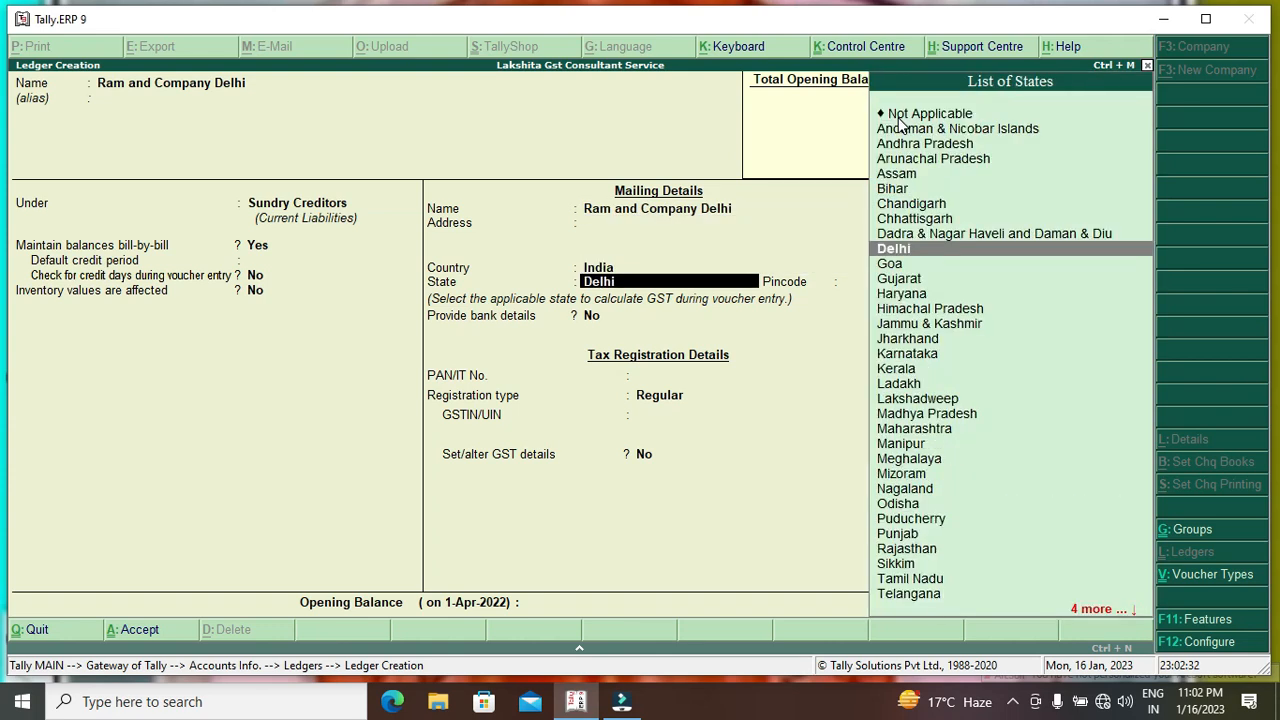
{"action": "key", "text": "Return"}
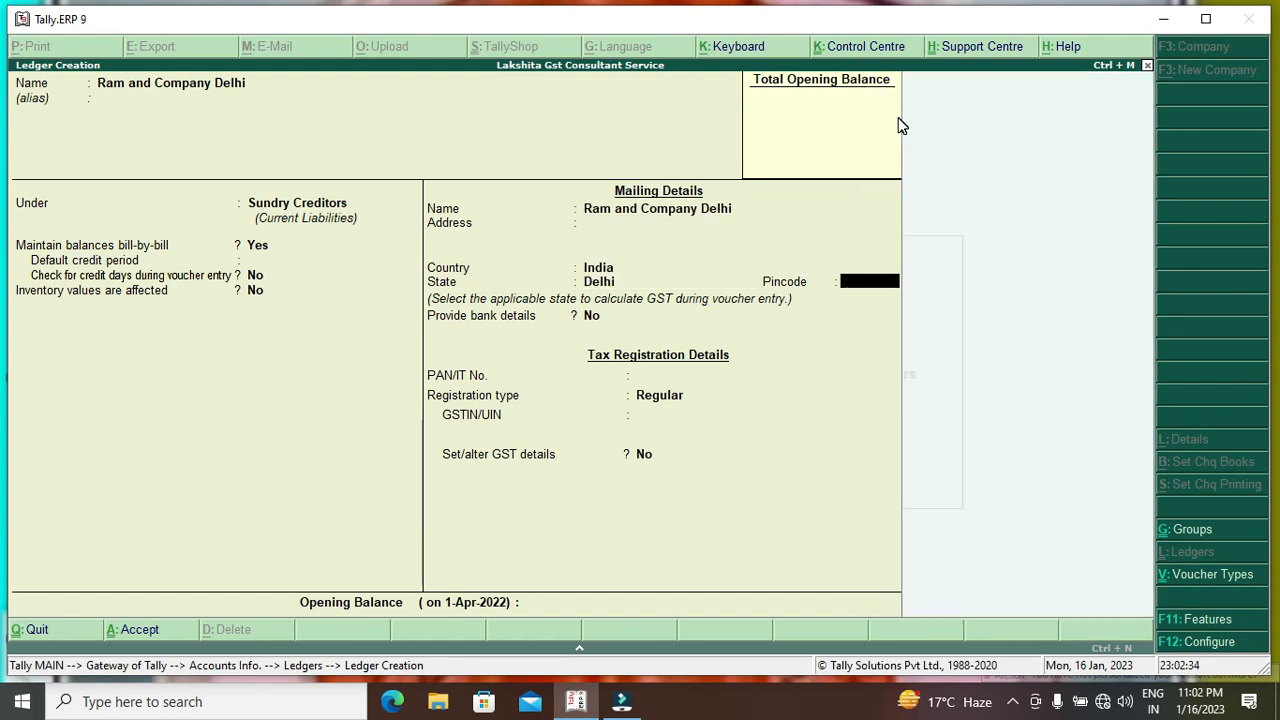
Enter the pincode, keep Regular registration with blank GSTIN, and accept the GST details.
{"action": "type", "text": "332022"}
{"action": "key", "text": "Return"}
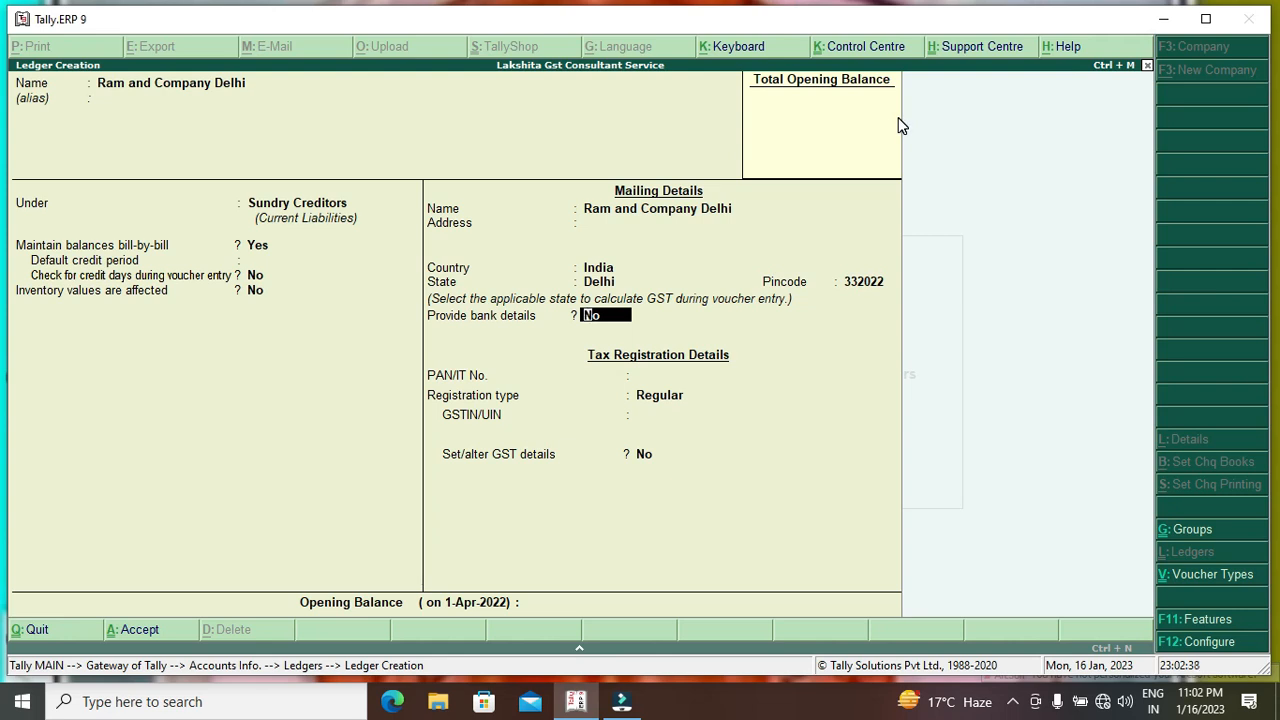
{"action": "key", "text": "Return"}
{"action": "key", "text": "Return"}
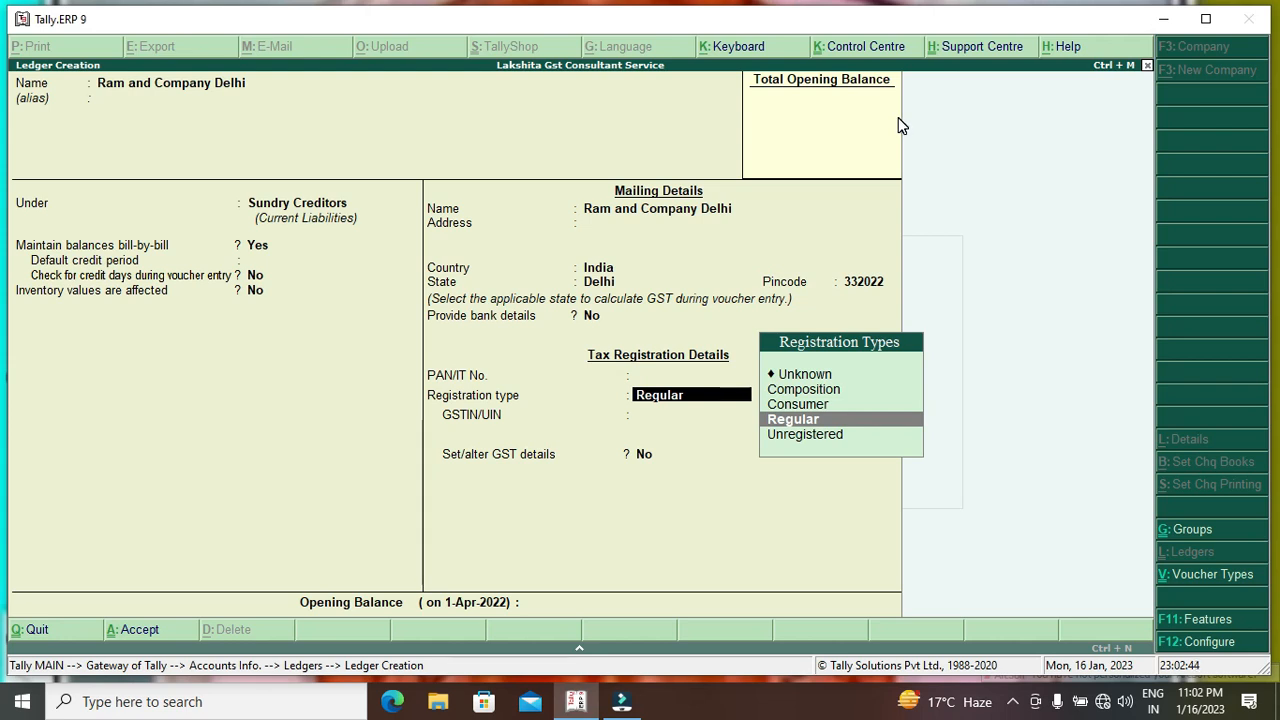
{"action": "key", "text": "Return"}
{"action": "key", "text": "Return"}
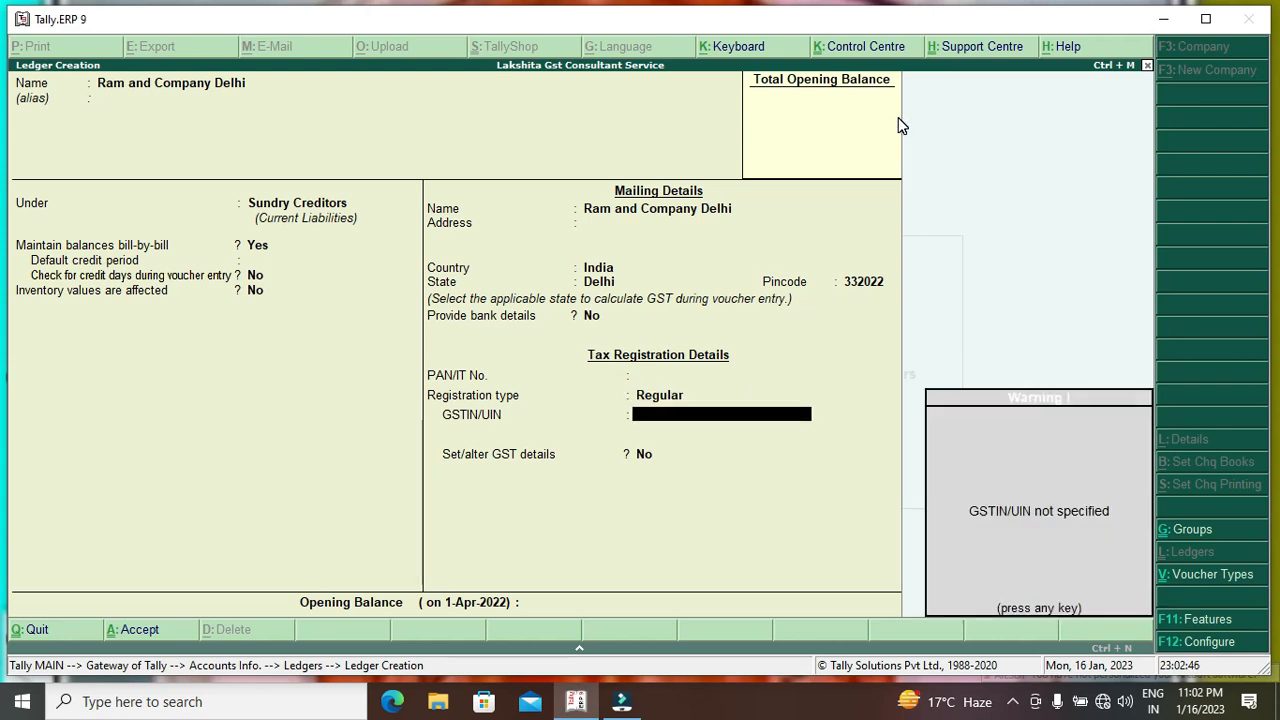
{"action": "key", "text": "Return"}
{"action": "key", "text": "y"}
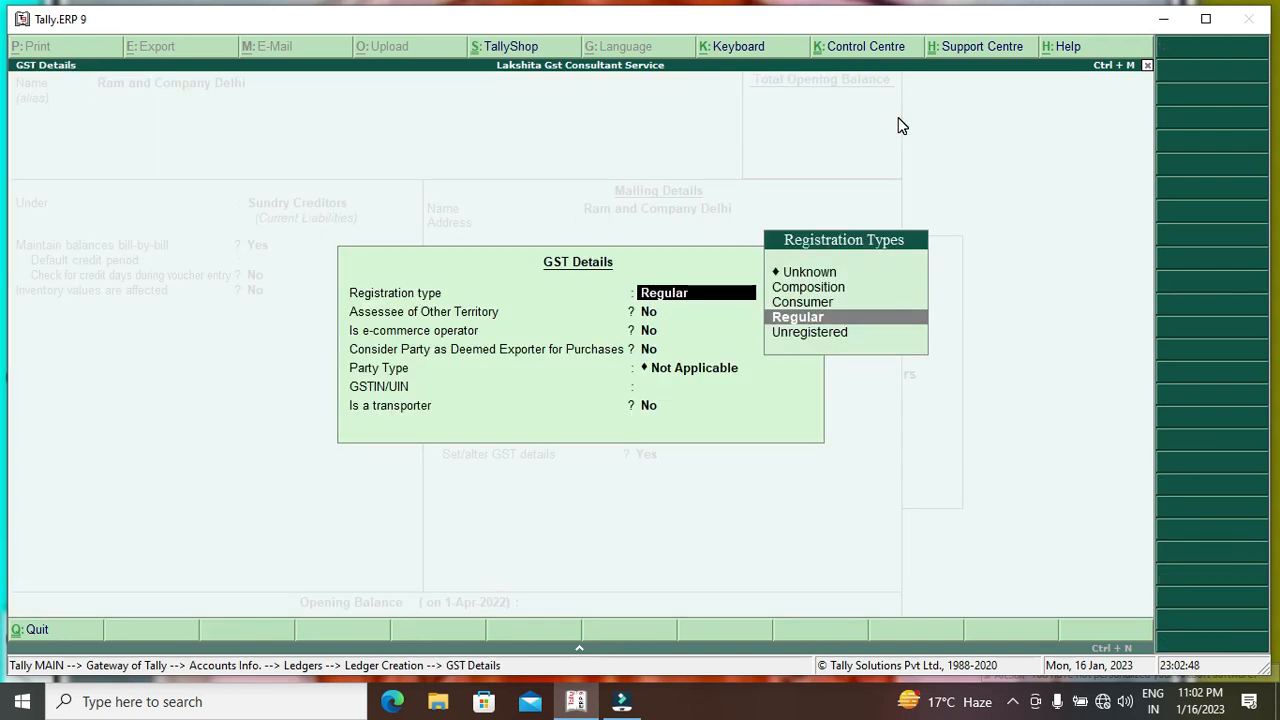
{"action": "key", "text": "Return"}
{"action": "key", "text": "Return"}
{"action": "key", "text": "Return"}
{"action": "key", "text": "Return"}
{"action": "key", "text": "Return"}
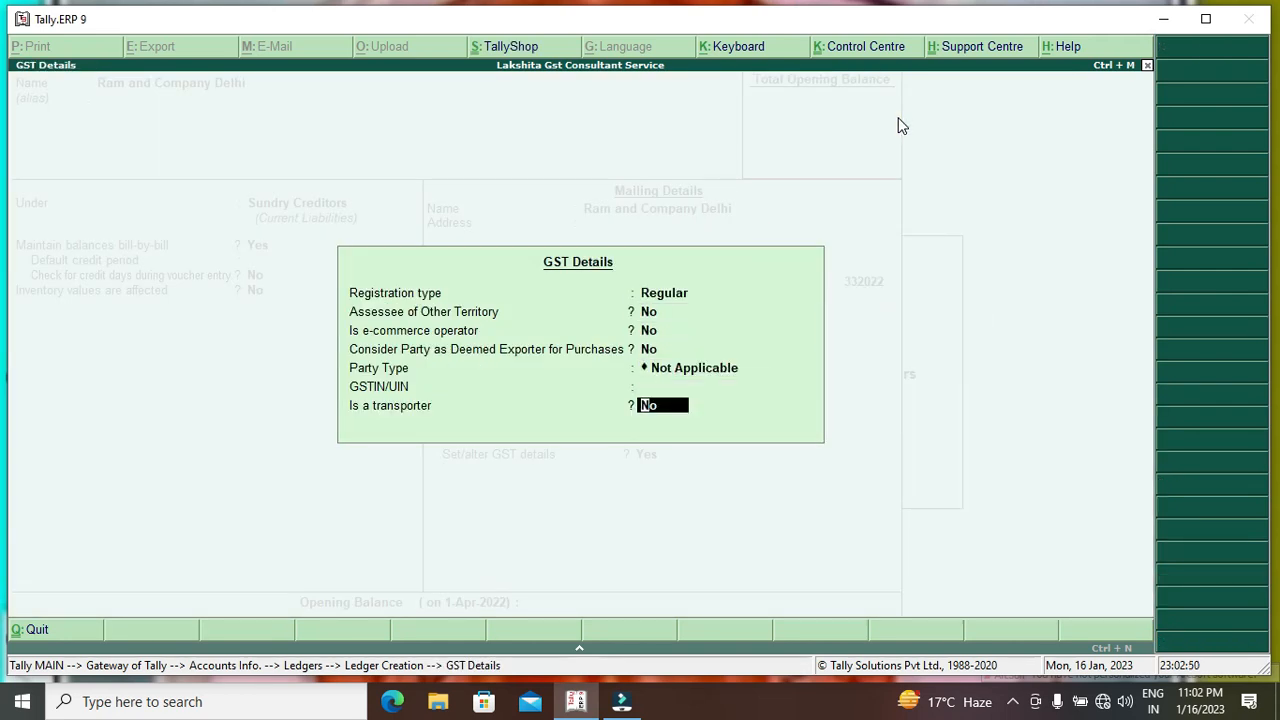
{"action": "key", "text": "Return"}
{"action": "key", "text": "Return"}
{"action": "key", "text": "Return"}
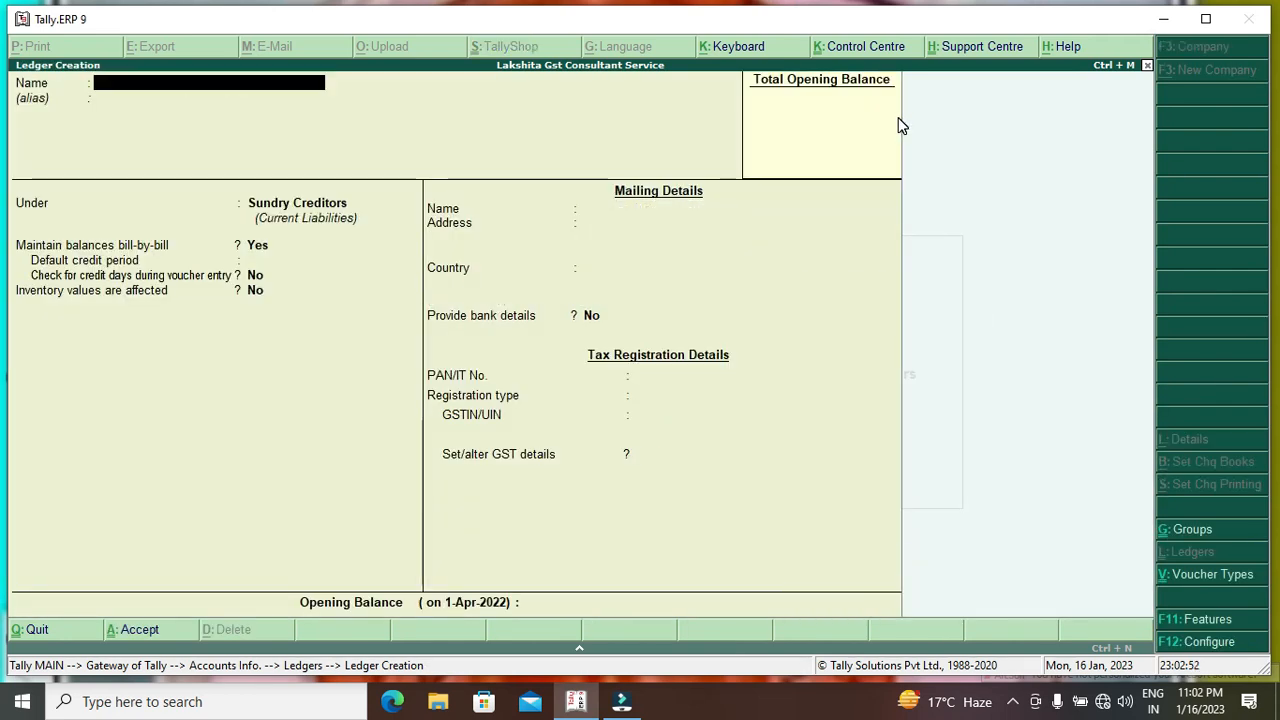
Create the Ram and Company Jaipur ledger with state Rajasthan and Regular GST registration.
{"action": "type", "text": "Ram and"}
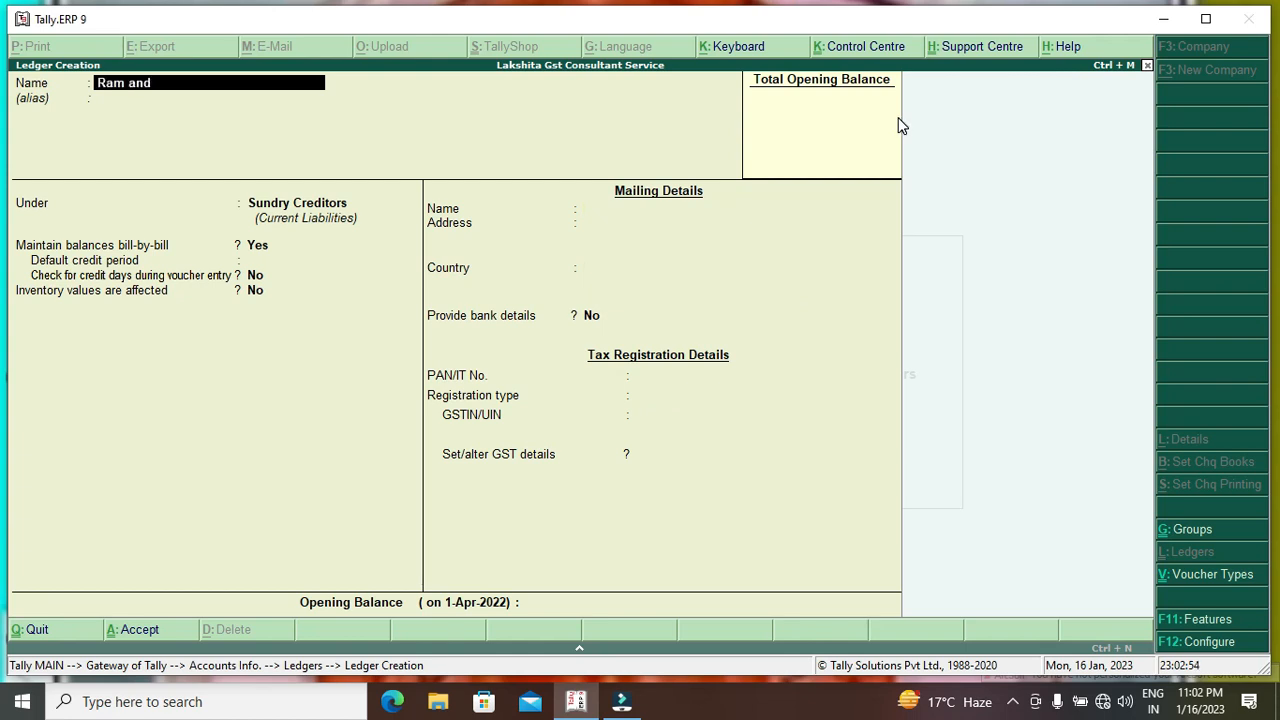
{"action": "type", "text": " Company"}
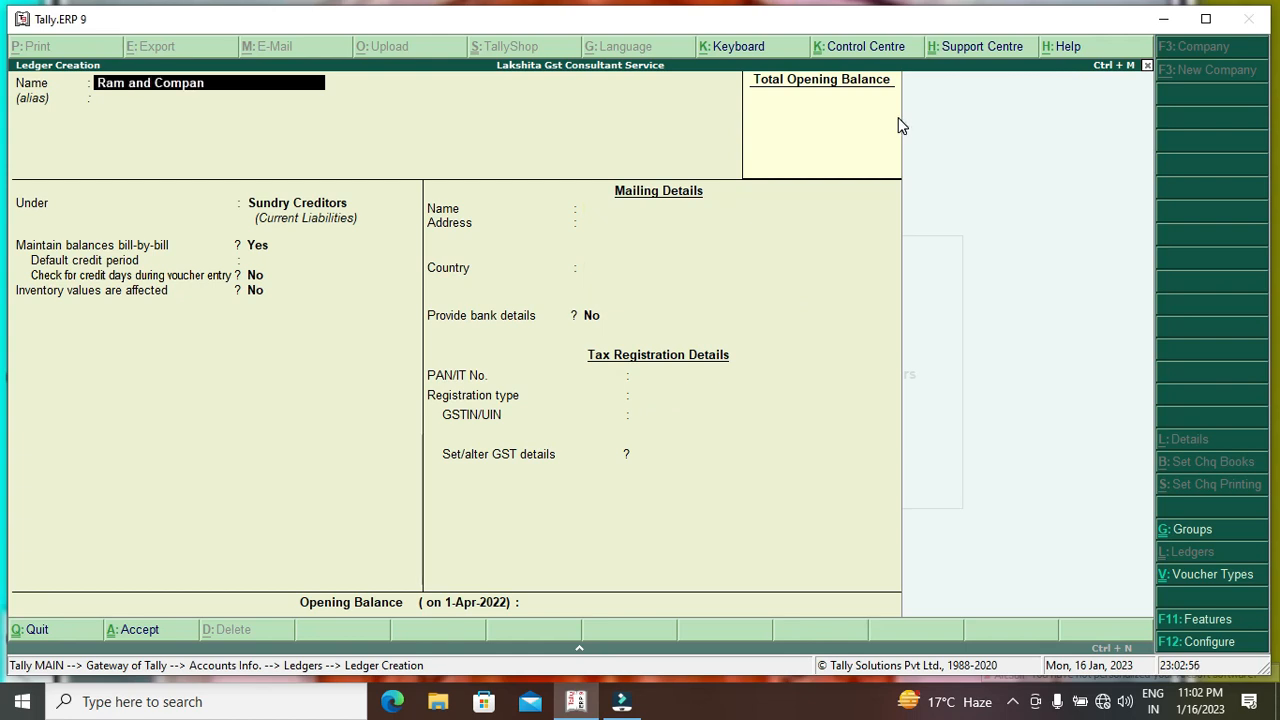
{"action": "type", "text": "pur"}
{"action": "key", "text": "Return"}
{"action": "key", "text": "Return"}
{"action": "key", "text": "Return"}
{"action": "key", "text": "Return"}
{"action": "key", "text": "Return"}
{"action": "key", "text": "Return"}
{"action": "key", "text": "Return"}
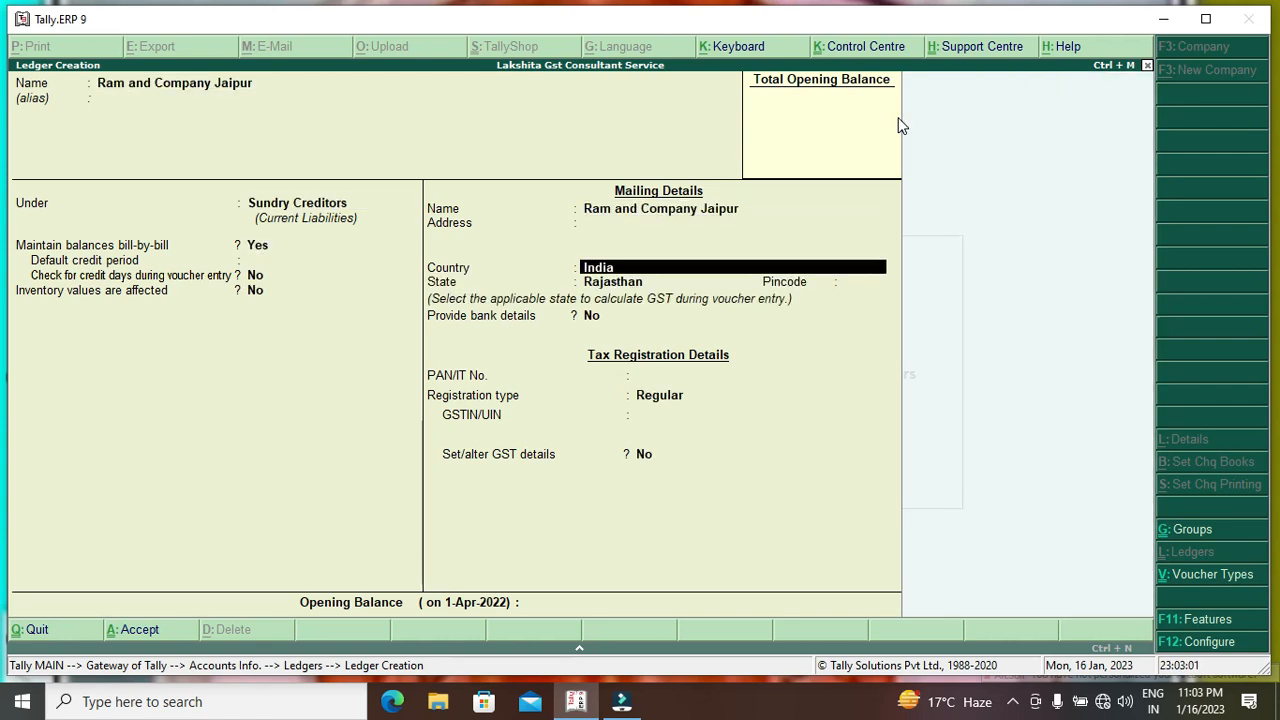
{"action": "key", "text": "Return"}
{"action": "key", "text": "Return"}
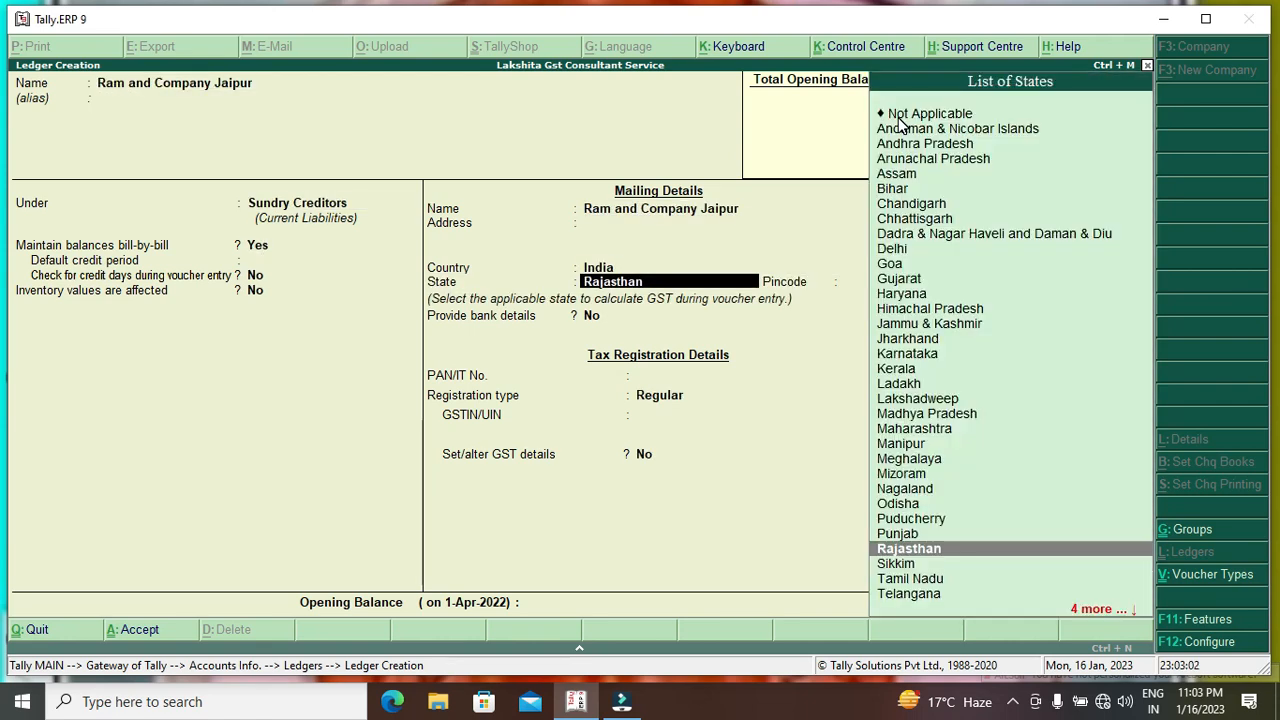
{"action": "key", "text": "Return"}
{"action": "key", "text": "Return"}
{"action": "key", "text": "Return"}
{"action": "key", "text": "Return"}
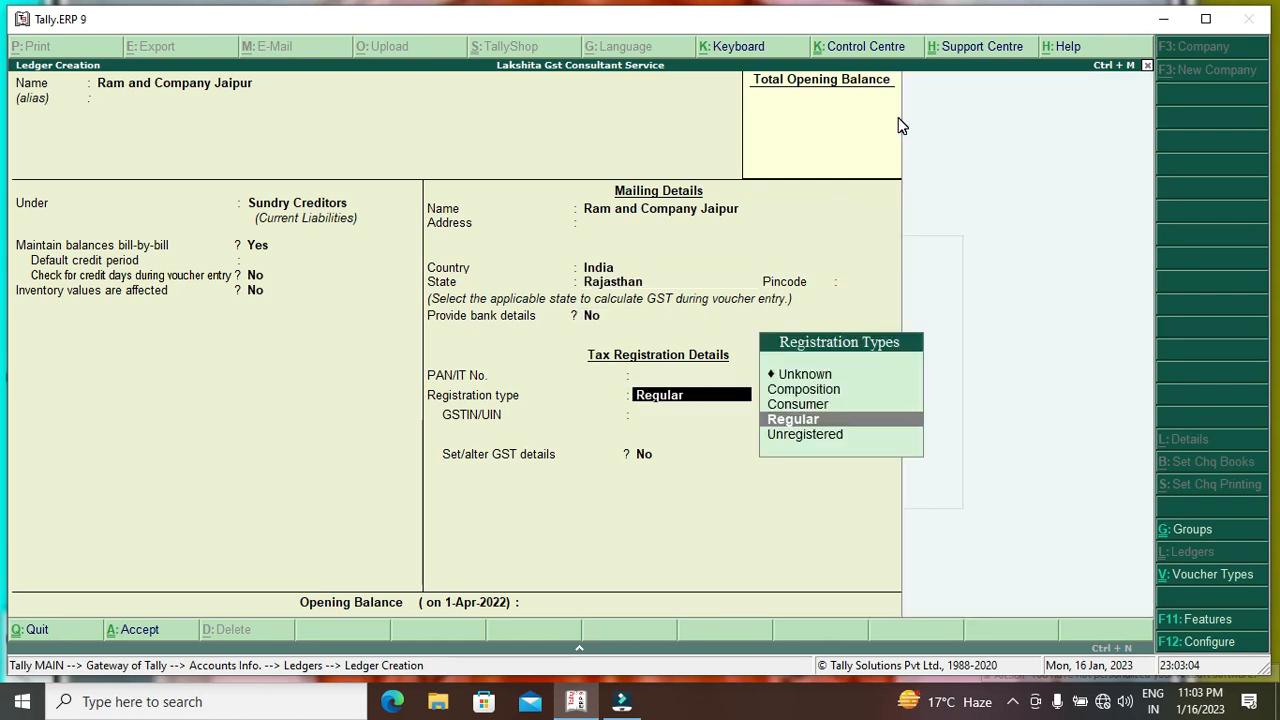
{"action": "key", "text": "Return"}
{"action": "key", "text": "Return"}
{"action": "key", "text": "y"}
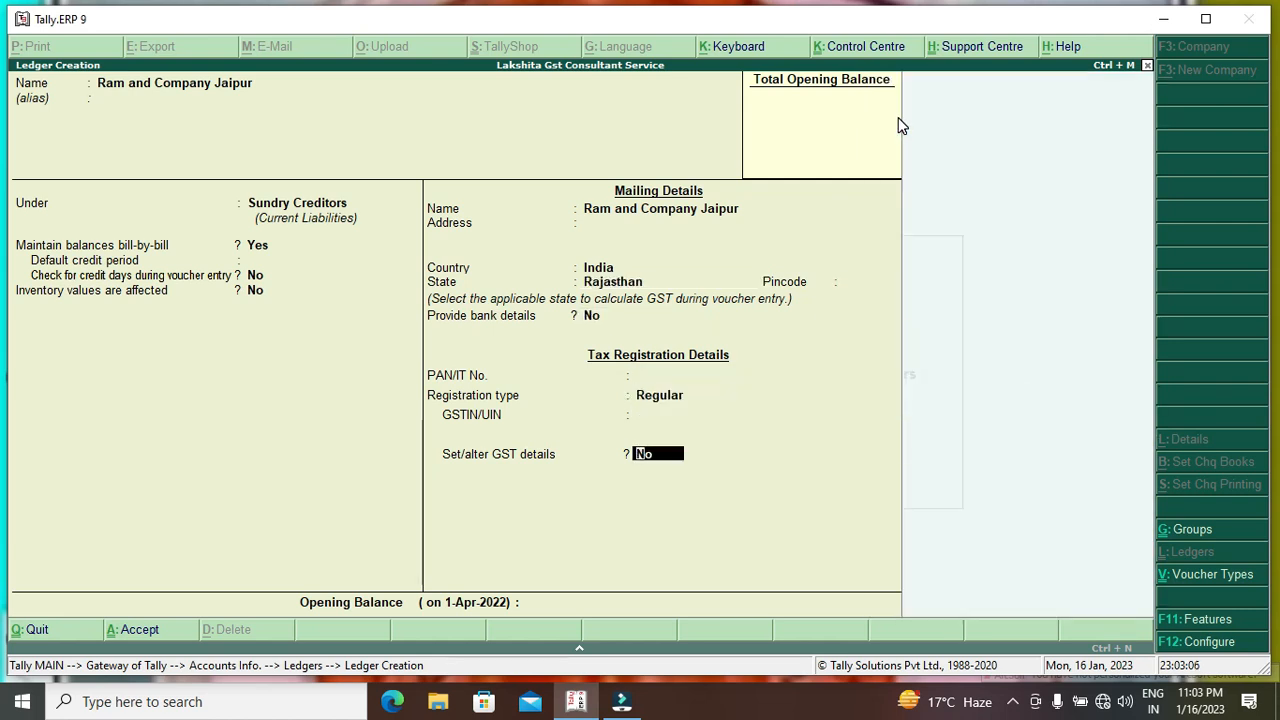
{"action": "key", "text": "Return"}
{"action": "key", "text": "Return"}
{"action": "key", "text": "Return"}
{"action": "key", "text": "Return"}
{"action": "key", "text": "Return"}
{"action": "key", "text": "Return"}
{"action": "key", "text": "Return"}
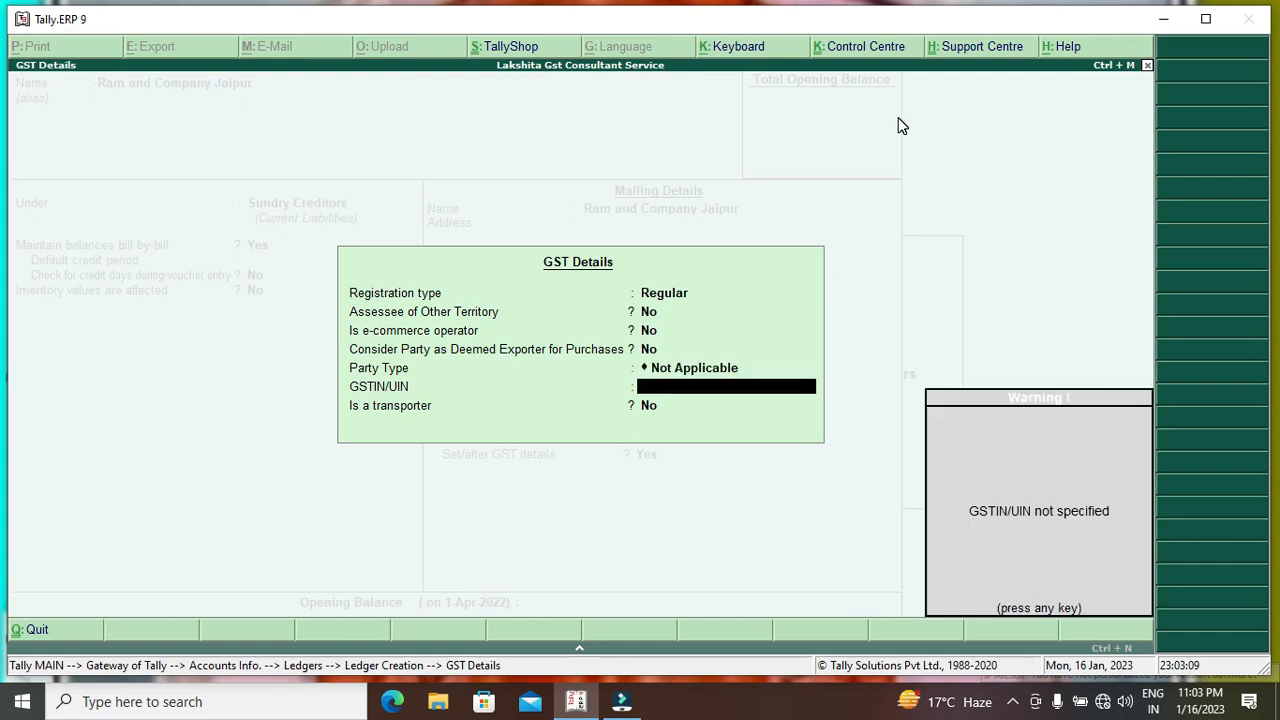
{"action": "key", "text": "Return"}
{"action": "key", "text": "Return"}
{"action": "key", "text": "Return"}
{"action": "key", "text": "Return"}
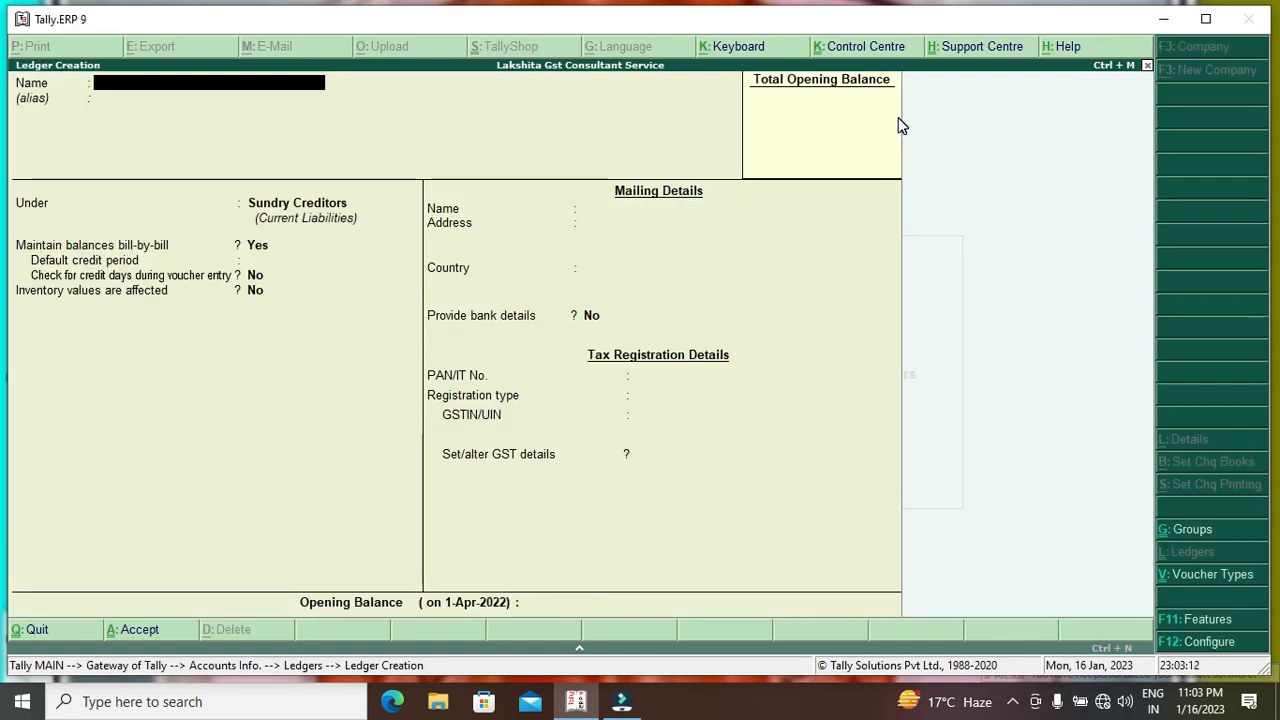
Create the Purchase ledger under Purchase Accounts, GST applicable, with Goods as type of supply.
{"action": "type", "text": "Purchase"}
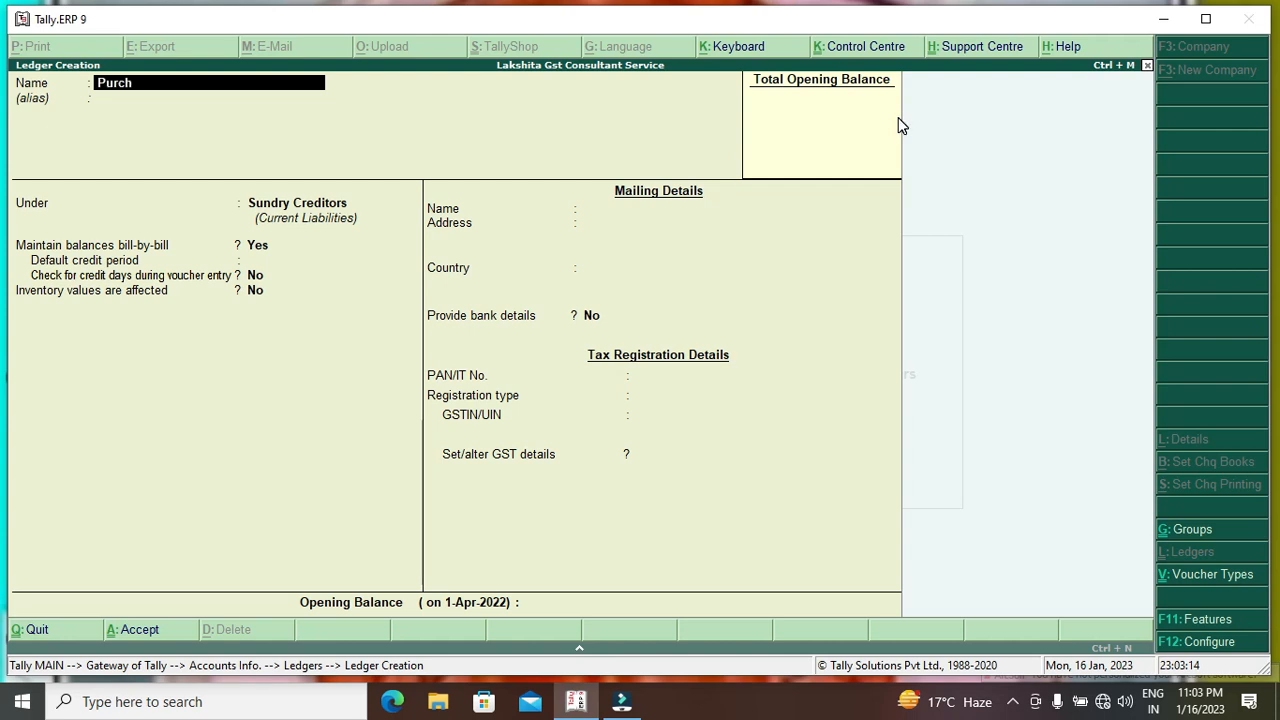
{"action": "key", "text": "Return"}
{"action": "key", "text": "Return"}
{"action": "type", "text": "Pur"}
{"action": "key", "text": "Return"}
{"action": "key", "text": "Return"}
{"action": "key", "text": "Return"}
{"action": "key", "text": "Return"}
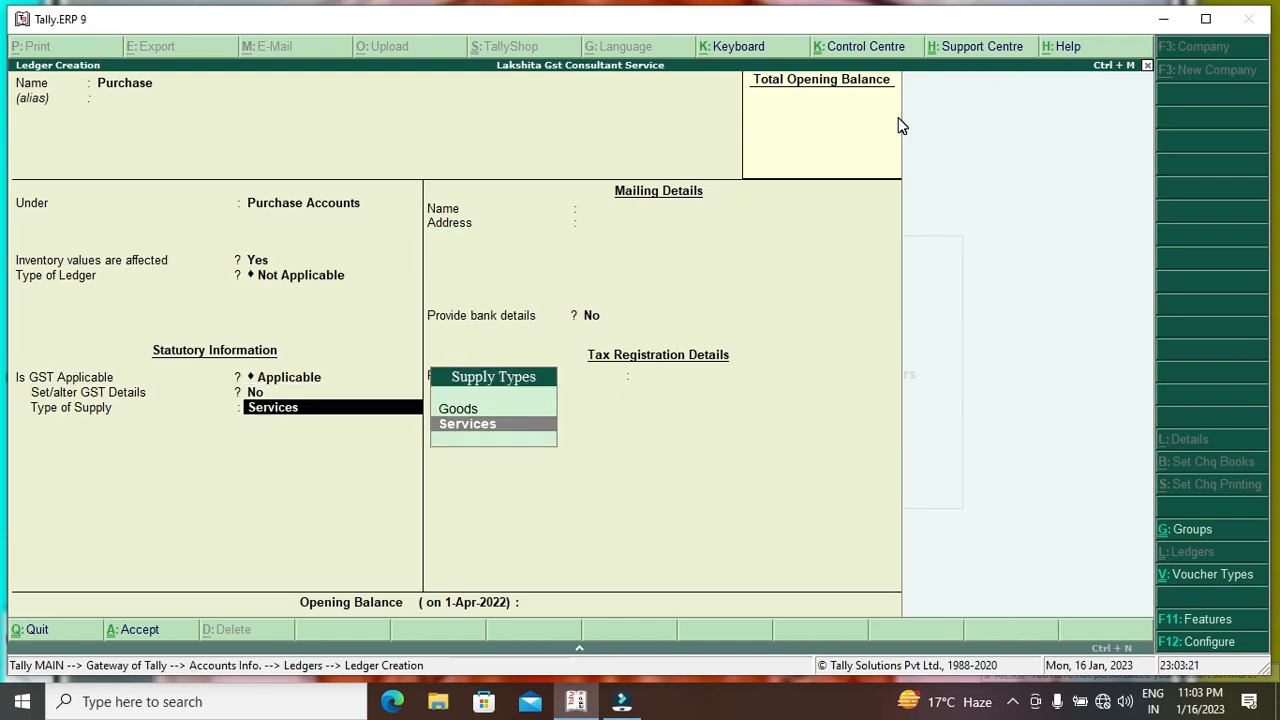
{"action": "key", "text": "Up"}
{"action": "key", "text": "Return"}
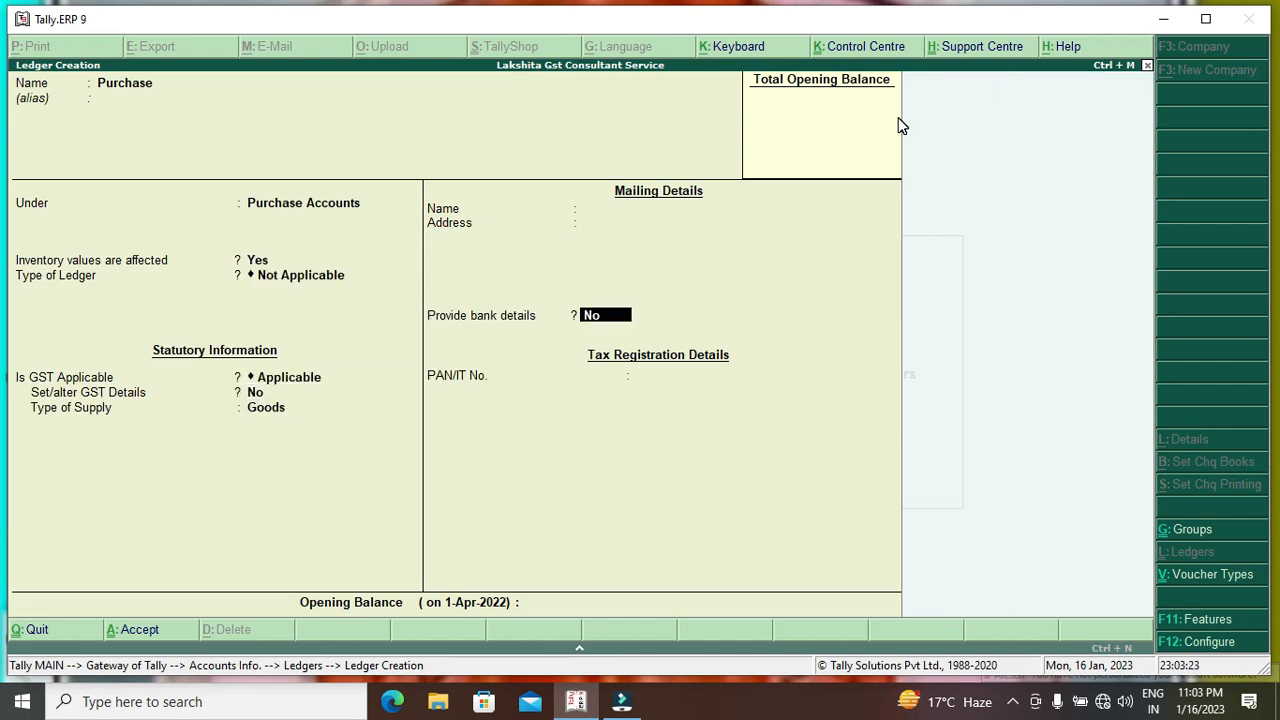
{"action": "key", "text": "Return"}
{"action": "key", "text": "Return"}
{"action": "key", "text": "Return"}
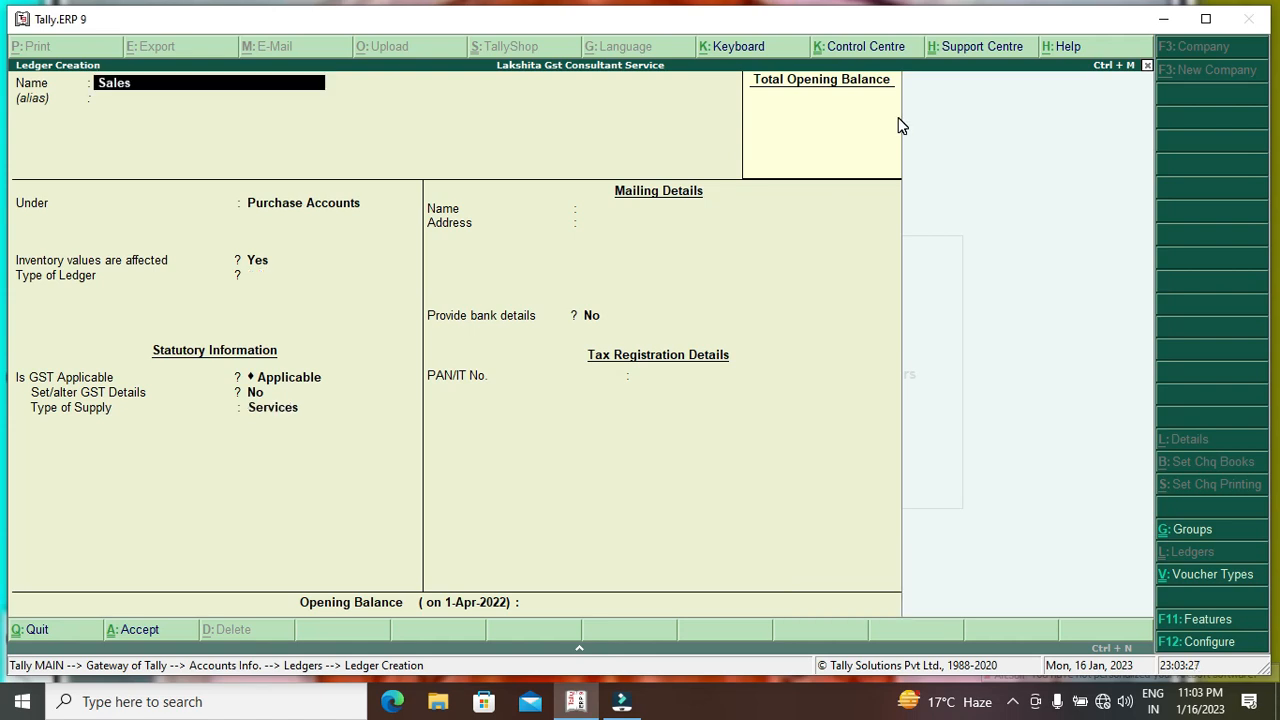
Begin the Sales ledger under Sales Accounts, moving the type of supply toward Goods.
{"action": "key", "text": "Return"}
{"action": "type", "text": "Sales"}
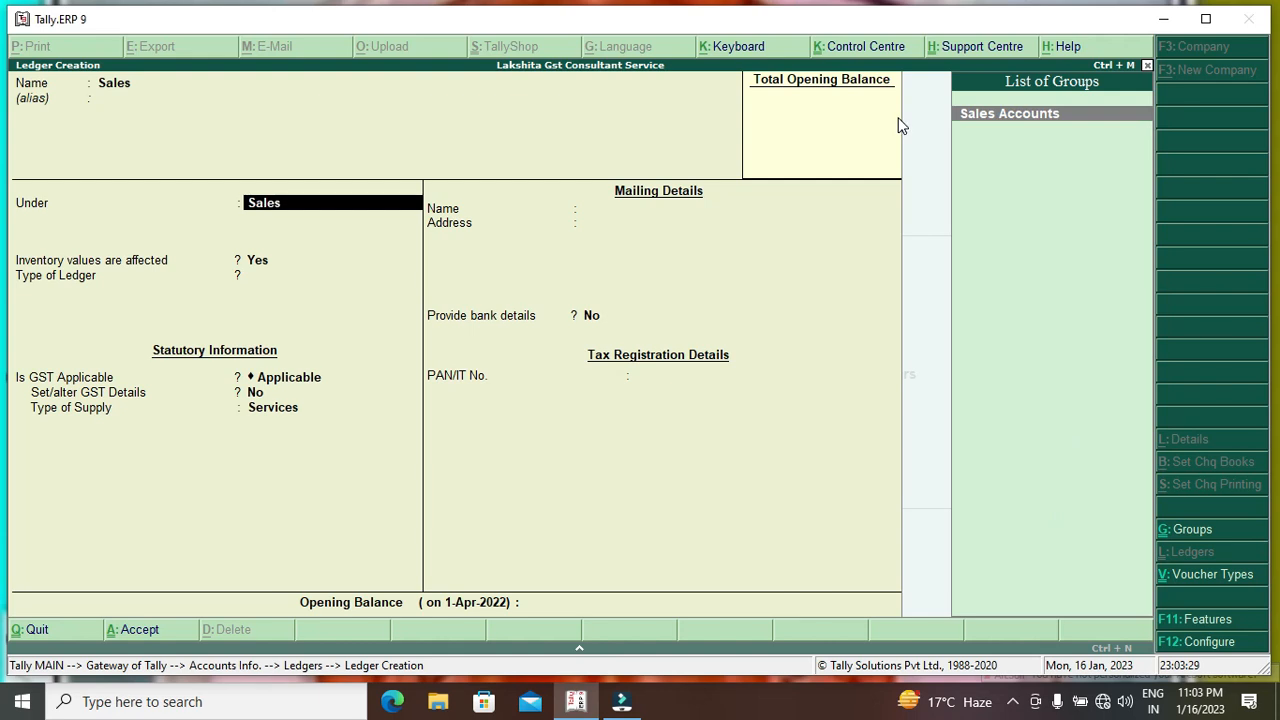
{"action": "key", "text": "Return"}
{"action": "key", "text": "Return"}
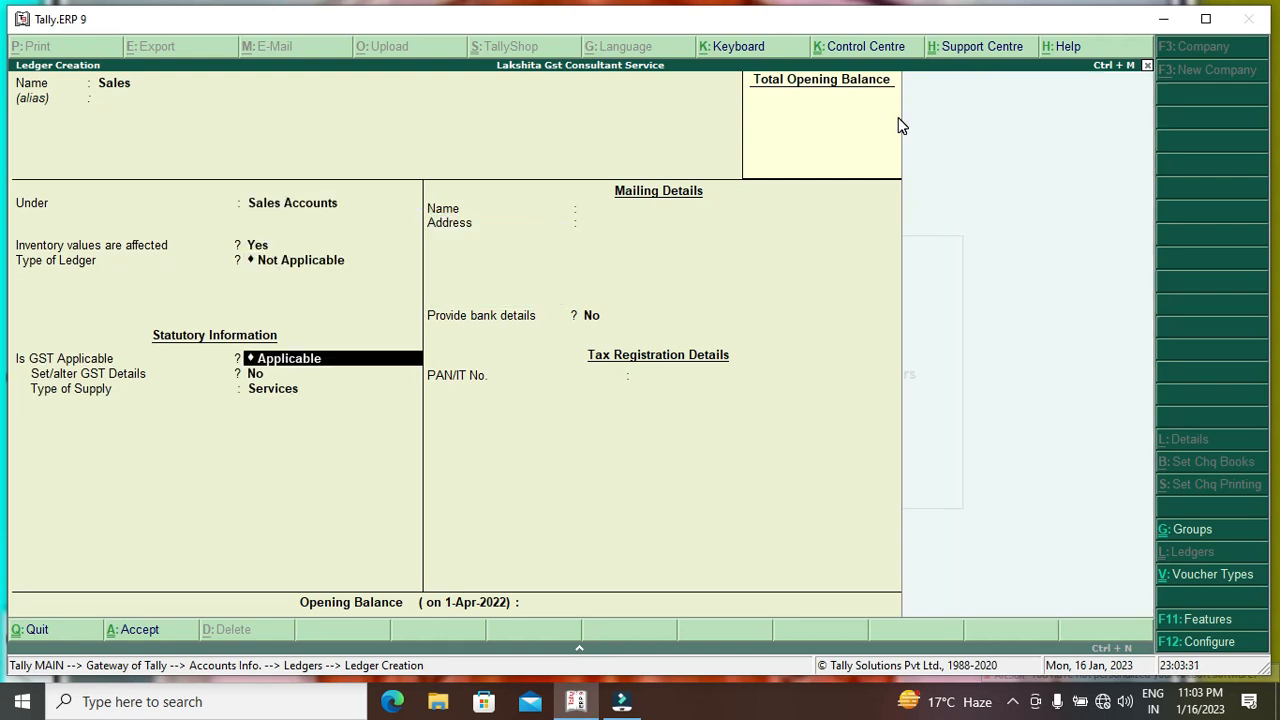
{"action": "key", "text": "Return"}
{"action": "key", "text": "Return"}
{"action": "key", "text": "Up"}
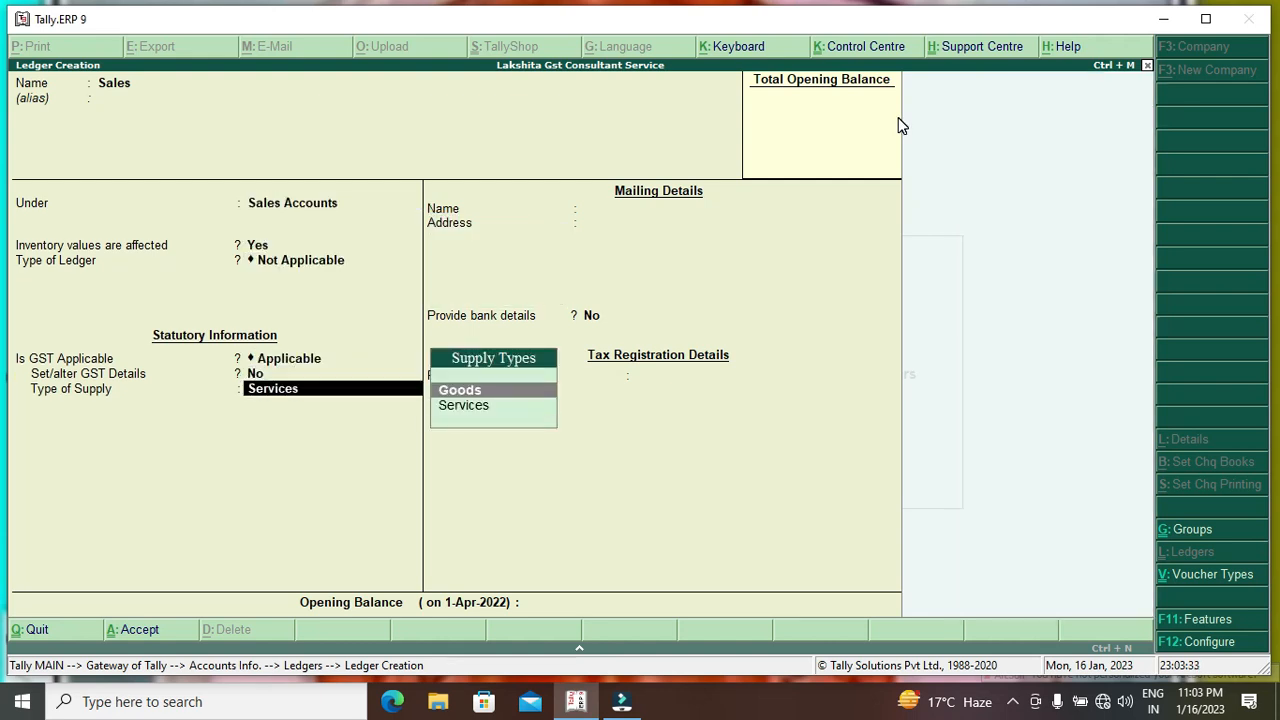
{"action": "key", "text": "Return"}
{"action": "key", "text": "Return"}
{"action": "key", "text": "Return"}
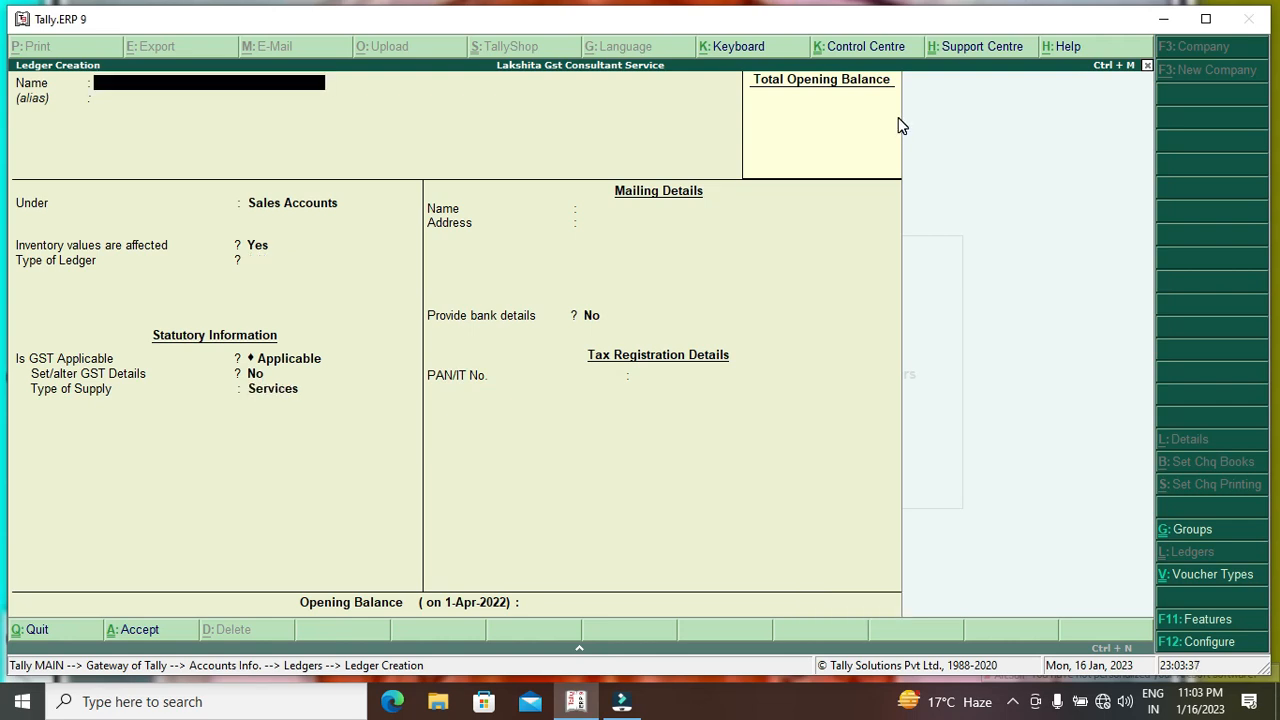
Create the C Gst ledger under Duties & Taxes as GST Central Tax, Normal Rounding, limit 1.
{"action": "type", "text": "C Gst"}
{"action": "key", "text": "Return"}
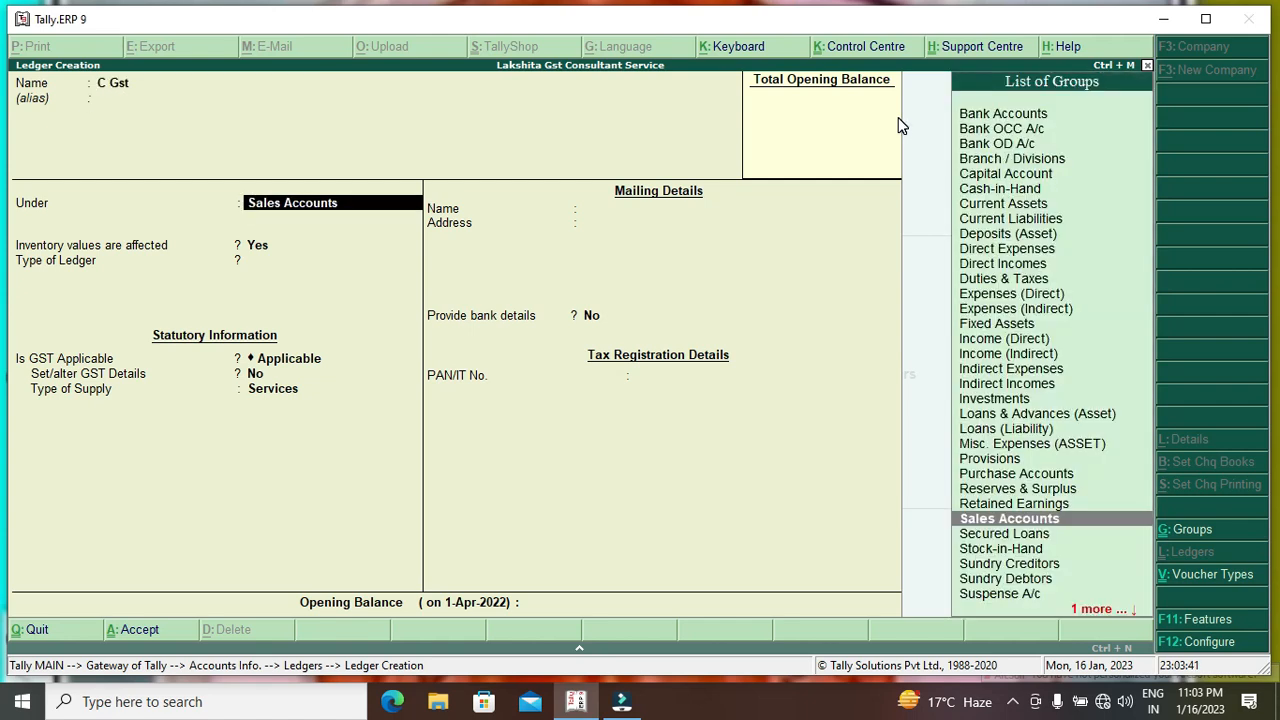
{"action": "type", "text": "Du"}
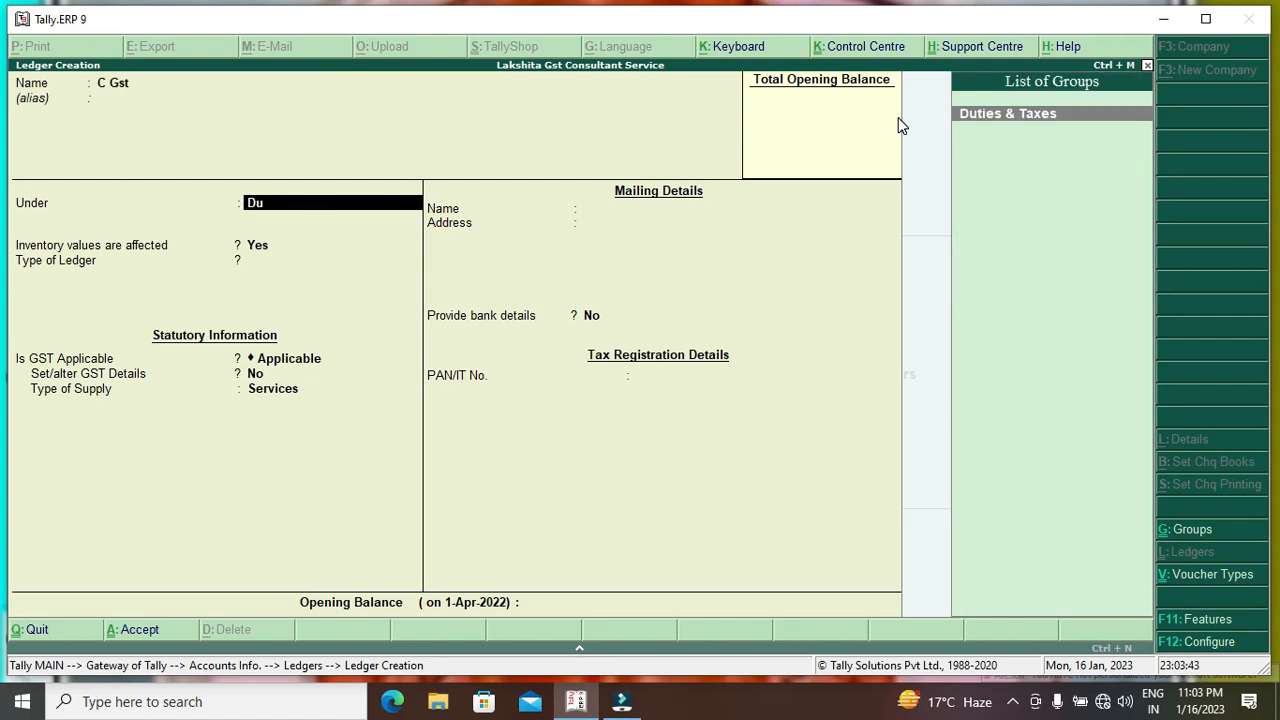
{"action": "key", "text": "Return"}
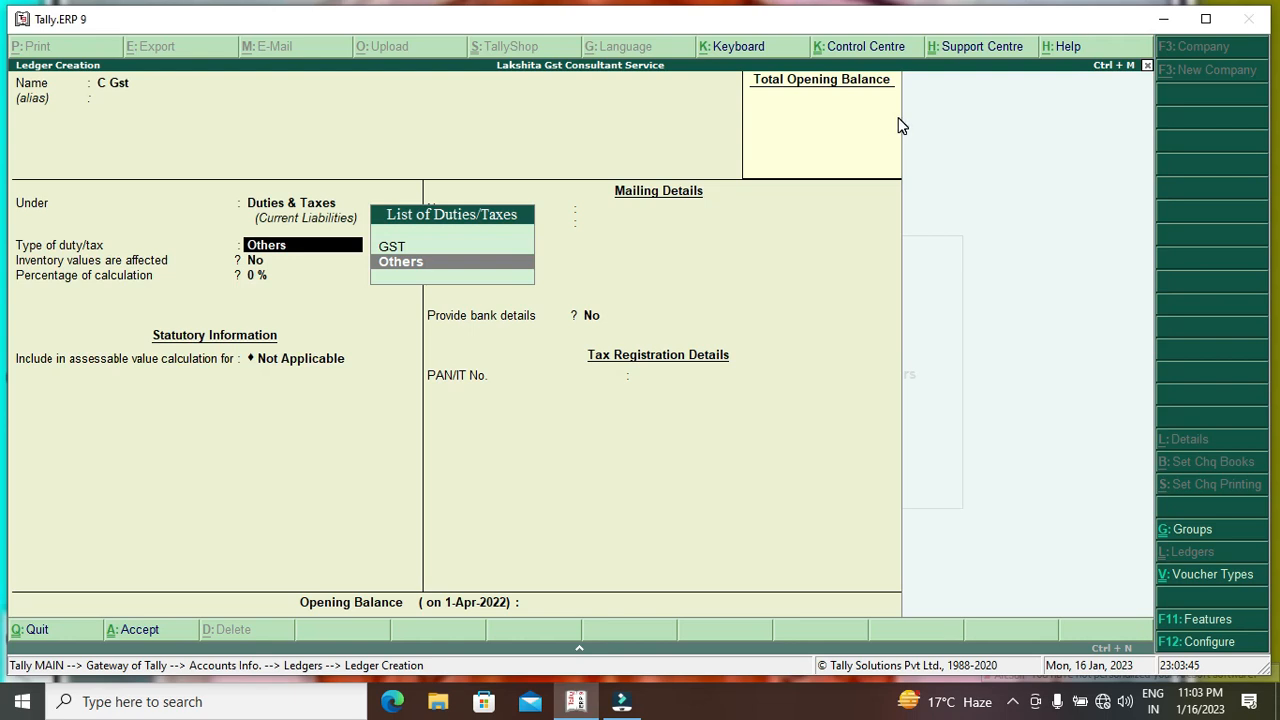
{"action": "key", "text": "Up"}
{"action": "key", "text": "Return"}
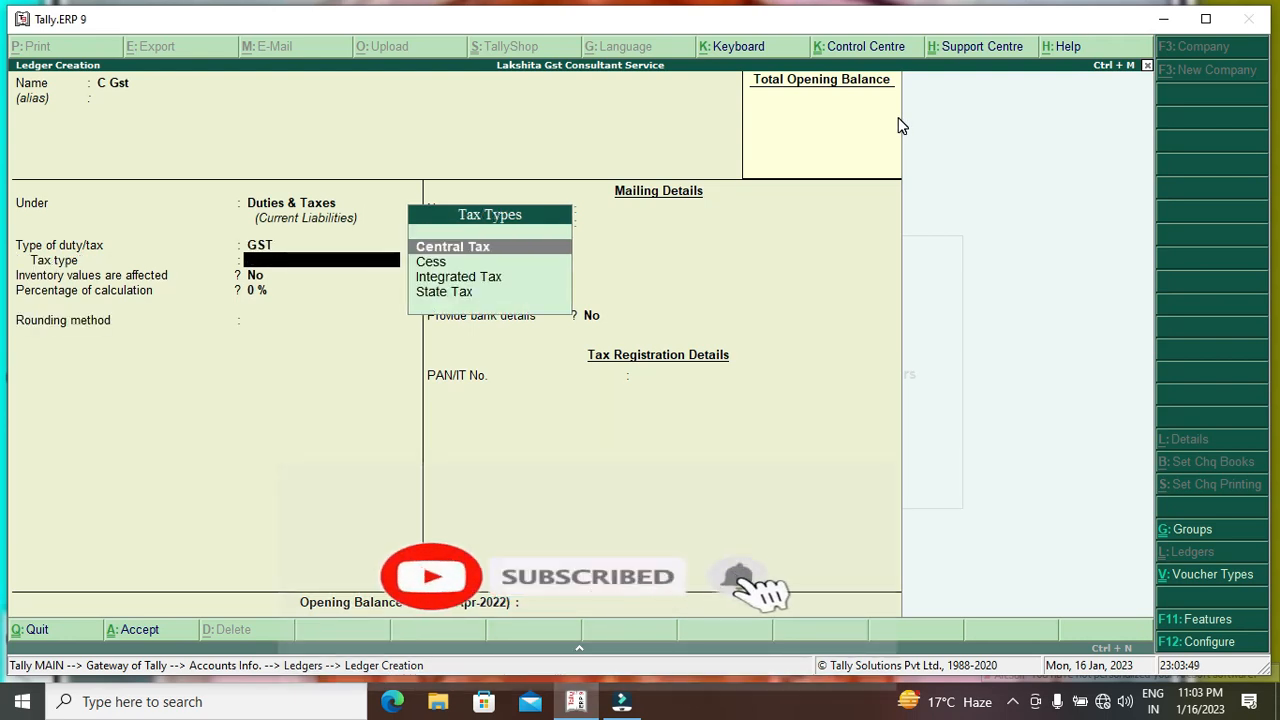
{"action": "key", "text": "Return"}
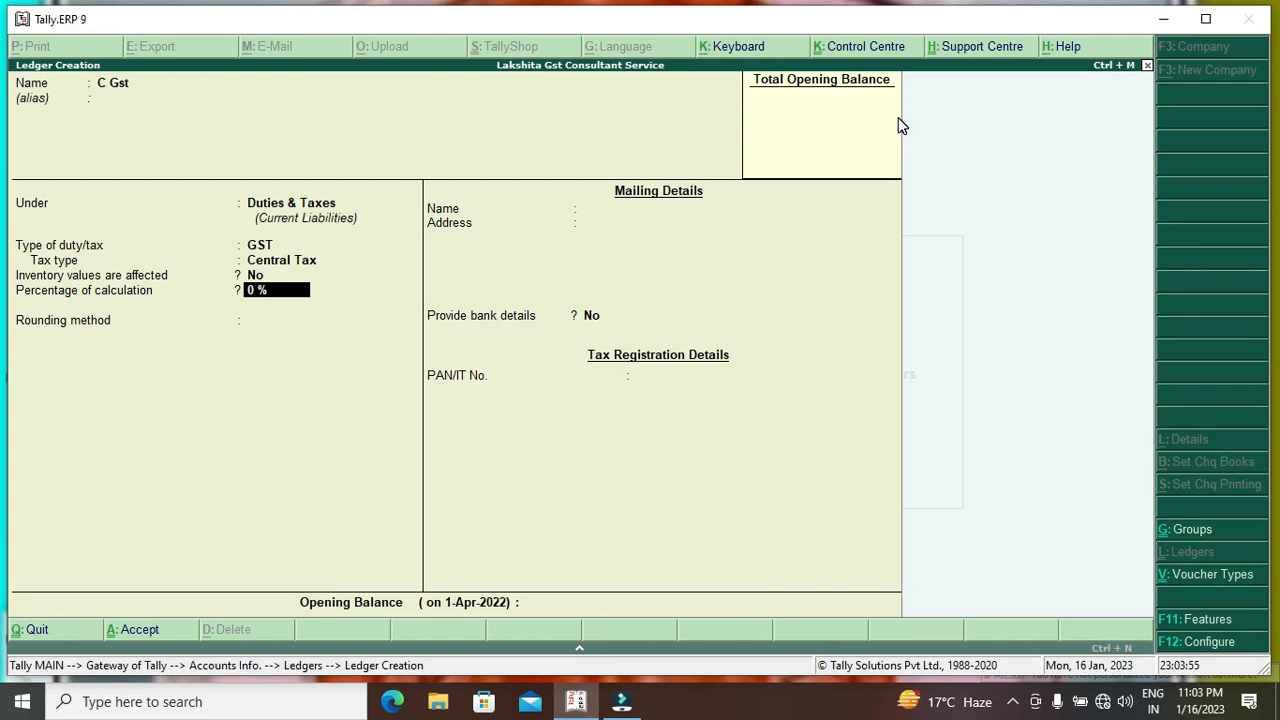
{"action": "key", "text": "Return"}
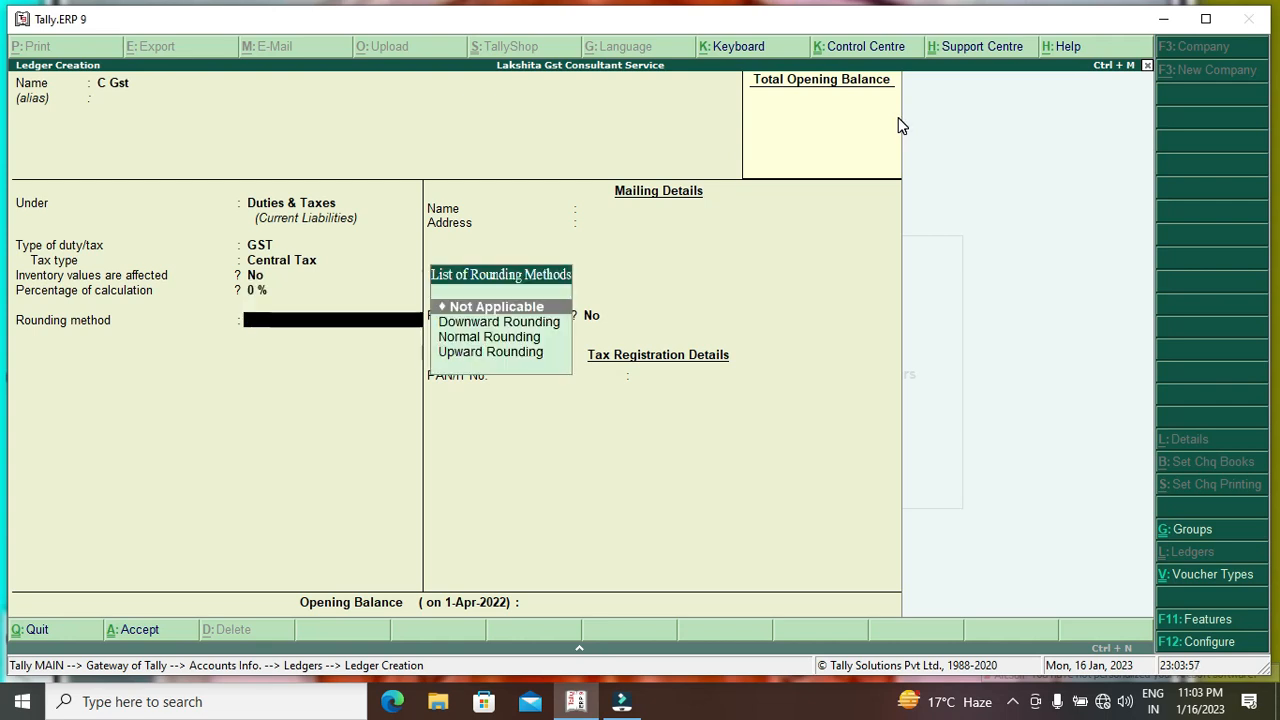
{"action": "key", "text": "Down"}
{"action": "key", "text": "Down"}
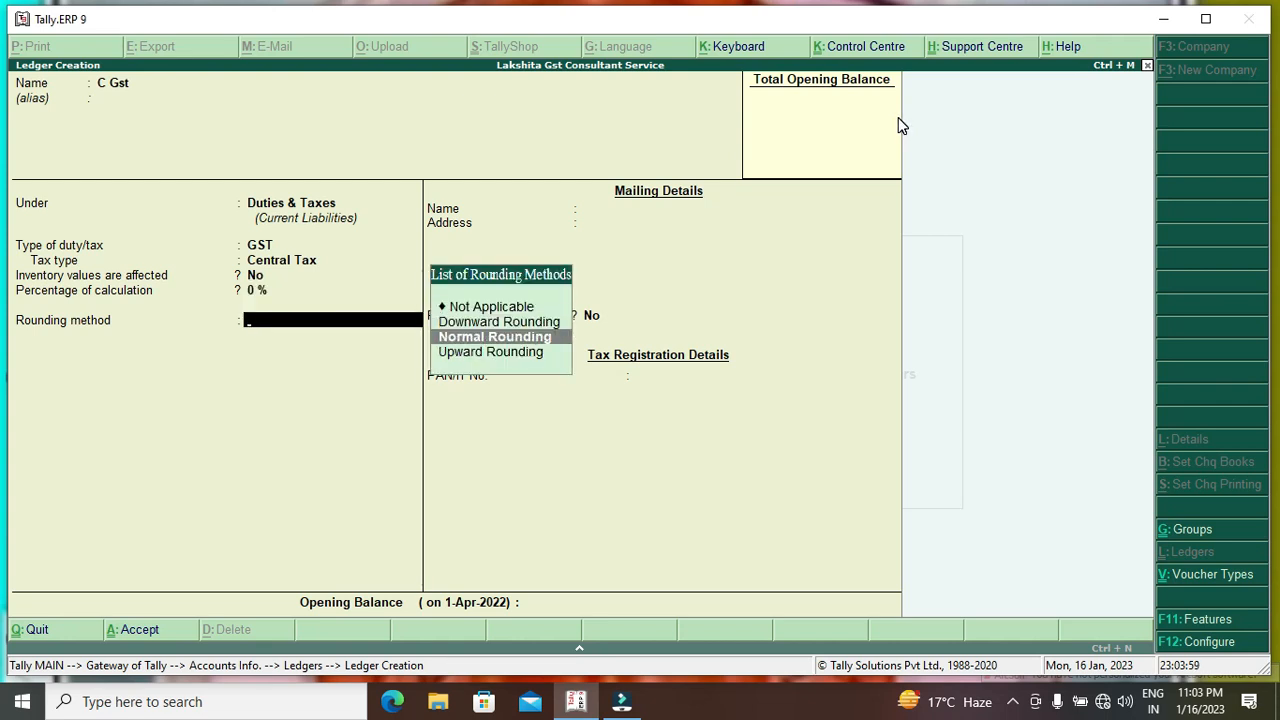
{"action": "key", "text": "Return"}
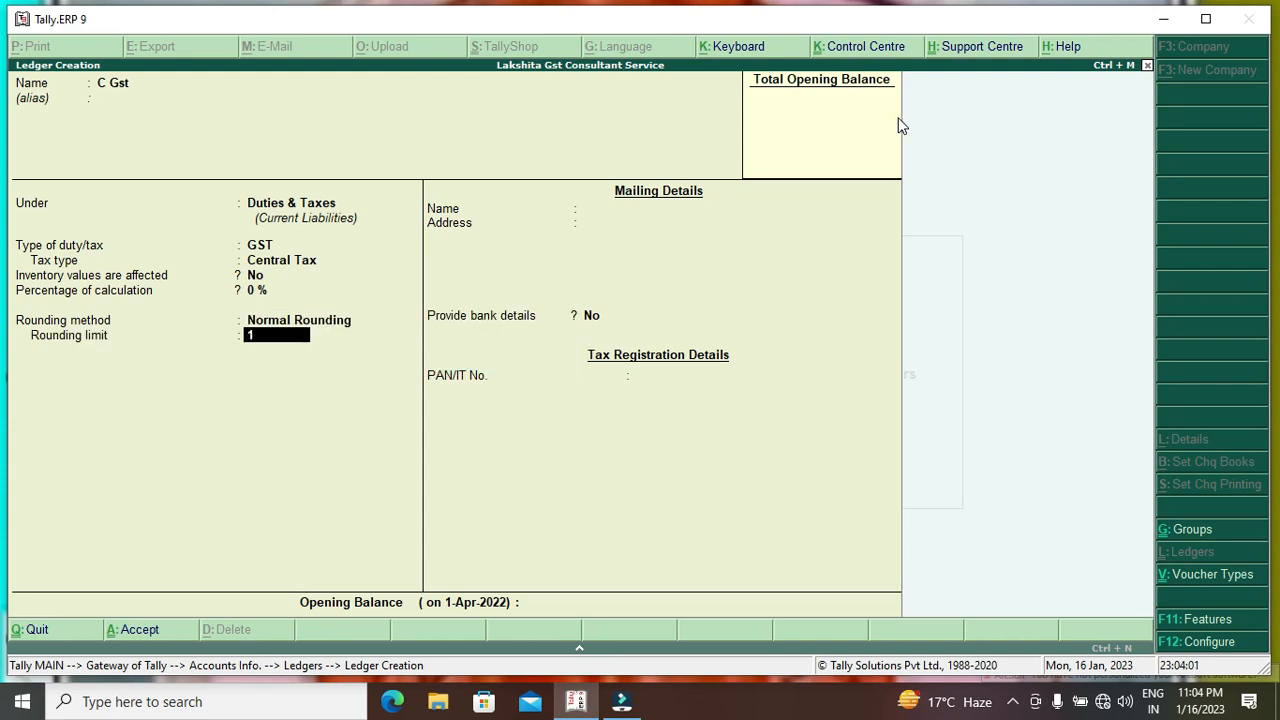
{"action": "key", "text": "Return"}
{"action": "key", "text": "Return"}
{"action": "key", "text": "Return"}
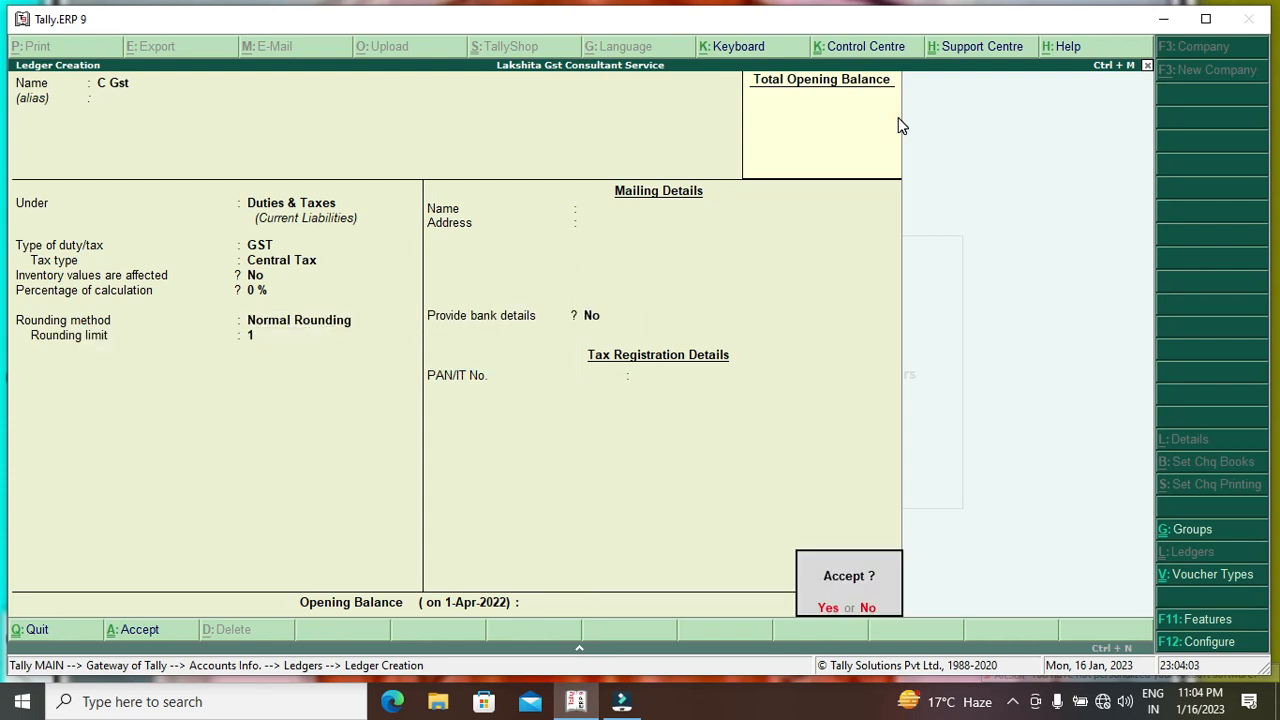
{"action": "key", "text": "Return"}
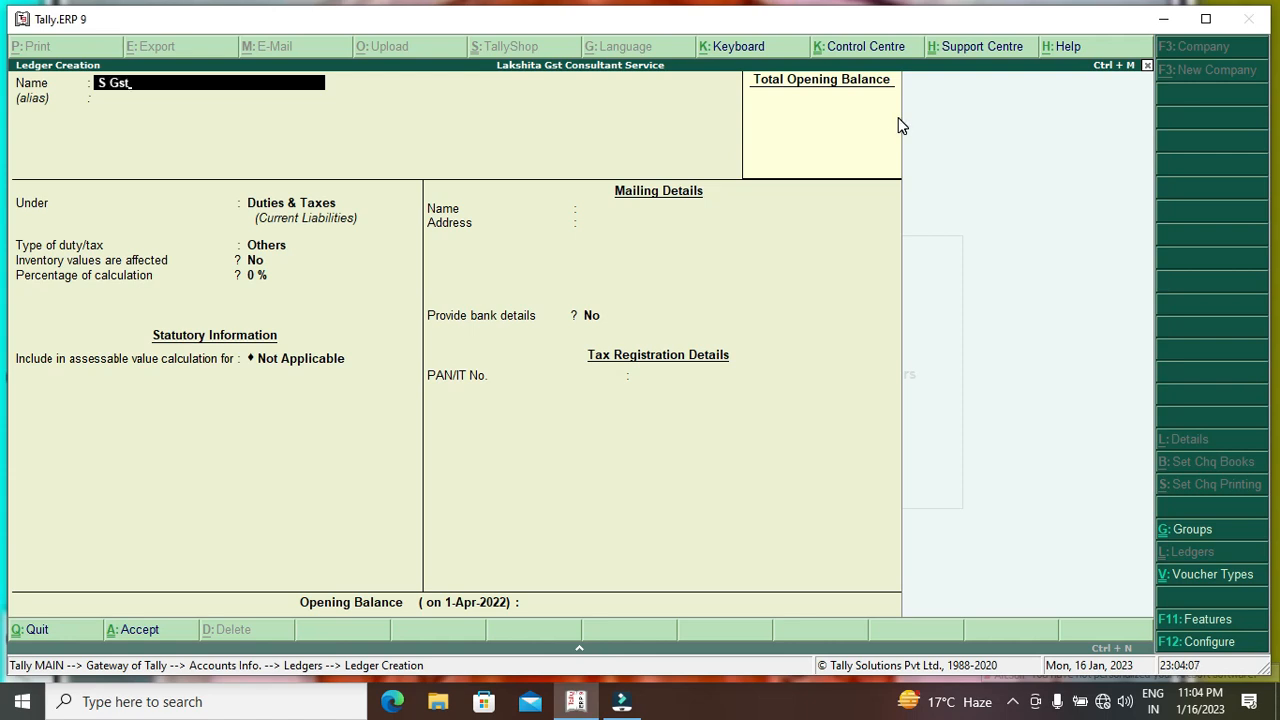
Save the S Gst ledger as GST State Tax with Normal Rounding and rounding limit 1.
{"action": "key", "text": "Return"}
{"action": "key", "text": "Return"}
{"action": "key", "text": "Return"}
{"action": "key", "text": "Up"}
{"action": "key", "text": "Return"}
{"action": "key", "text": "Down"}
{"action": "key", "text": "Down"}
{"action": "key", "text": "Down"}
{"action": "key", "text": "Return"}
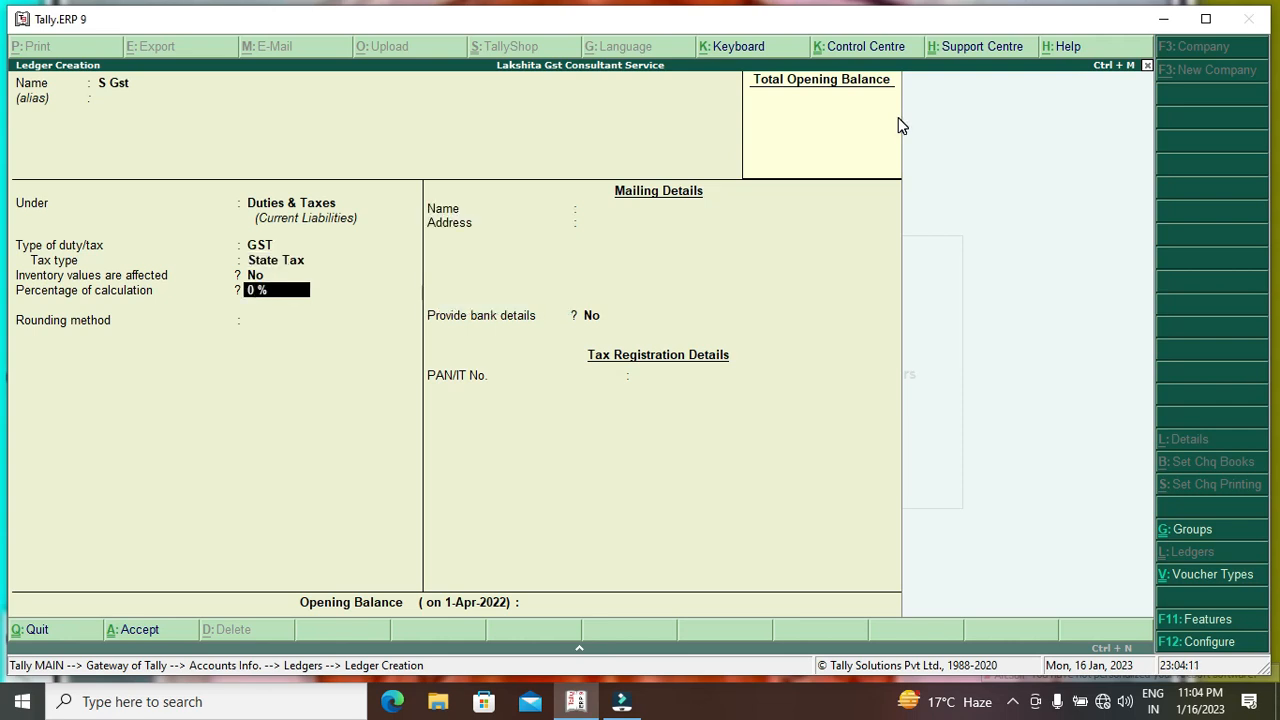
{"action": "key", "text": "Return"}
{"action": "key", "text": "Down"}
{"action": "key", "text": "Down"}
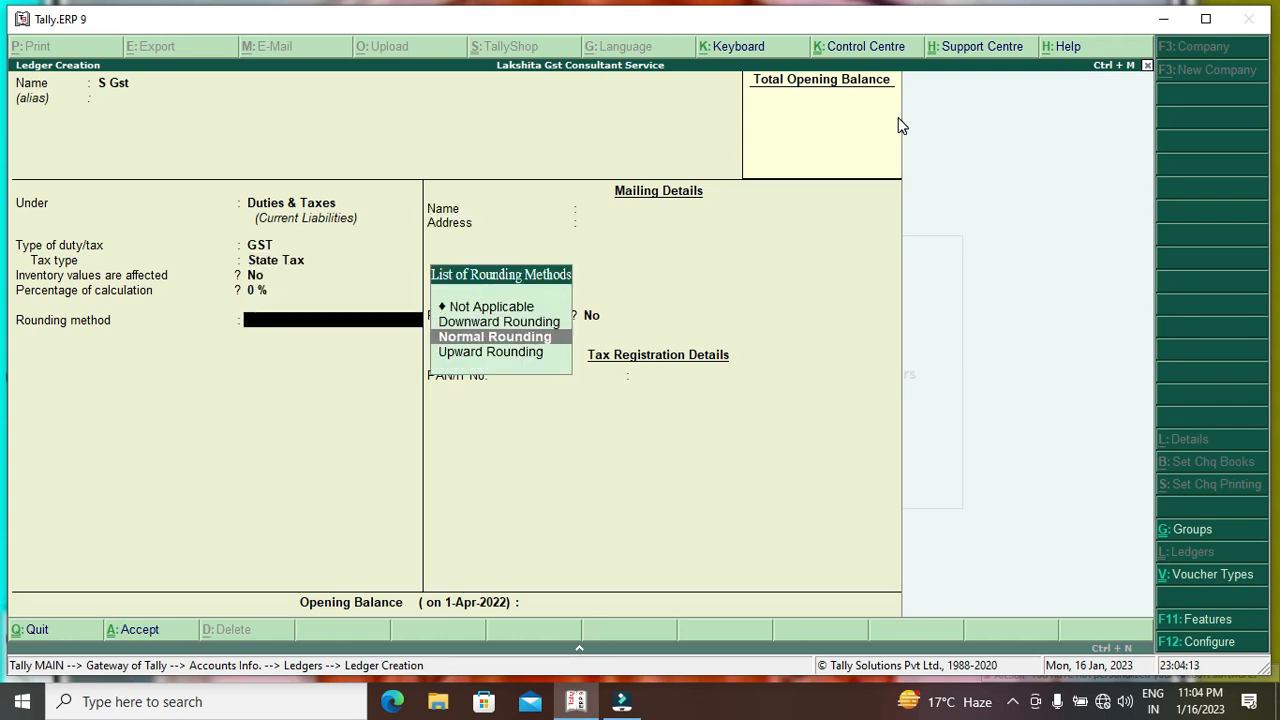
{"action": "key", "text": "Return"}
{"action": "type", "text": "1"}
{"action": "key", "text": "Return"}
{"action": "key", "text": "Return"}
{"action": "key", "text": "Return"}
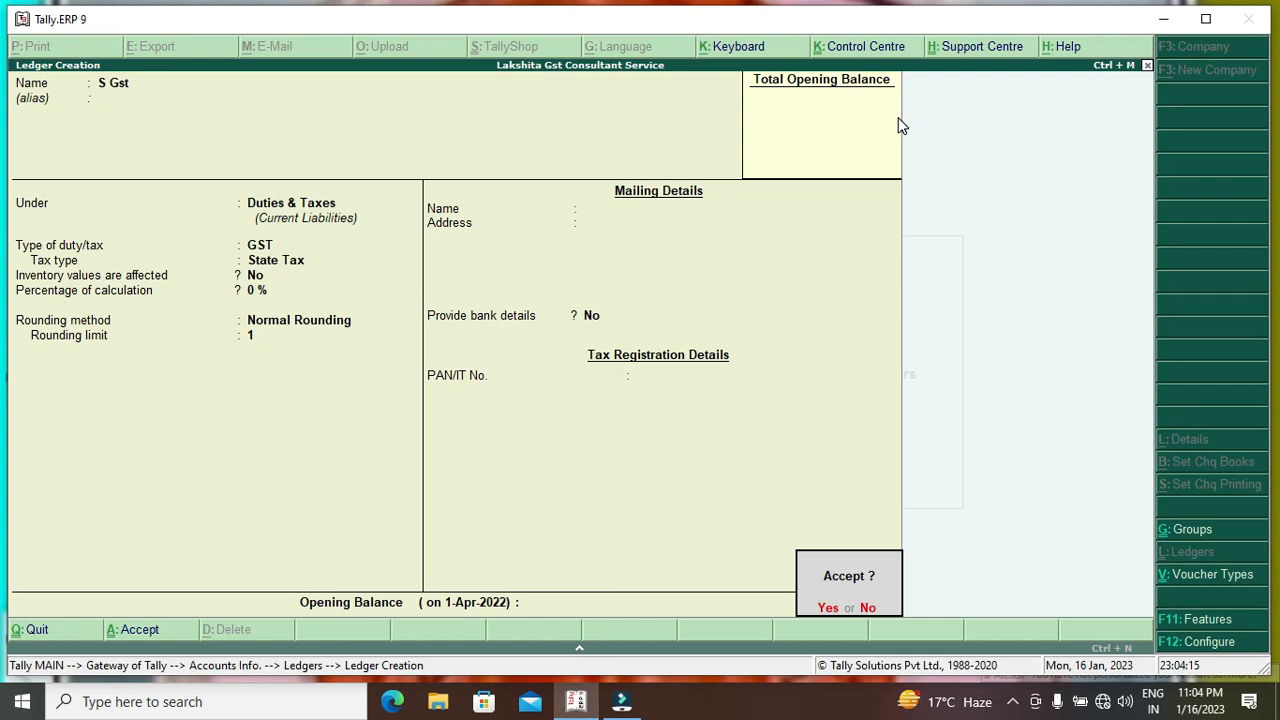
{"action": "key", "text": "Return"}
Save the I Gst ledger under Duties & Taxes as GST Integrated Tax, Normal Rounding, limit 1.
{"action": "type", "text": "I Gst"}
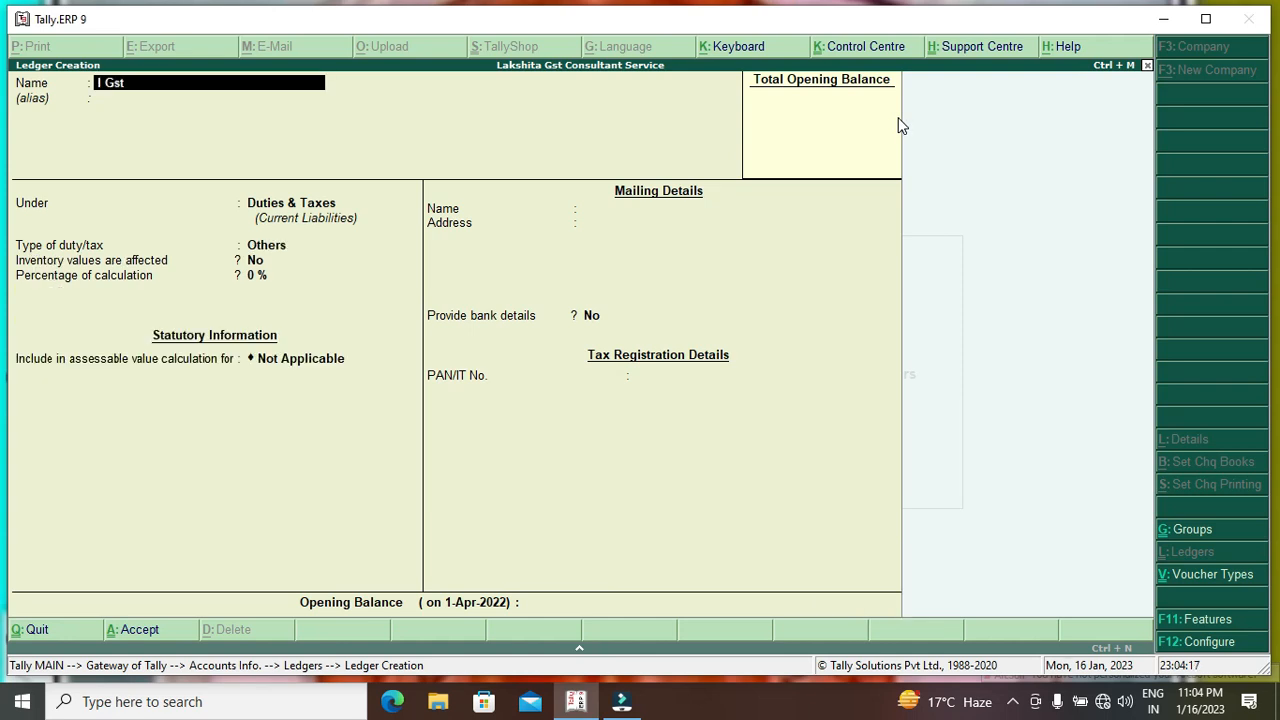
{"action": "key", "text": "Return"}
{"action": "key", "text": "Return"}
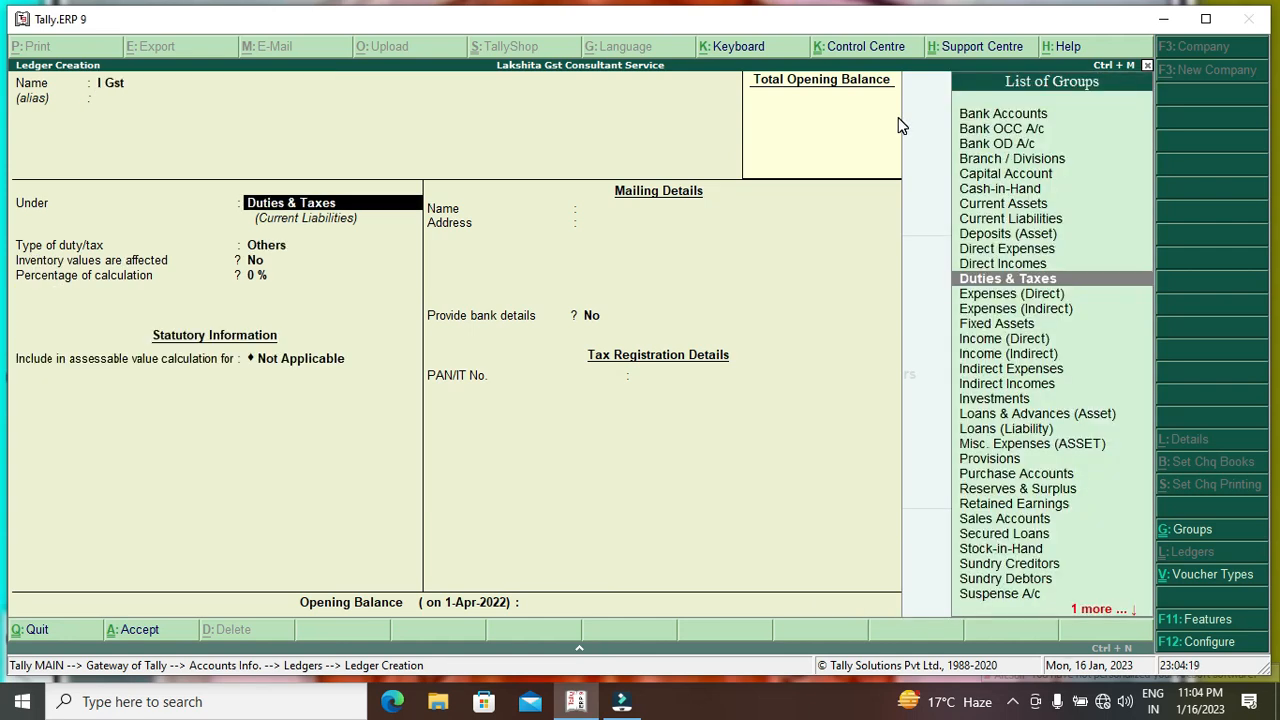
{"action": "key", "text": "Return"}
{"action": "key", "text": "Up"}
{"action": "key", "text": "Return"}
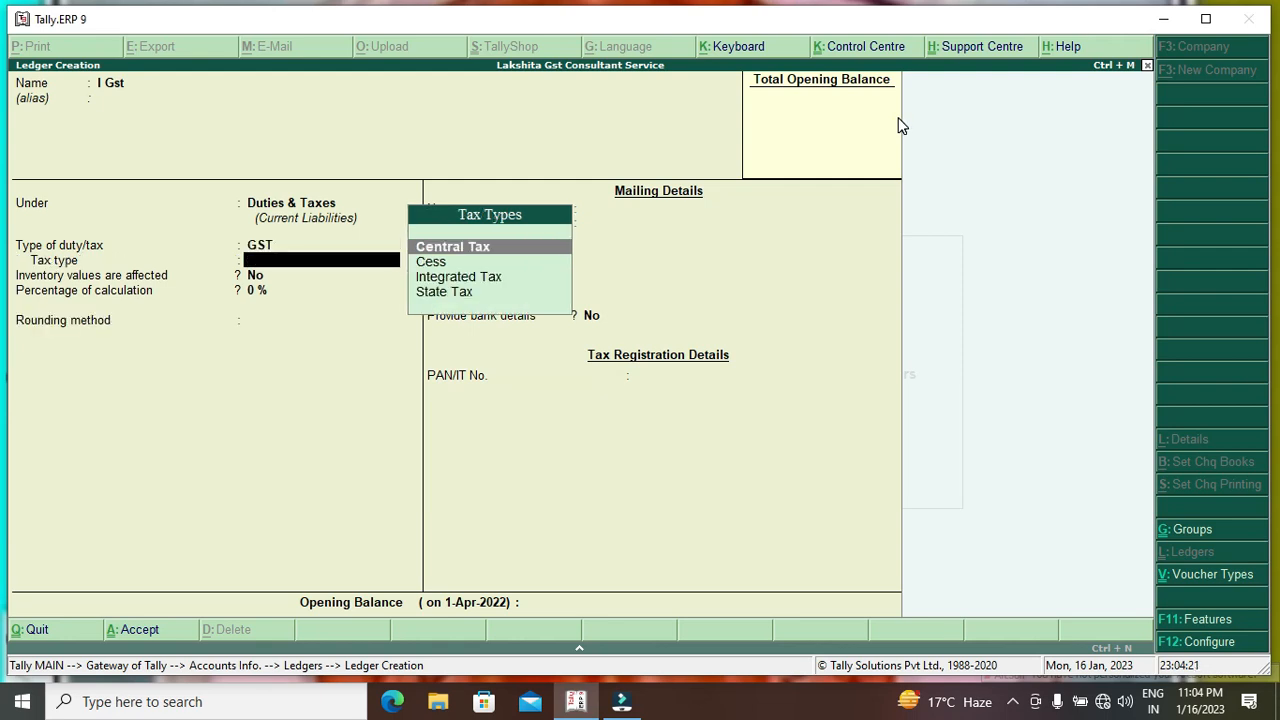
{"action": "key", "text": "Down"}
{"action": "key", "text": "Down"}
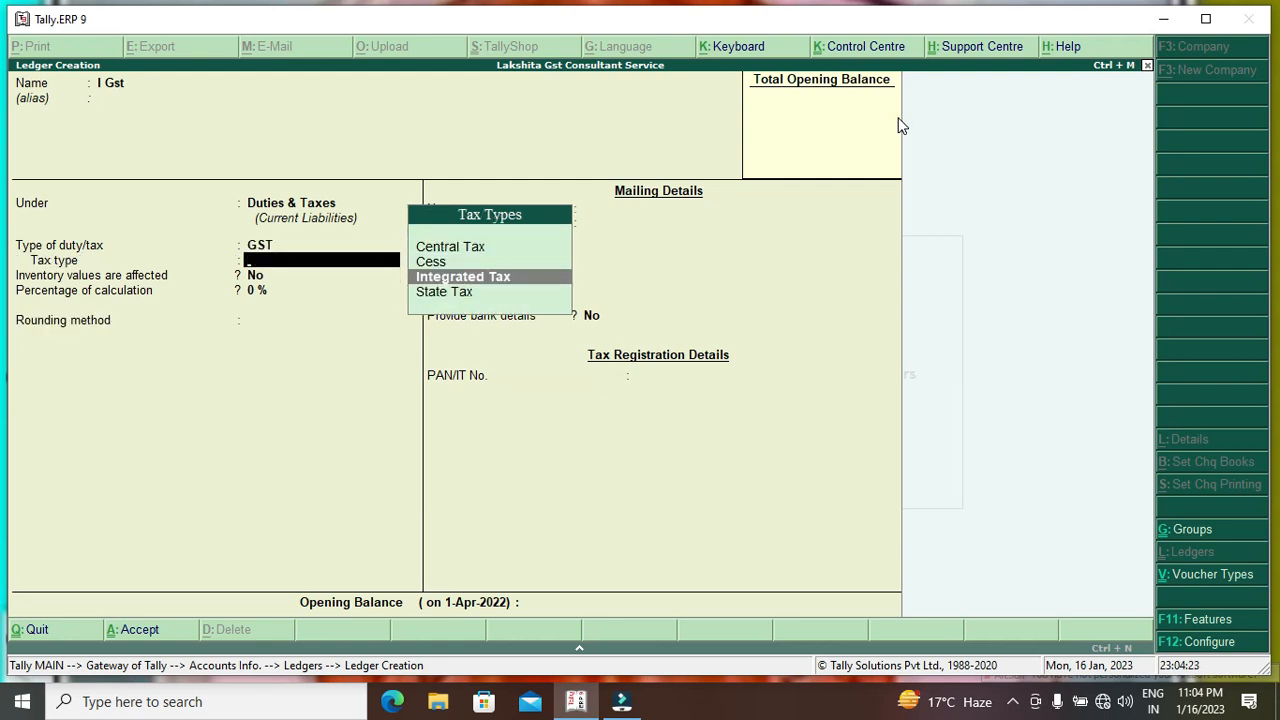
{"action": "key", "text": "Return"}
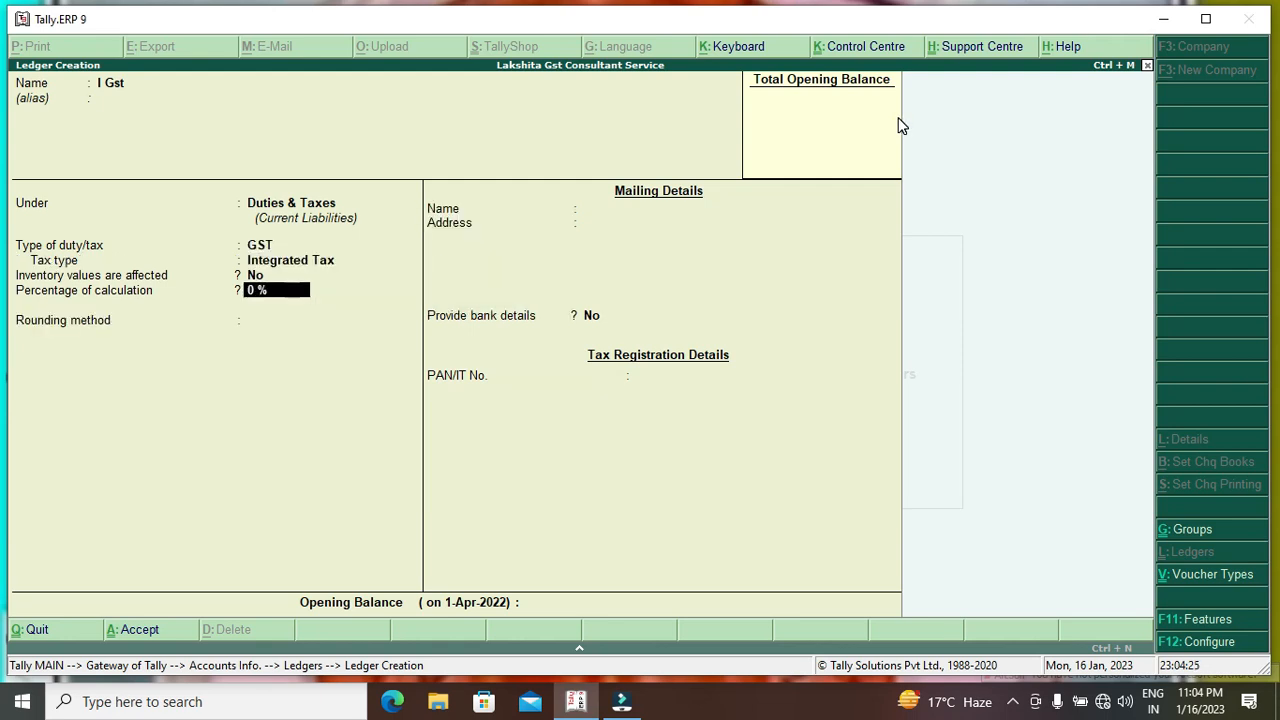
{"action": "key", "text": "Return"}
{"action": "key", "text": "Down"}
{"action": "key", "text": "Down"}
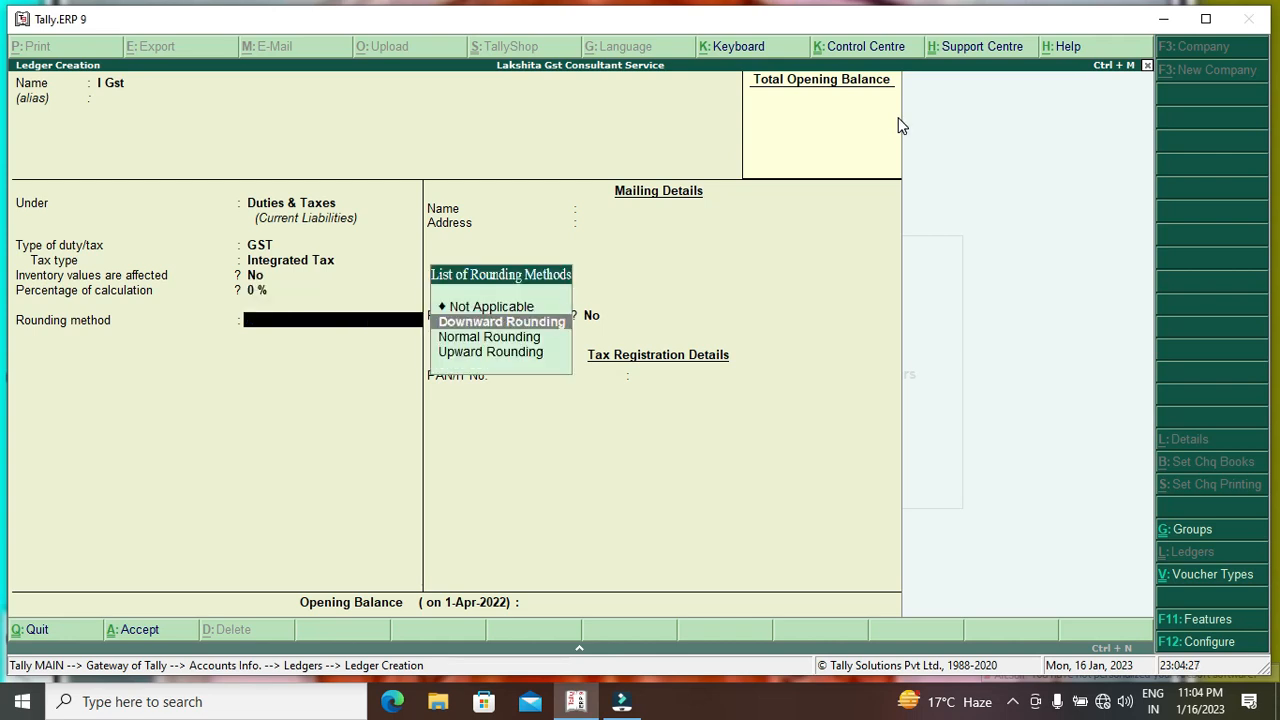
{"action": "key", "text": "Return"}
{"action": "type", "text": "1"}
{"action": "key", "text": "Return"}
{"action": "key", "text": "Return"}
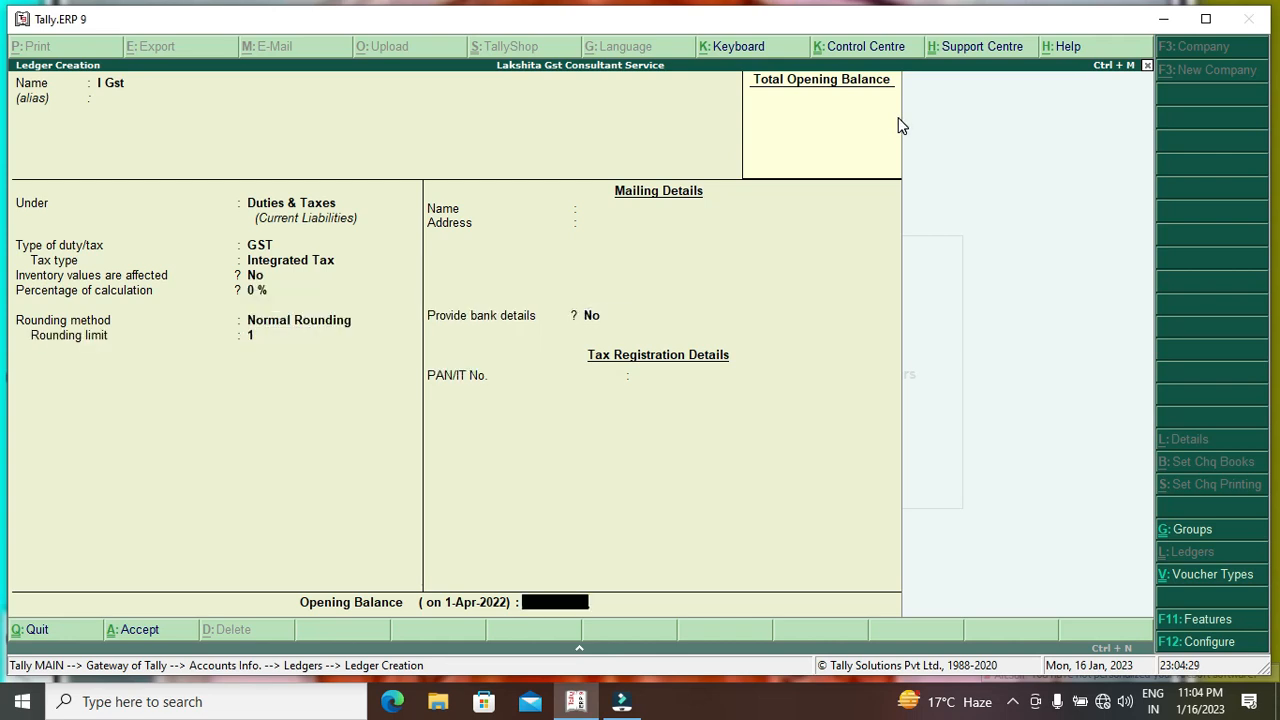
{"action": "key", "text": "Return"}
{"action": "key", "text": "Return"}
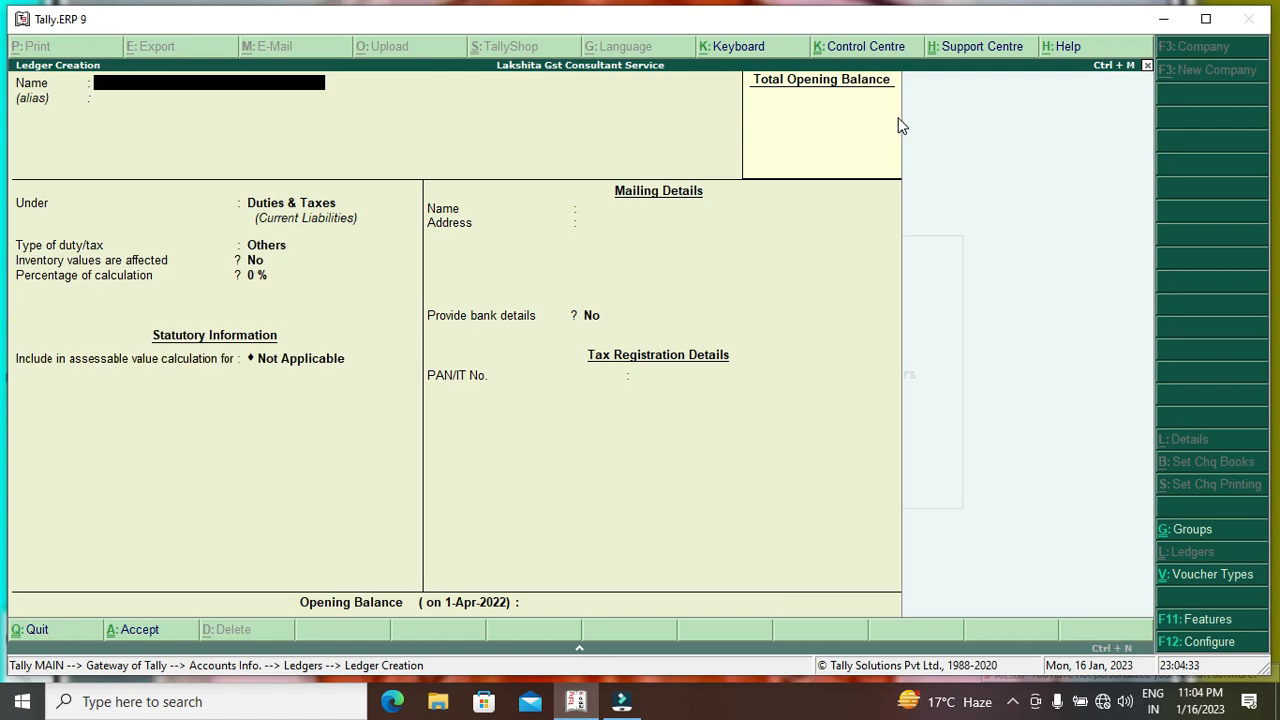
{"action": "key", "text": "Escape"}
Quit ledger creation and browse the ledger list to check C Gst, I Gst and S Gst.
{"action": "key", "text": "Return"}
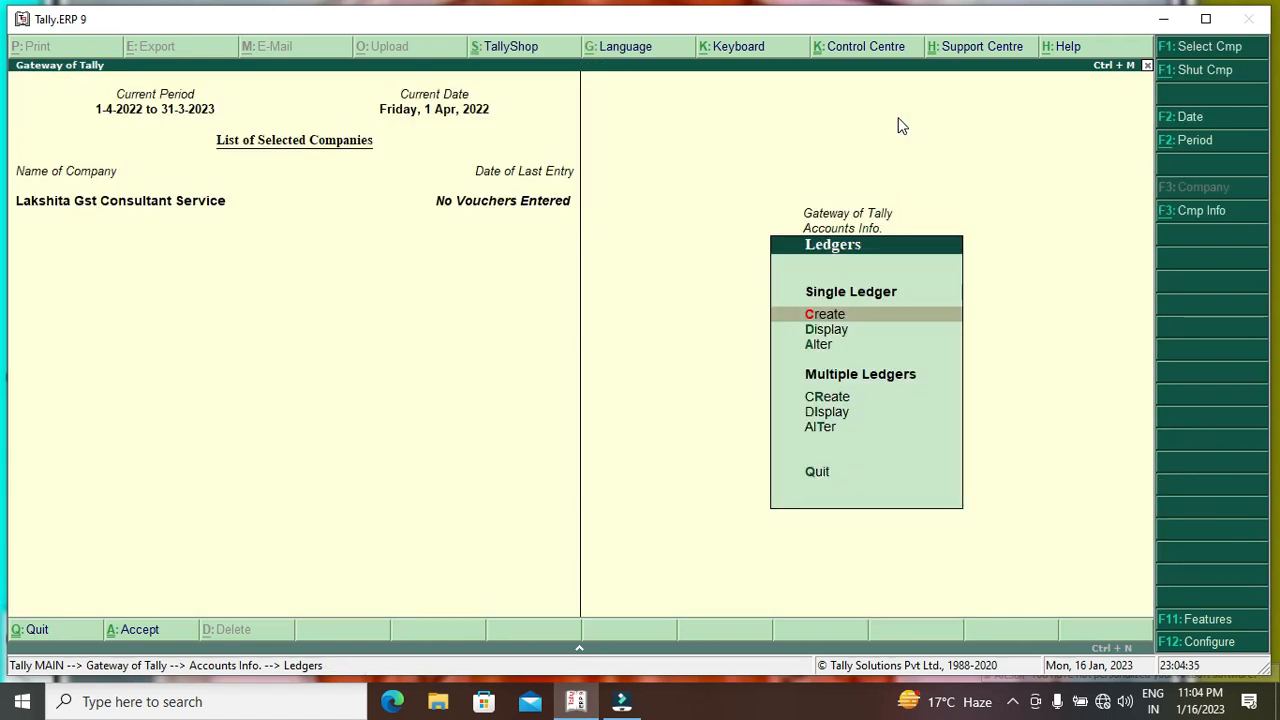
{"action": "key", "text": "Down"}
{"action": "key", "text": "Return"}
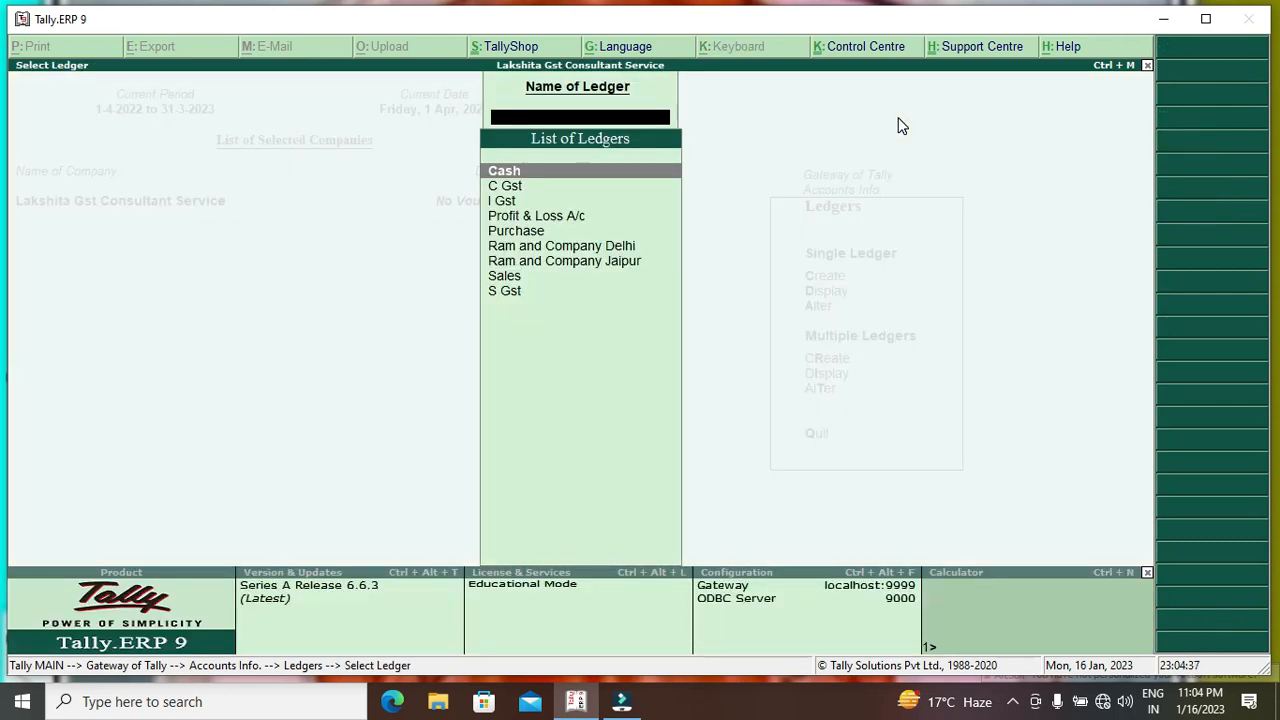
{"action": "key", "text": "Down"}
{"action": "key", "text": "Down"}
{"action": "key", "text": "Down"}
{"action": "key", "text": "Down"}
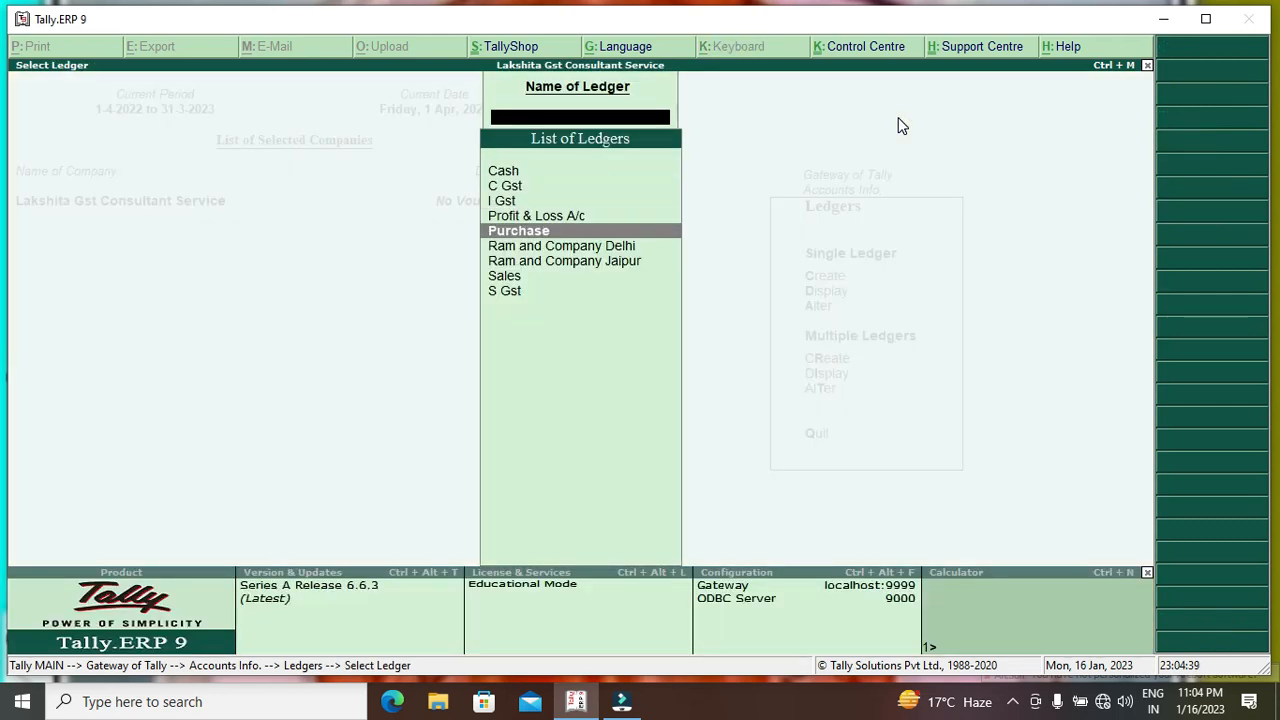
{"action": "key", "text": "Down"}
{"action": "key", "text": "Down"}
{"action": "key", "text": "Down"}
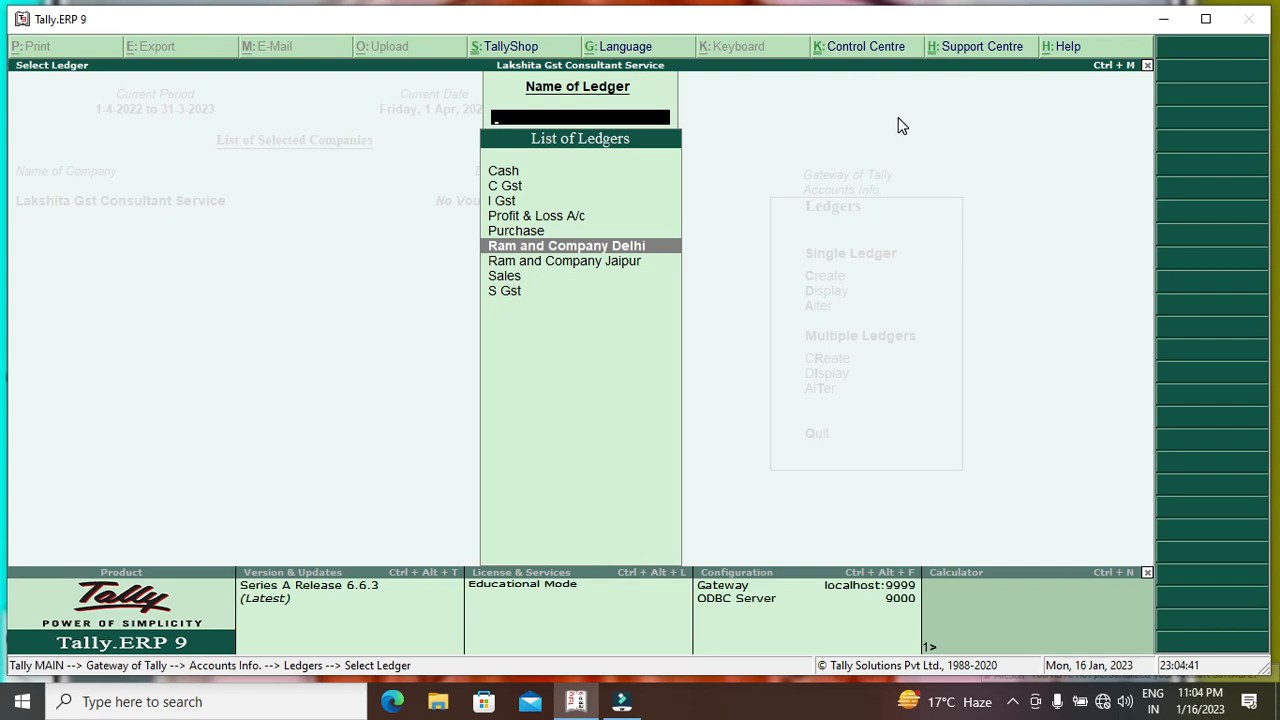
{"action": "key", "text": "Down"}
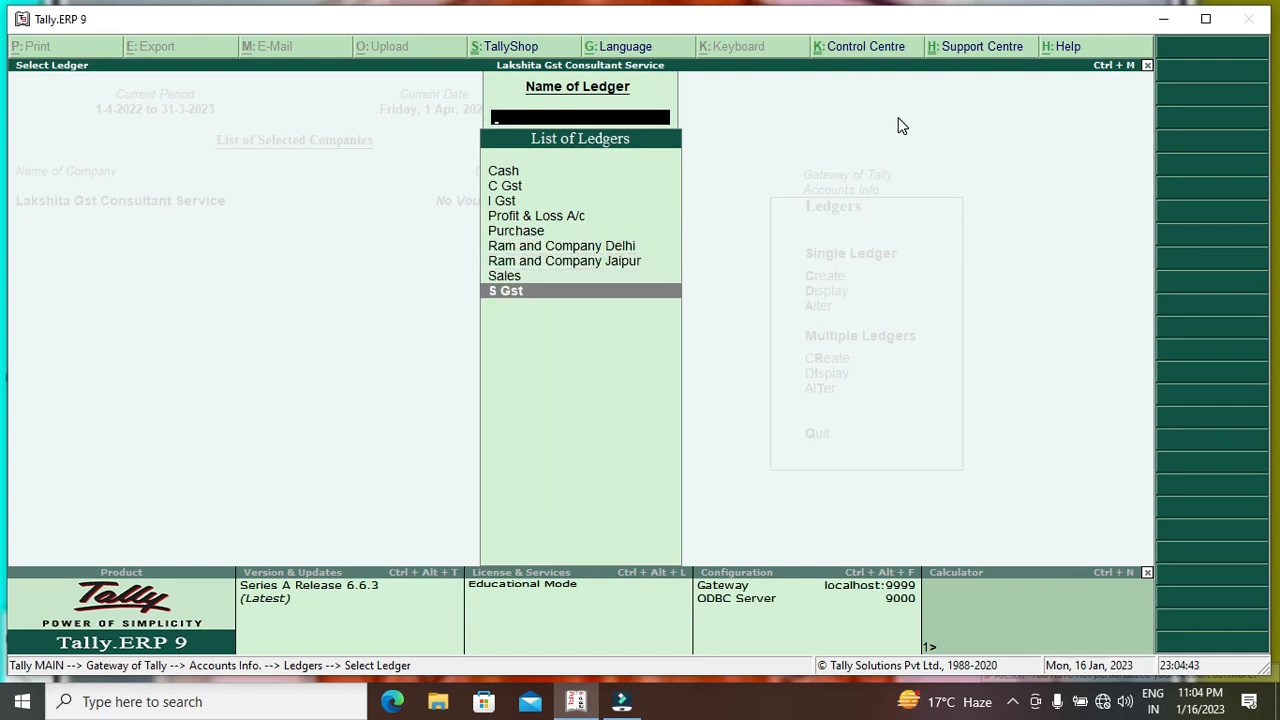
{"action": "key", "text": "Escape"}
{"action": "key", "text": "Up"}
Create a ledger named Shayam Sales Panjab under Sundry Debtors.
{"action": "key", "text": "Return"}
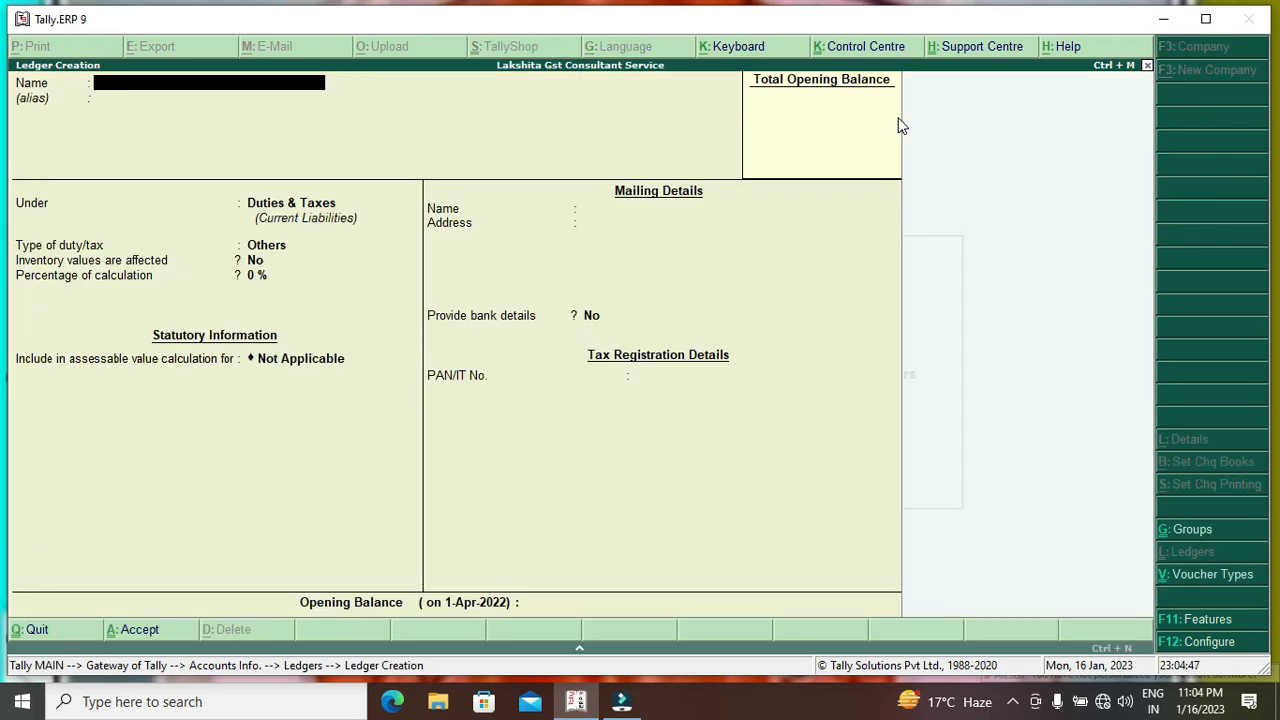
{"action": "type", "text": "Shayam"}
{"action": "type", "text": " Sla"}
{"action": "type", "text": "es"}
{"action": "type", "text": " Panjab"}
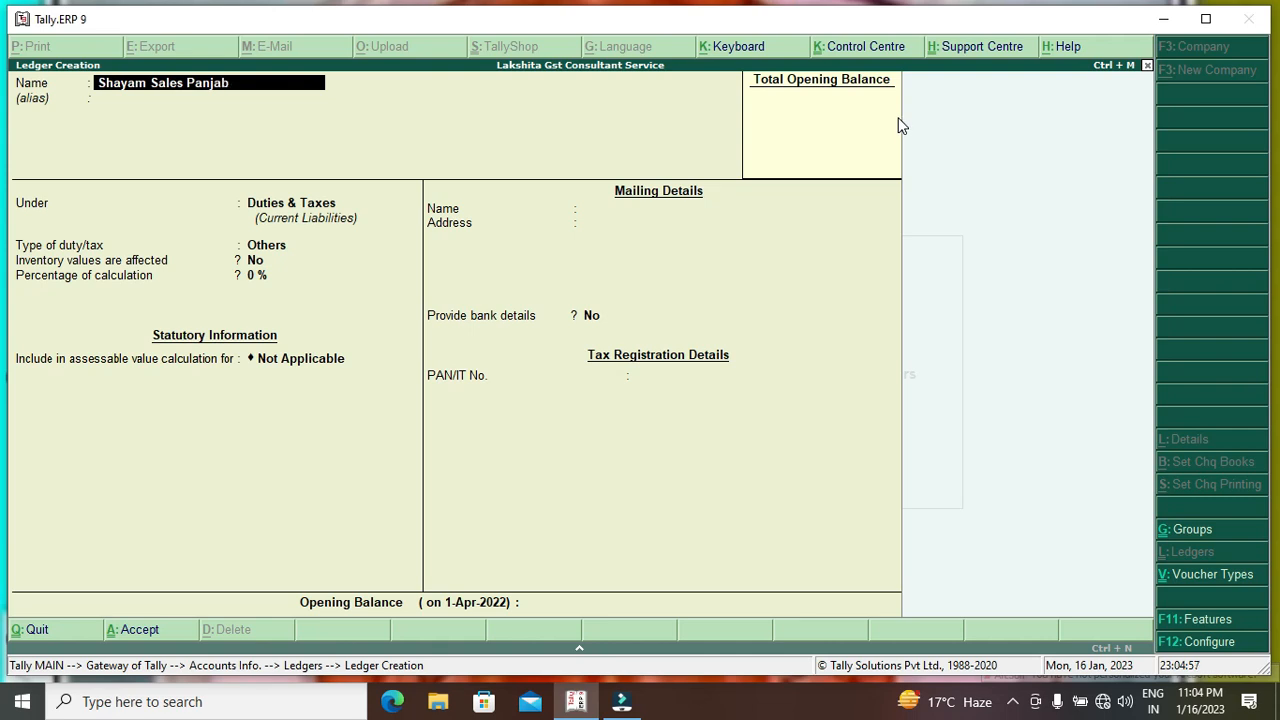
{"action": "key", "text": "Return"}
{"action": "key", "text": "Return"}
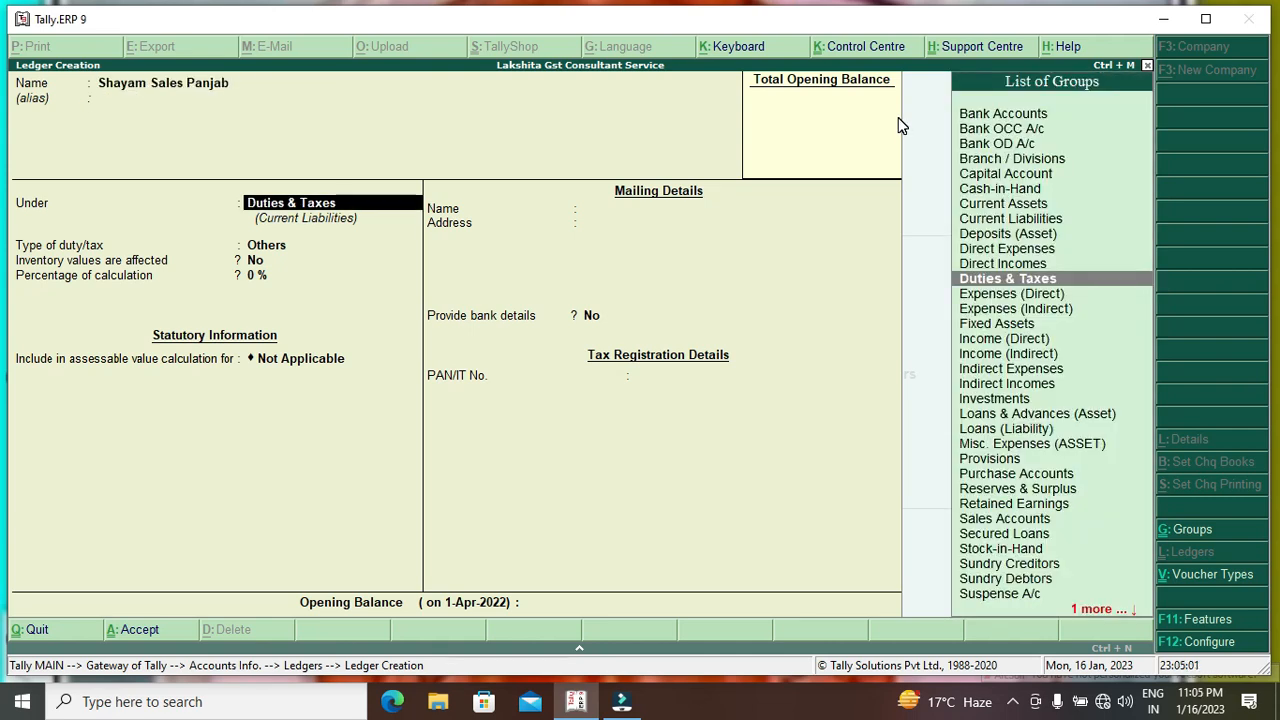
{"action": "type", "text": "Cr"}
{"action": "key", "text": "BackSpace"}
{"action": "key", "text": "BackSpace"}
{"action": "type", "text": "Dr"}
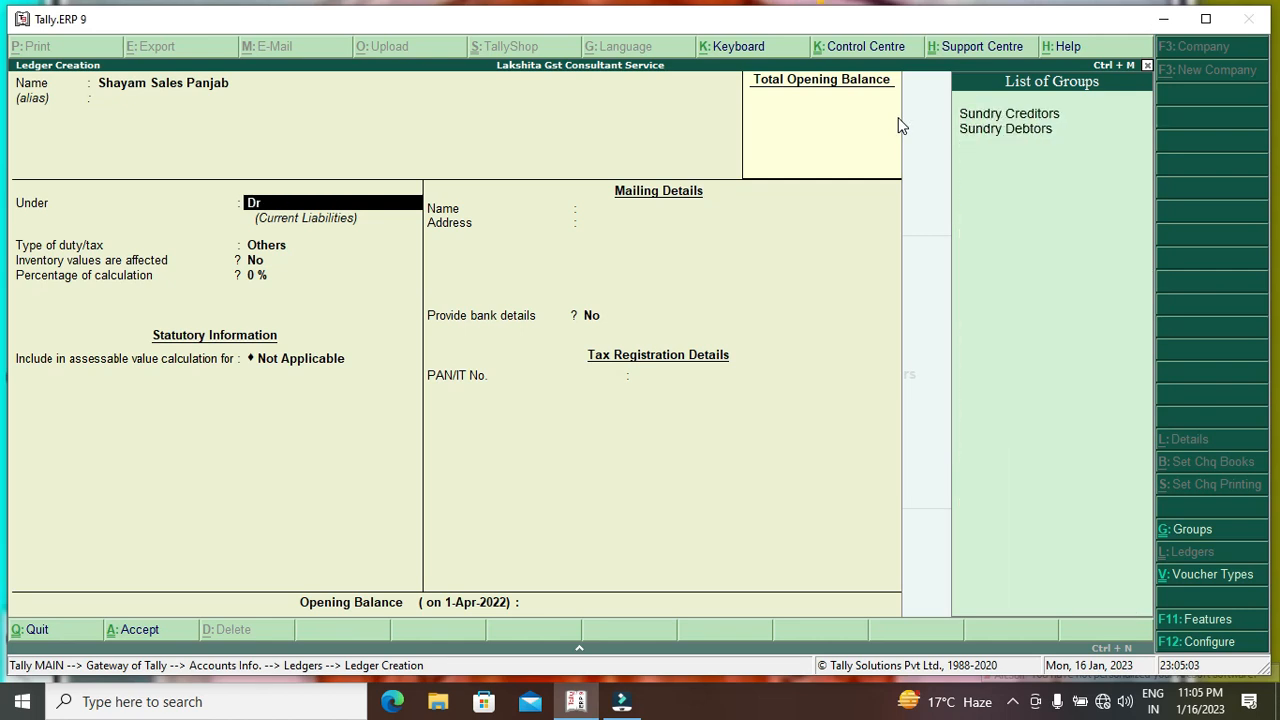
{"action": "key", "text": "Down"}
{"action": "key", "text": "Return"}
{"action": "key", "text": "Return"}
{"action": "key", "text": "Return"}
{"action": "key", "text": "Return"}
{"action": "key", "text": "Return"}
{"action": "key", "text": "Return"}
Set the state to Punjab, keep Regular registration, and enter Shyam Sales Sikar as the next name.
{"action": "type", "text": "R"}
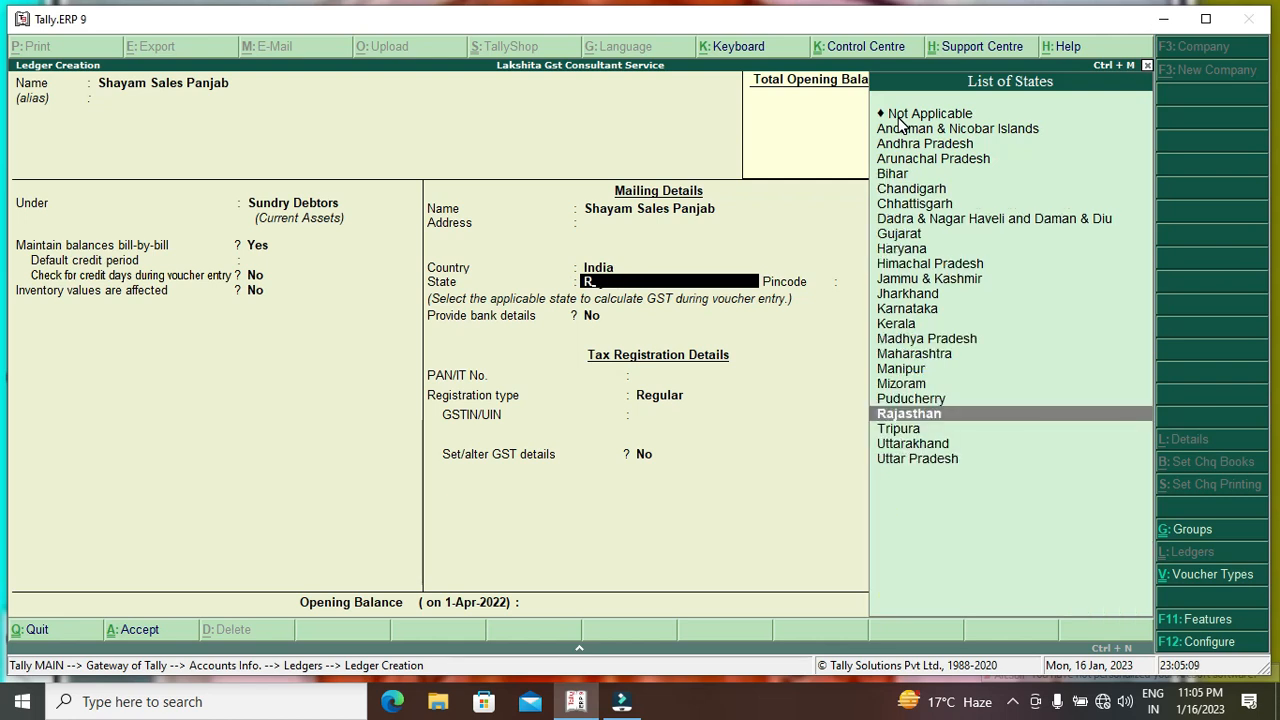
{"action": "key", "text": "BackSpace"}
{"action": "type", "text": "Paun"}
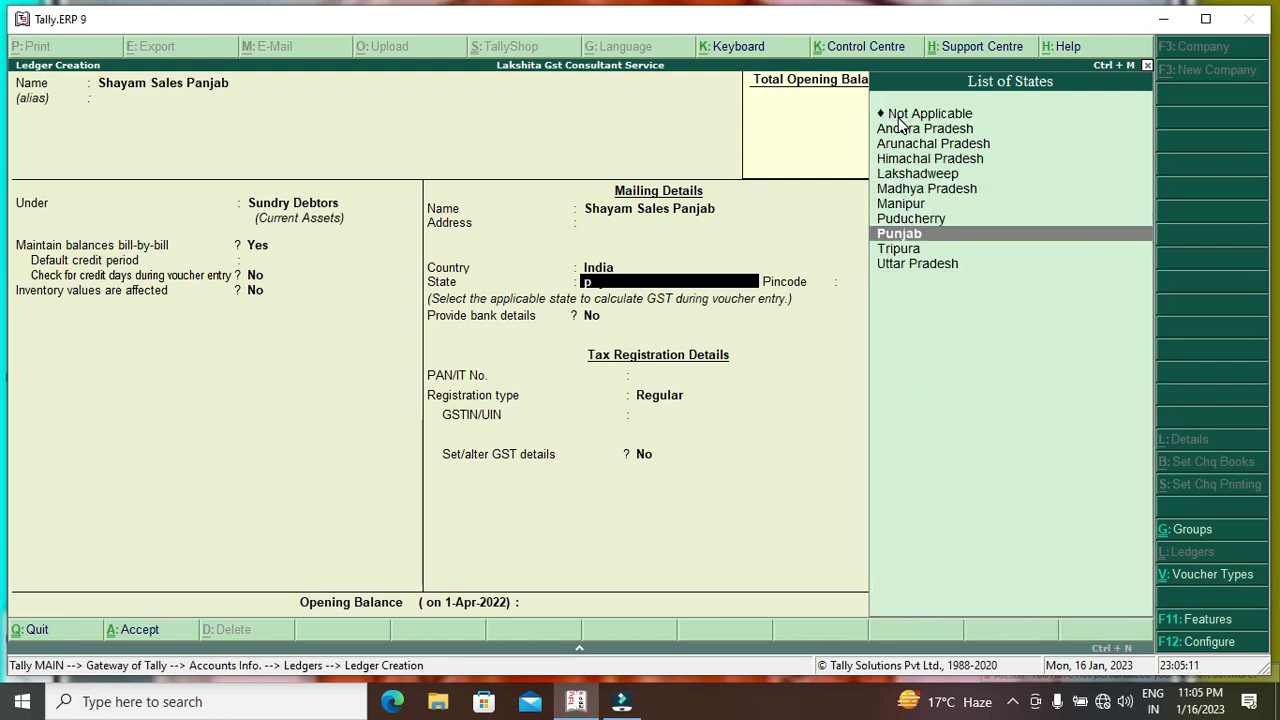
{"action": "key", "text": "Return"}
{"action": "key", "text": "Return"}
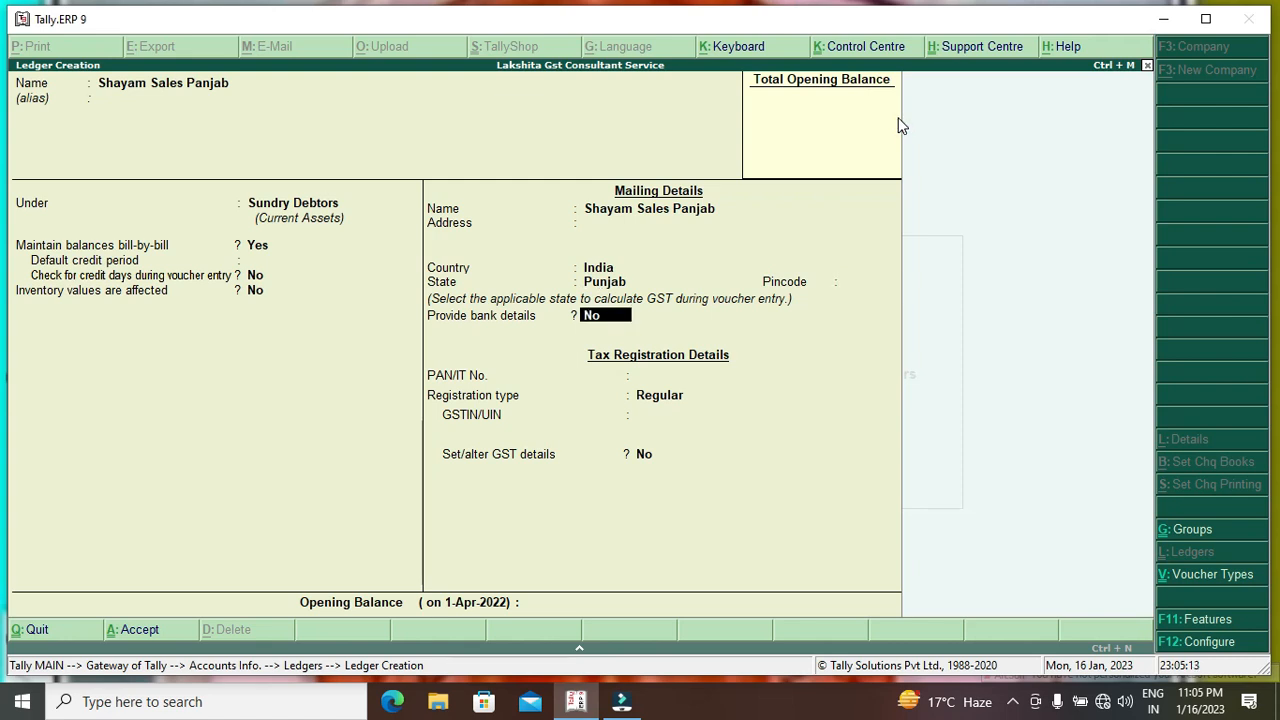
{"action": "key", "text": "Return"}
{"action": "key", "text": "Return"}
{"action": "key", "text": "Return"}
{"action": "key", "text": "Return"}
{"action": "key", "text": "Return"}
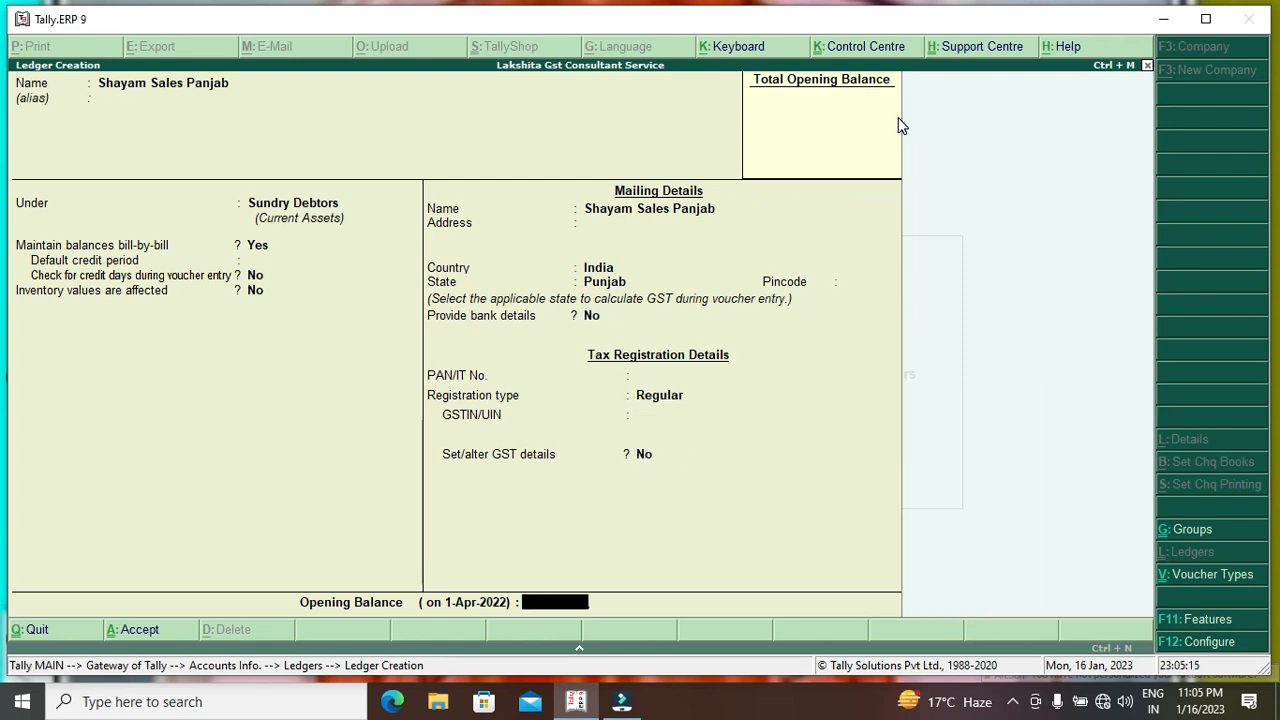
{"action": "key", "text": "Return"}
{"action": "key", "text": "Return"}
{"action": "type", "text": "S"}
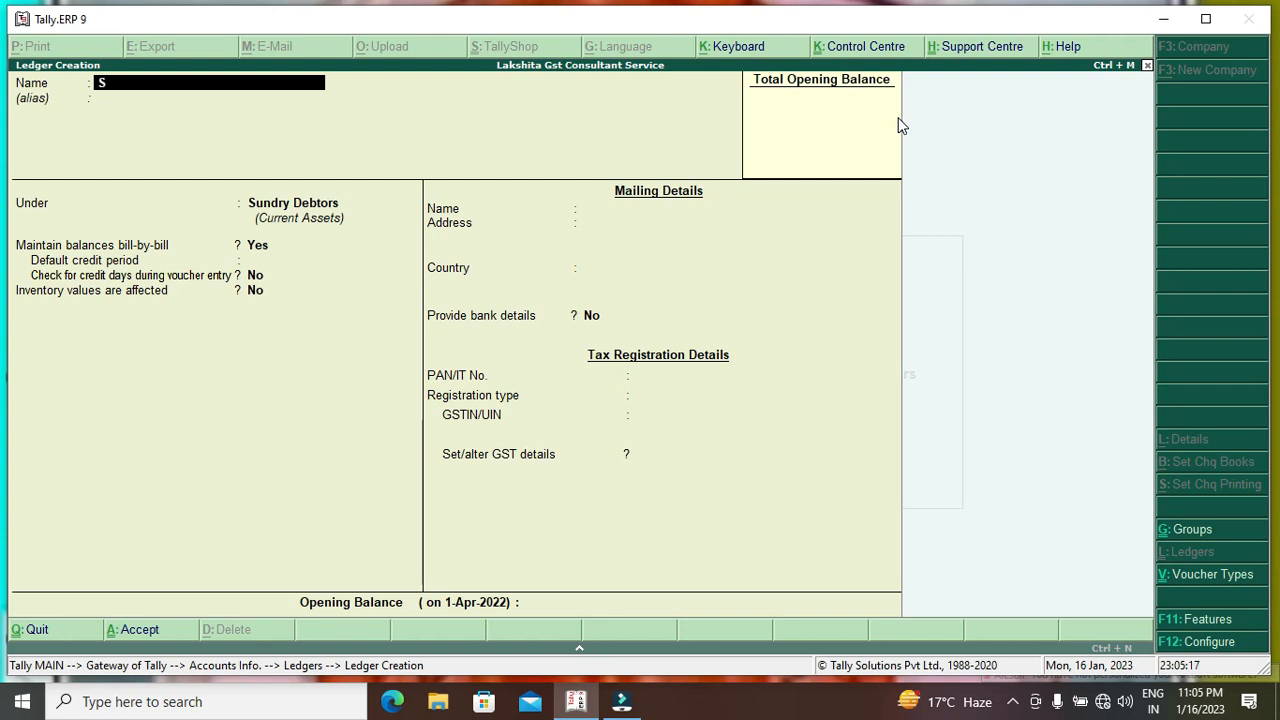
{"action": "type", "text": "hyam Sales"}
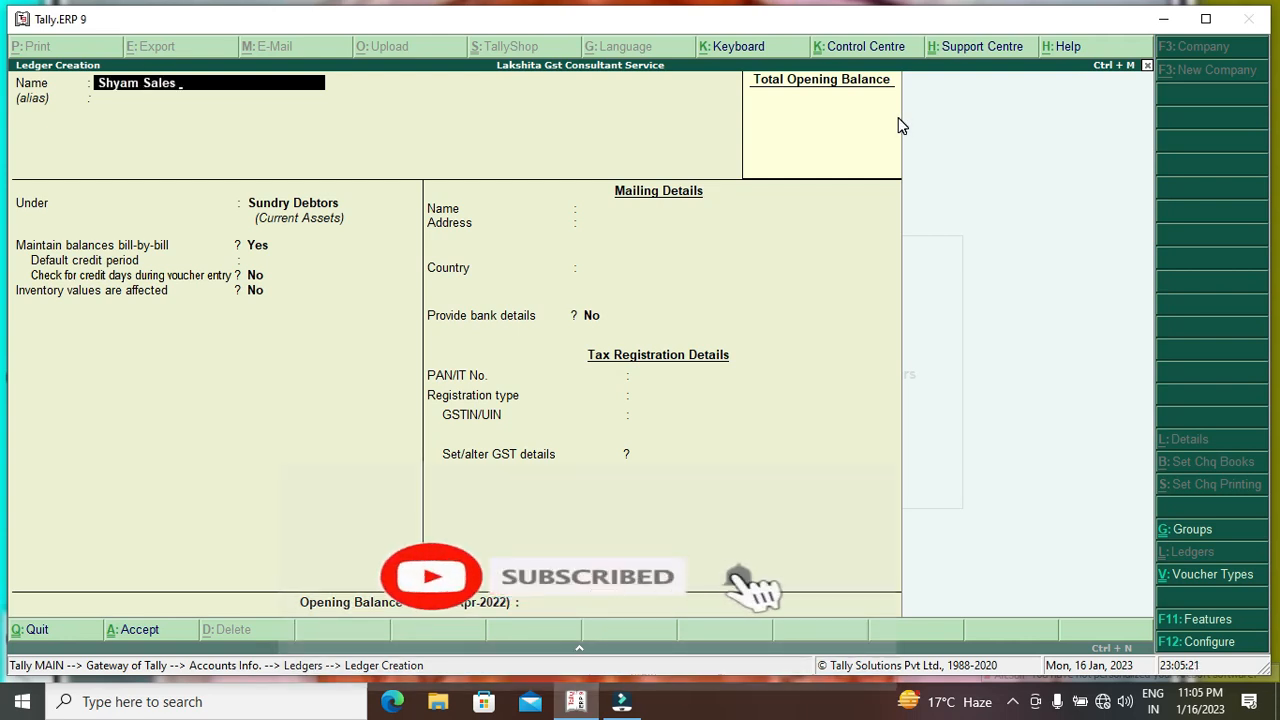
{"action": "type", "text": " Sikar"}
Accept Shyam Sales Sikar with its Rajasthan, India defaults and Regular registration.
{"action": "key", "text": "Return"}
{"action": "key", "text": "Return"}
{"action": "key", "text": "Return"}
{"action": "key", "text": "Return"}
{"action": "key", "text": "Return"}
{"action": "key", "text": "Return"}
{"action": "key", "text": "Return"}
{"action": "key", "text": "Return"}
{"action": "key", "text": "Return"}
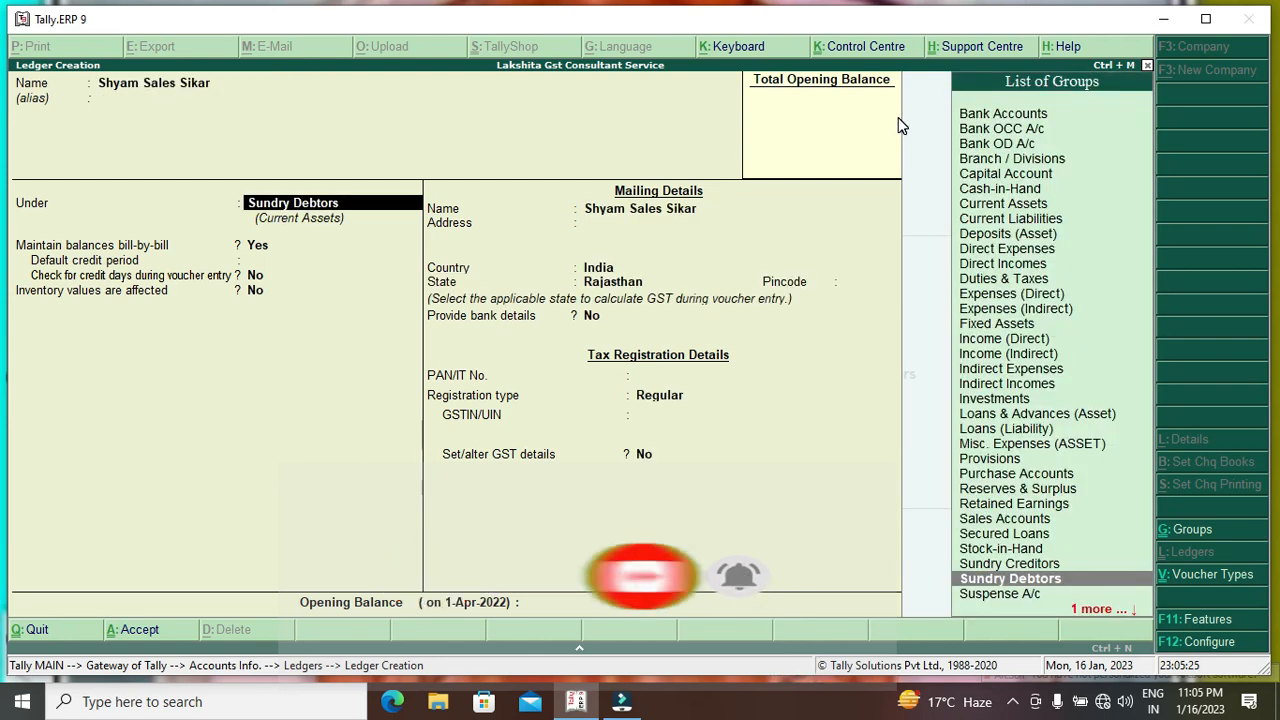
{"action": "key", "text": "Return"}
{"action": "key", "text": "Return"}
{"action": "key", "text": "Return"}
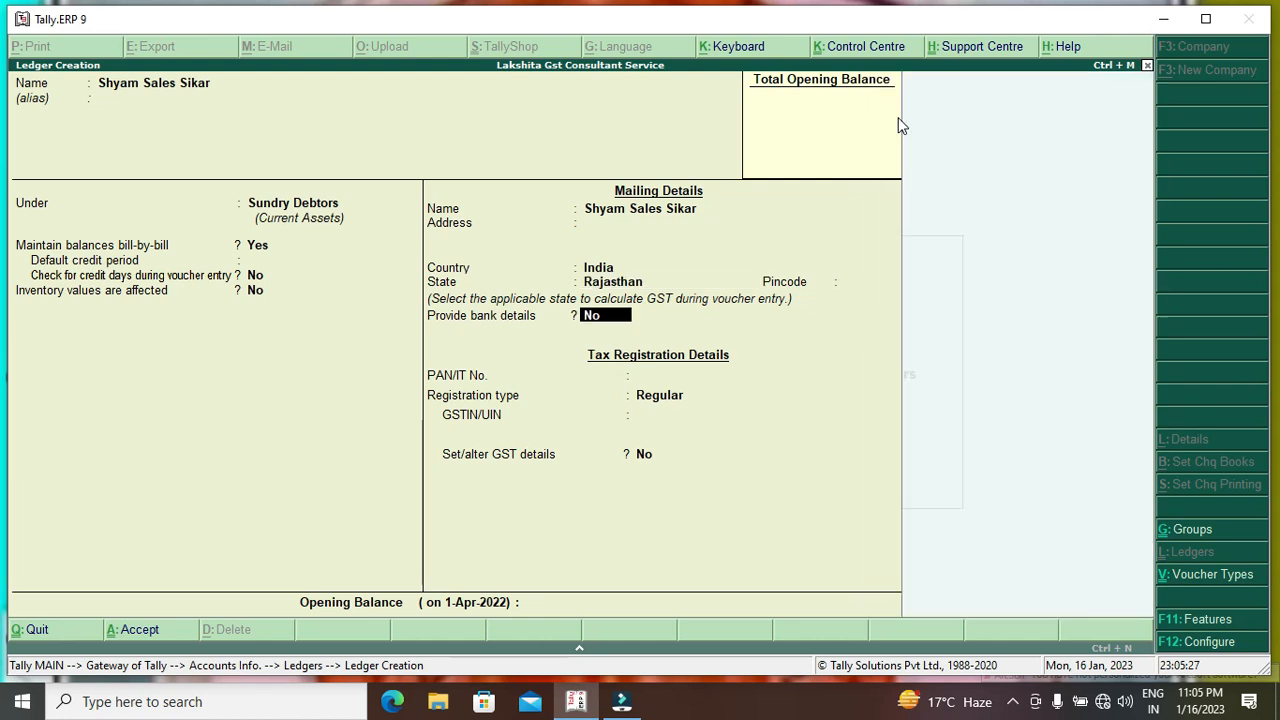
{"action": "key", "text": "Return"}
{"action": "key", "text": "Return"}
{"action": "key", "text": "Return"}
{"action": "key", "text": "Return"}
{"action": "key", "text": "Return"}
{"action": "key", "text": "Return"}
{"action": "key", "text": "Return"}
Return to the Gateway and bring up the Stock Items masters under Inventory Info.
{"action": "key", "text": "Escape"}
{"action": "key", "text": "Escape"}
{"action": "key", "text": "Escape"}
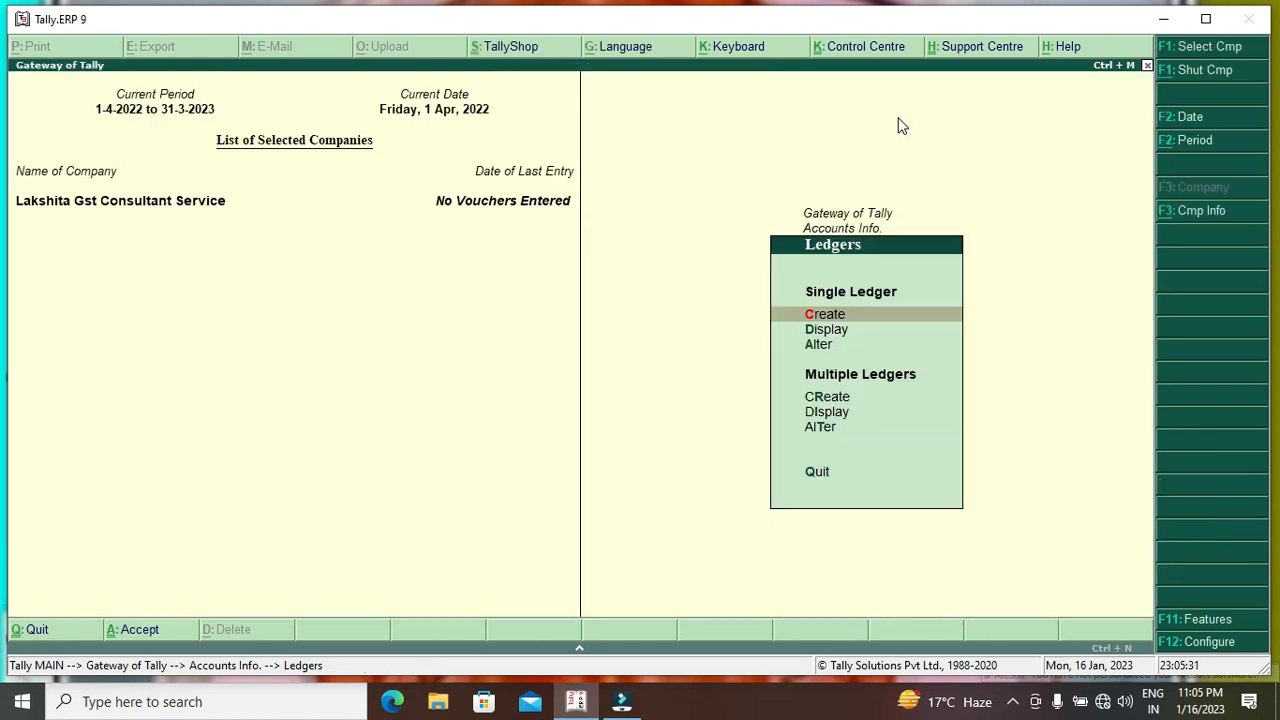
{"action": "key", "text": "Down"}
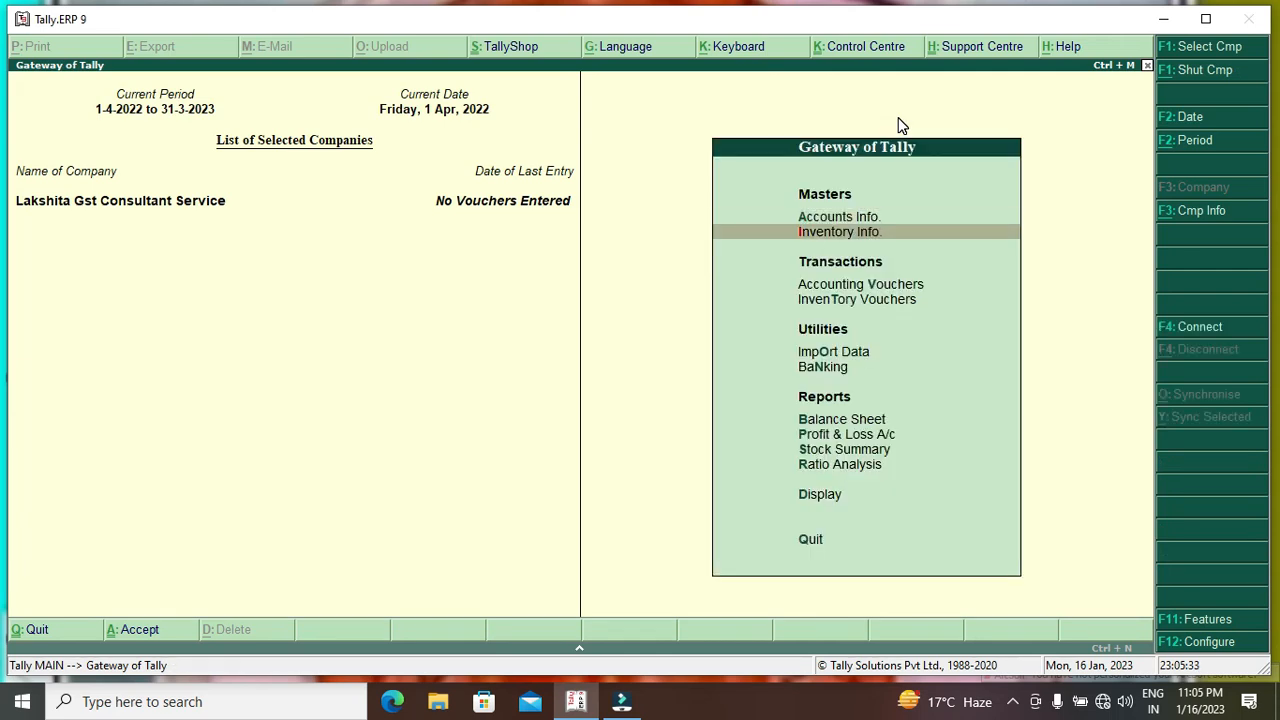
{"action": "key", "text": "Return"}
{"action": "key", "text": "Down"}
{"action": "key", "text": "Return"}
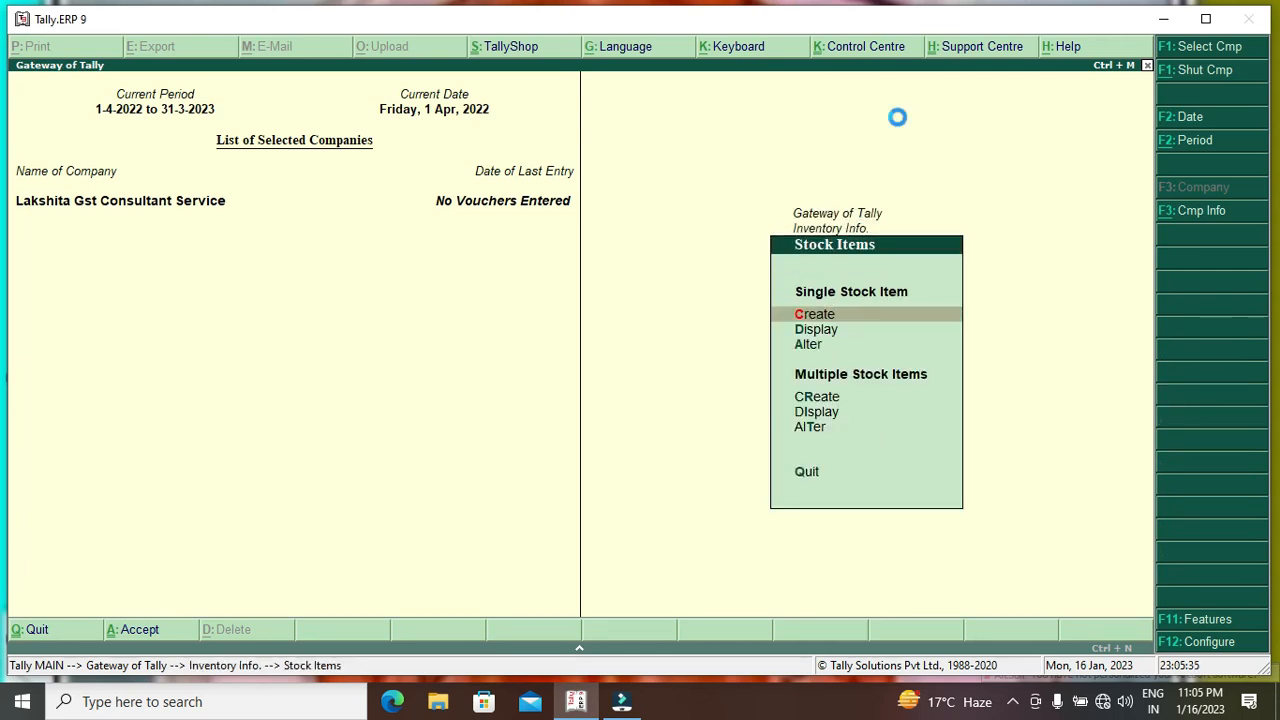
Try creating a stock item named Computer, find it already exists, and view the existing item.
{"action": "key", "text": "Return"}
{"action": "type", "text": "Computer"}
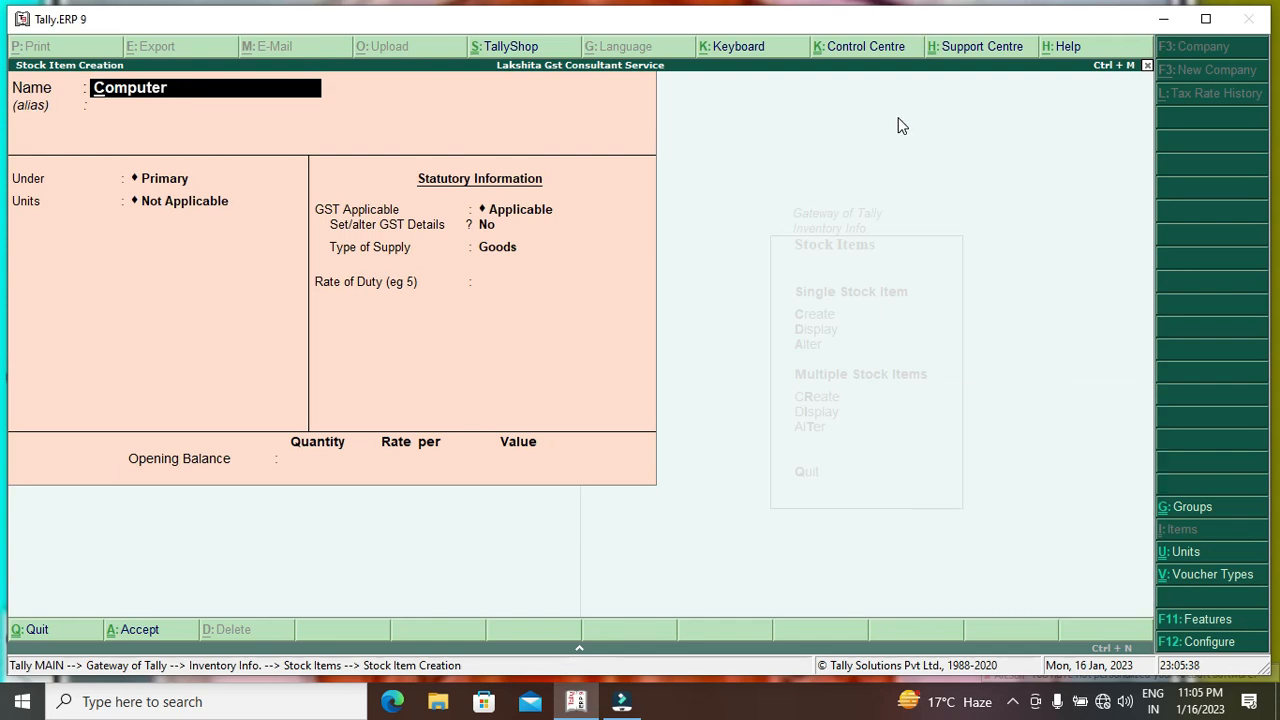
{"action": "key", "text": "Return"}
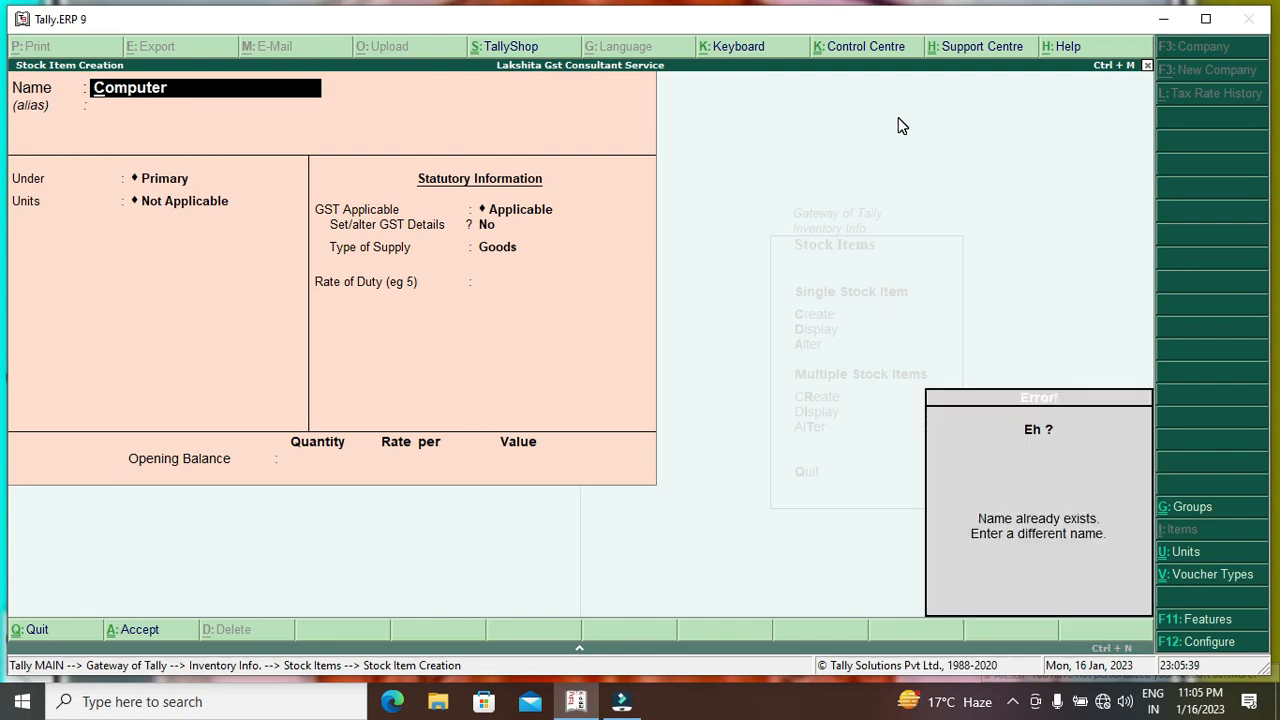
{"action": "key", "text": "Escape"}
{"action": "key", "text": "Escape"}
{"action": "key", "text": "y"}
{"action": "key", "text": "Down"}
{"action": "key", "text": "Return"}
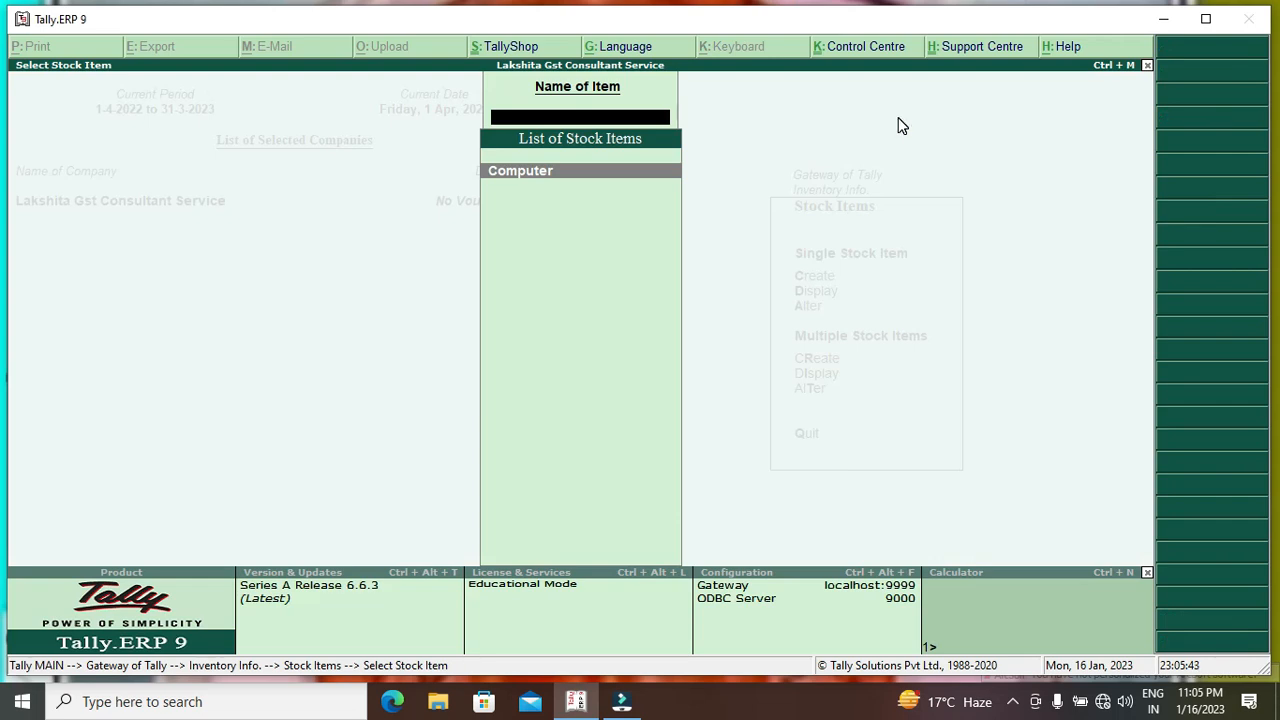
{"action": "key", "text": "Return"}
{"action": "key", "text": "Escape"}
{"action": "key", "text": "Escape"}
Alter Computer to pcs units with GST on value at 18% integrated tax, as Goods.
{"action": "key", "text": "Down"}
{"action": "key", "text": "Return"}
{"action": "key", "text": "Return"}
{"action": "key", "text": "Return"}
{"action": "key", "text": "Return"}
{"action": "key", "text": "Return"}
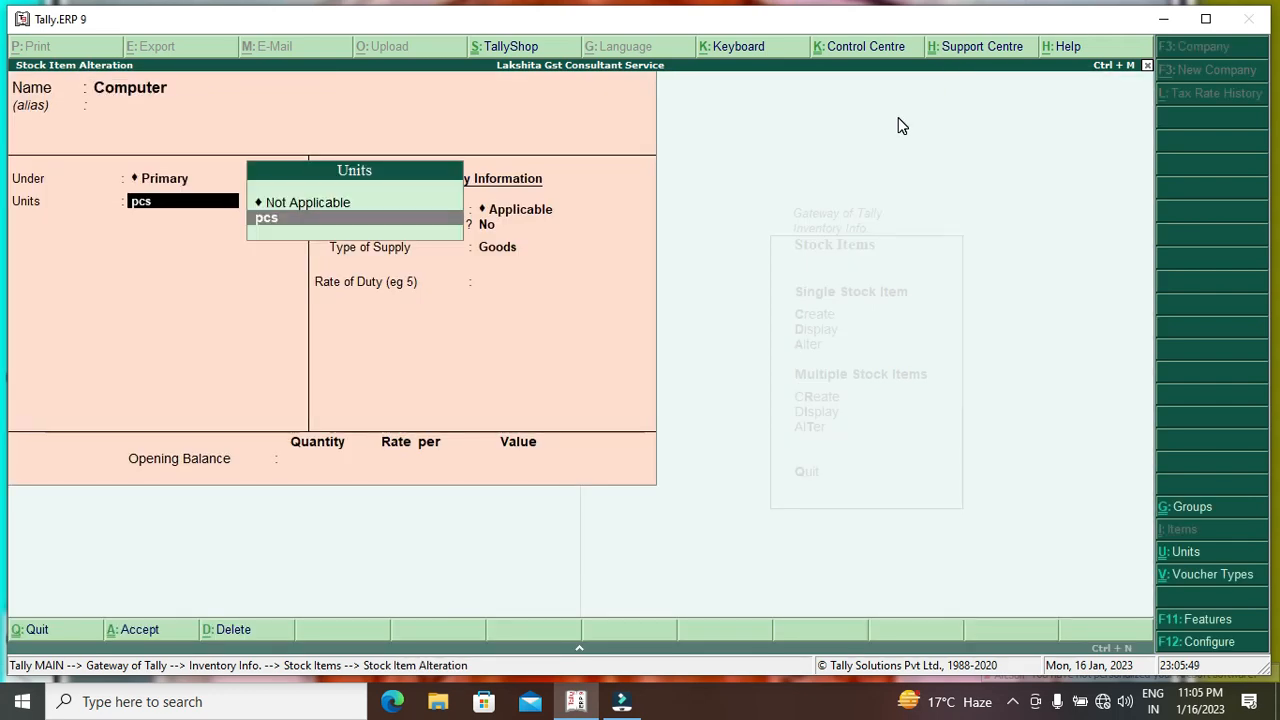
{"action": "key", "text": "Return"}
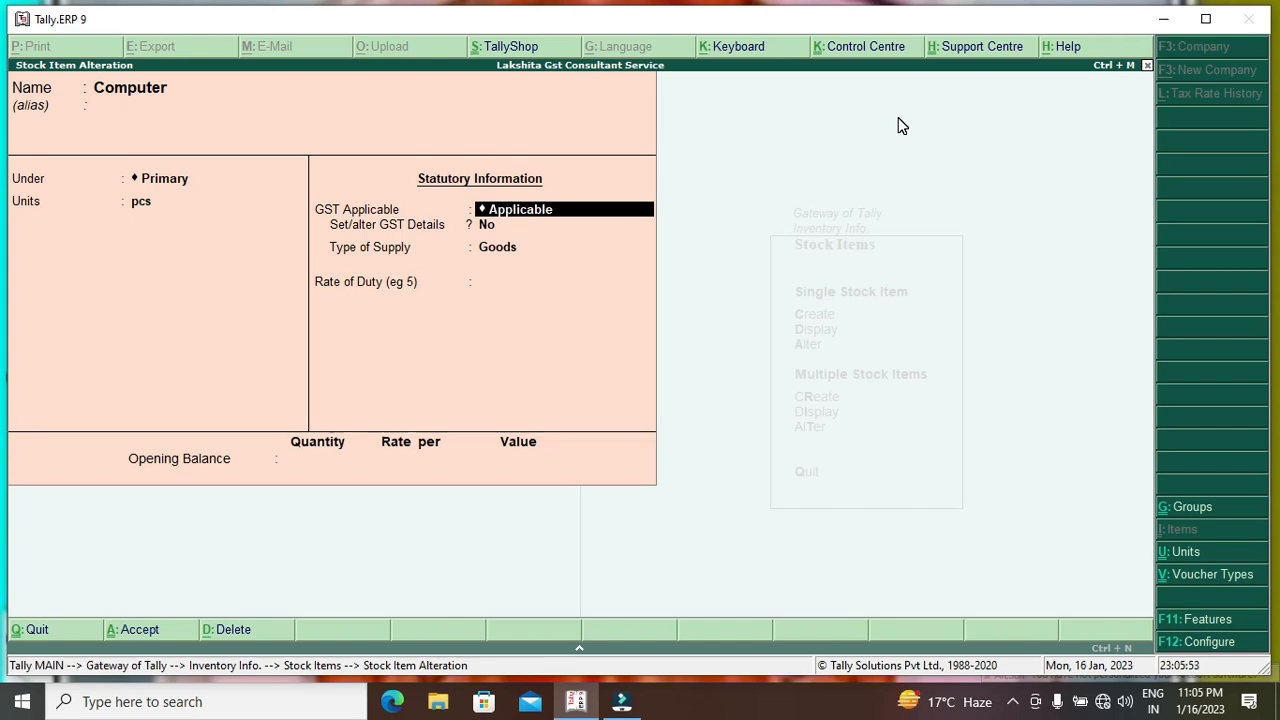
{"action": "key", "text": "Return"}
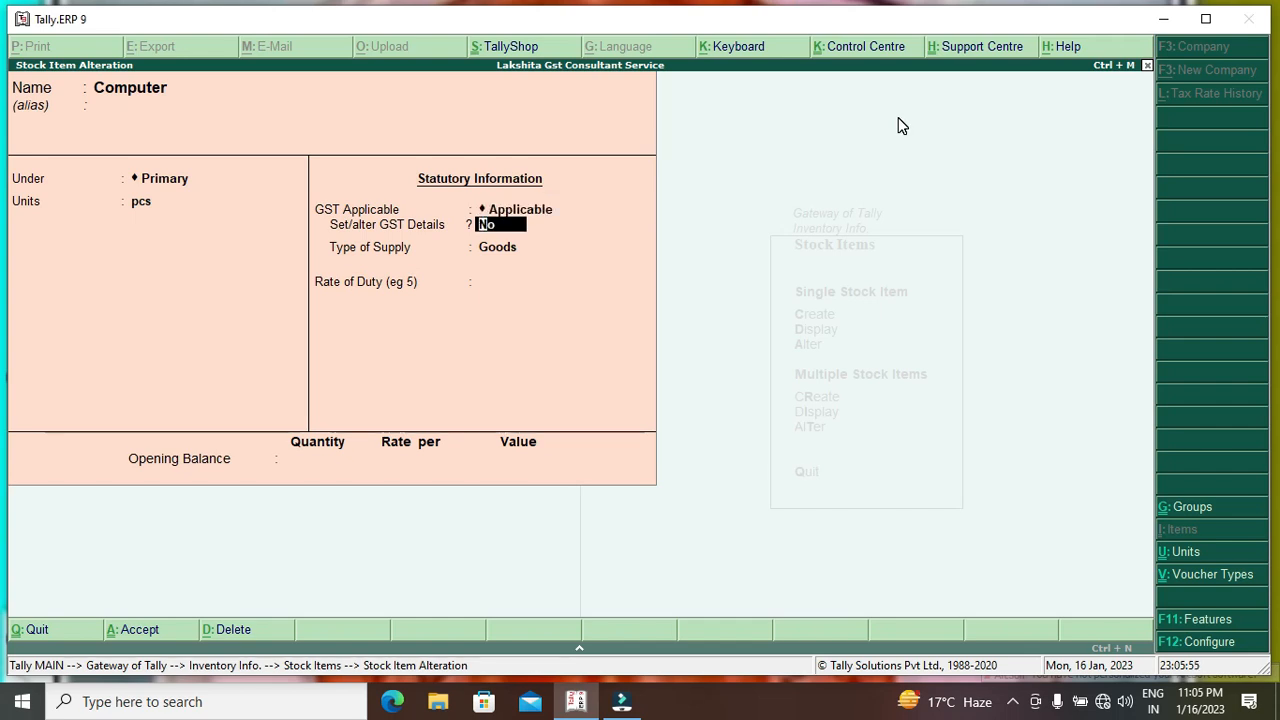
{"action": "type", "text": "y"}
{"action": "key", "text": "Return"}
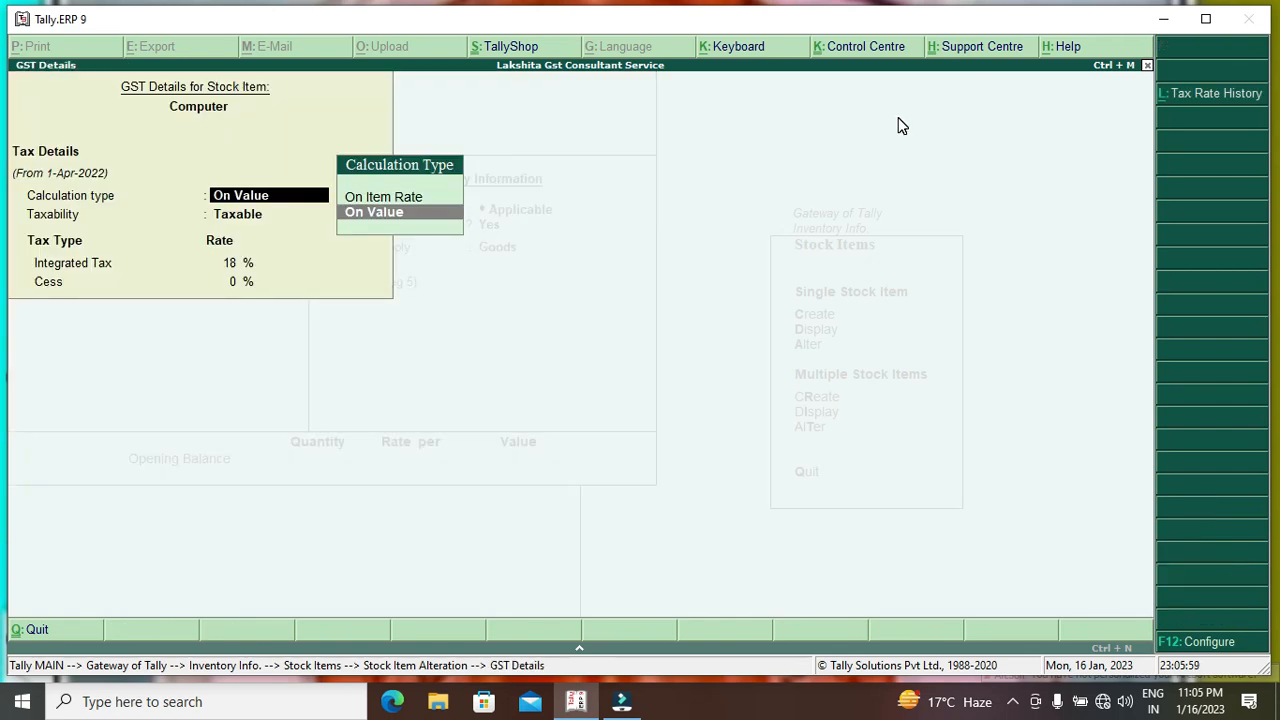
{"action": "key", "text": "Return"}
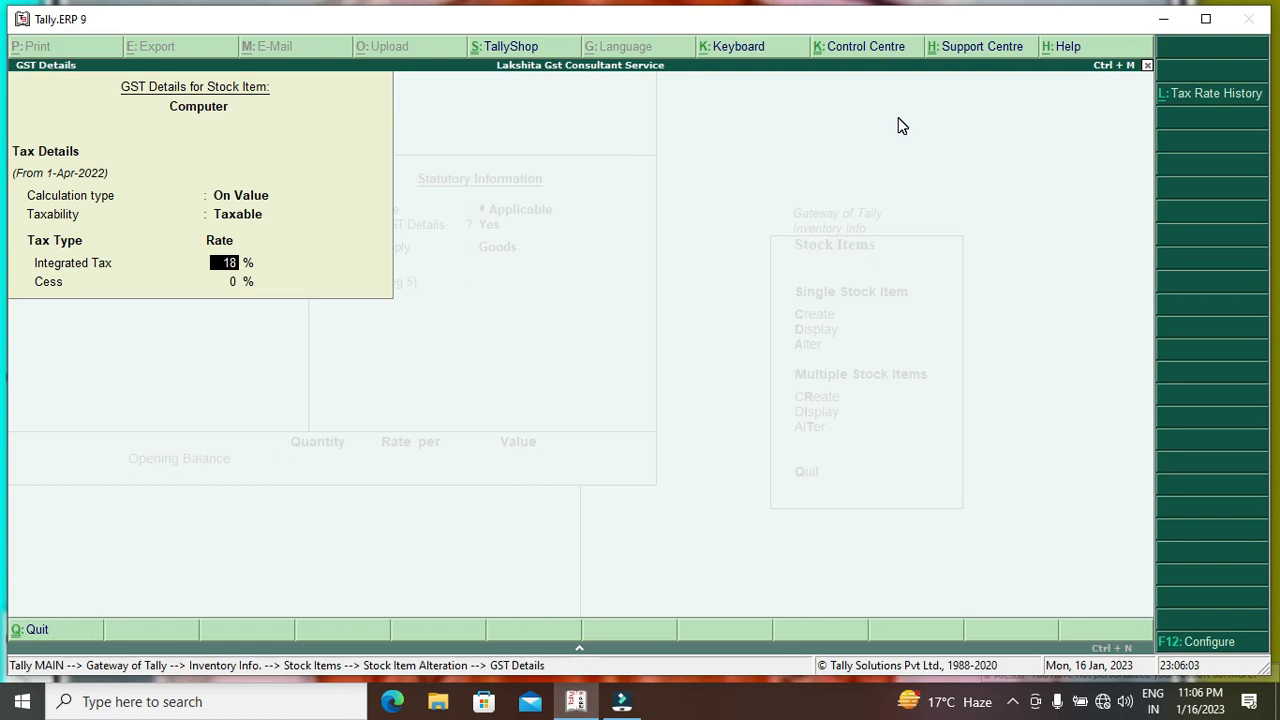
{"action": "key", "text": "Return"}
{"action": "key", "text": "Return"}
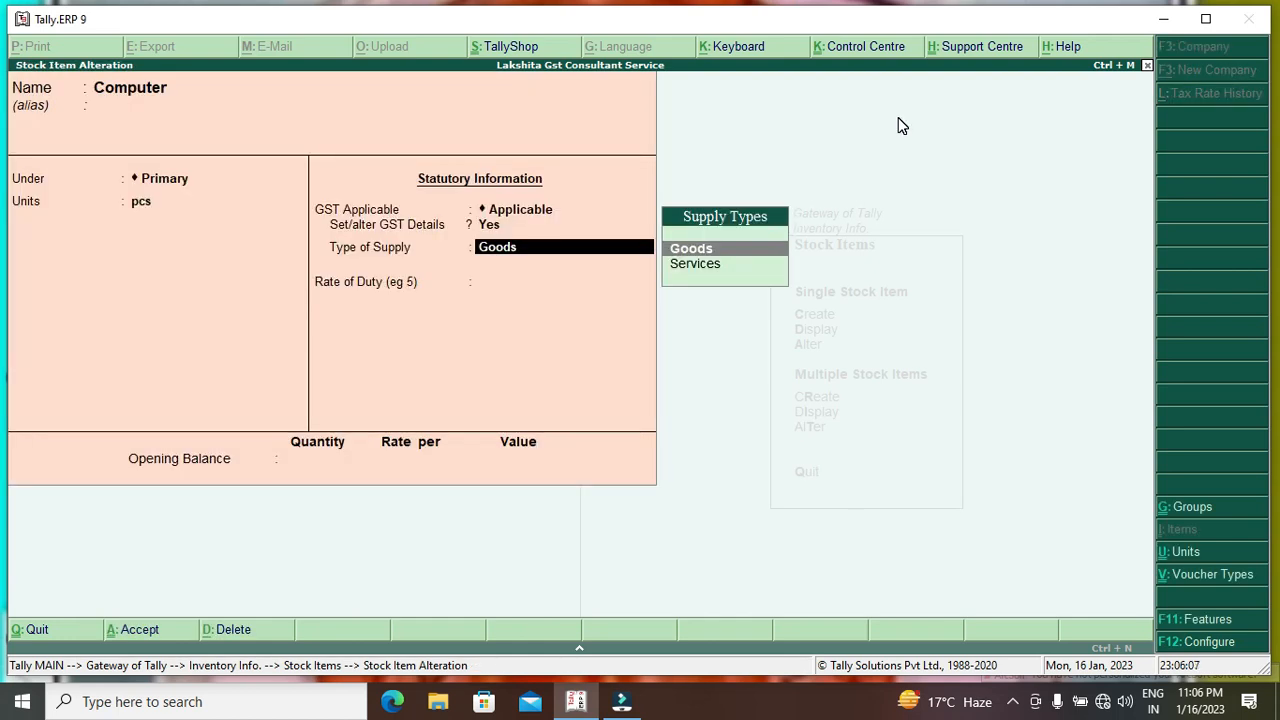
{"action": "key", "text": "Return"}
{"action": "key", "text": "Return"}
{"action": "key", "text": "Return"}
{"action": "key", "text": "Return"}
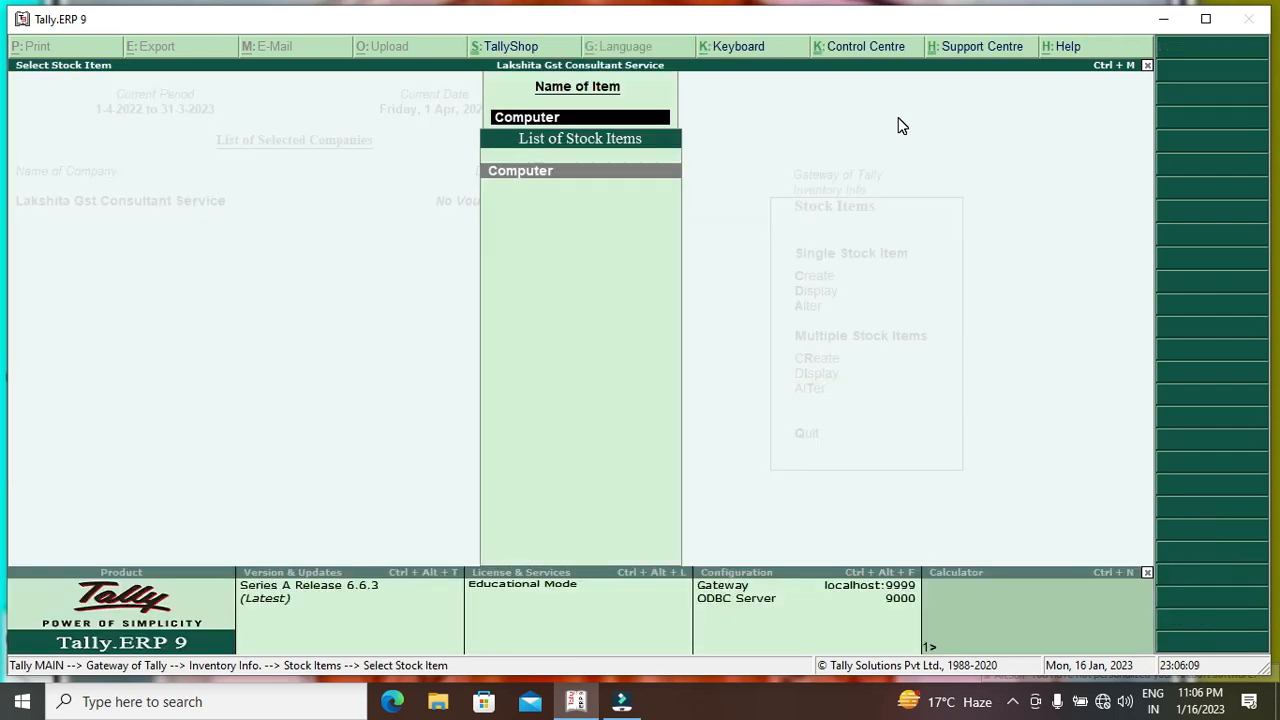
{"action": "key", "text": "Escape"}
{"action": "key", "text": "Escape"}
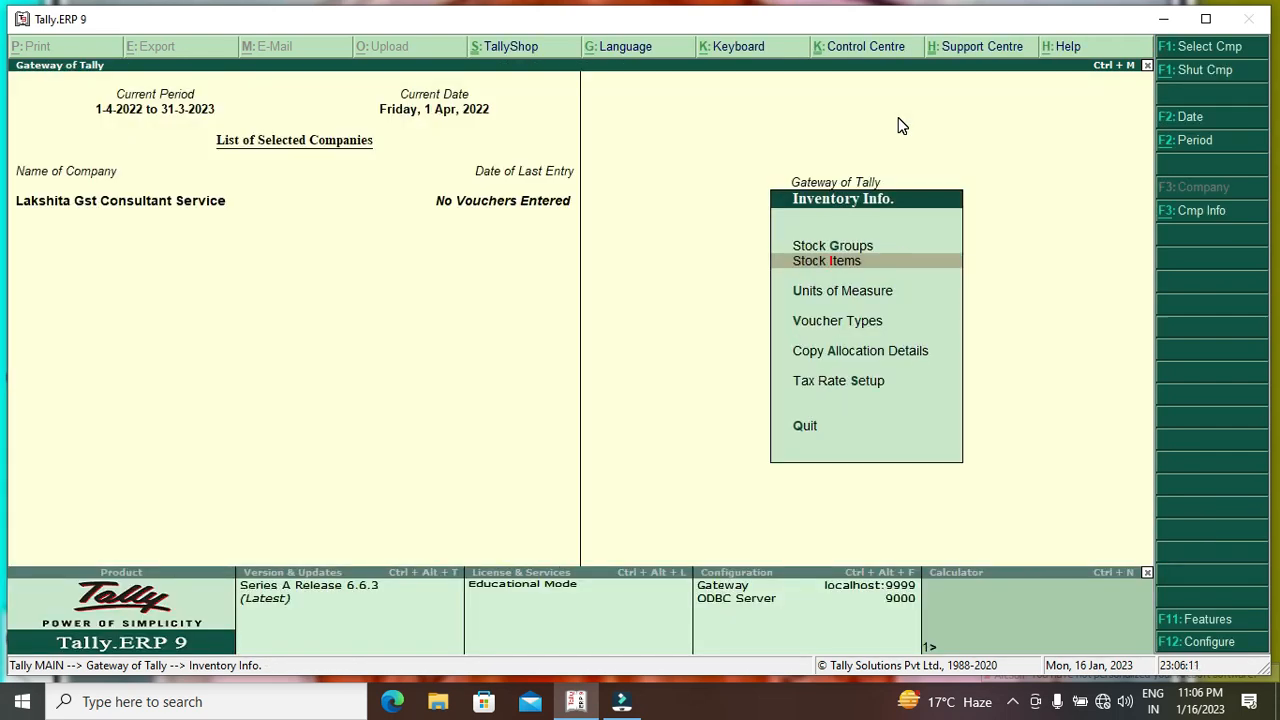
Start a new stock item named Laptop.
{"action": "key", "text": "Return"}
{"action": "key", "text": "Down"}
{"action": "key", "text": "Down"}
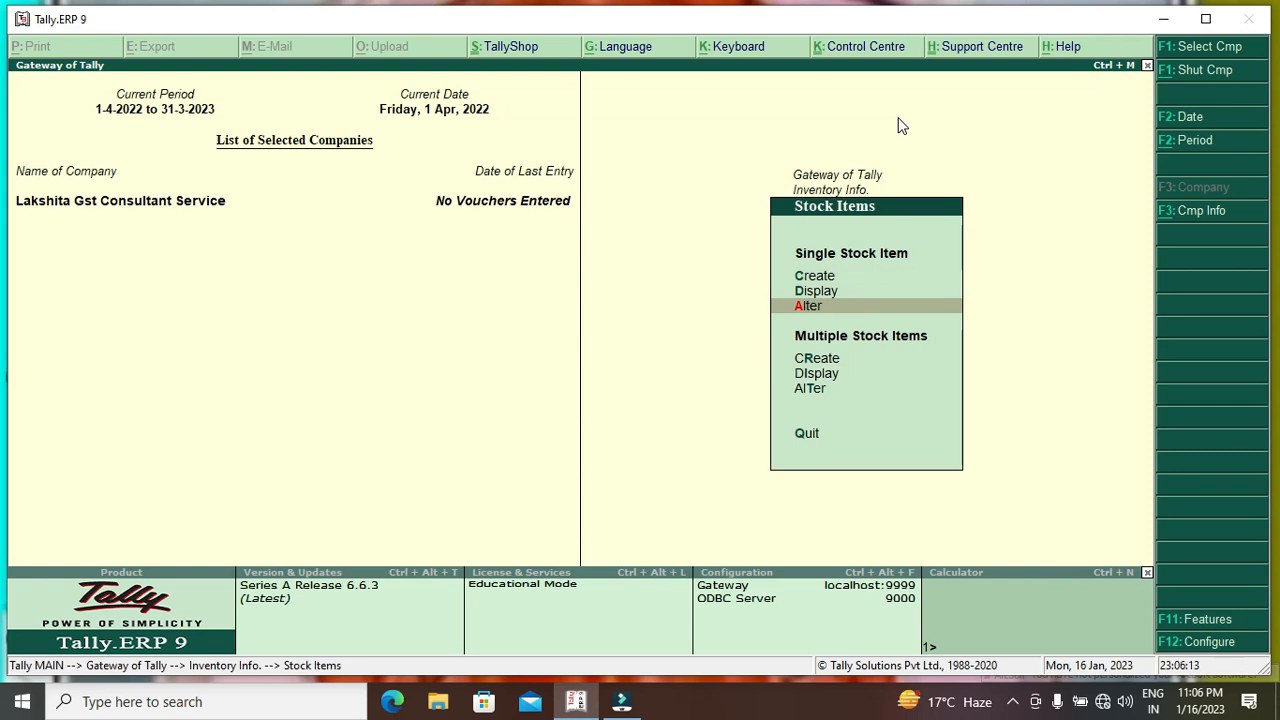
{"action": "key", "text": "Return"}
{"action": "key", "text": "Escape"}
{"action": "key", "text": "Up"}
{"action": "key", "text": "Up"}
{"action": "key", "text": "Return"}
{"action": "type", "text": "Lapto"}
{"action": "type", "text": "p"}
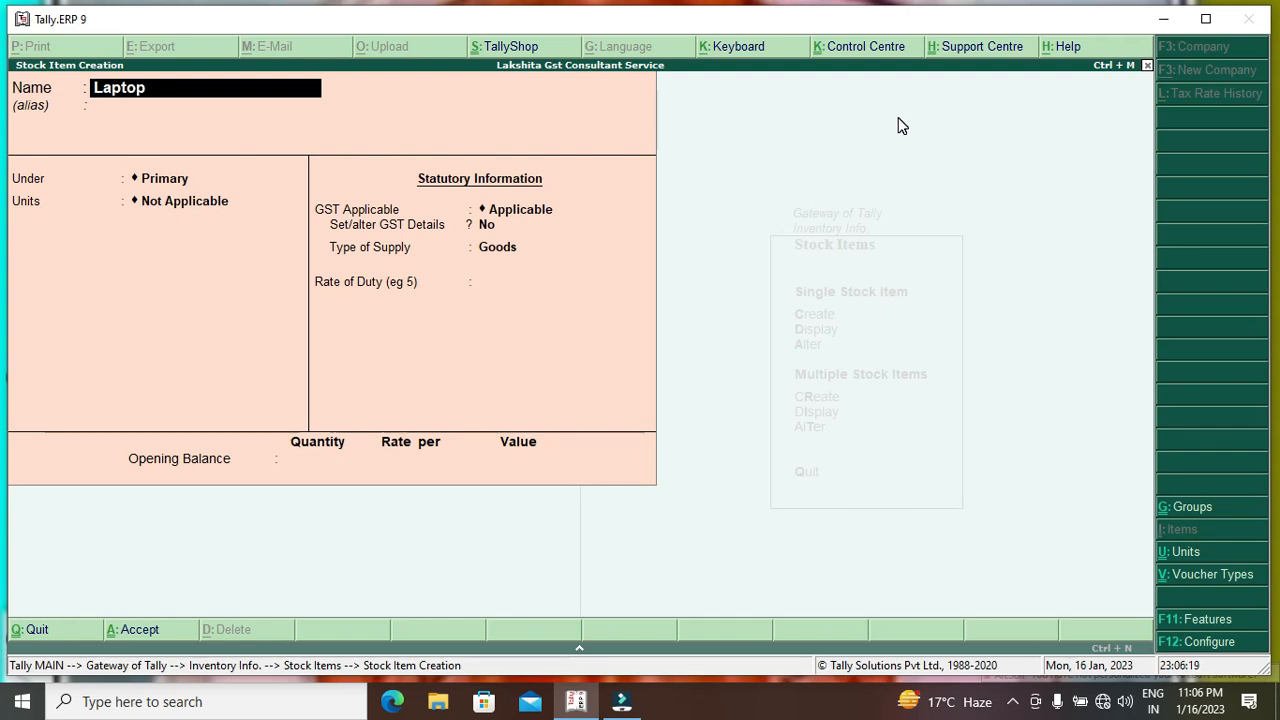
{"action": "key", "text": "Return"}
Give Laptop pcs units and enable its GST details.
{"action": "key", "text": "Return"}
{"action": "key", "text": "Return"}
{"action": "key", "text": "Down"}
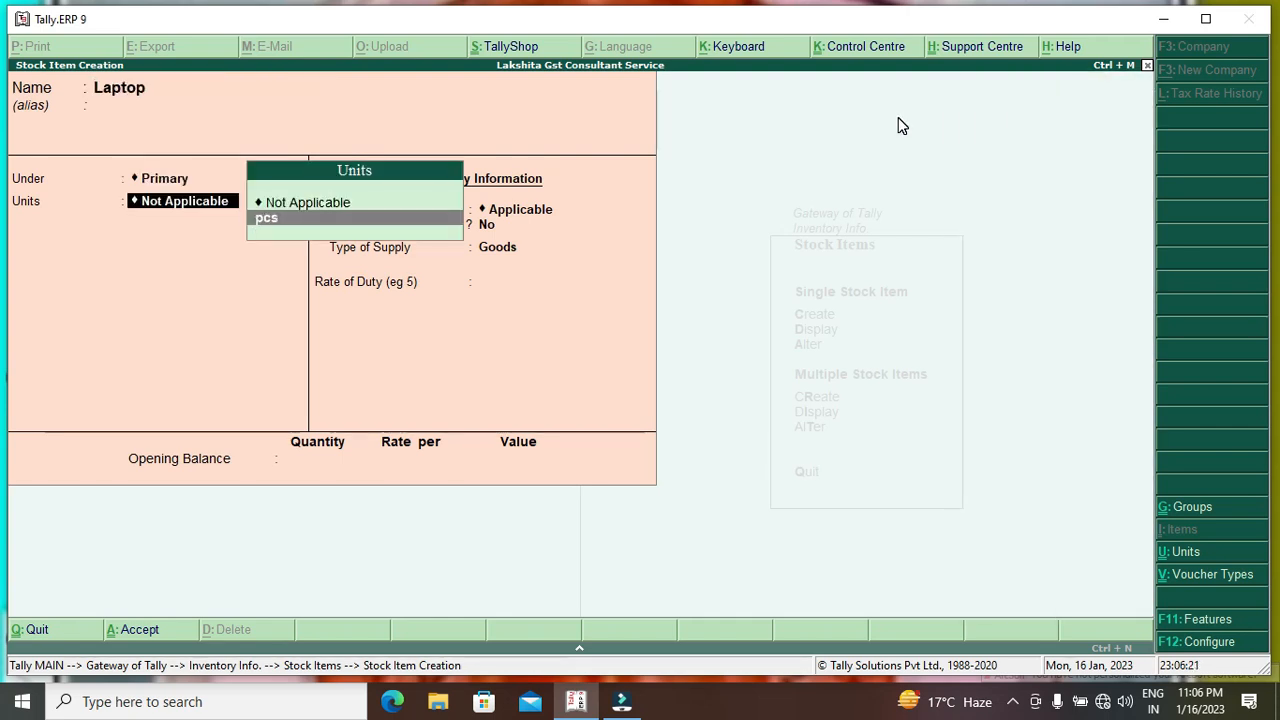
{"action": "key", "text": "Return"}
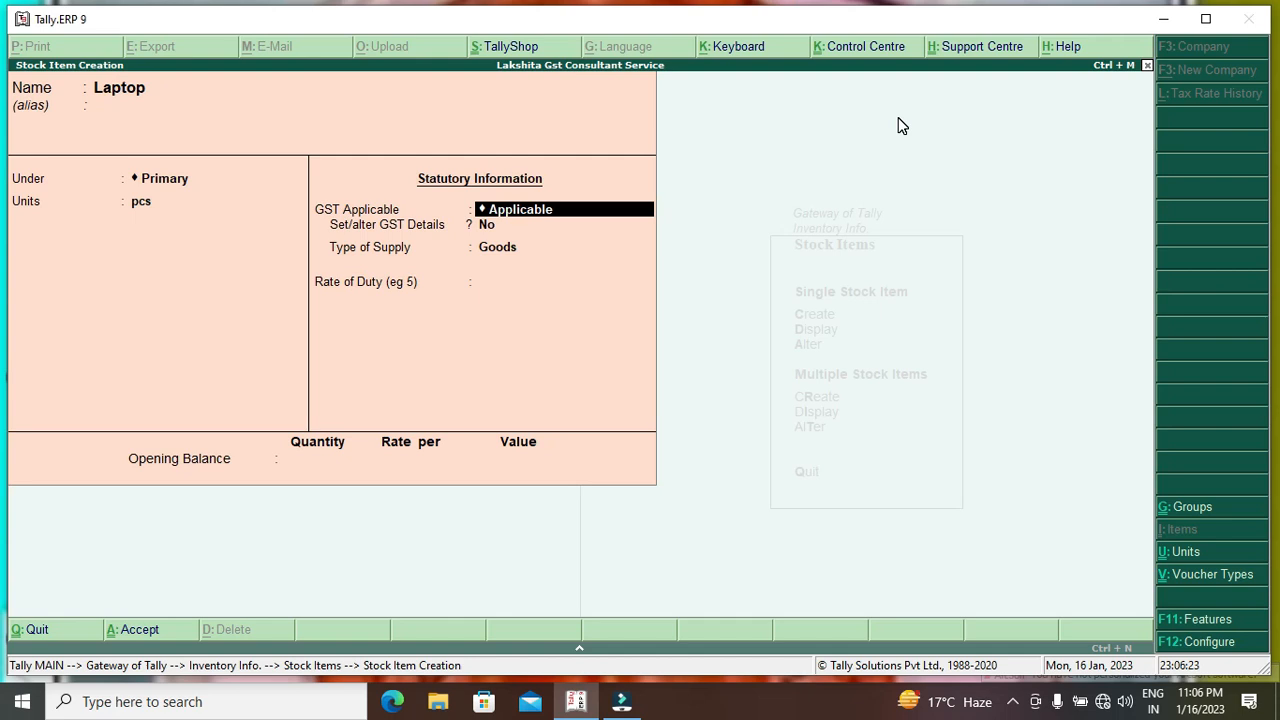
{"action": "key", "text": "Return"}
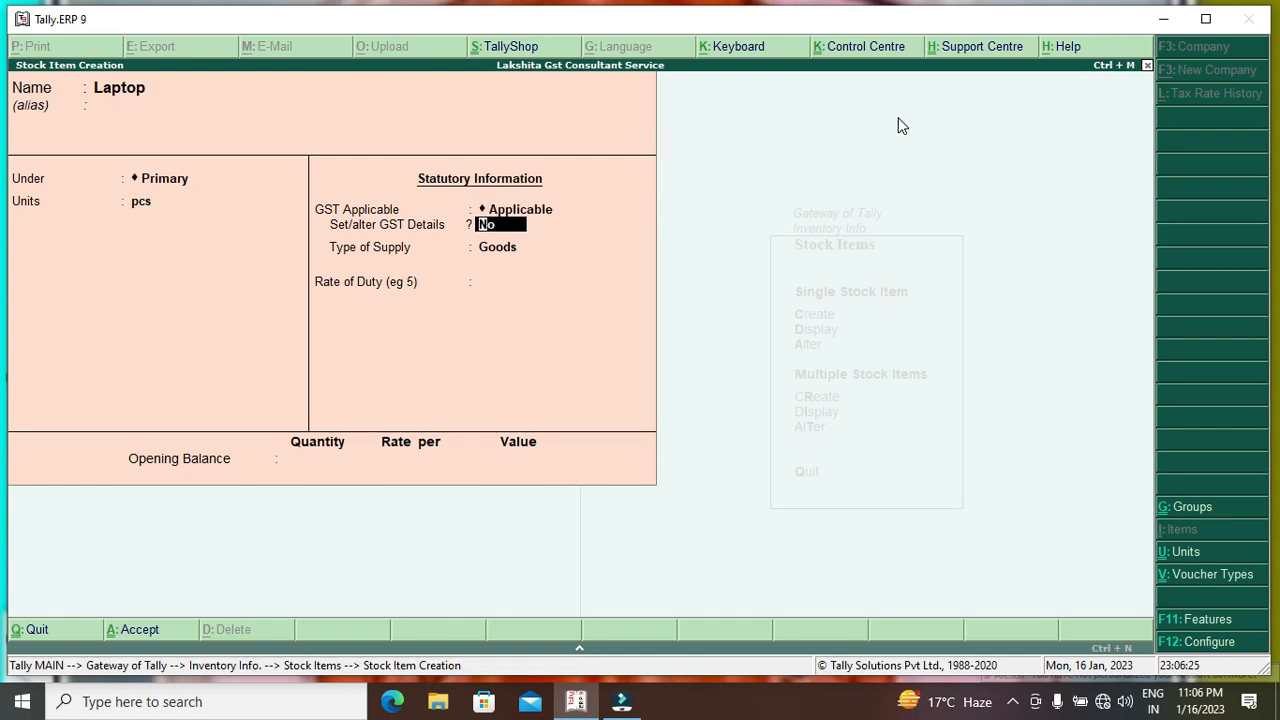
{"action": "type", "text": "y"}
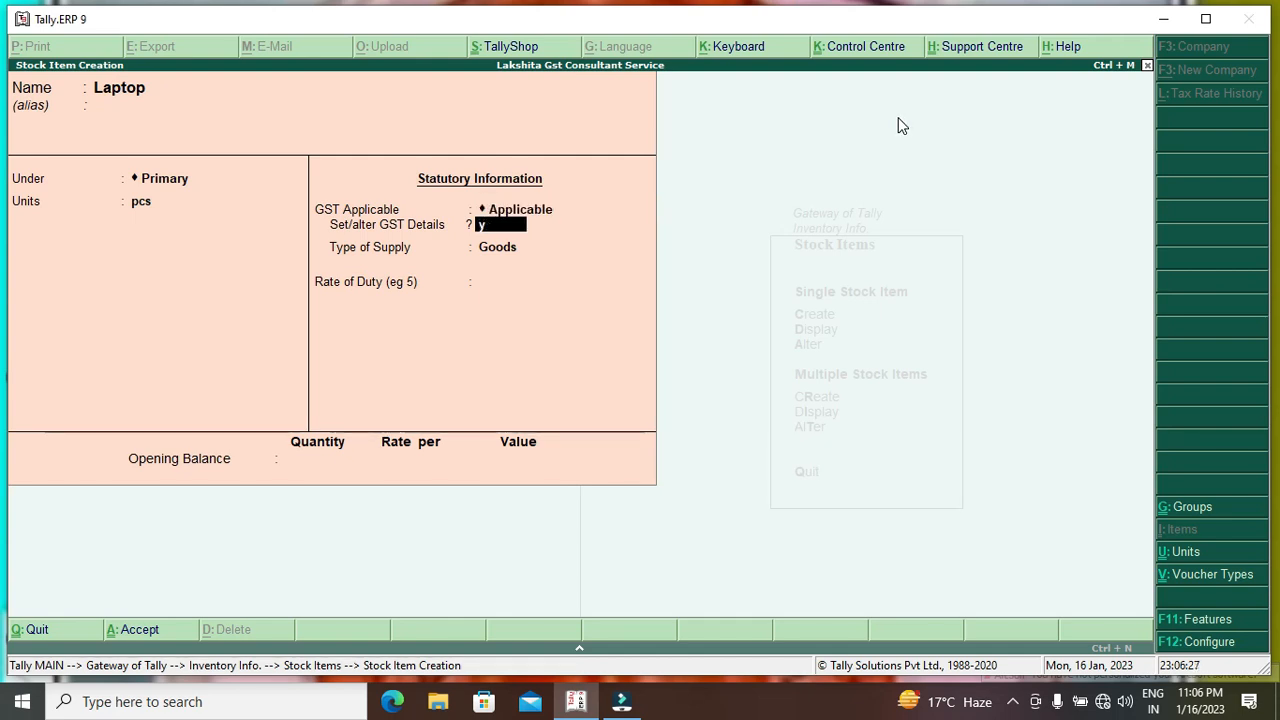
{"action": "key", "text": "Return"}
Make Laptop taxable on value at 5% integrated tax, Goods, rate of duty 0, and save.
{"action": "key", "text": "Return"}
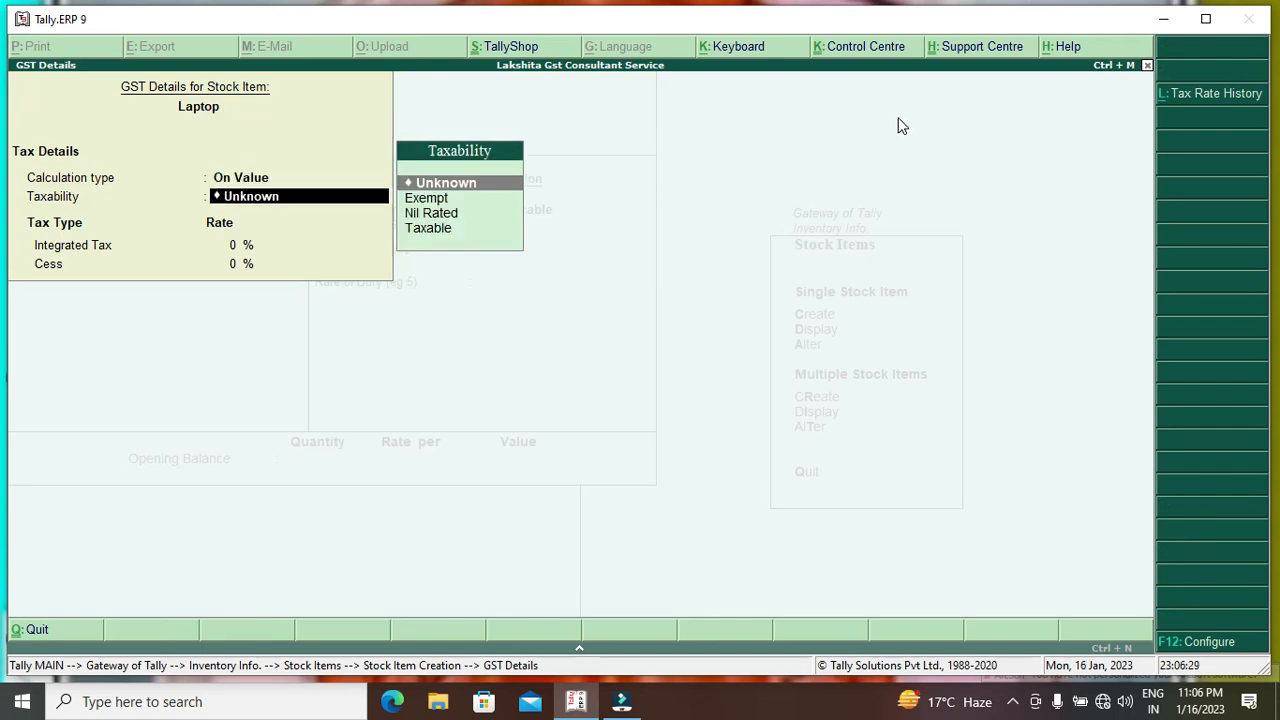
{"action": "key", "text": "Down"}
{"action": "key", "text": "Down"}
{"action": "key", "text": "Down"}
{"action": "key", "text": "Return"}
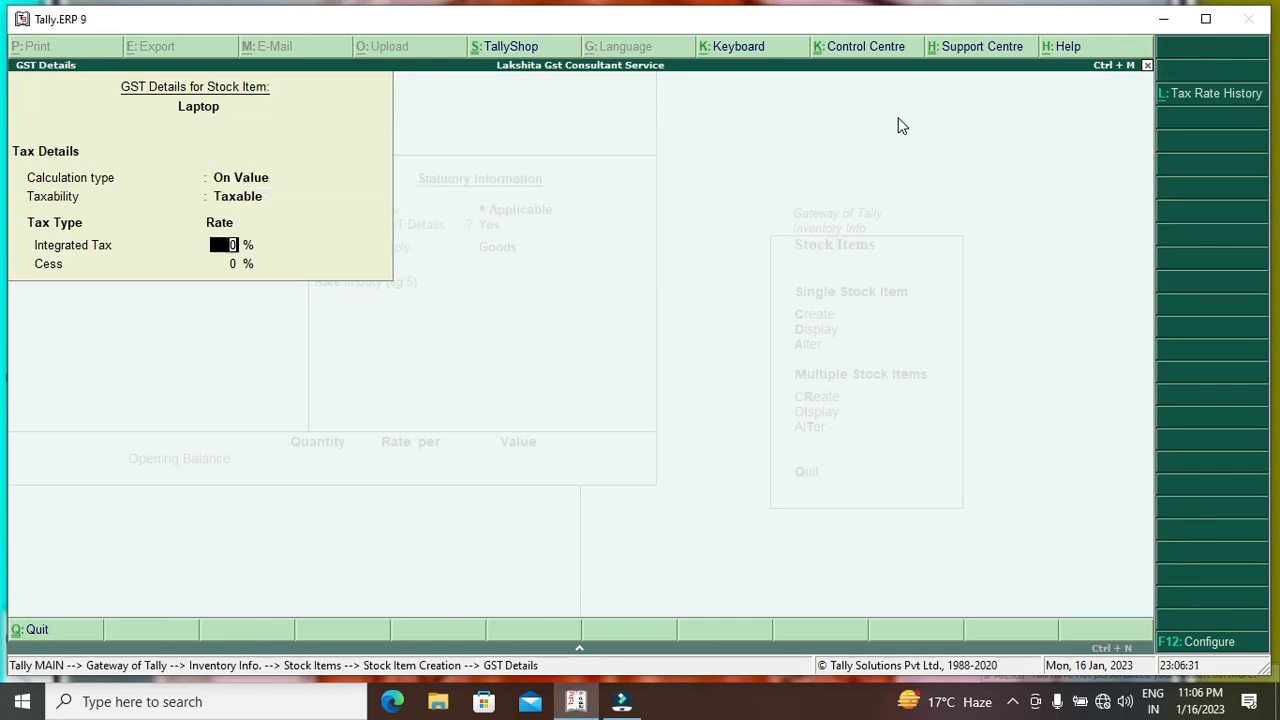
{"action": "key", "text": "BackSpace"}
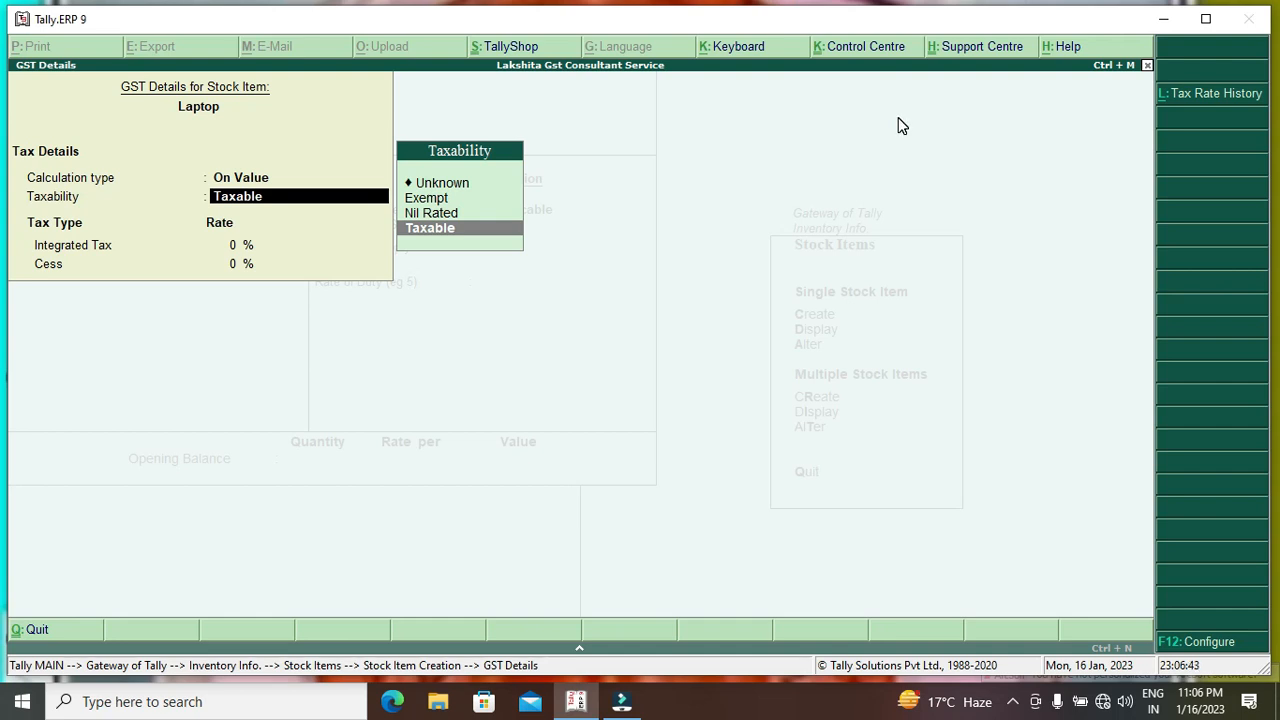
{"action": "key", "text": "Return"}
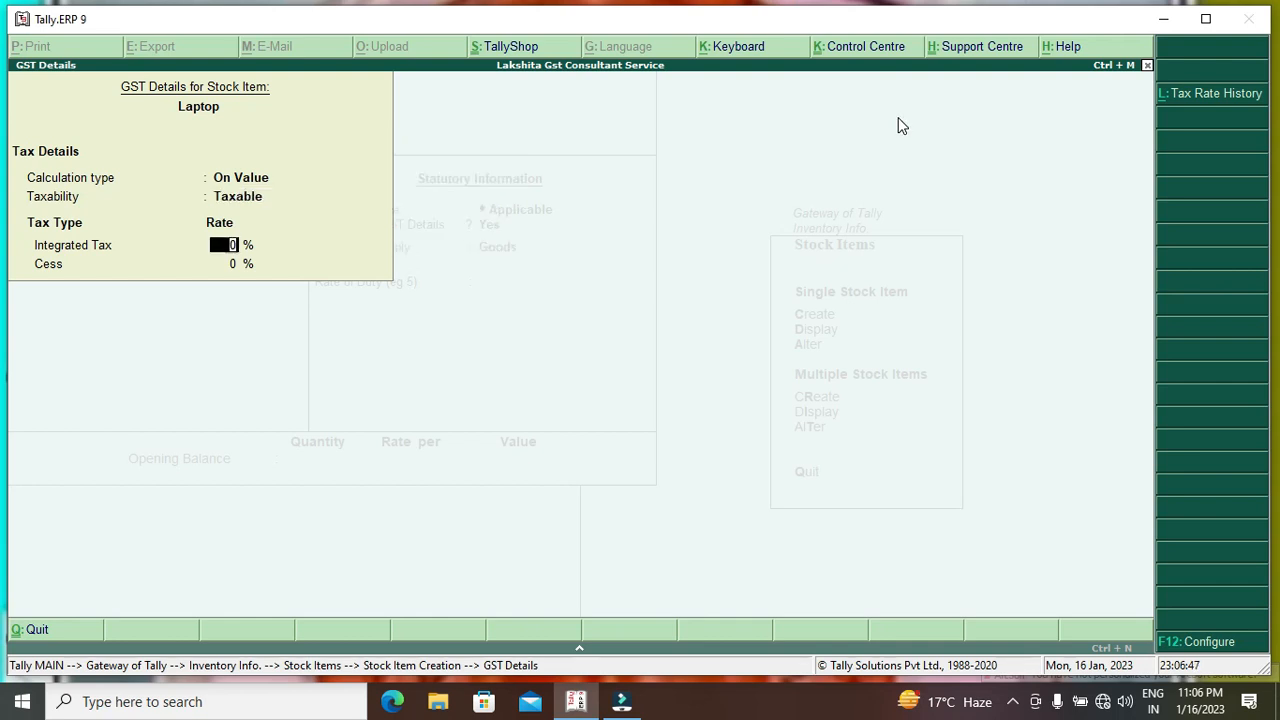
{"action": "key", "text": "Return"}
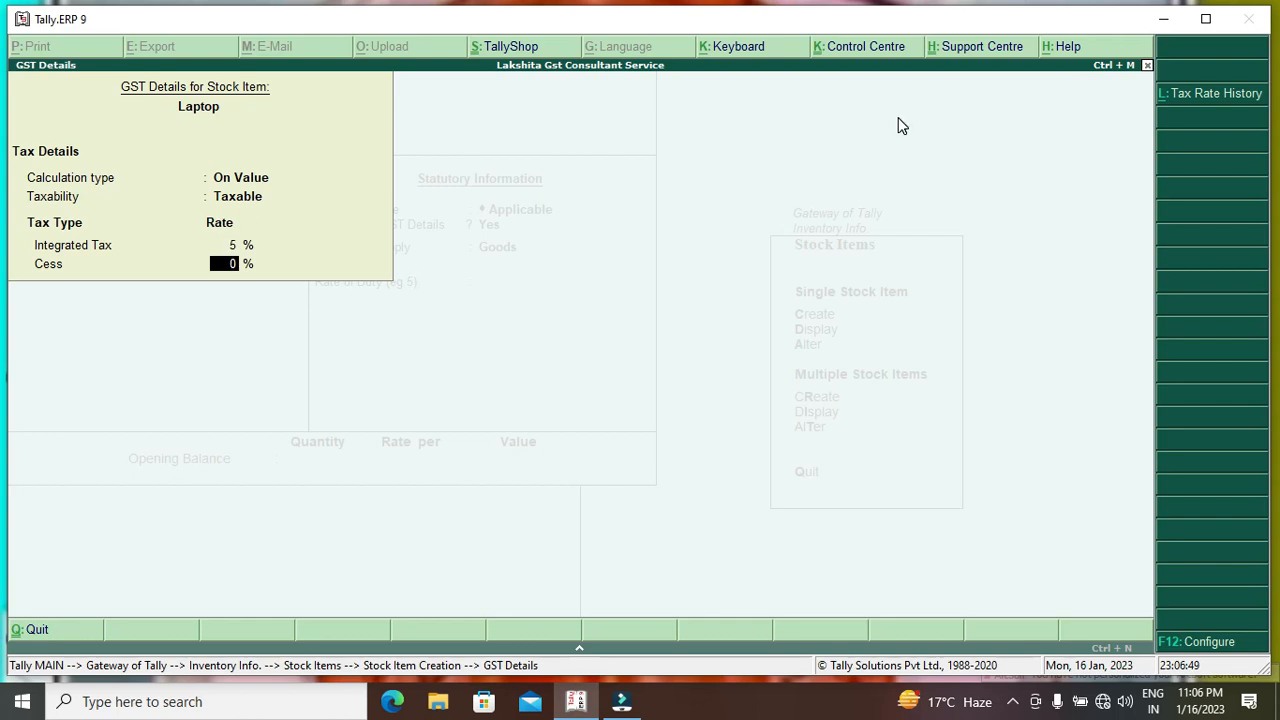
{"action": "key", "text": "Return"}
{"action": "key", "text": "Return"}
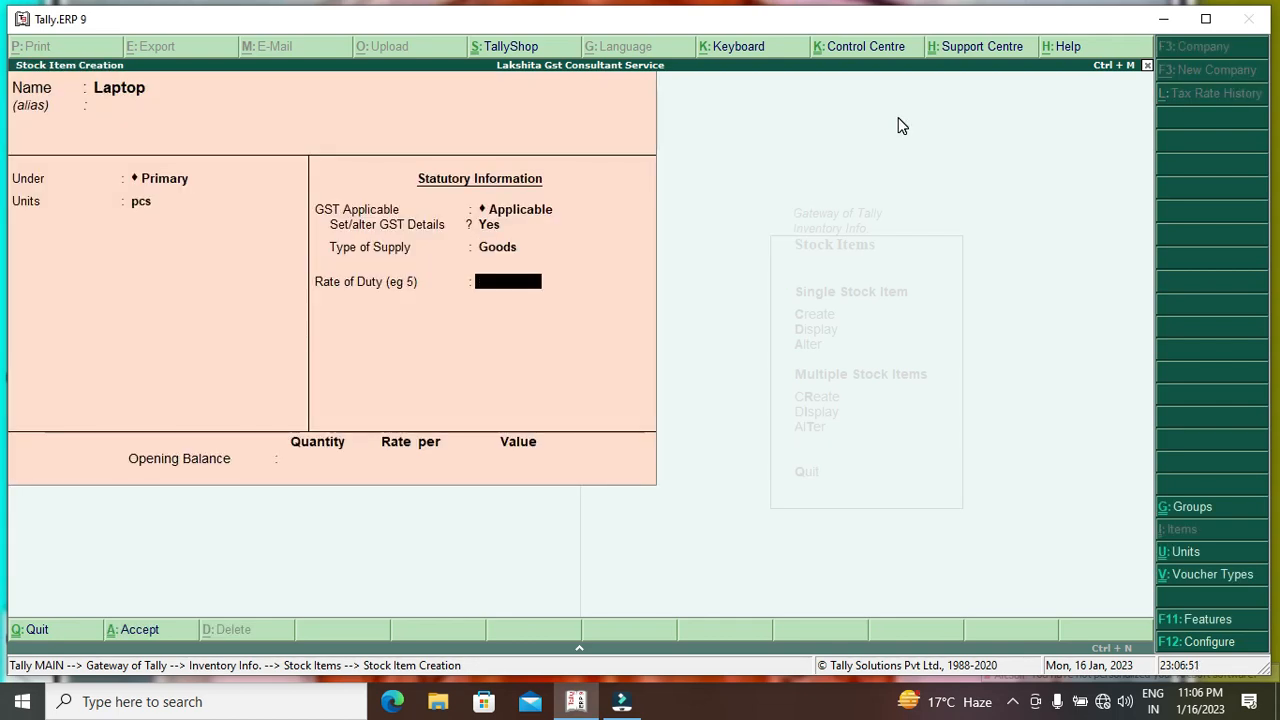
{"action": "key", "text": "Return"}
{"action": "key", "text": "Return"}
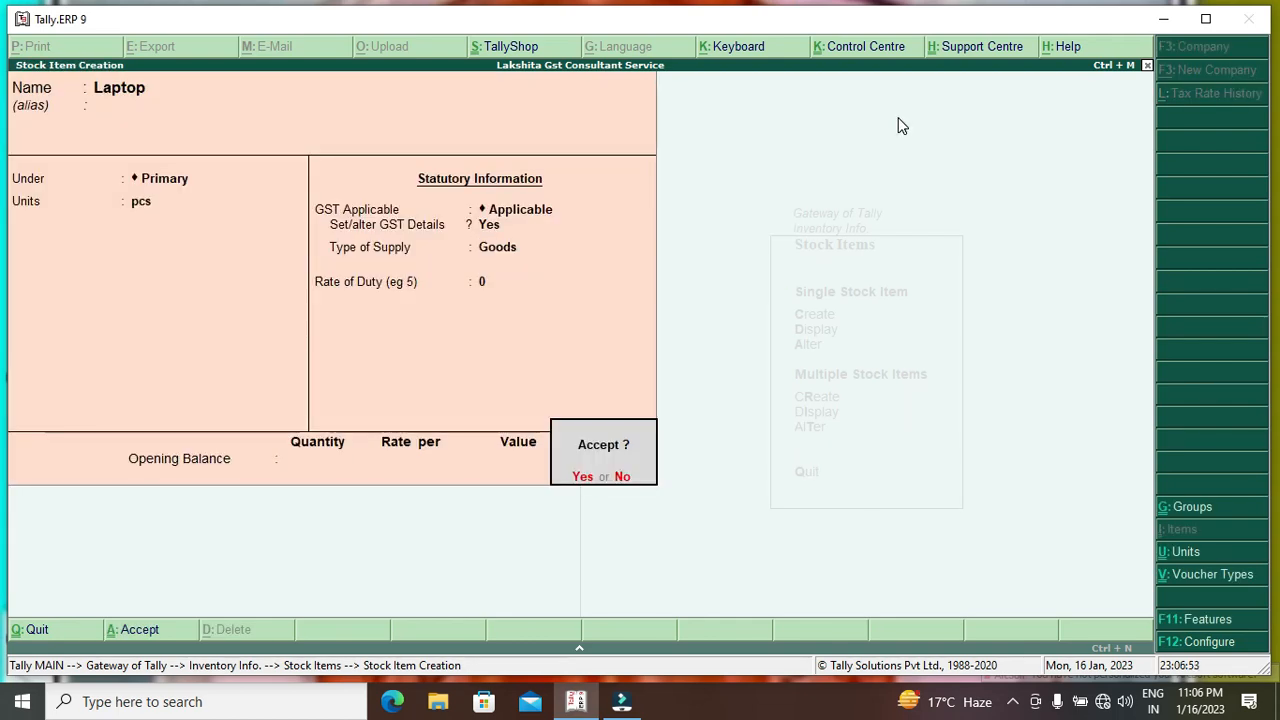
{"action": "key", "text": "Return"}
{"action": "key", "text": "Escape"}
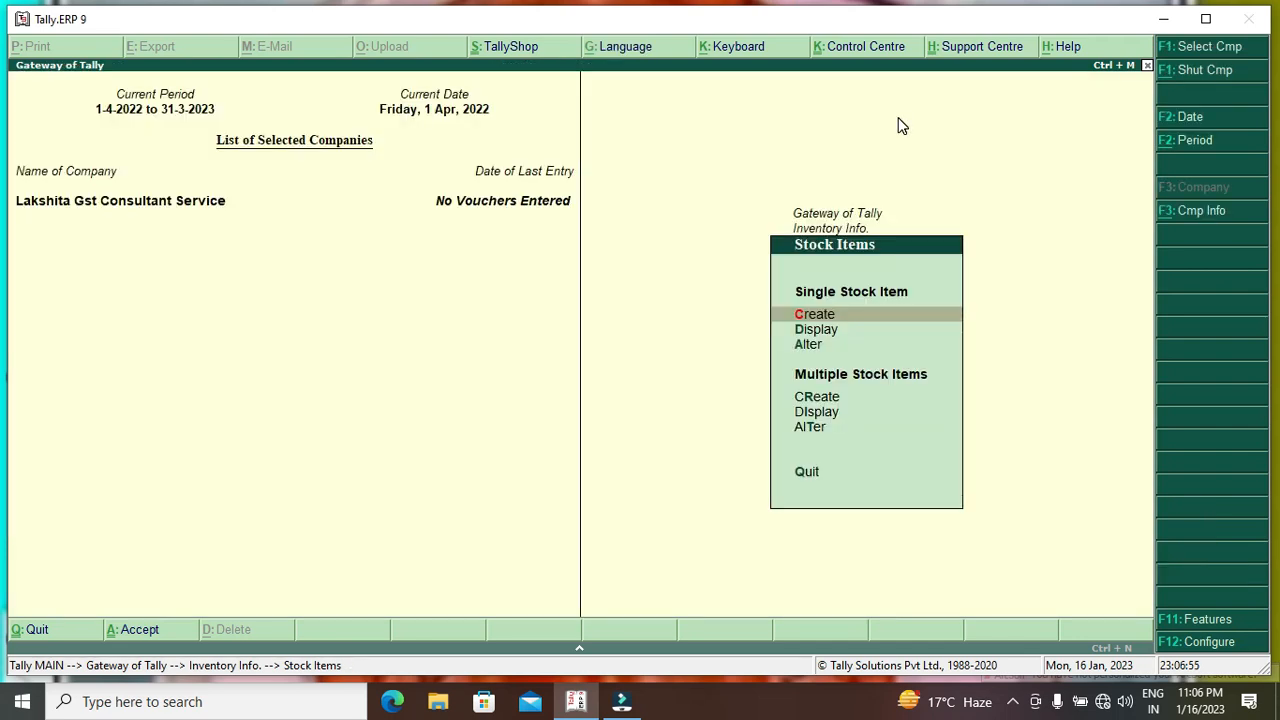
Begin a Purchase voucher dated 1-Apr-2022.
{"action": "key", "text": "Escape"}
{"action": "key", "text": "Escape"}
{"action": "key", "text": "Escape"}
{"action": "key", "text": "Escape"}
{"action": "key", "text": "Down"}
{"action": "key", "text": "Down"}
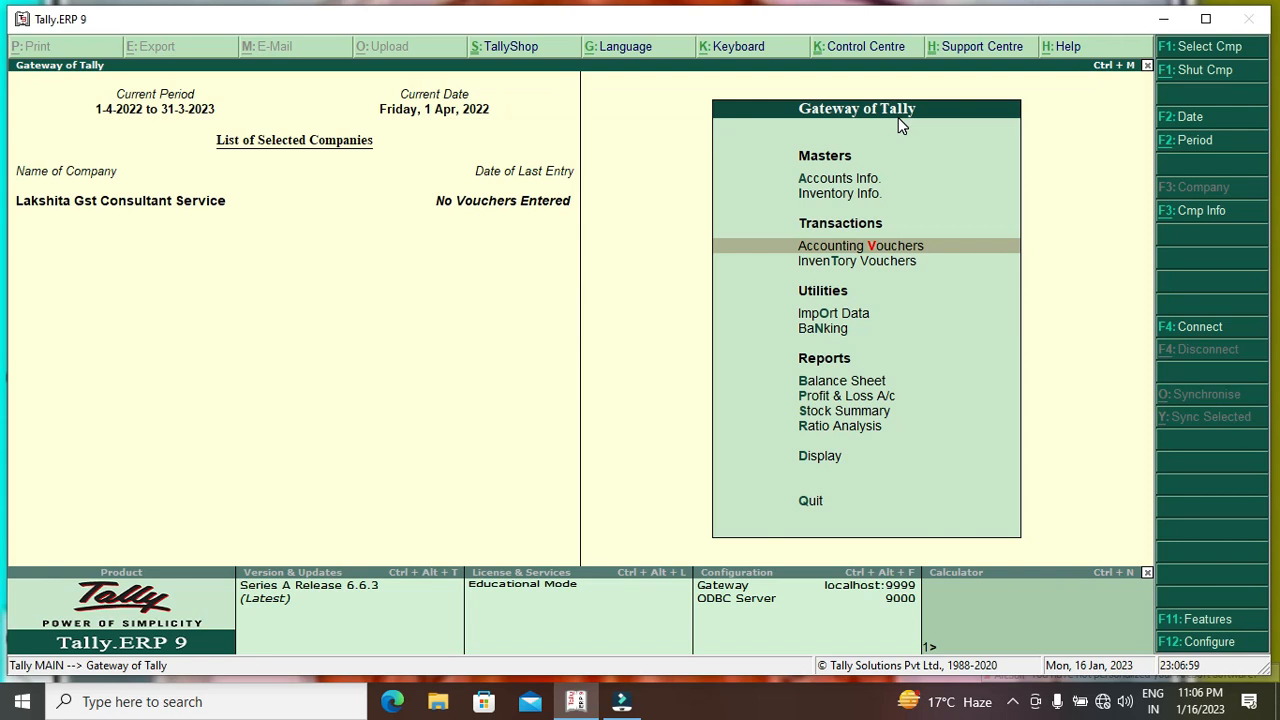
{"action": "key", "text": "Return"}
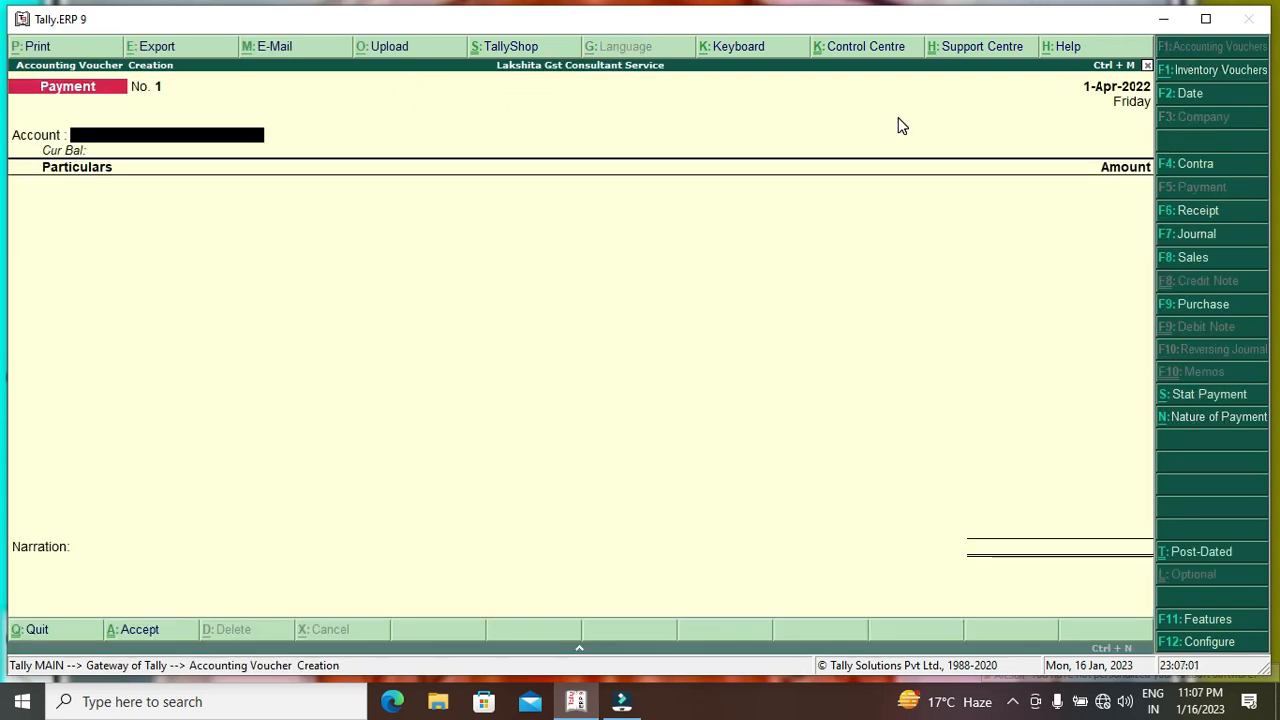
{"action": "left_click", "coordinate": [1186, 307]}
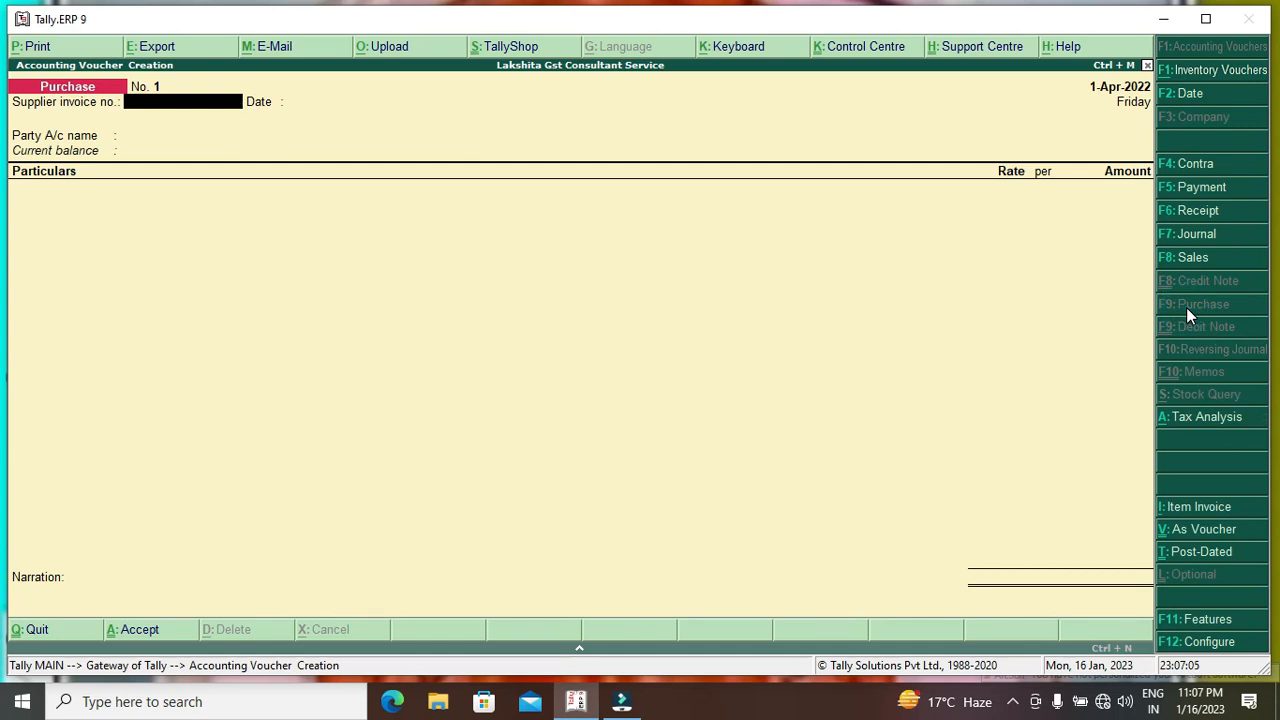
{"action": "key", "text": "Return"}
{"action": "key", "text": "Return"}
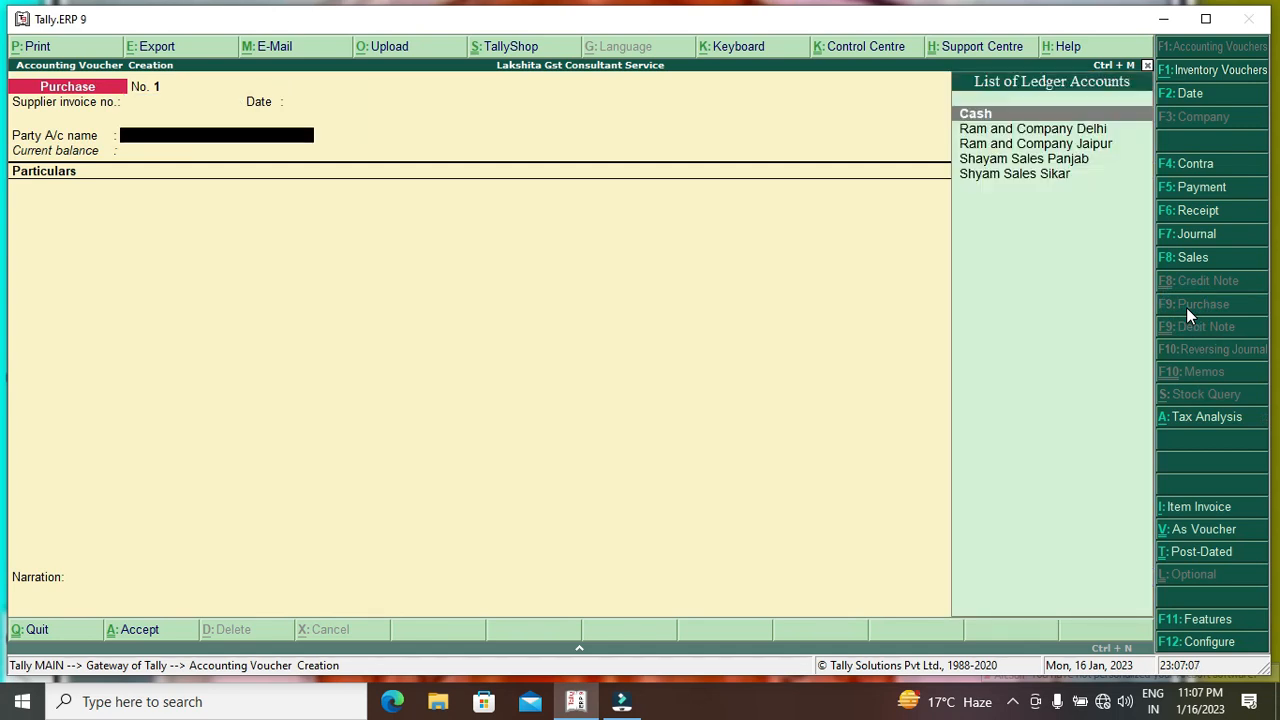
{"action": "key", "text": "BackSpace"}
{"action": "type", "text": "1.4.20"}
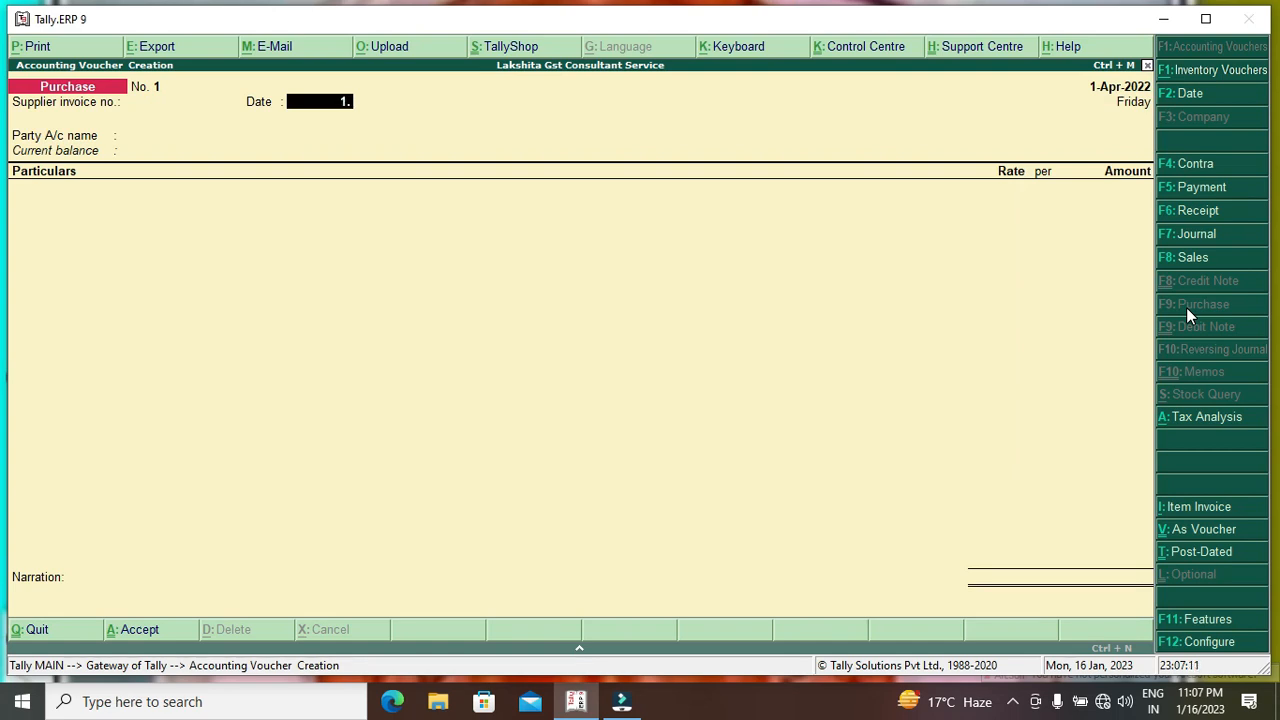
{"action": "type", "text": "22"}
{"action": "key", "text": "Return"}
Make Ram and Company Delhi (state Delhi) the supplier in item invoice mode.
{"action": "key", "text": "Down"}
{"action": "key", "text": "Down"}
{"action": "key", "text": "Down"}
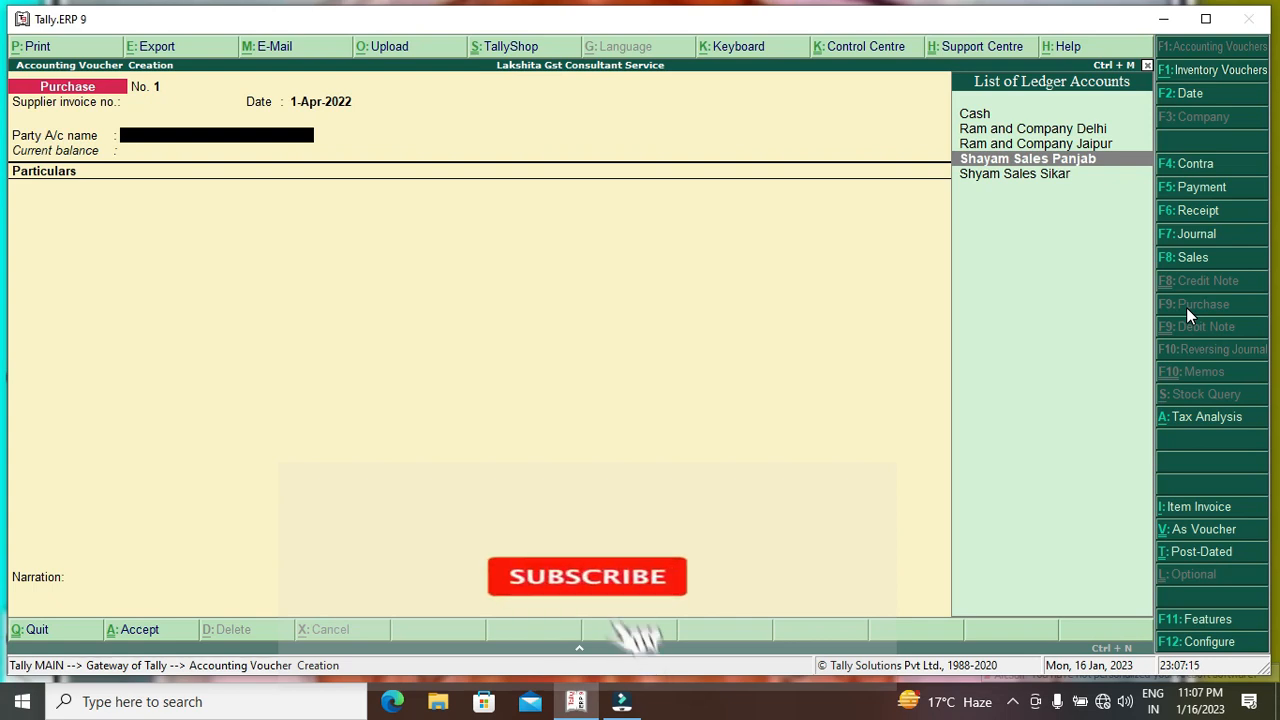
{"action": "key", "text": "Return"}
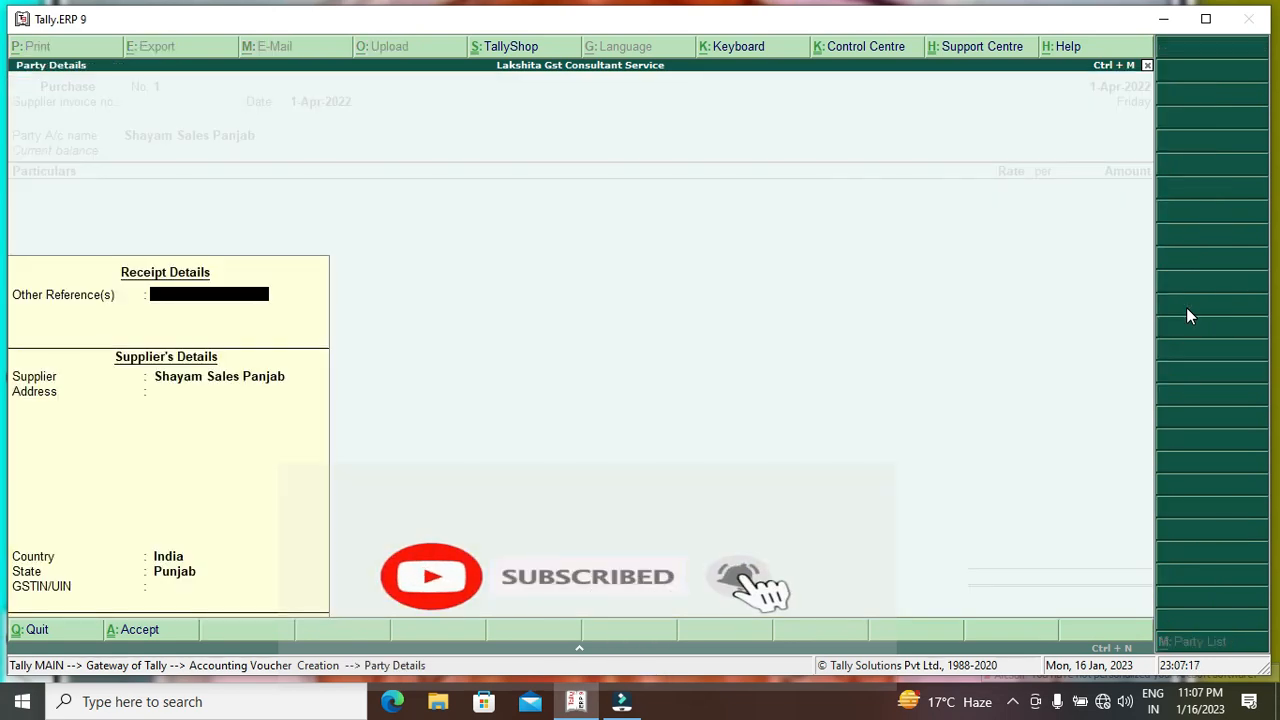
{"action": "key", "text": "Escape"}
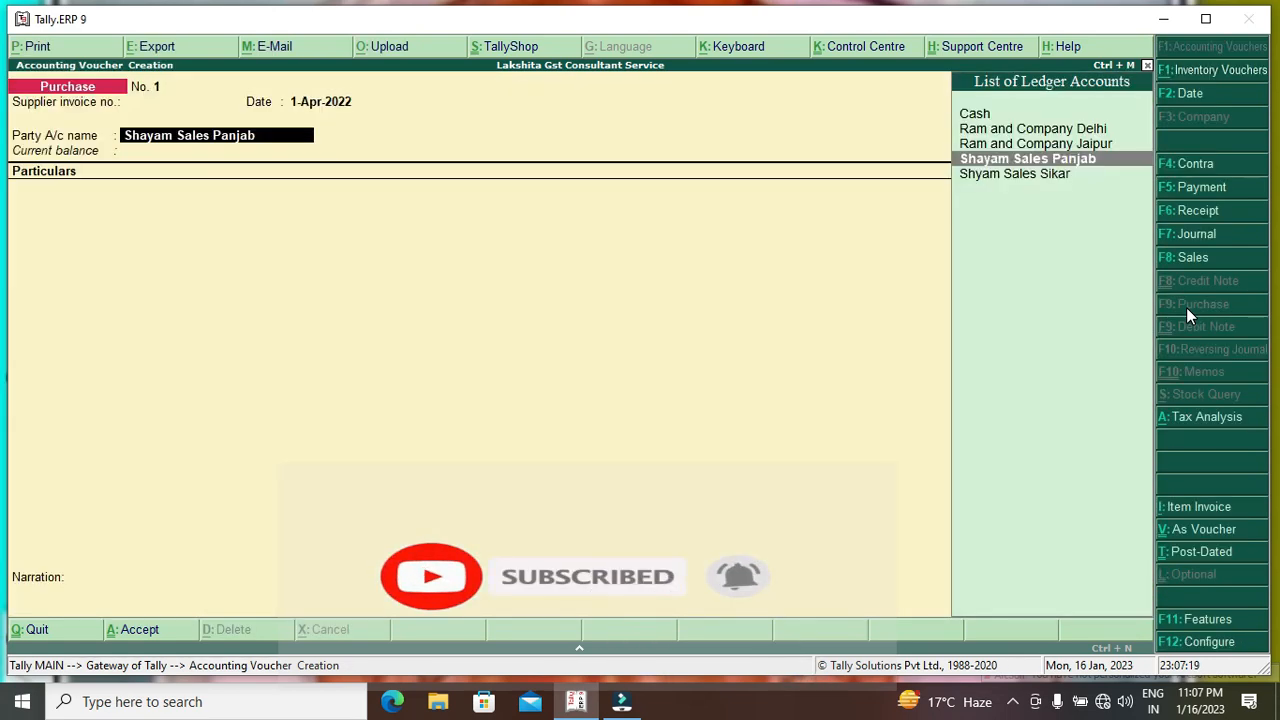
{"action": "key", "text": "Down"}
{"action": "key", "text": "Up"}
{"action": "key", "text": "Up"}
{"action": "key", "text": "Up"}
{"action": "key", "text": "Return"}
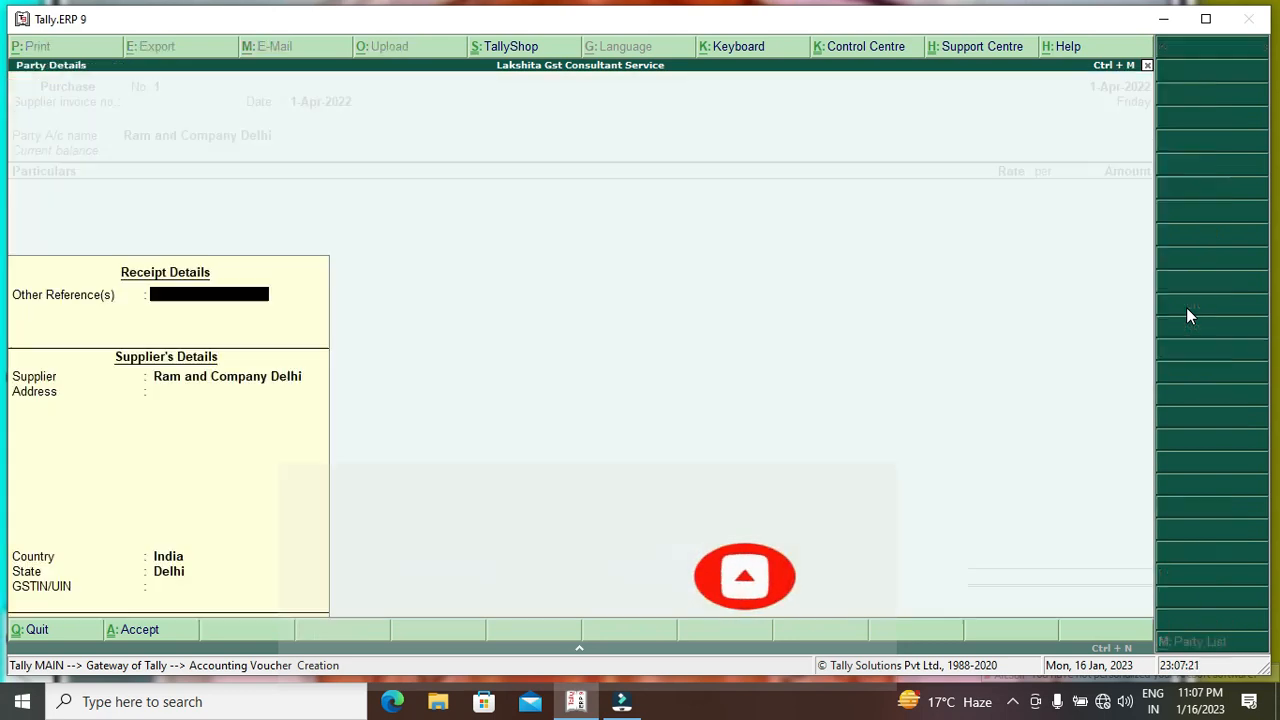
{"action": "key", "text": "Return"}
{"action": "key", "text": "Return"}
{"action": "key", "text": "Return"}
{"action": "key", "text": "Return"}
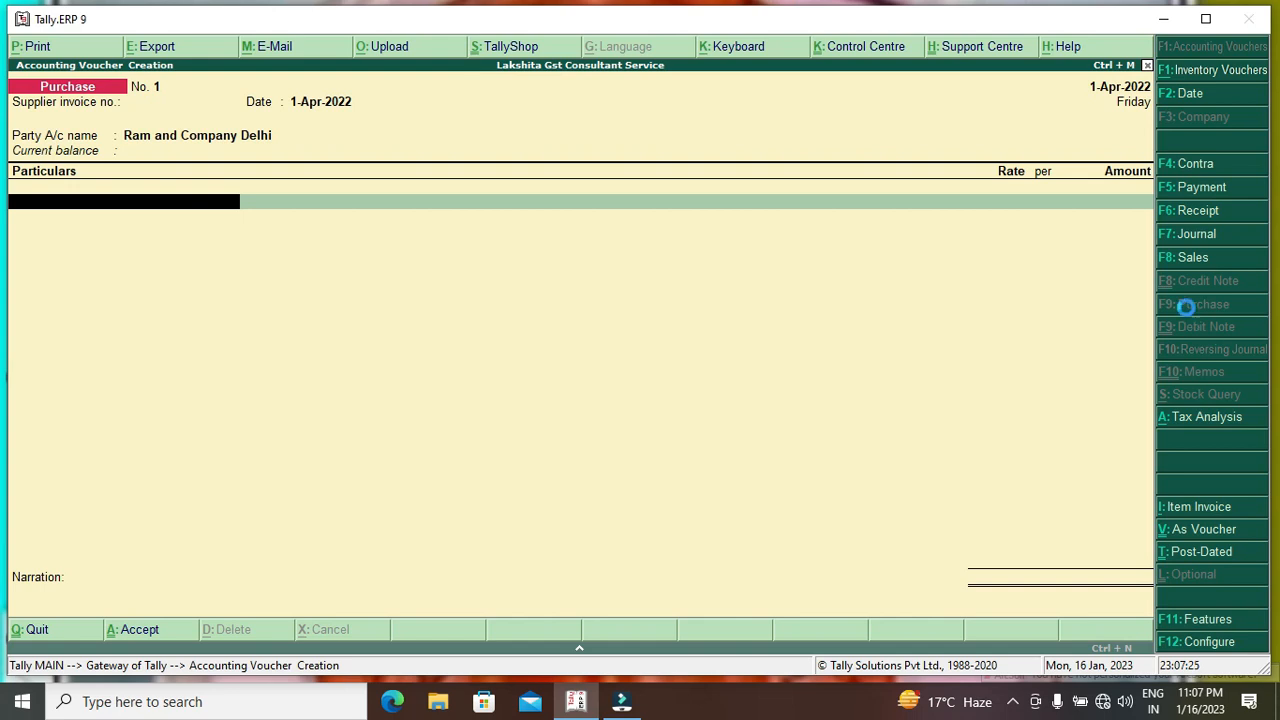
{"action": "key", "text": "alt+i"}
{"action": "key", "text": "Return"}
{"action": "key", "text": "Return"}
{"action": "key", "text": "Return"}
{"action": "key", "text": "Return"}
{"action": "key", "text": "Return"}
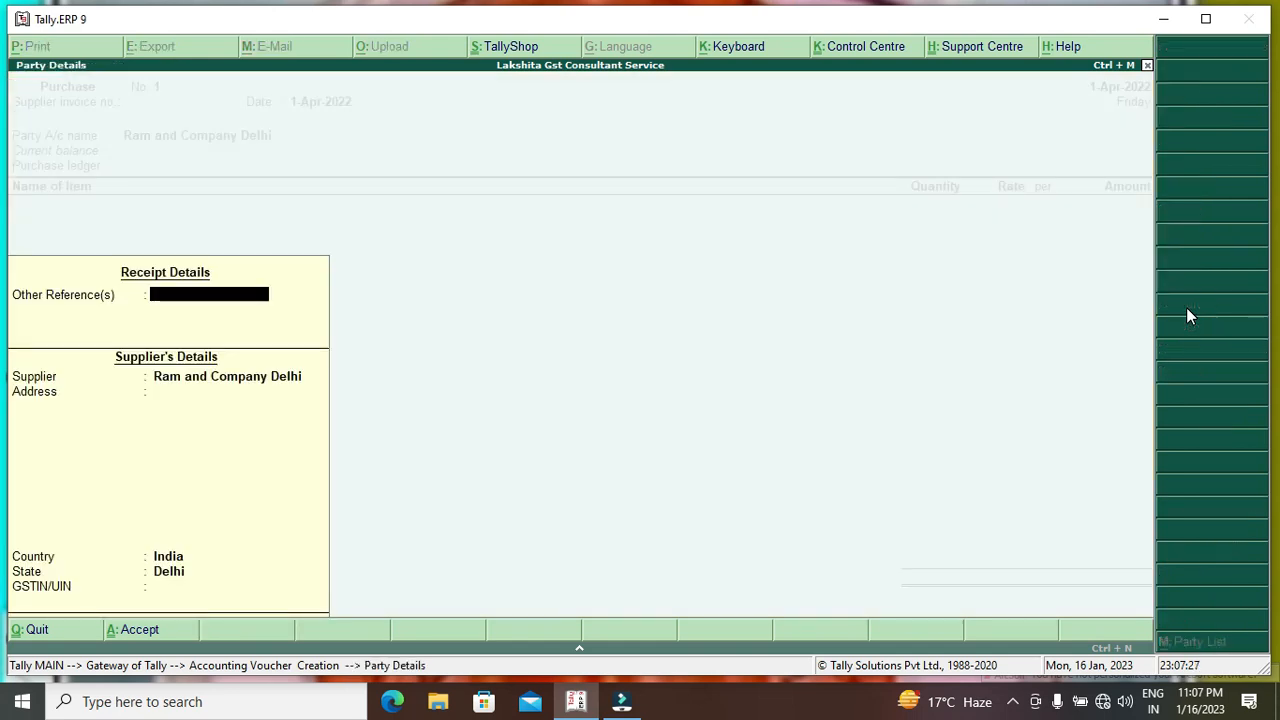
{"action": "key", "text": "Return"}
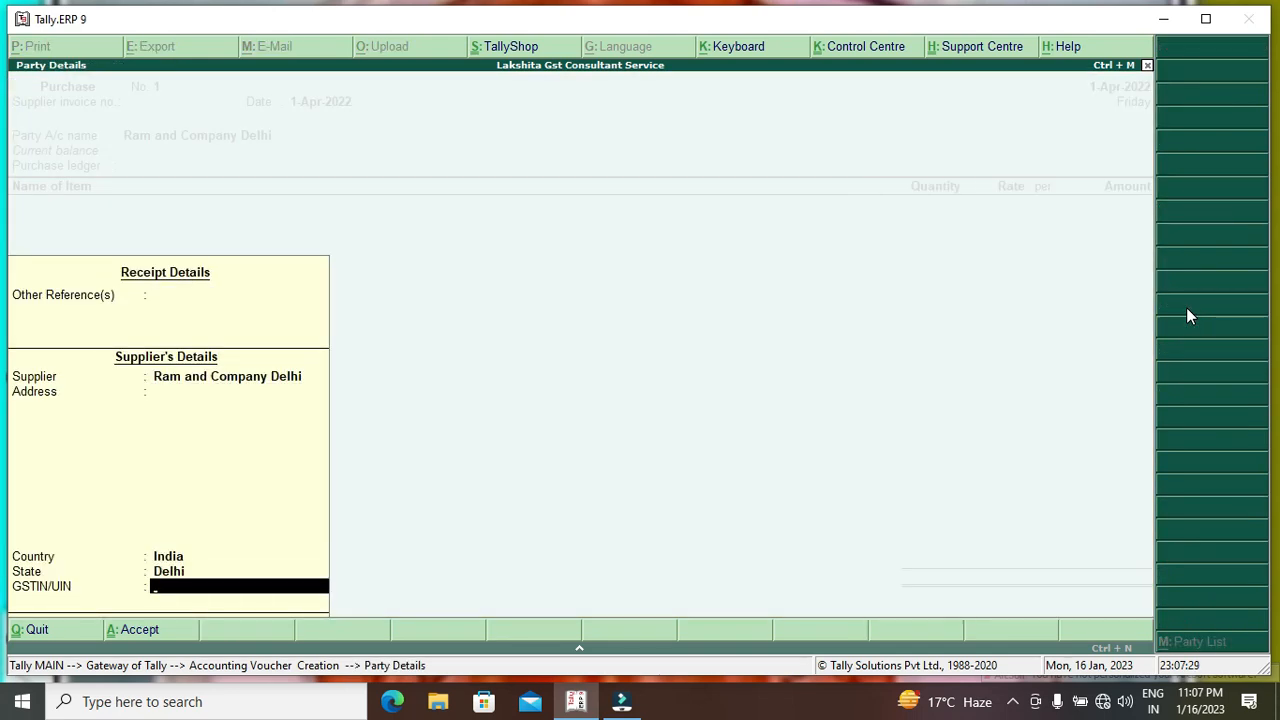
{"action": "key", "text": "Return"}
Enter draft lines under the Purchase ledger: Computer 100 pcs, Laptop 10 pcs, plus an I Gst line.
{"action": "key", "text": "Return"}
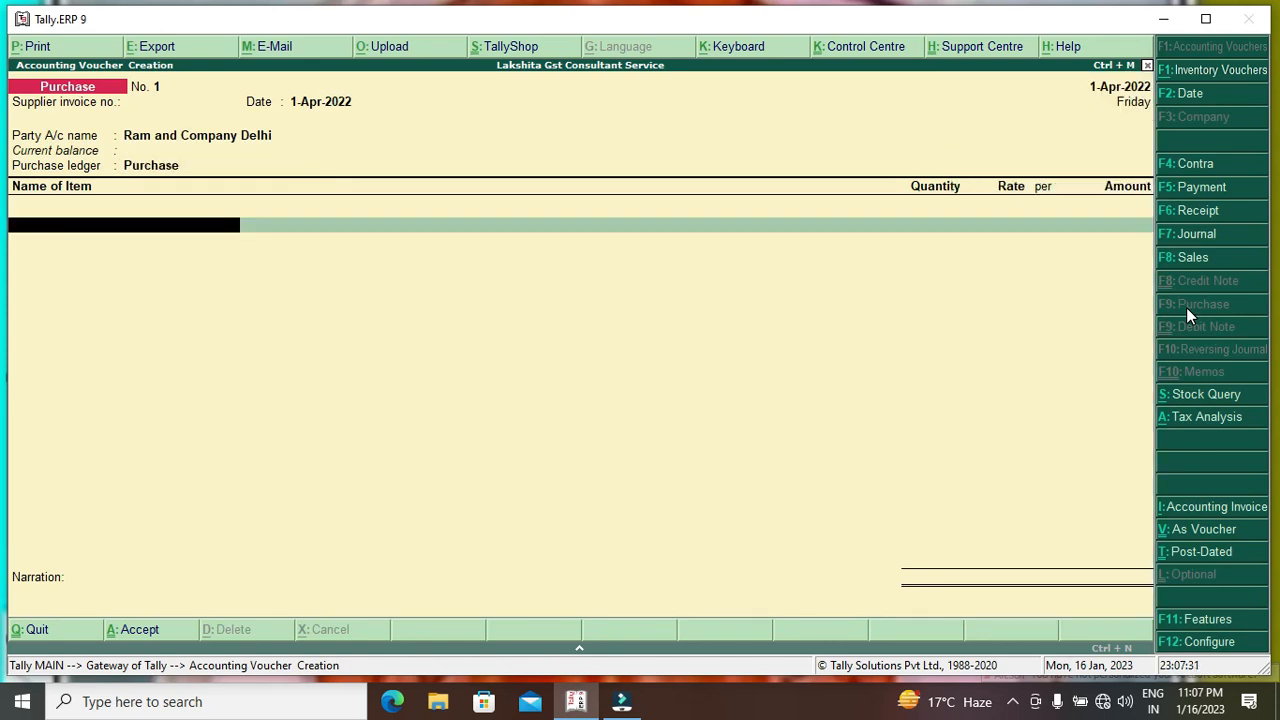
{"action": "key", "text": "Down"}
{"action": "key", "text": "Return"}
{"action": "type", "text": "100"}
{"action": "key", "text": "Return"}
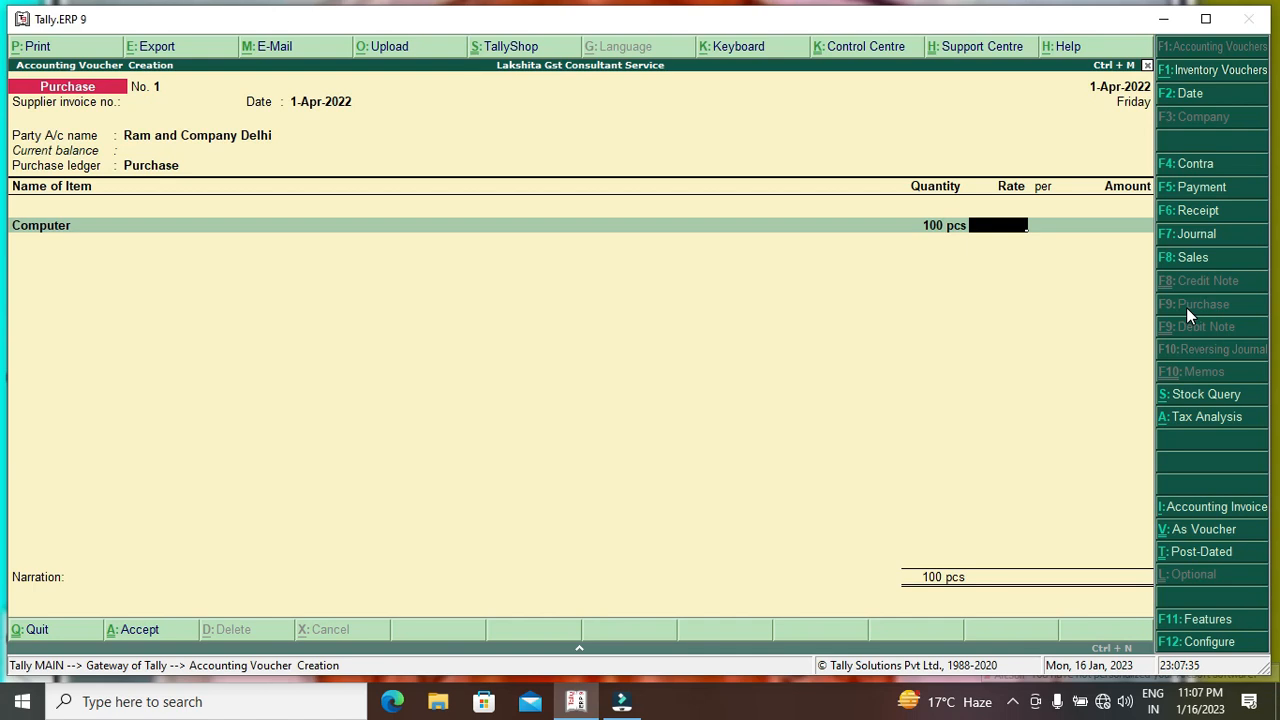
{"action": "type", "text": "15000"}
{"action": "key", "text": "Return"}
{"action": "key", "text": "Return"}
{"action": "key", "text": "Return"}
{"action": "key", "text": "Down"}
{"action": "key", "text": "Down"}
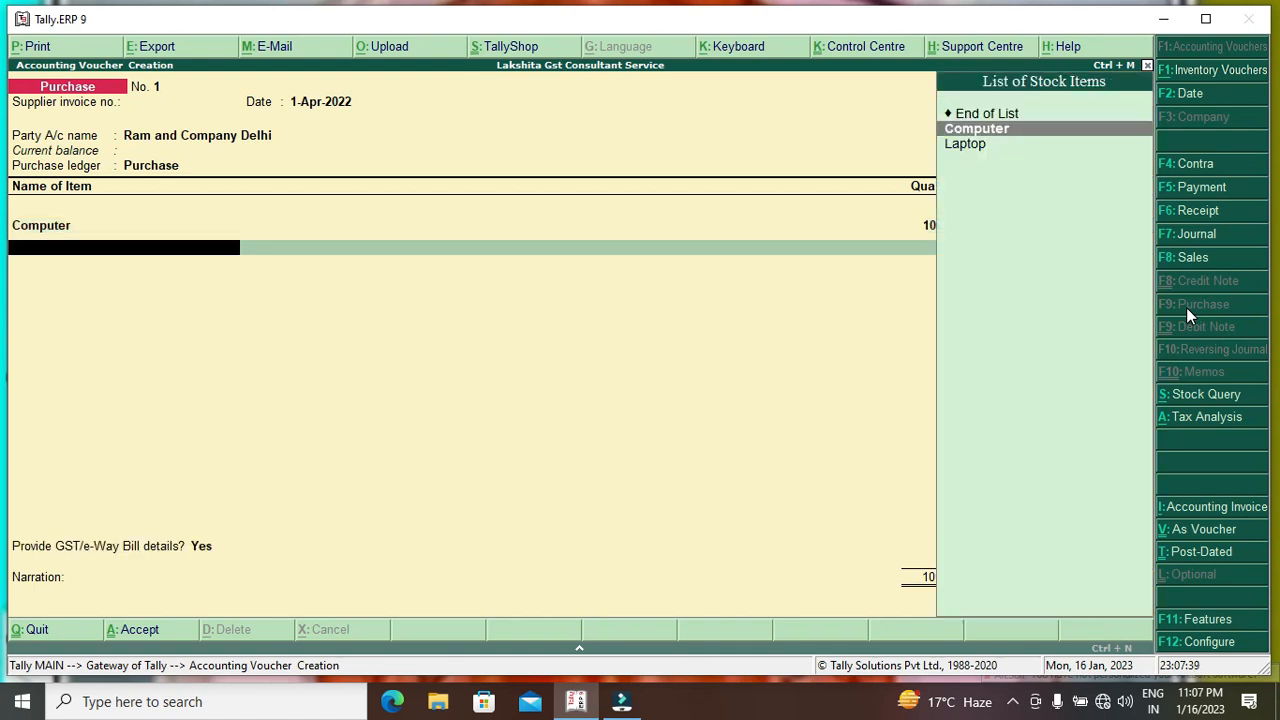
{"action": "key", "text": "Return"}
{"action": "type", "text": "10"}
{"action": "key", "text": "Return"}
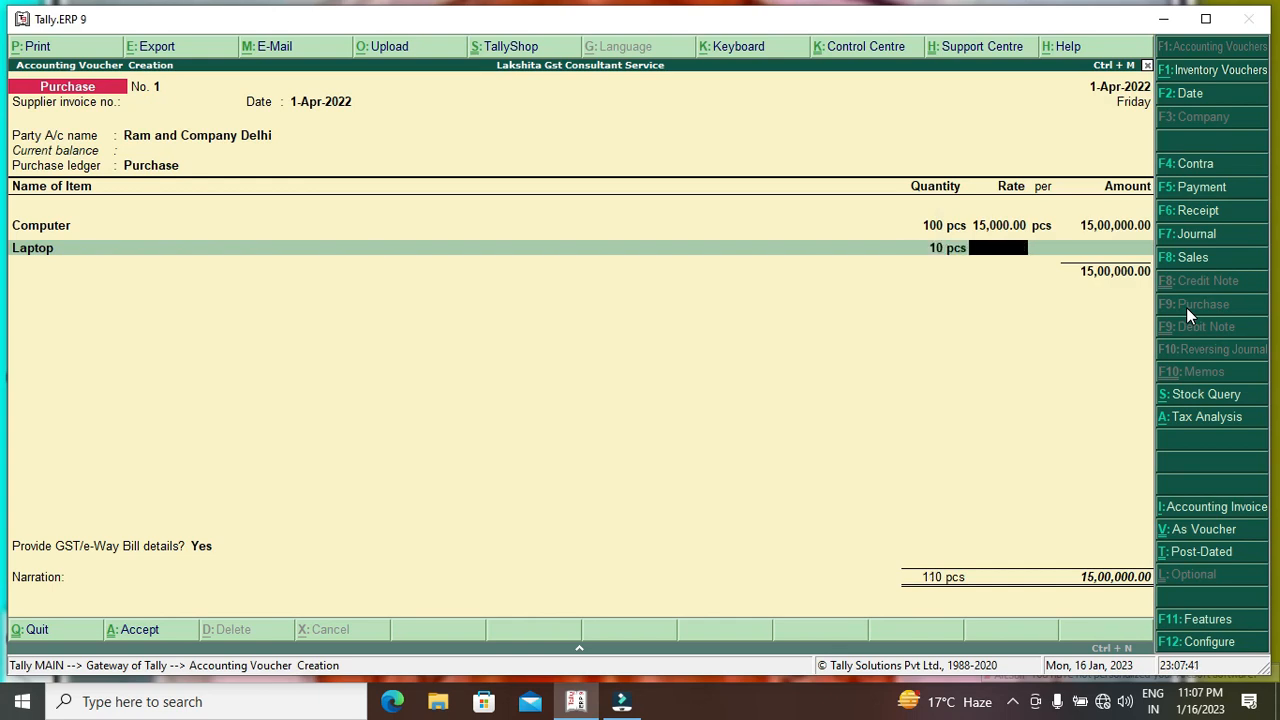
{"action": "type", "text": "14500"}
{"action": "key", "text": "Return"}
{"action": "key", "text": "Return"}
{"action": "key", "text": "Return"}
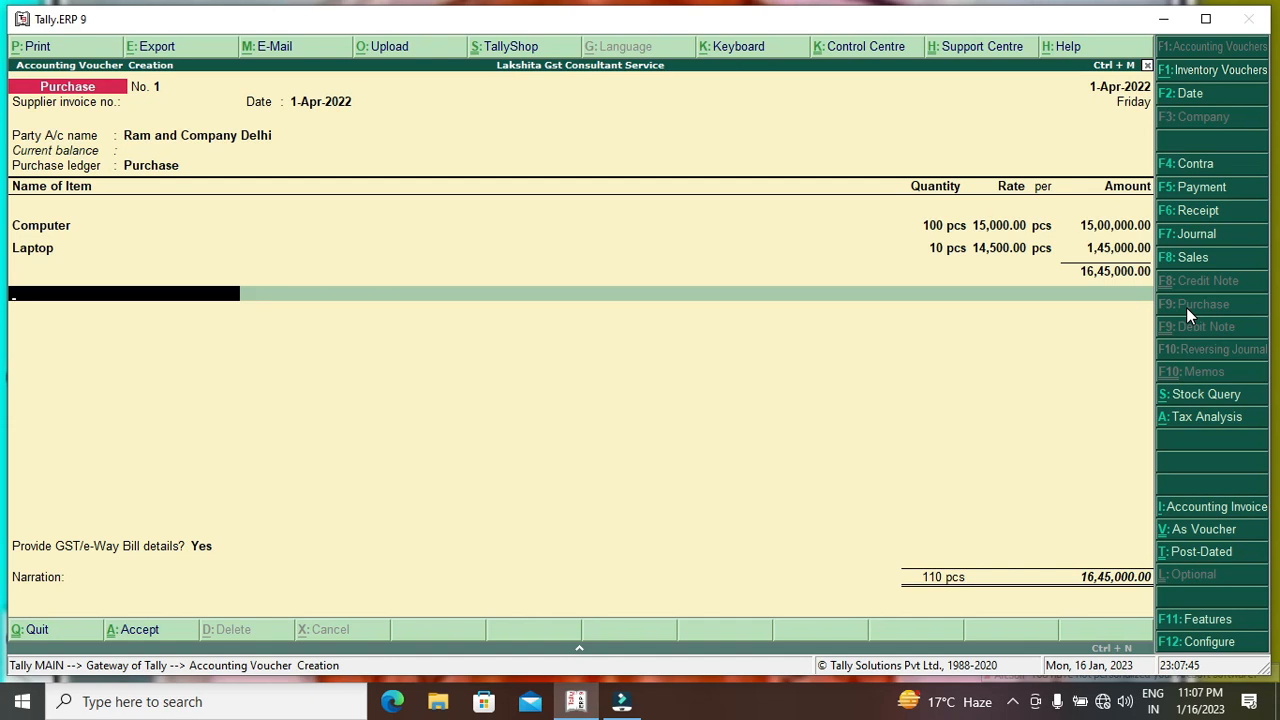
{"action": "key", "text": "Return"}
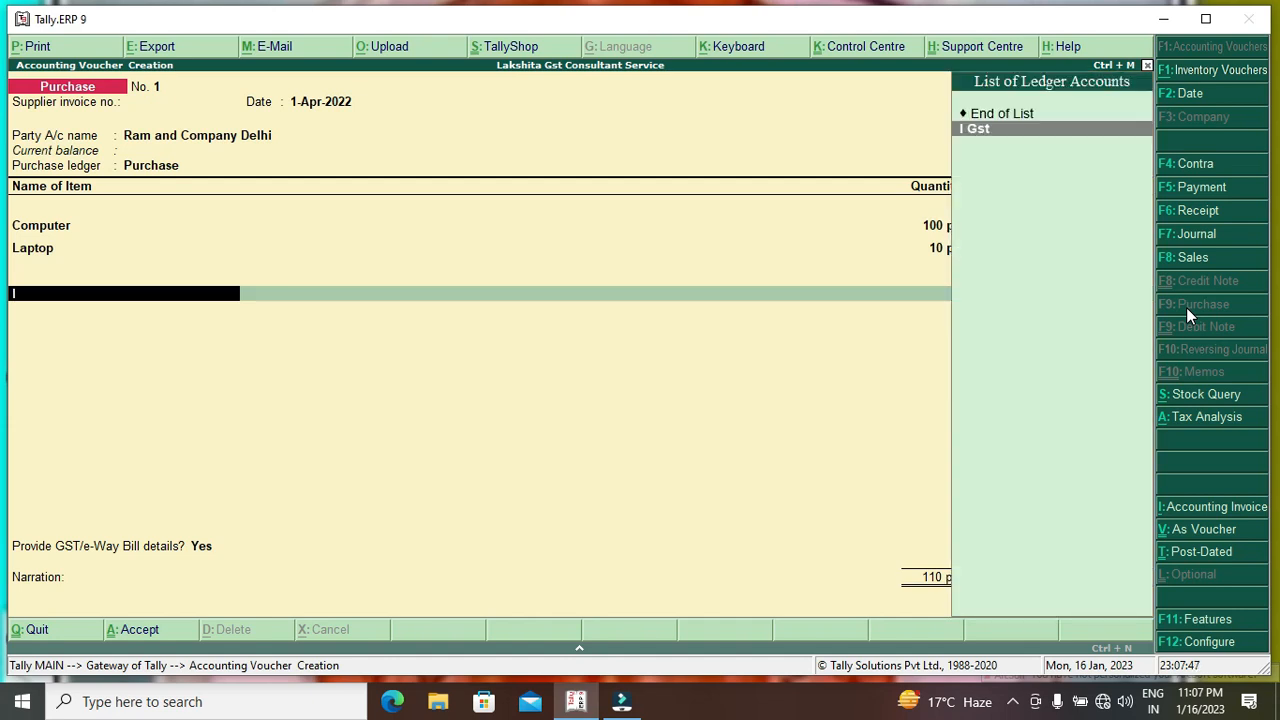
{"action": "key", "text": "Return"}
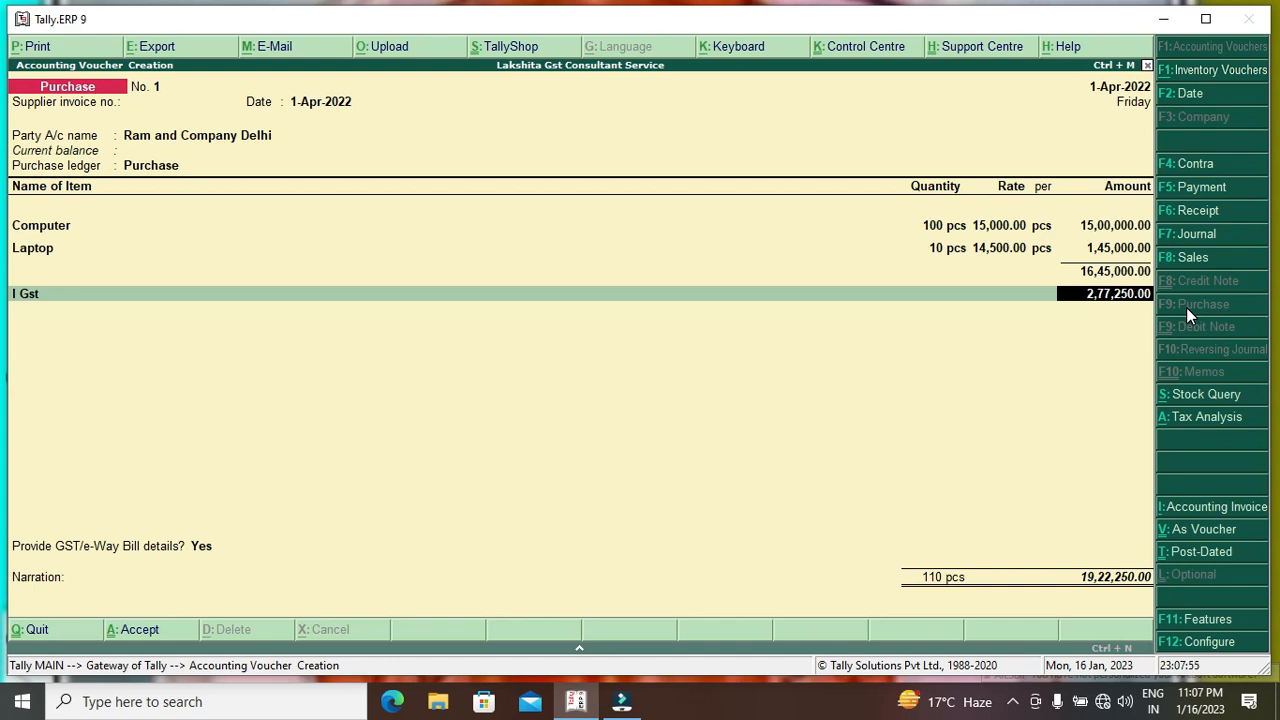
{"action": "key", "text": "Return"}
{"action": "key", "text": "Return"}
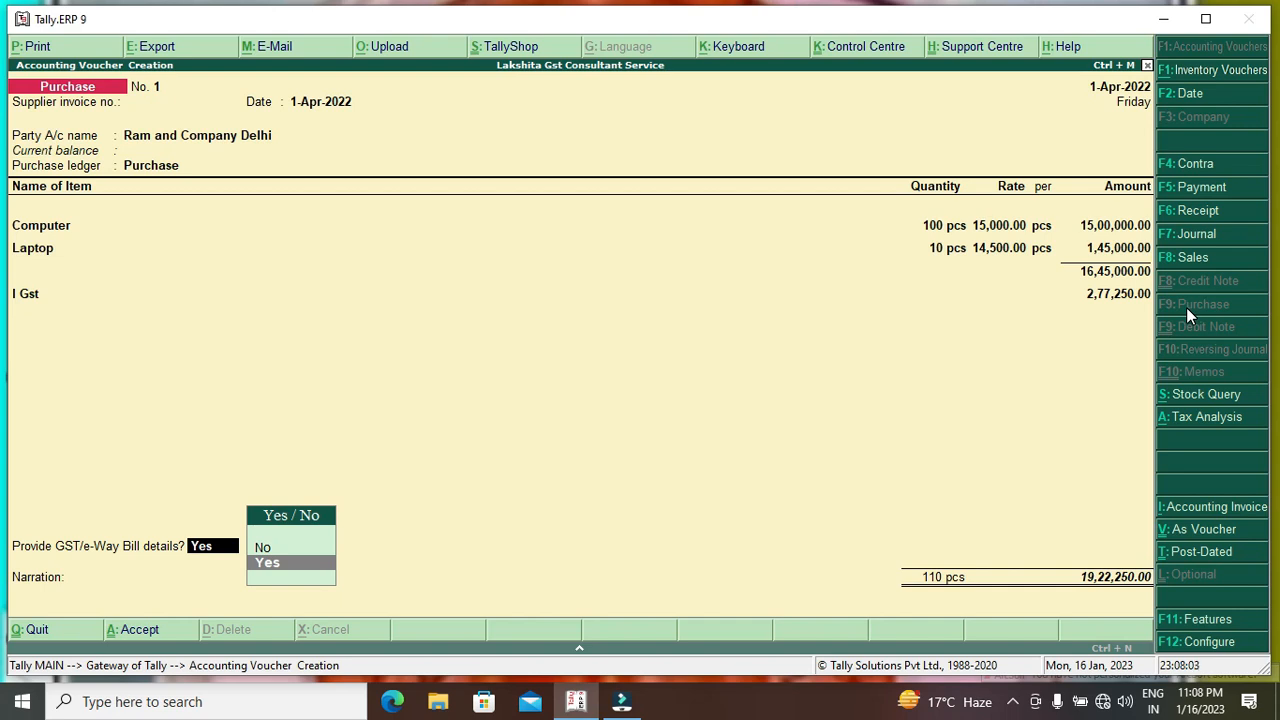
Correct the Computer line to 2 pcs at 7,500.
{"action": "key", "text": "BackSpace"}
{"action": "key", "text": "BackSpace"}
{"action": "key", "text": "BackSpace"}
{"action": "key", "text": "BackSpace"}
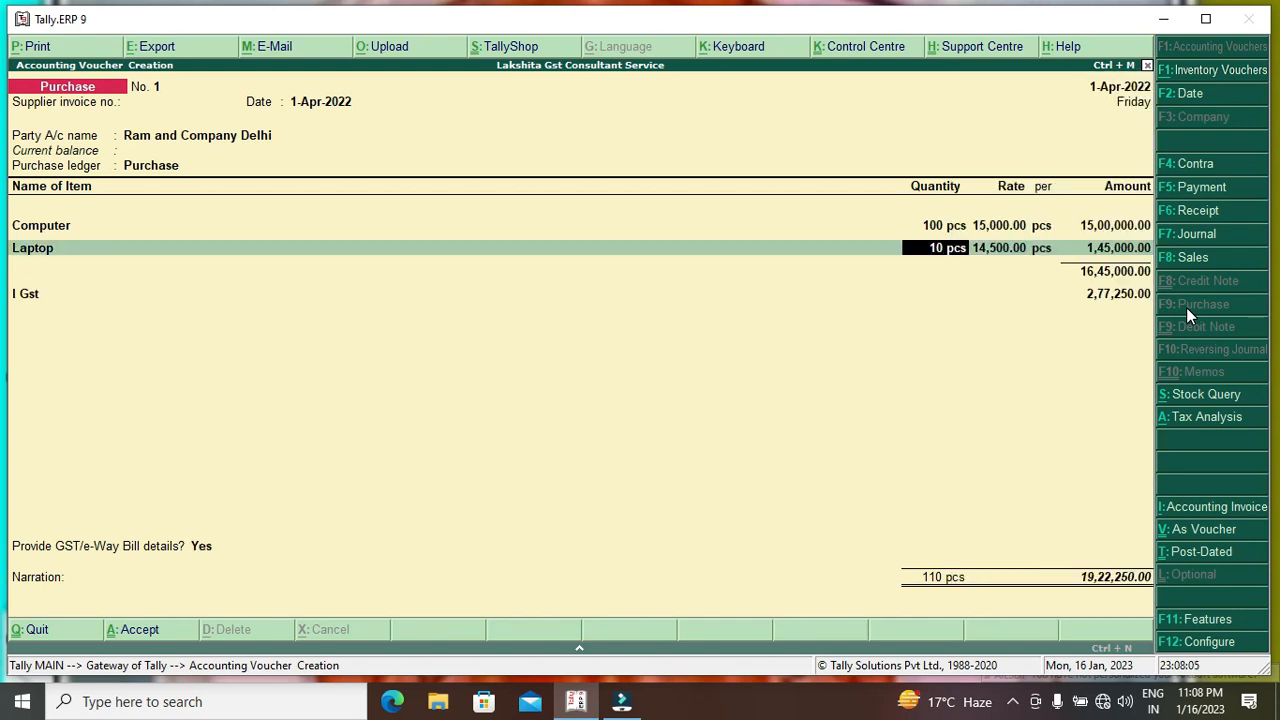
{"action": "key", "text": "Up"}
{"action": "type", "text": "5"}
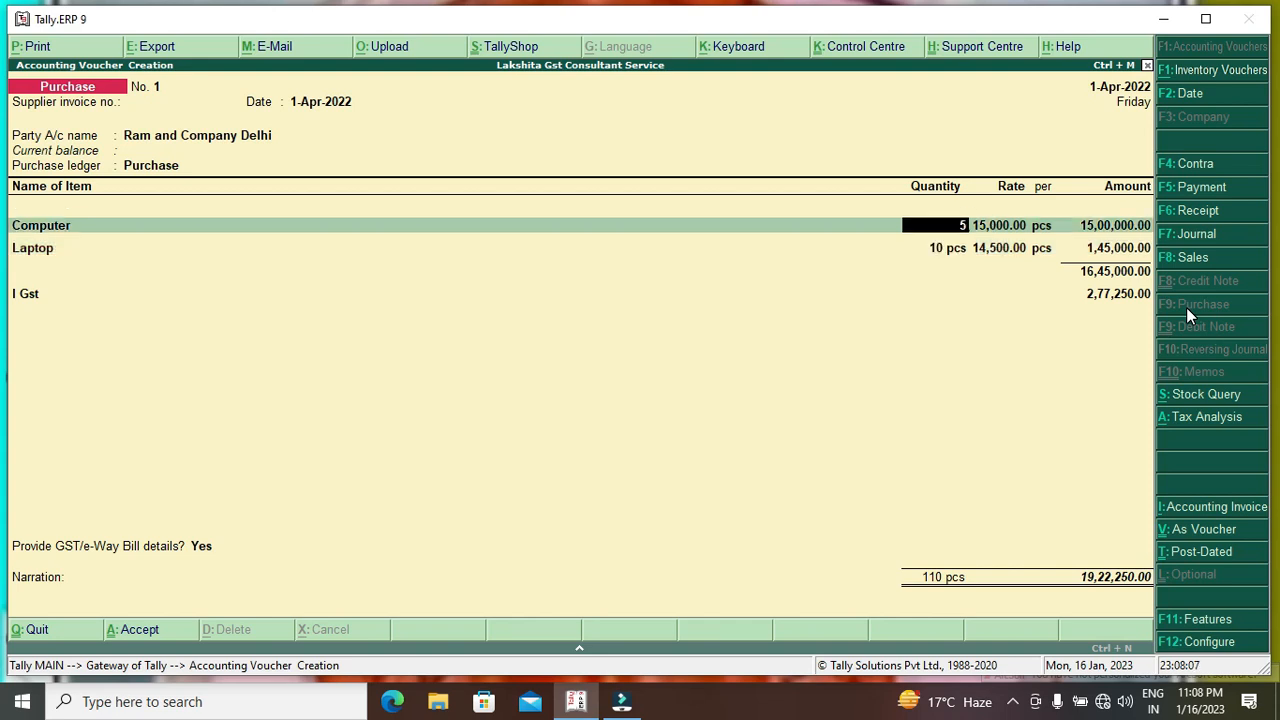
{"action": "key", "text": "Return"}
{"action": "key", "text": "BackSpace"}
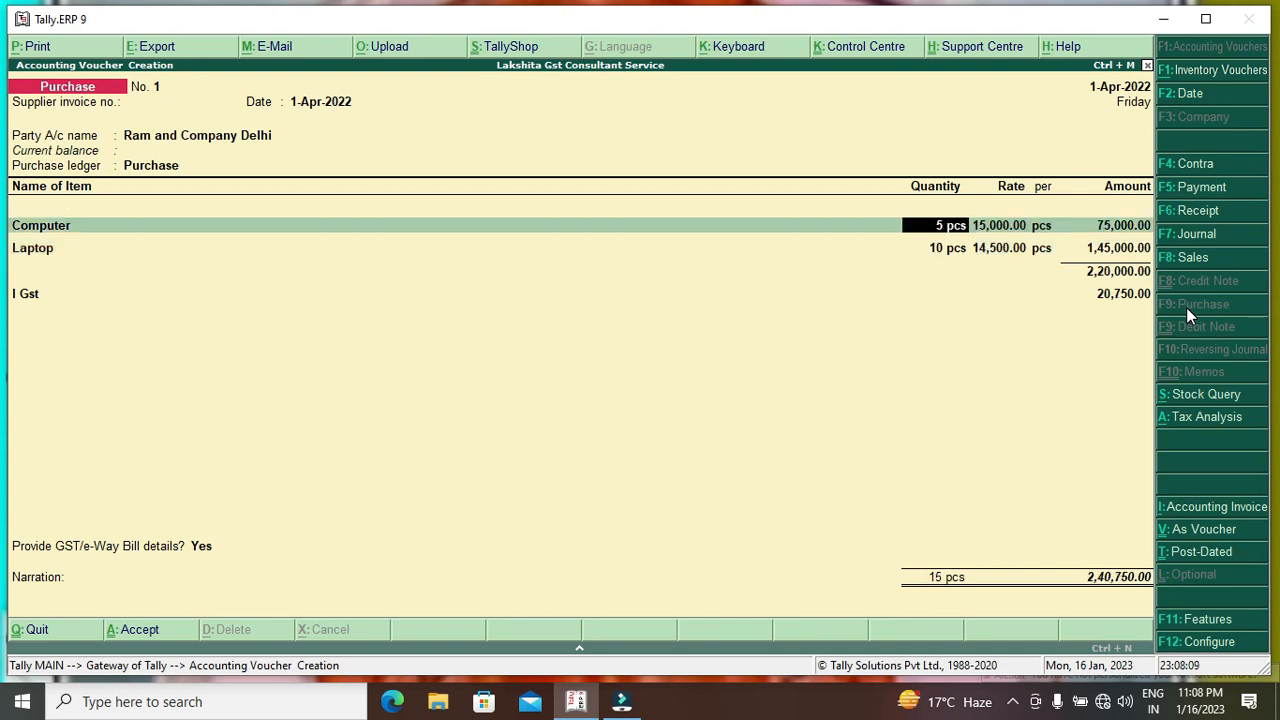
{"action": "type", "text": "2"}
{"action": "key", "text": "Return"}
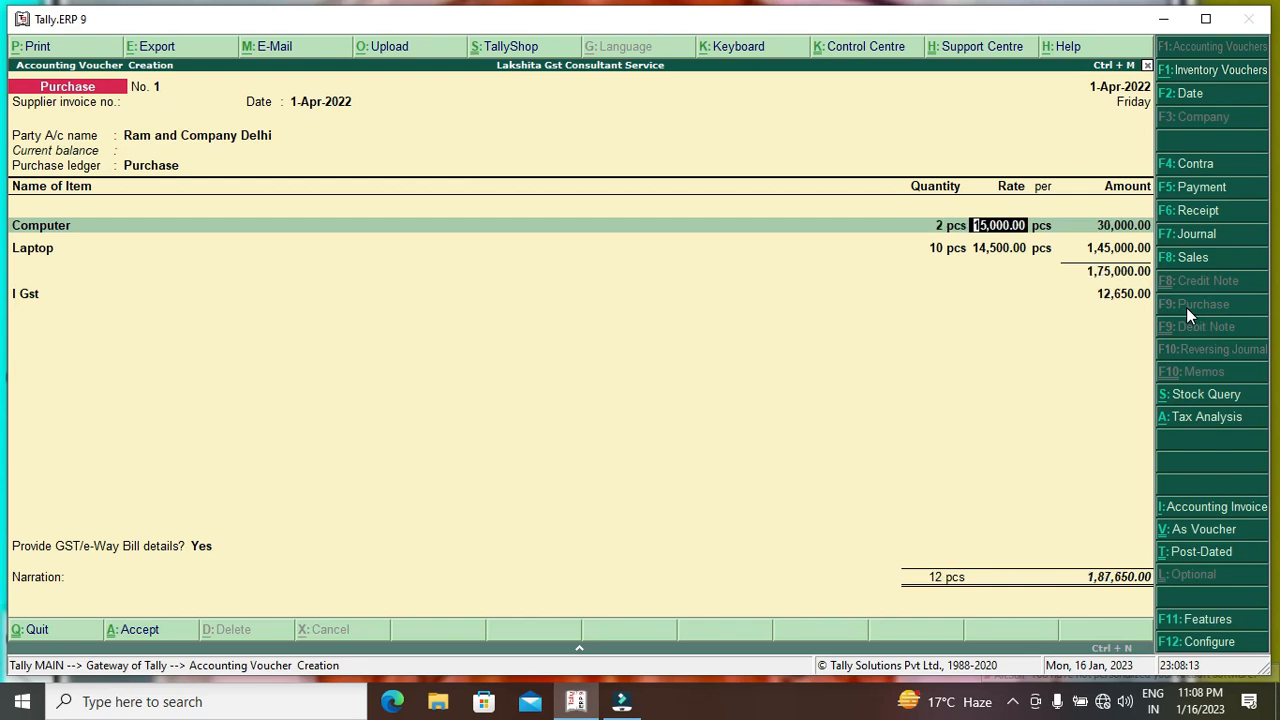
{"action": "type", "text": "7500"}
{"action": "key", "text": "Return"}
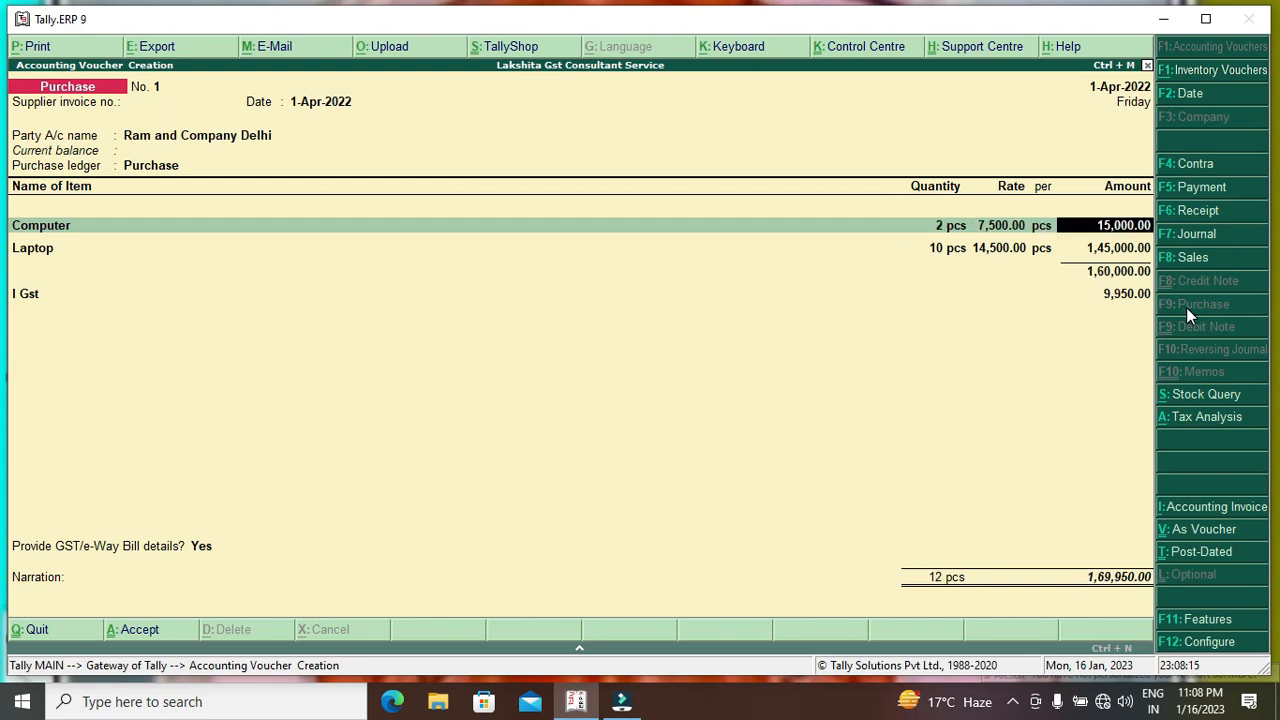
{"action": "key", "text": "Return"}
Set the Laptop line to 4 pcs at 4,500 and accept the 36,600 voucher.
{"action": "key", "text": "Return"}
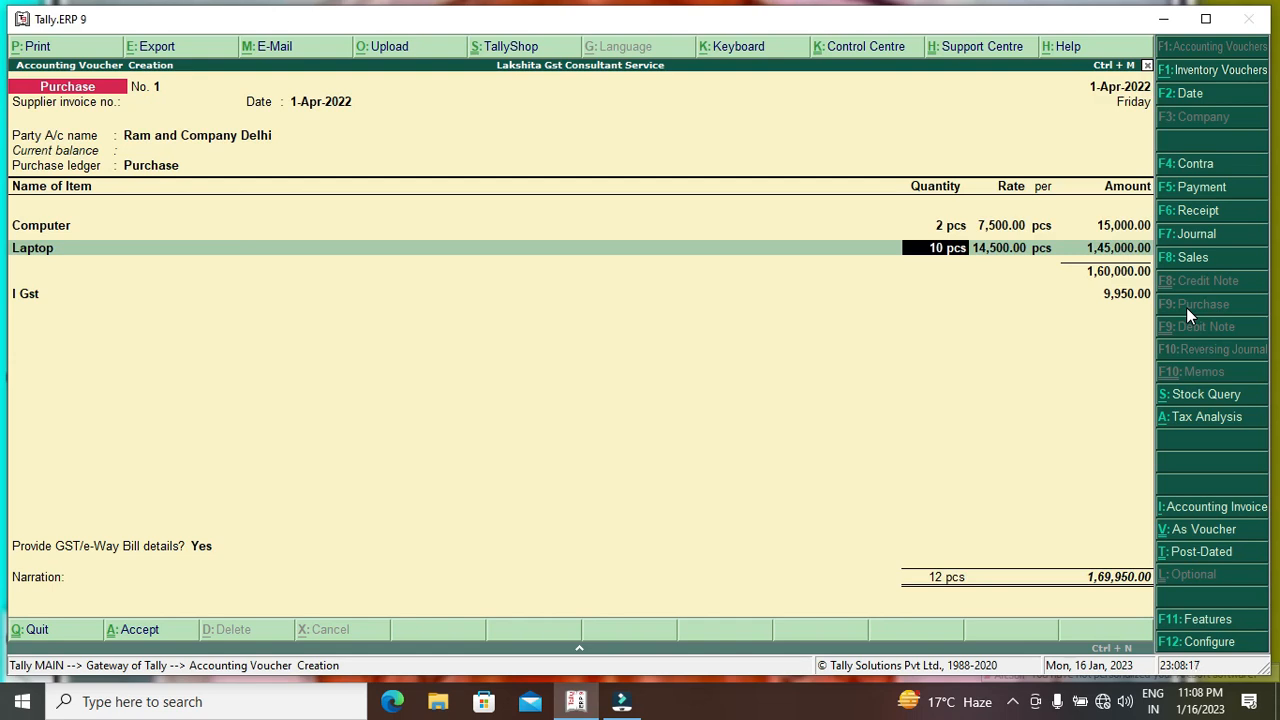
{"action": "type", "text": "4"}
{"action": "key", "text": "Return"}
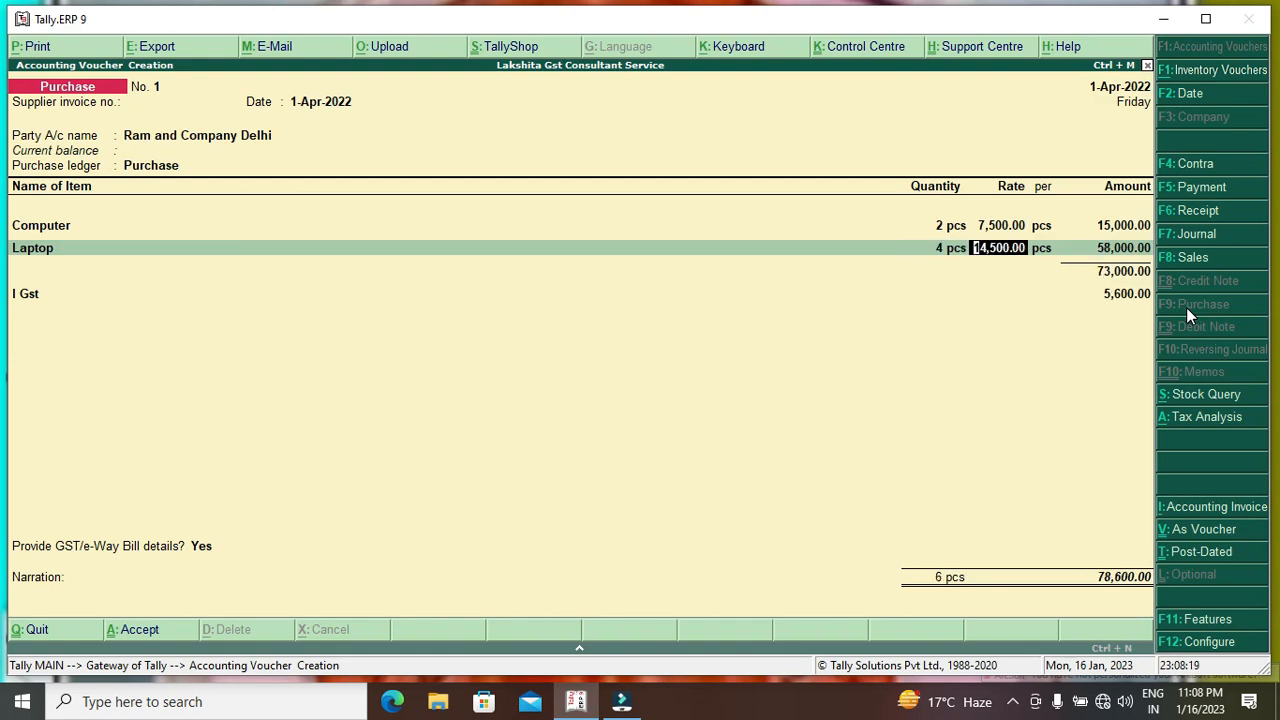
{"action": "type", "text": "4500"}
{"action": "key", "text": "Return"}
{"action": "key", "text": "Return"}
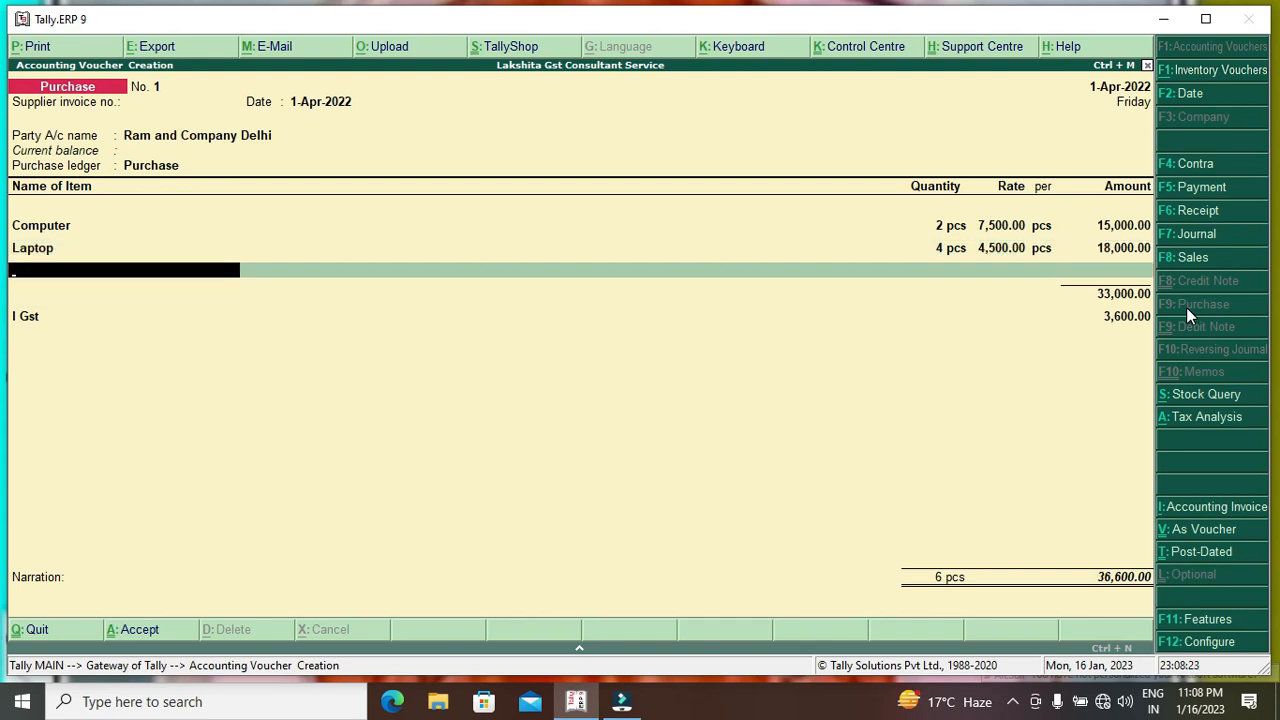
{"action": "key", "text": "Return"}
{"action": "key", "text": "Return"}
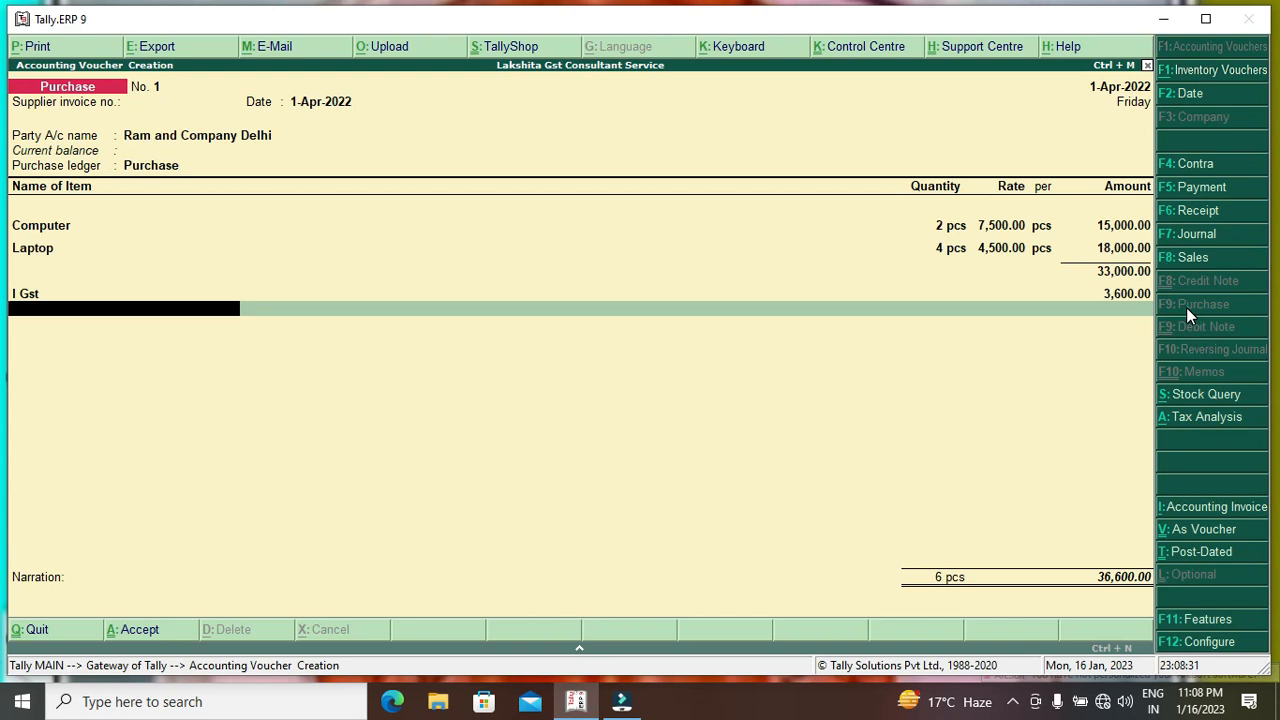
{"action": "key", "text": "Return"}
{"action": "key", "text": "Return"}
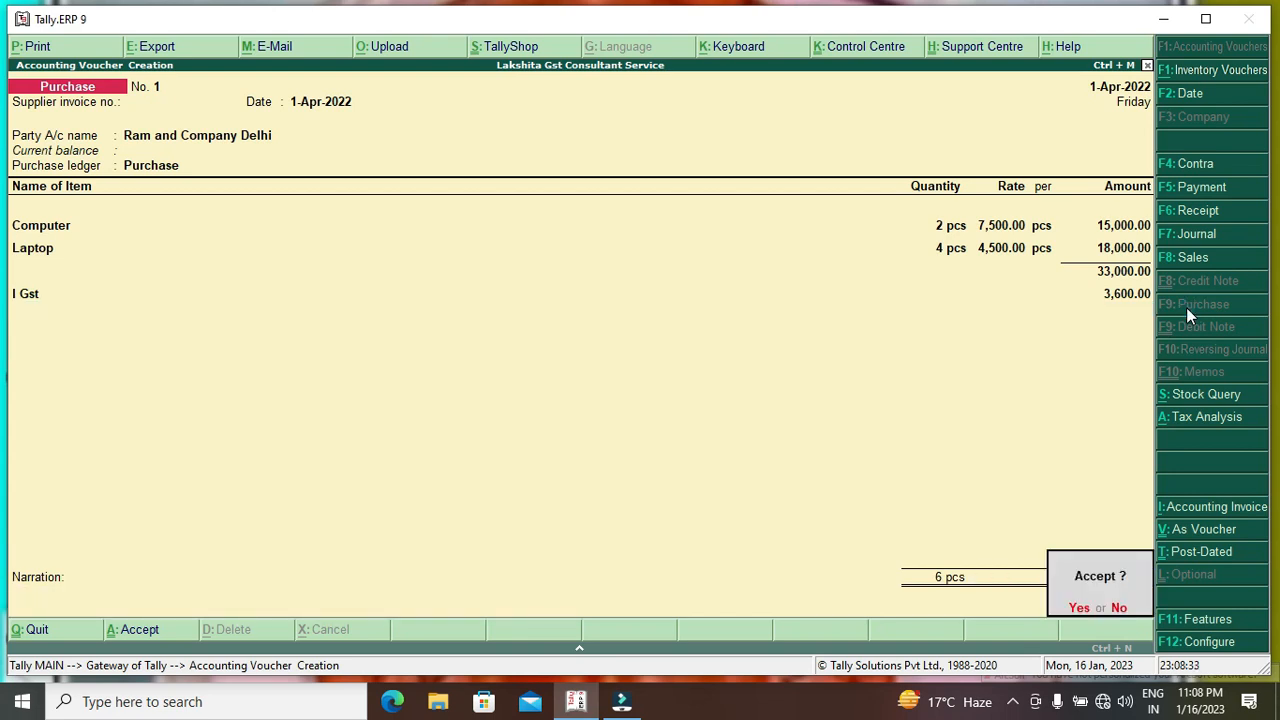
{"action": "key", "text": "Return"}
Choose Ram and Company Jaipur with the Purchase ledger and add Computer, 2 pcs.
{"action": "key", "text": "Return"}
{"action": "key", "text": "Return"}
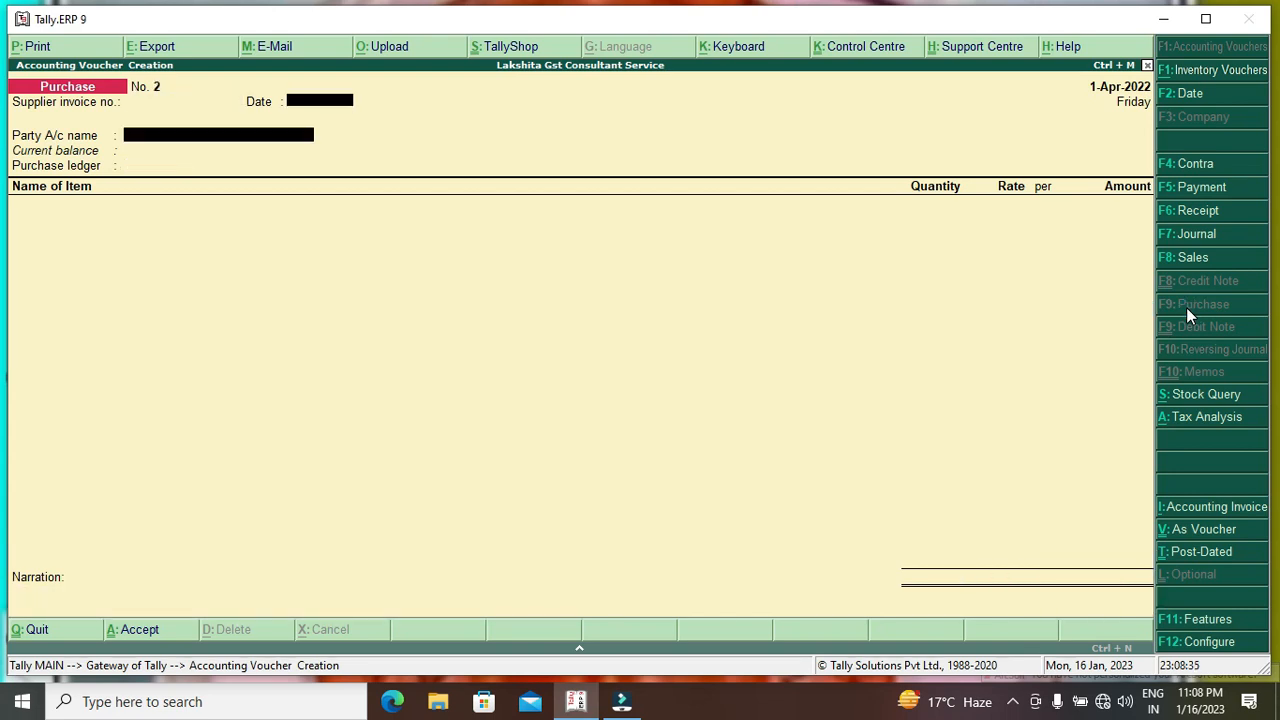
{"action": "key", "text": "Down"}
{"action": "key", "text": "Down"}
{"action": "key", "text": "Return"}
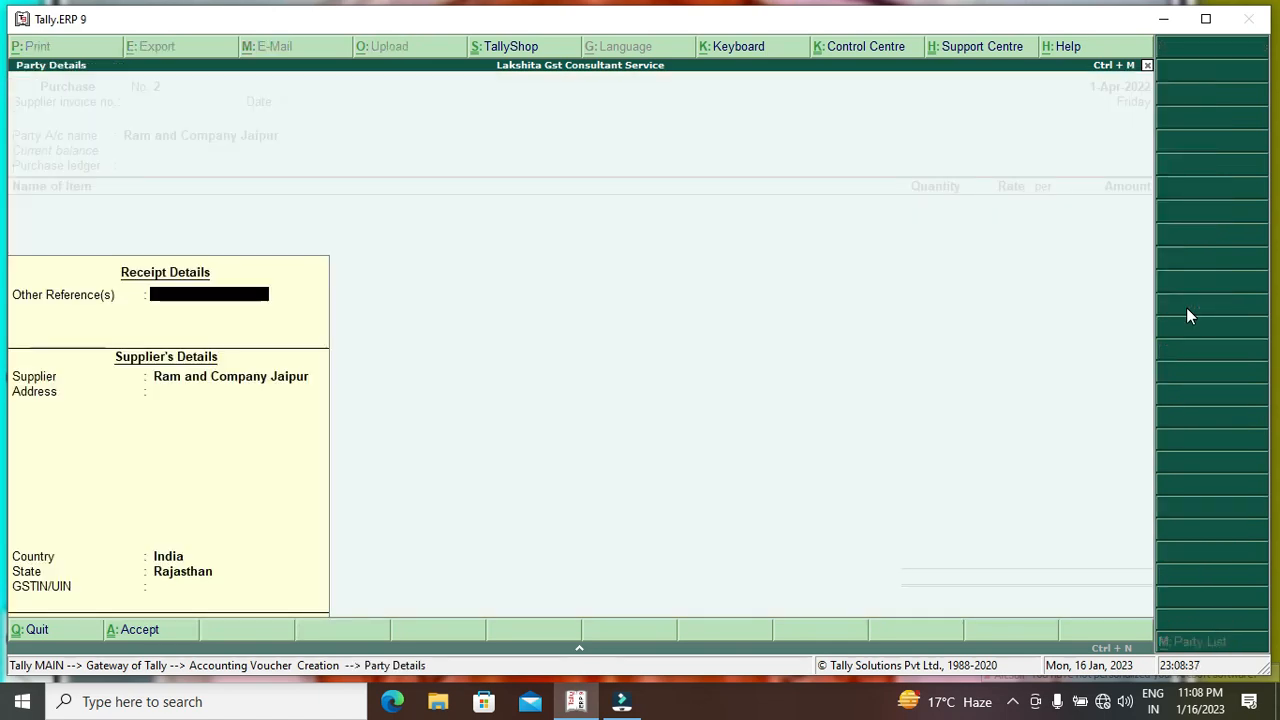
{"action": "key", "text": "Return"}
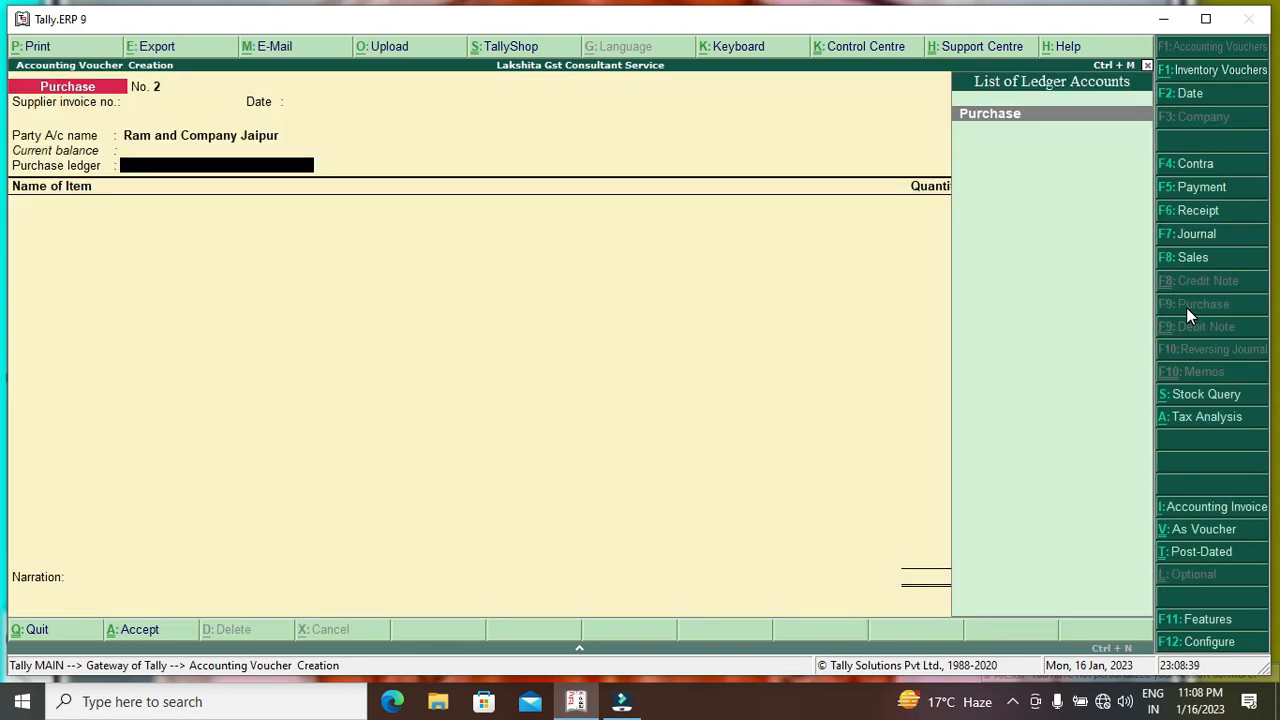
{"action": "key", "text": "Return"}
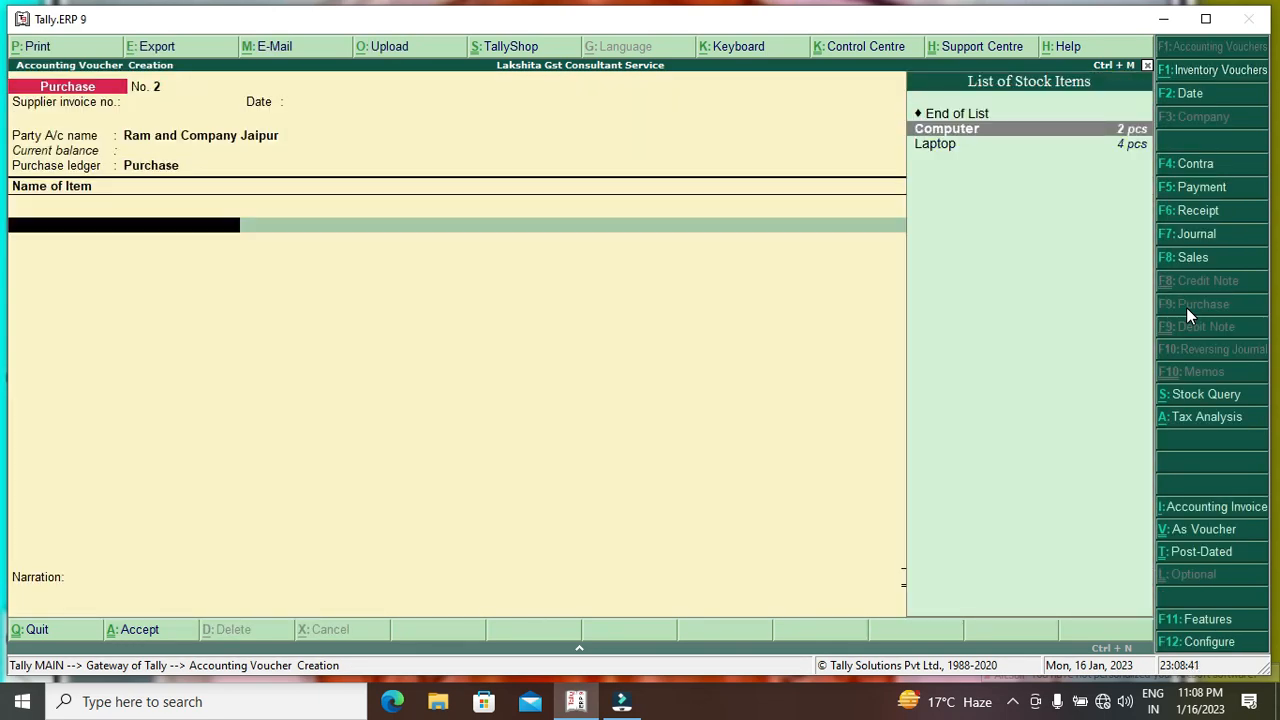
{"action": "key", "text": "Return"}
{"action": "type", "text": "2 pcs"}
{"action": "key", "text": "Return"}
{"action": "key", "text": "Return"}
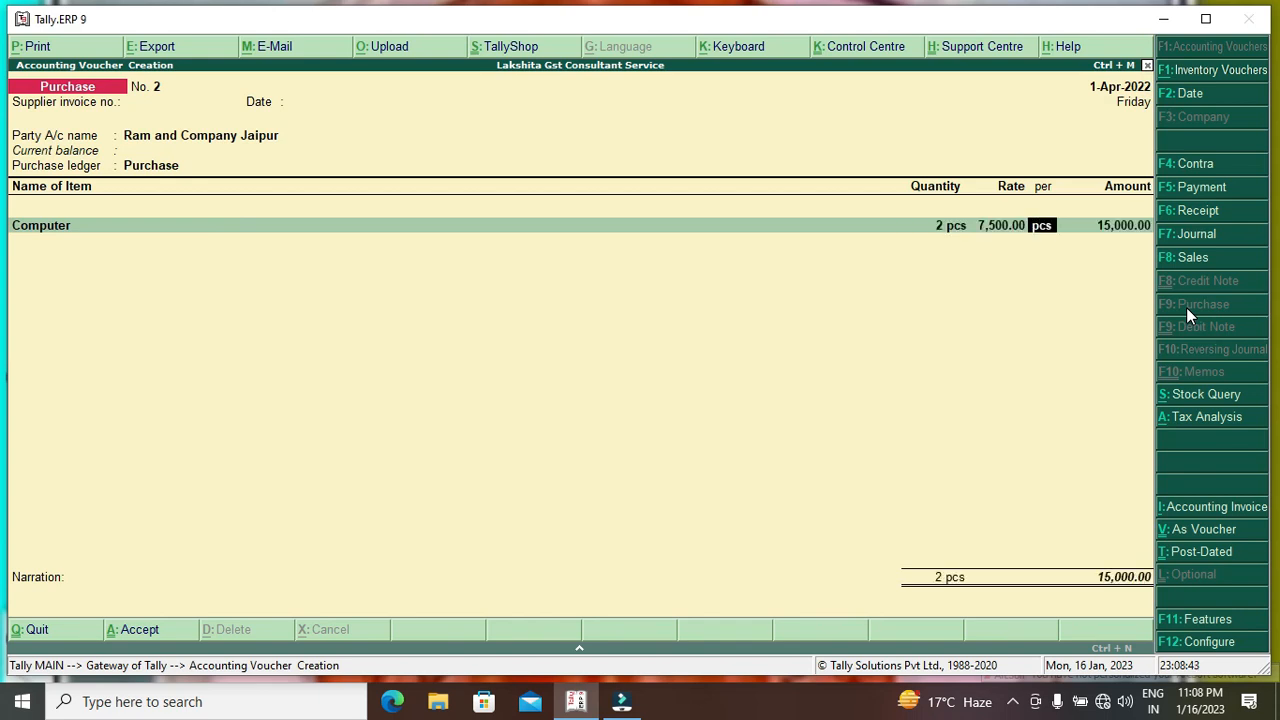
{"action": "key", "text": "Return"}
{"action": "key", "text": "Return"}
Add Laptop 4 pcs, S Gst and C Gst at 1,800 each, then view Tax Analysis.
{"action": "key", "text": "Down"}
{"action": "key", "text": "Down"}
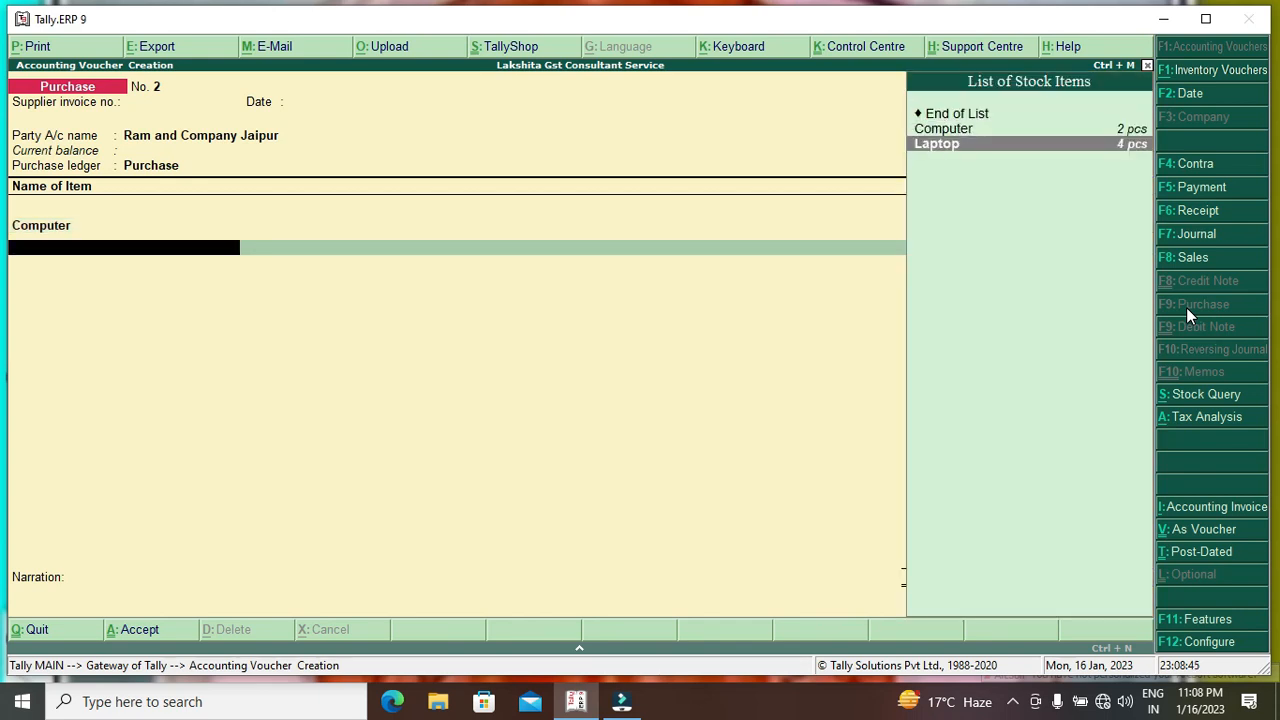
{"action": "key", "text": "Return"}
{"action": "type", "text": "4"}
{"action": "key", "text": "Return"}
{"action": "key", "text": "Return"}
{"action": "key", "text": "Return"}
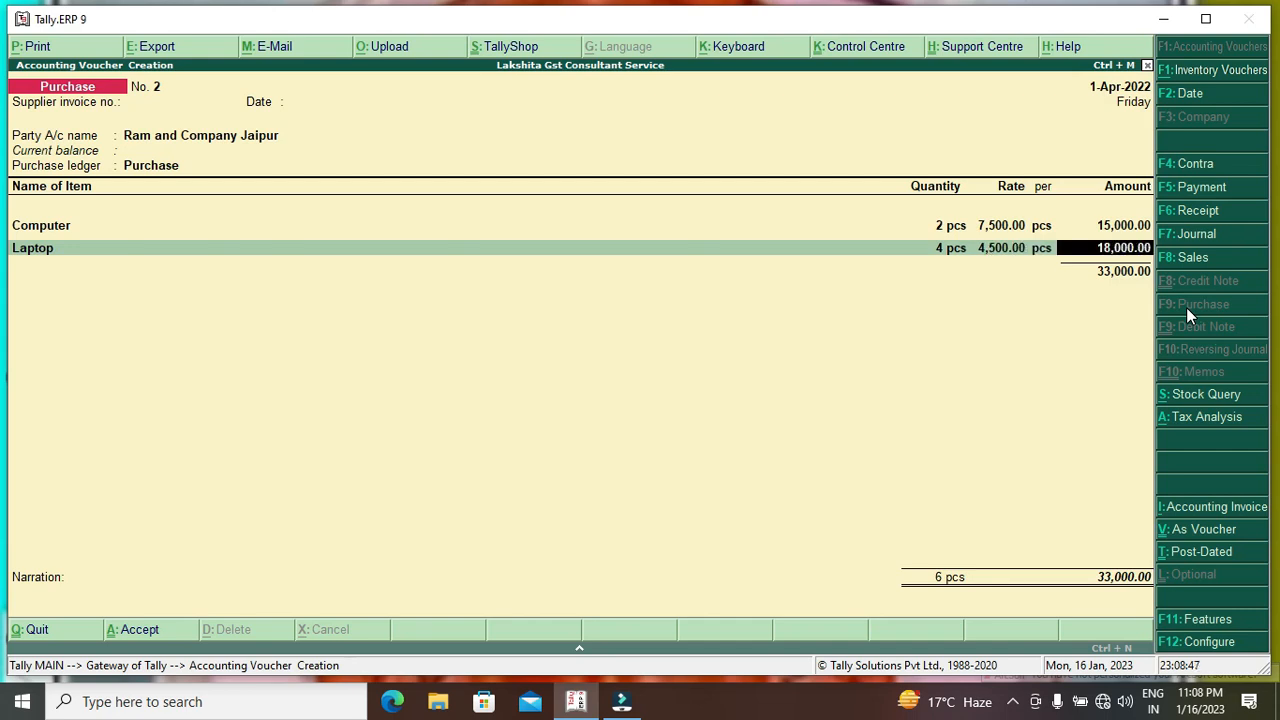
{"action": "key", "text": "Return"}
{"action": "type", "text": "s"}
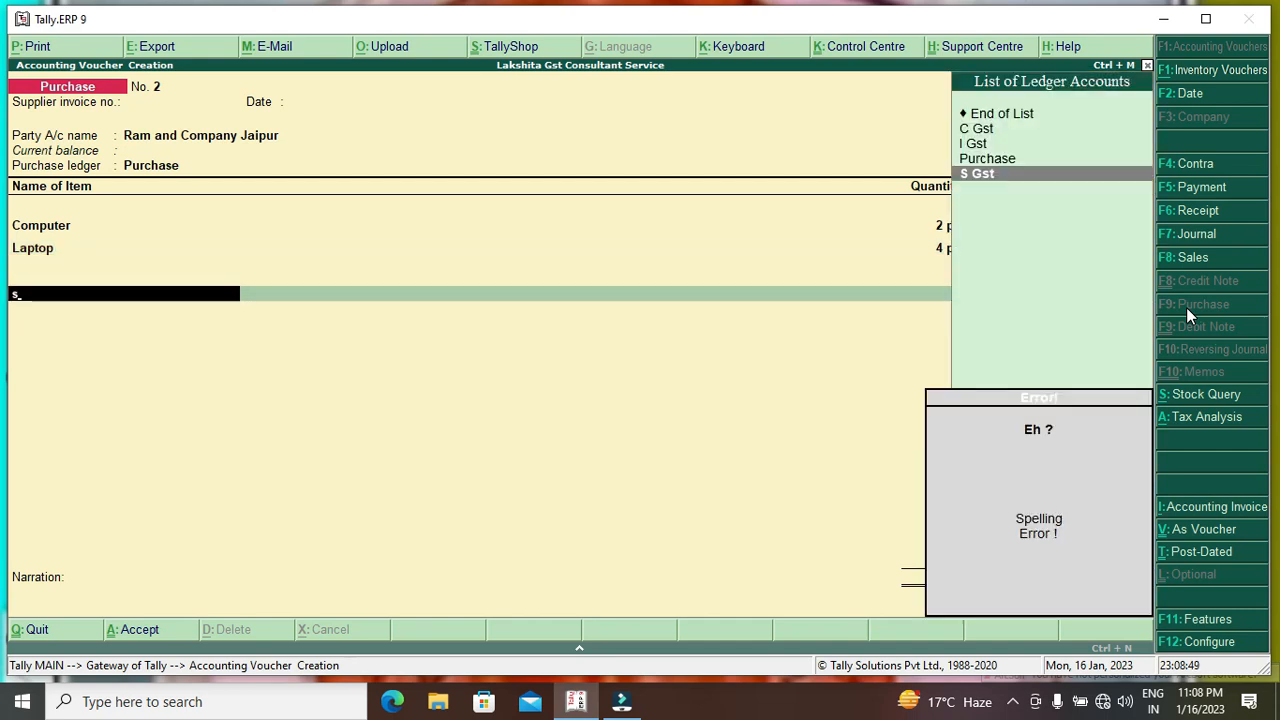
{"action": "key", "text": "Return"}
{"action": "key", "text": "Return"}
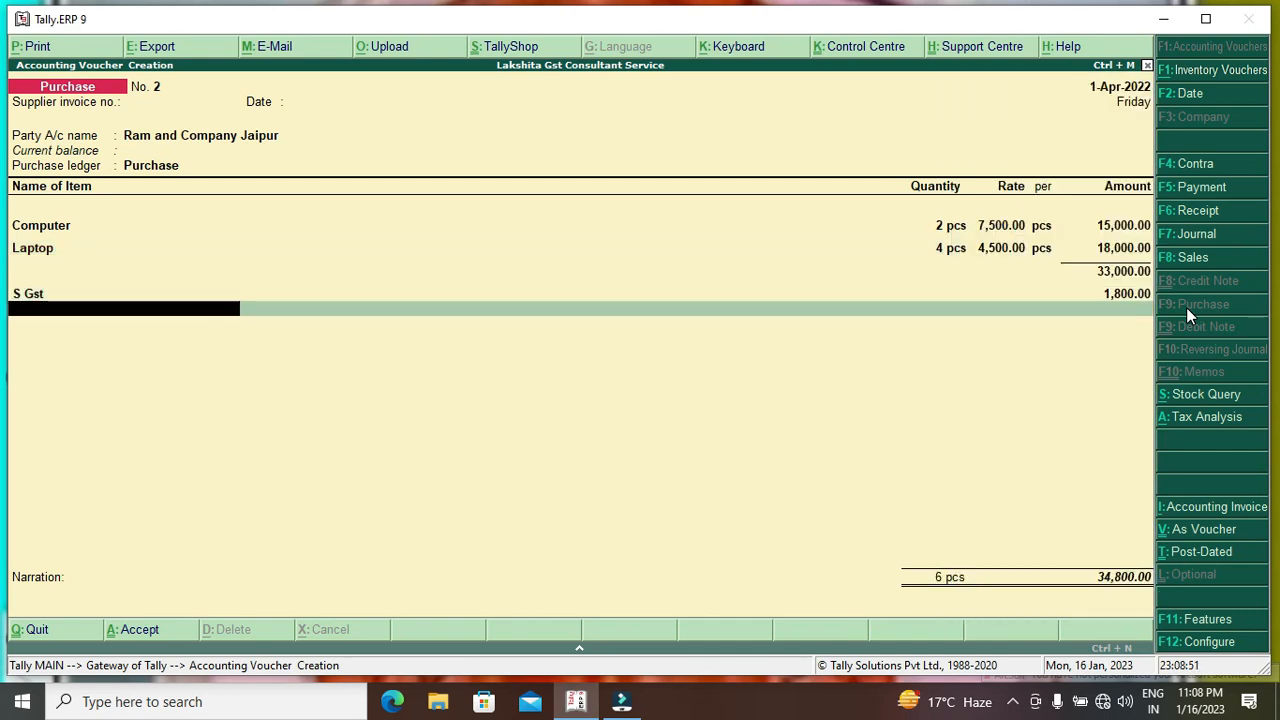
{"action": "type", "text": "c"}
{"action": "key", "text": "Return"}
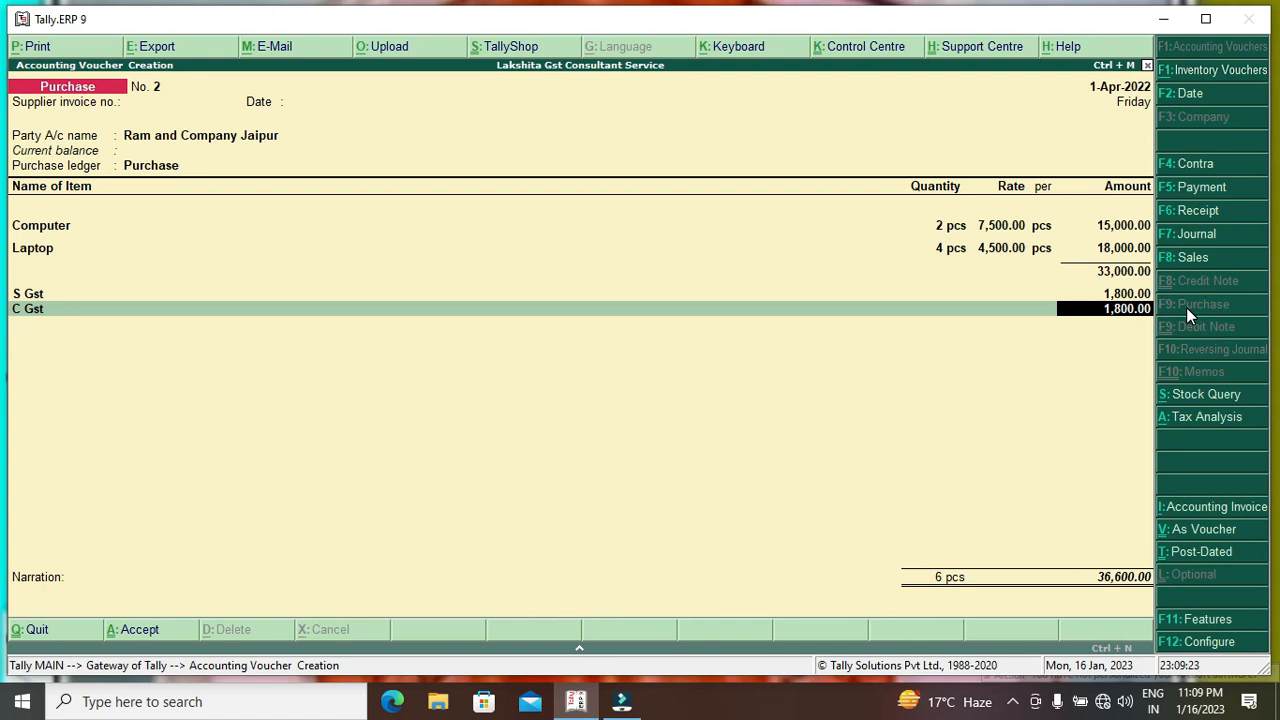
{"action": "key", "text": "alt+a"}
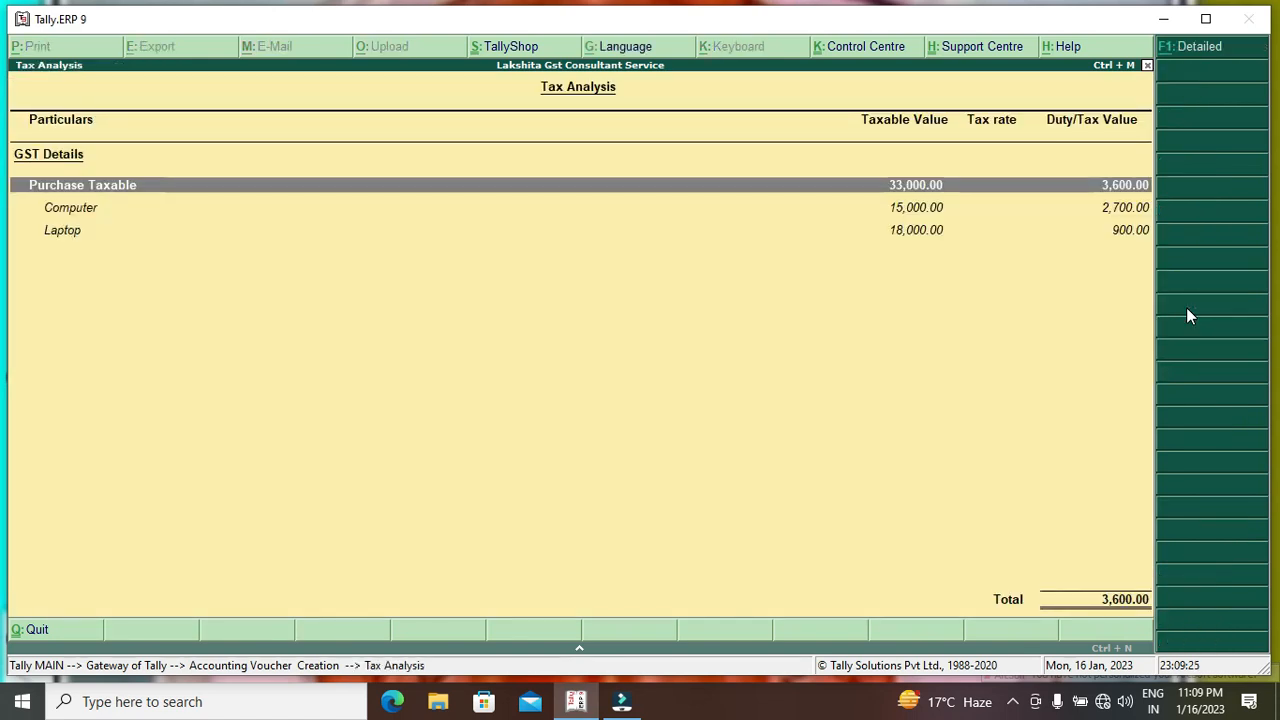
Review the detailed state and central tax rows for Computer and Laptop.
{"action": "key", "text": "F1"}
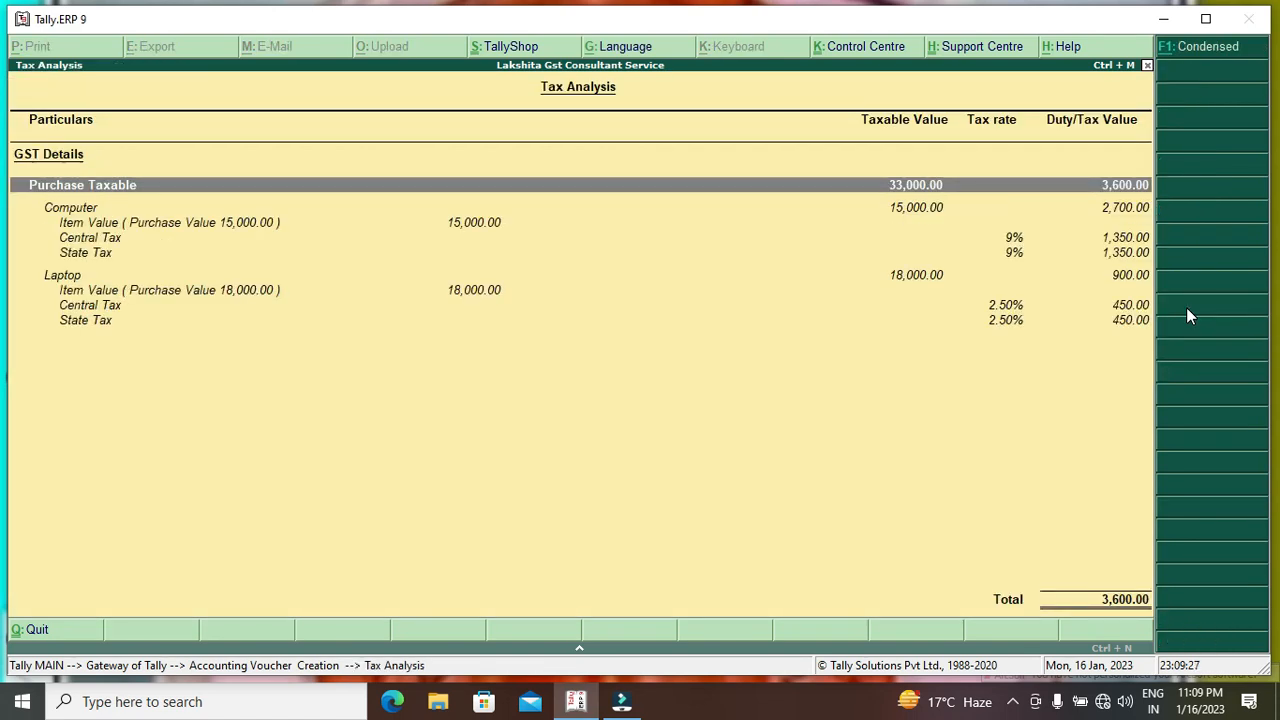
{"action": "key", "text": "Down"}
{"action": "key", "text": "Down"}
{"action": "key", "text": "Down"}
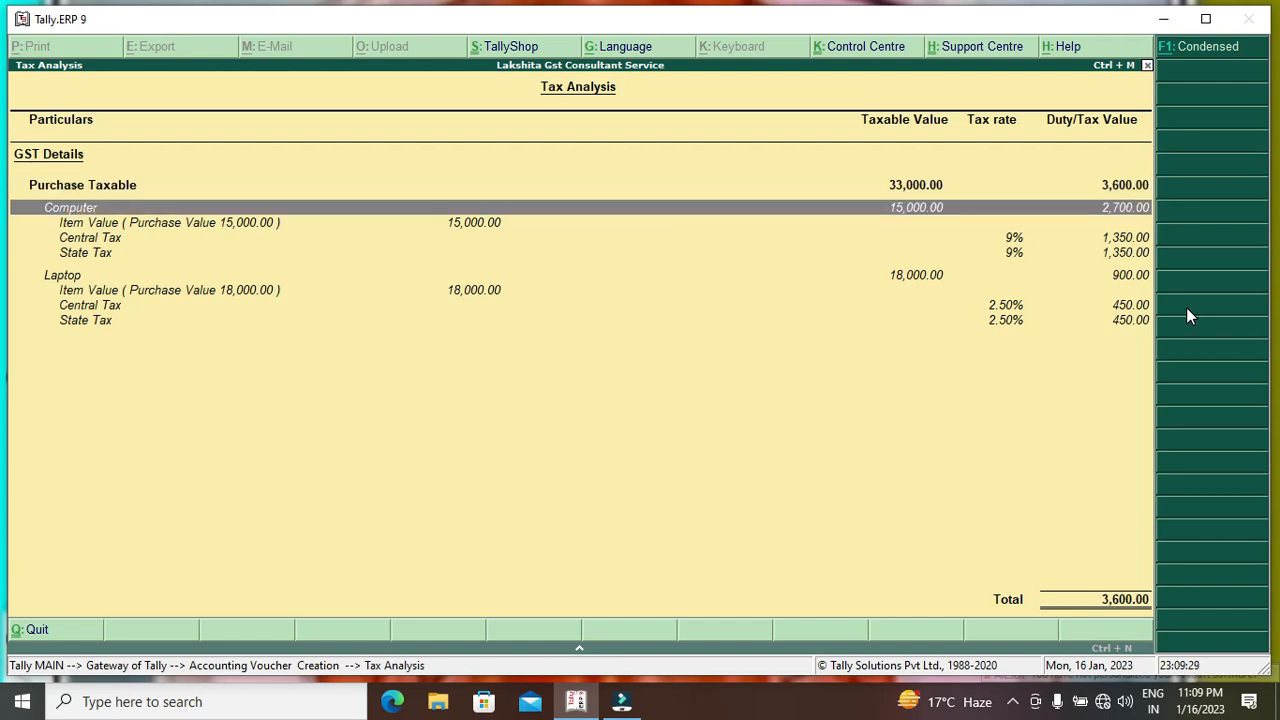
{"action": "key", "text": "Down"}
{"action": "key", "text": "Up"}
{"action": "key", "text": "Down"}
{"action": "key", "text": "Down"}
{"action": "key", "text": "Down"}
{"action": "key", "text": "Down"}
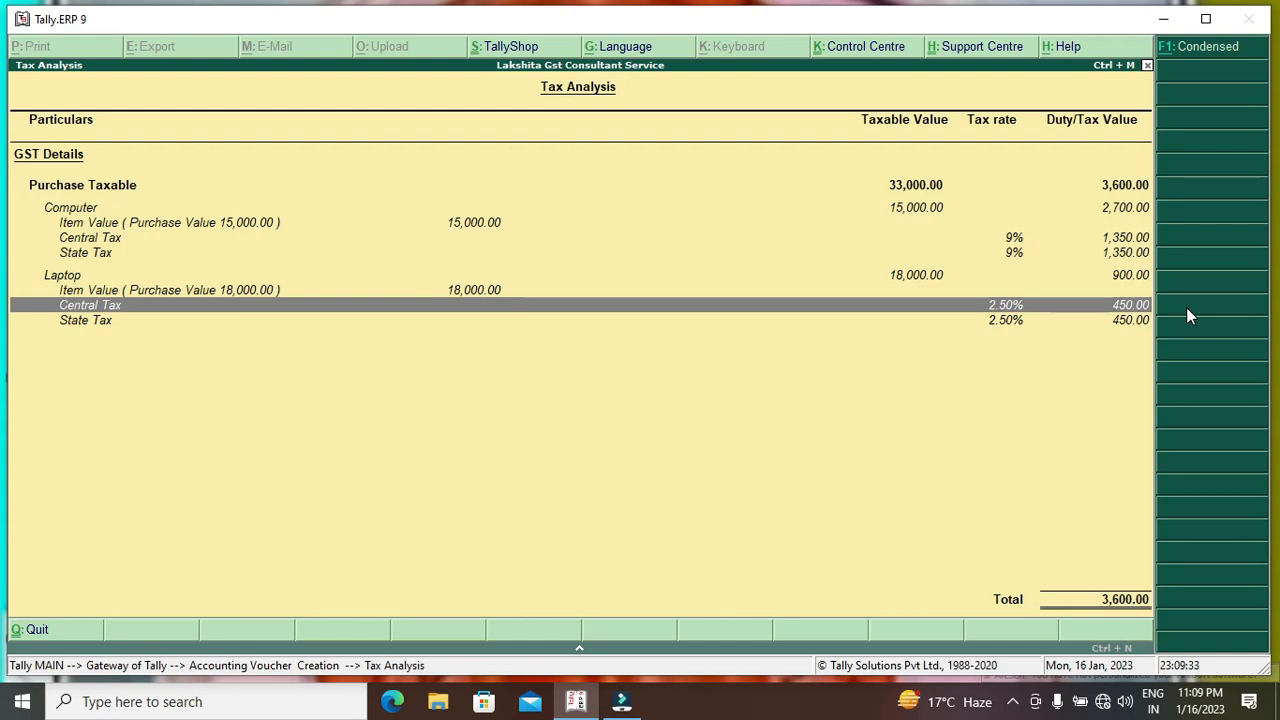
{"action": "key", "text": "Down"}
{"action": "key", "text": "Up"}
{"action": "key", "text": "Up"}
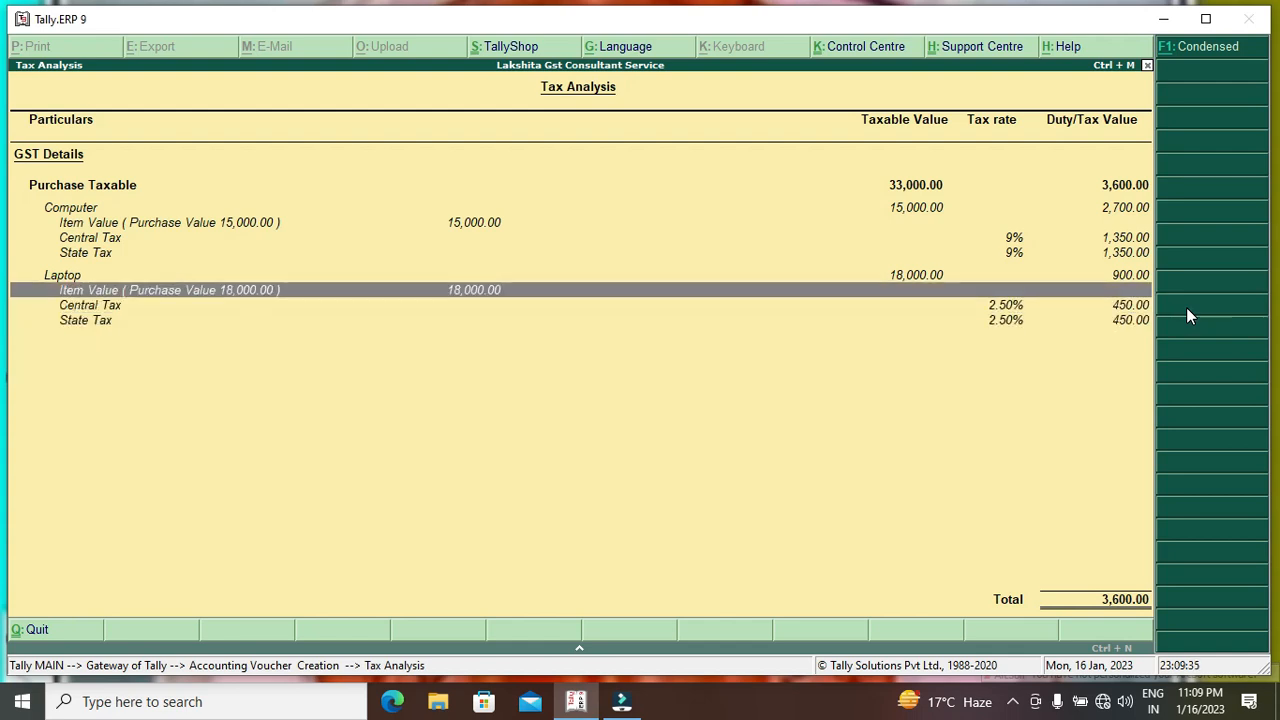
{"action": "key", "text": "Up"}
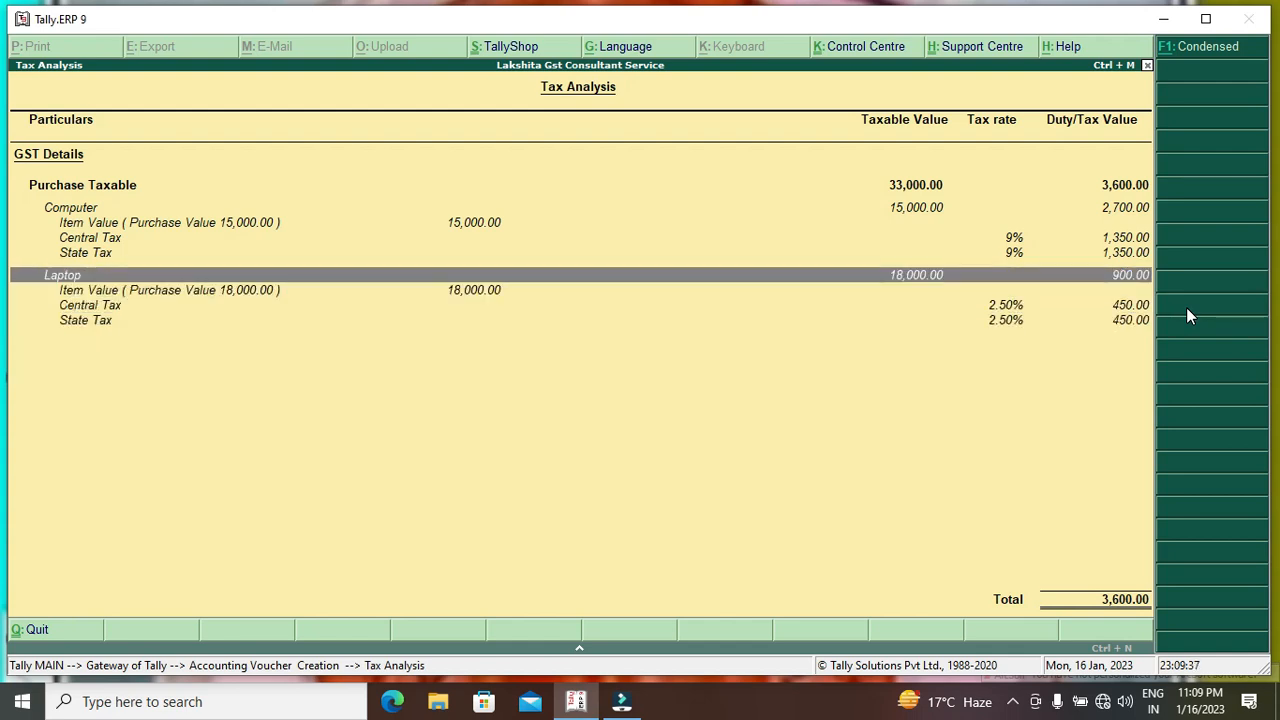
{"action": "key", "text": "Up"}
{"action": "key", "text": "Up"}
{"action": "key", "text": "Up"}
{"action": "key", "text": "Up"}
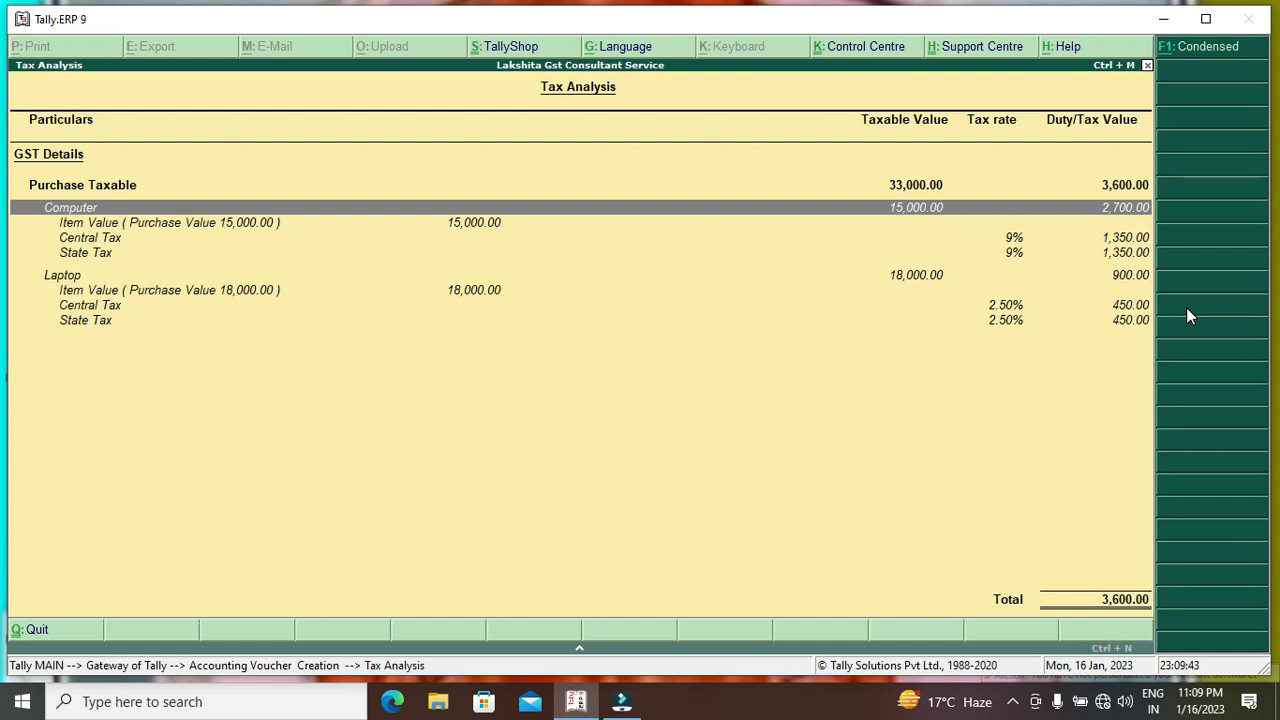
{"action": "key", "text": "Escape"}
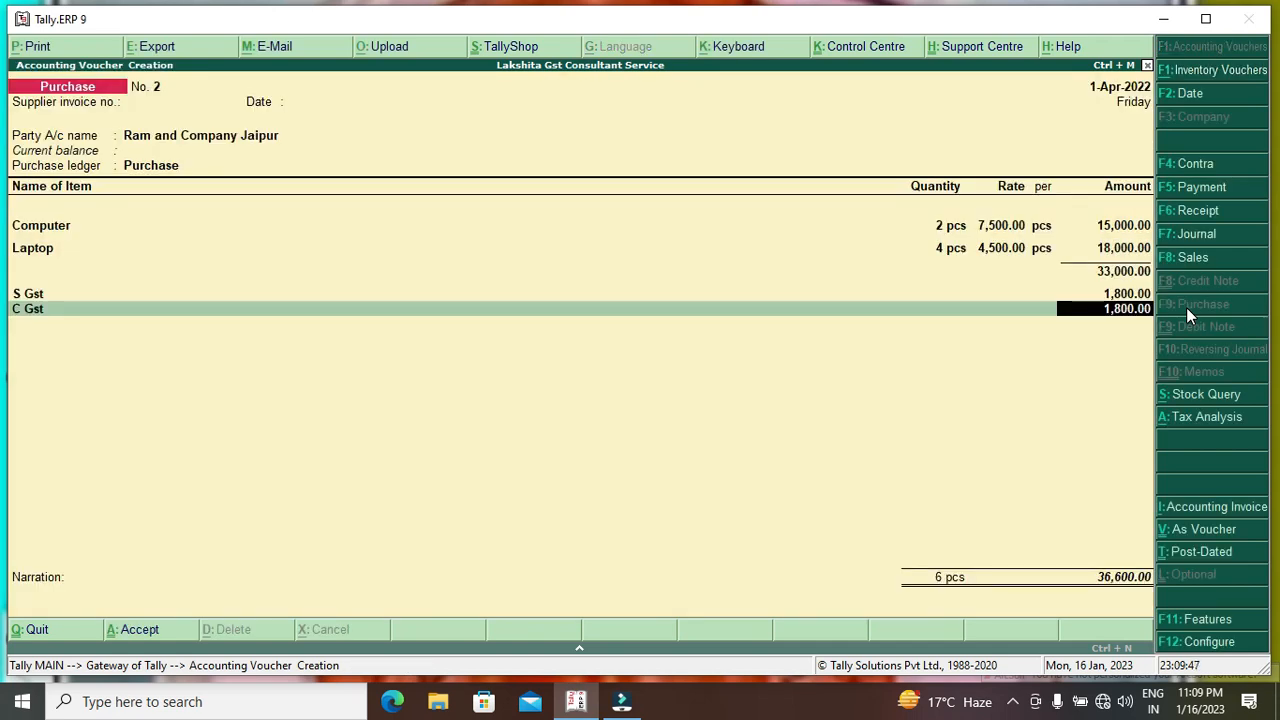
Accept purchase voucher No. 2 and return to the Gateway of Tally.
{"action": "key", "text": "Return"}
{"action": "key", "text": "Return"}
{"action": "key", "text": "Return"}
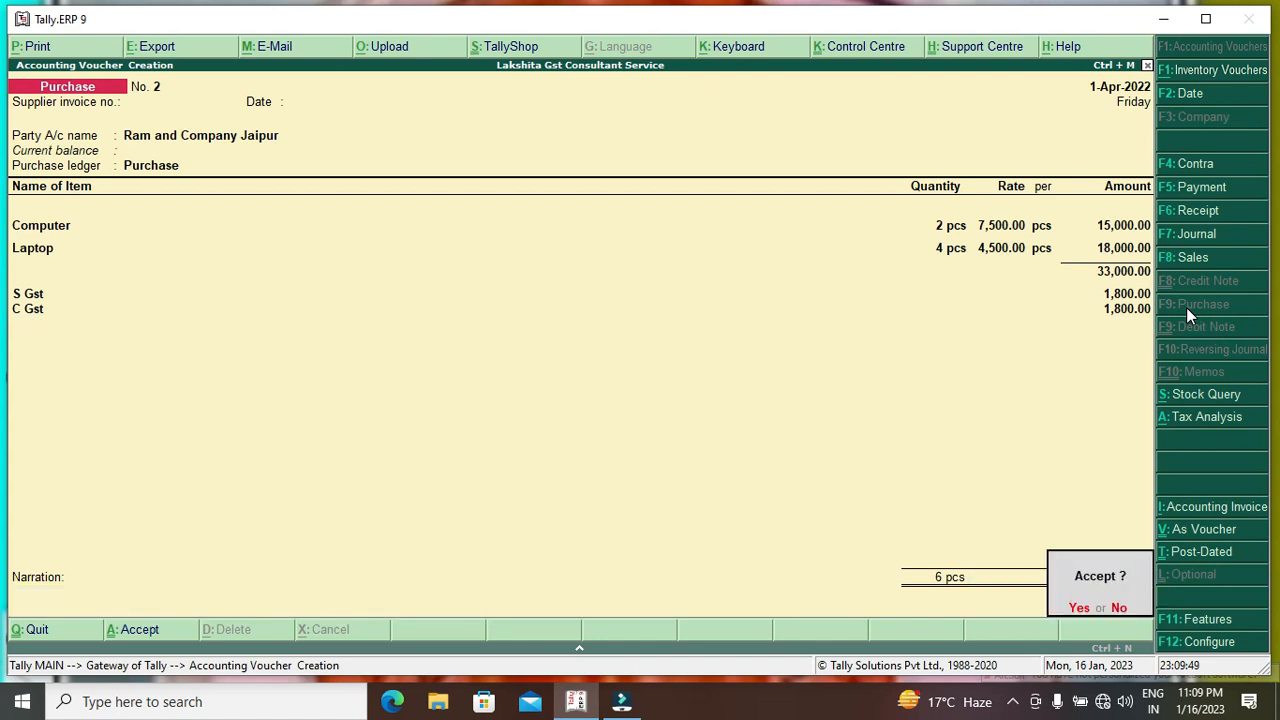
{"action": "key", "text": "Return"}
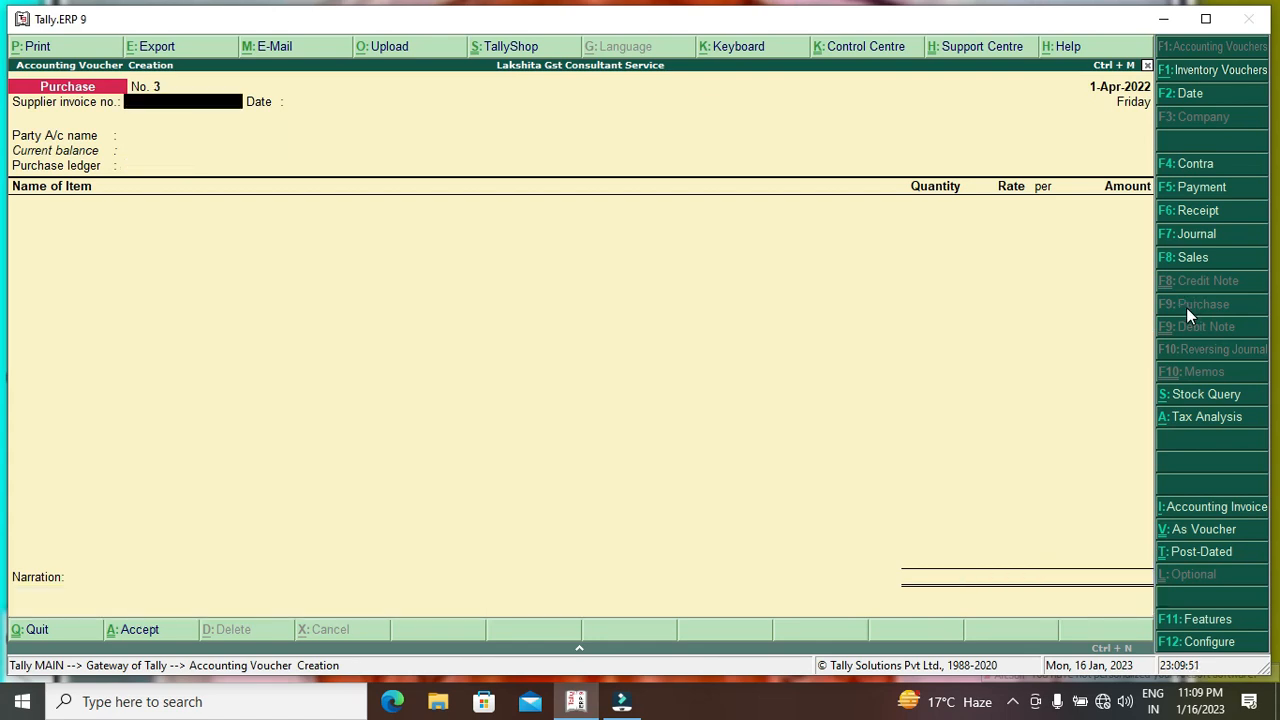
{"action": "key", "text": "Escape"}
{"action": "key", "text": "Return"}
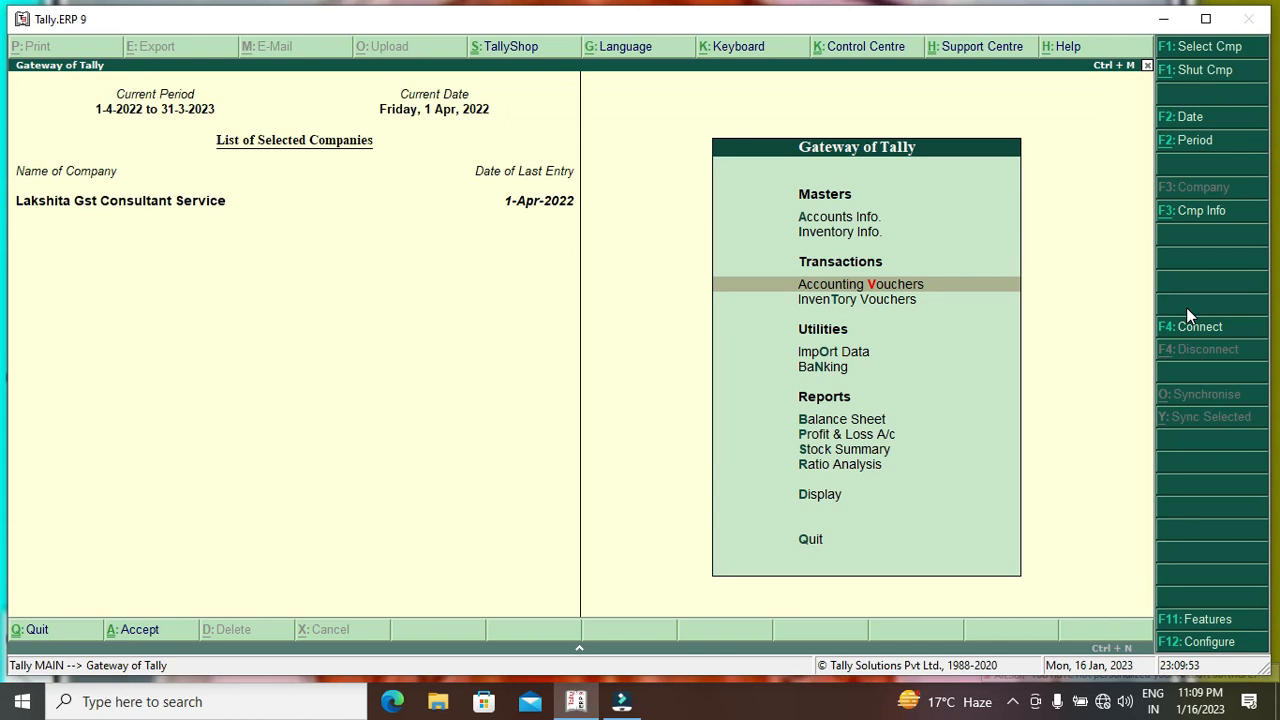
Go from voucher entry to the GSTR-1 returns summary under Statutory Reports > GST.
{"action": "key", "text": "Escape"}
{"action": "key", "text": "Escape"}
{"action": "key", "text": "Down"}
{"action": "key", "text": "Down"}
{"action": "key", "text": "Down"}
{"action": "key", "text": "Down"}
{"action": "key", "text": "Down"}
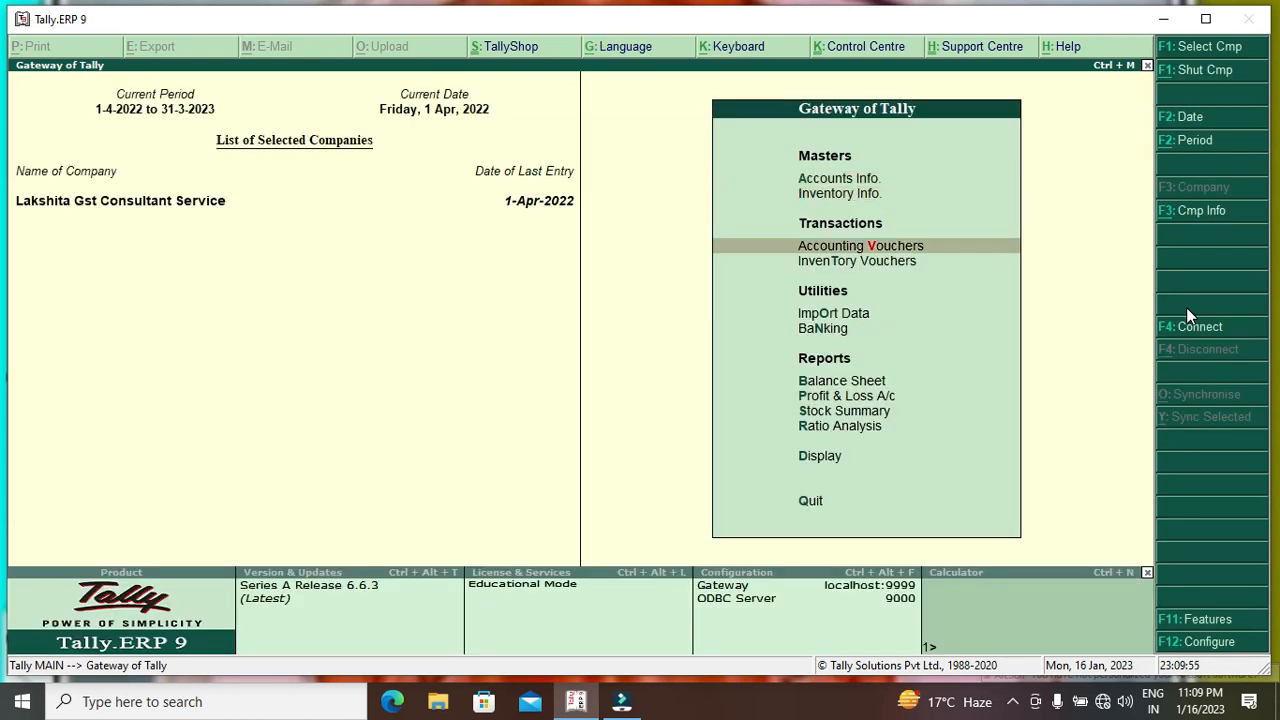
{"action": "key", "text": "Down"}
{"action": "key", "text": "Down"}
{"action": "key", "text": "Down"}
{"action": "key", "text": "Down"}
{"action": "key", "text": "Down"}
{"action": "key", "text": "Return"}
{"action": "key", "text": "Down"}
{"action": "key", "text": "Down"}
{"action": "key", "text": "Down"}
{"action": "key", "text": "Down"}
{"action": "key", "text": "Down"}
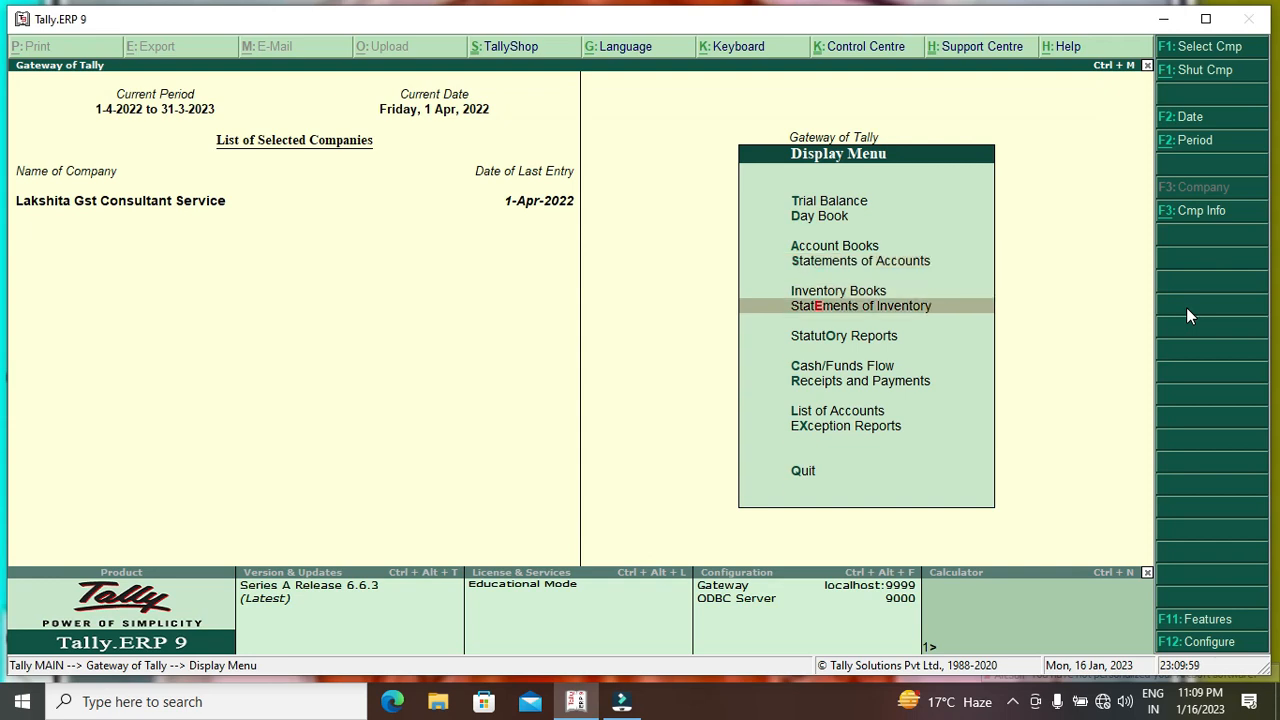
{"action": "key", "text": "Down"}
{"action": "key", "text": "Return"}
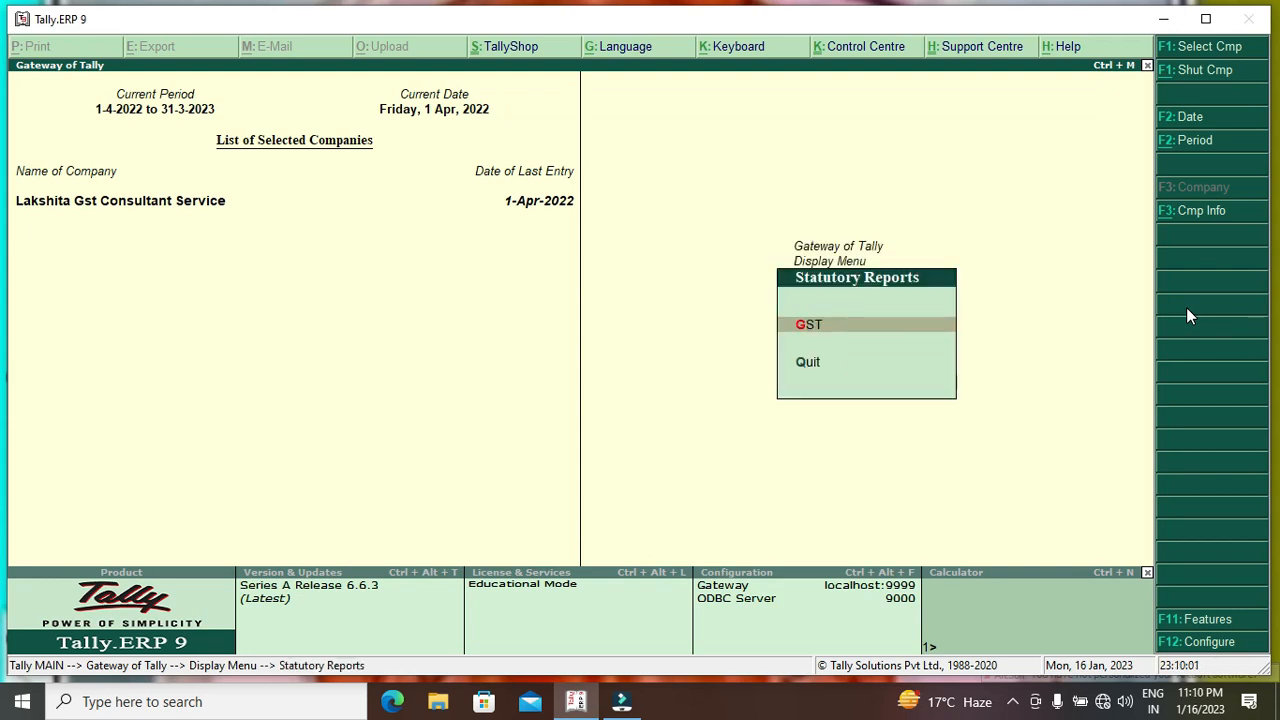
{"action": "key", "text": "Return"}
{"action": "key", "text": "Down"}
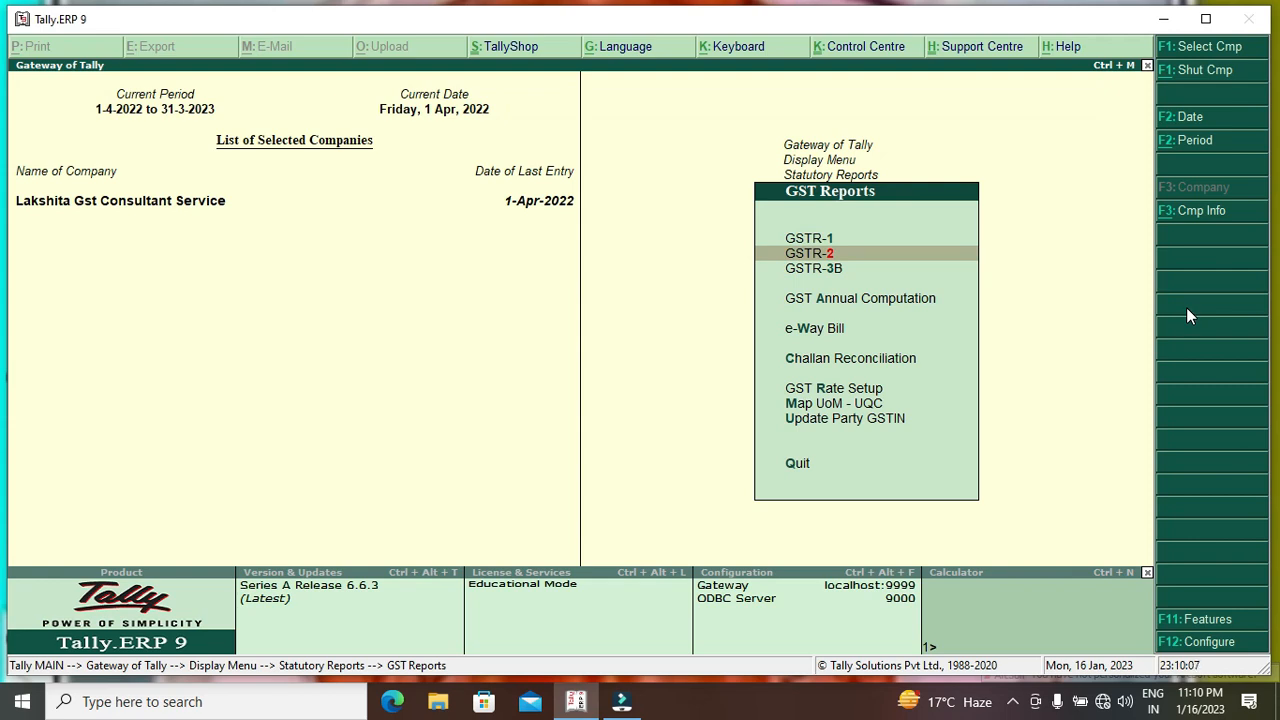
{"action": "key", "text": "Up"}
{"action": "key", "text": "Return"}
Review GSTR-1's vouchers not relevant for returns, then browse its invoice categories.
{"action": "key", "text": "Down"}
{"action": "key", "text": "Down"}
{"action": "key", "text": "Down"}
{"action": "key", "text": "Return"}
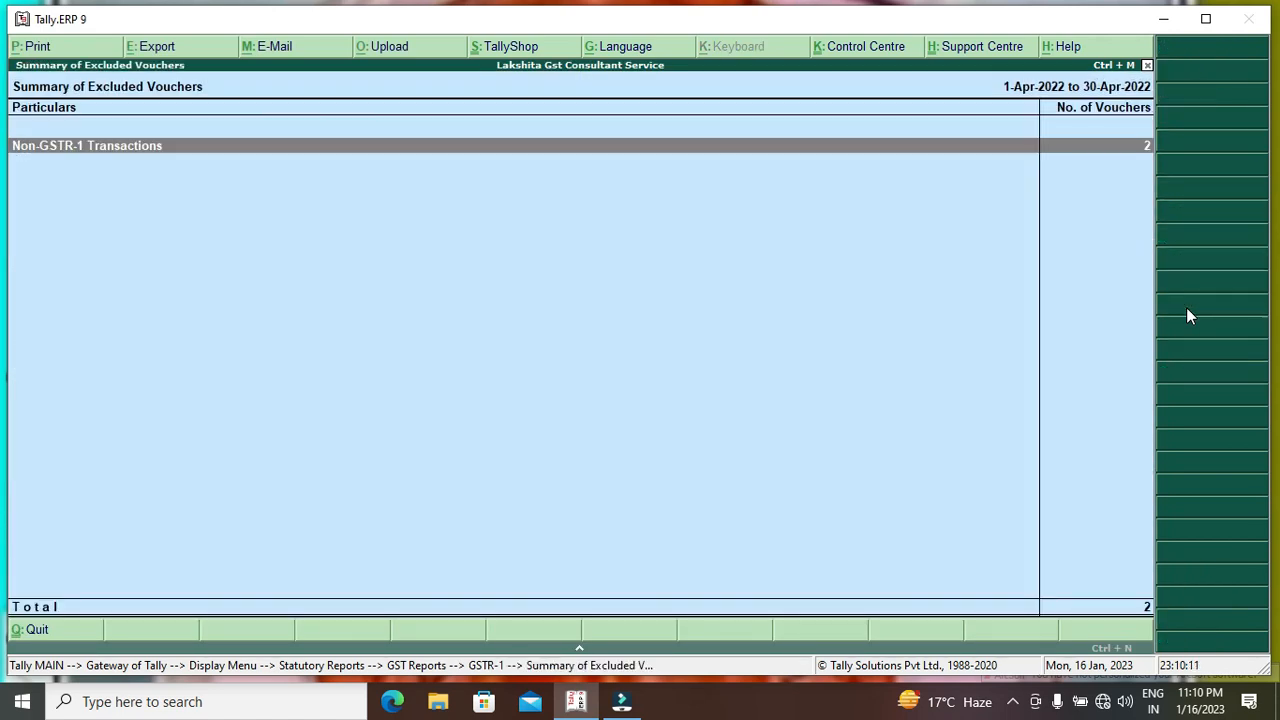
{"action": "key", "text": "Return"}
{"action": "key", "text": "Escape"}
{"action": "key", "text": "Escape"}
{"action": "key", "text": "Up"}
{"action": "key", "text": "Up"}
{"action": "key", "text": "Down"}
{"action": "key", "text": "Down"}
{"action": "key", "text": "Down"}
{"action": "key", "text": "Down"}
{"action": "key", "text": "Down"}
{"action": "key", "text": "Down"}
{"action": "key", "text": "Down"}
{"action": "key", "text": "Down"}
{"action": "key", "text": "Up"}
{"action": "key", "text": "Up"}
{"action": "key", "text": "Up"}
{"action": "key", "text": "Up"}
{"action": "key", "text": "Up"}
{"action": "key", "text": "Up"}
Review the GSTR-2 return: 2 B2B invoices, 66,000 taxable and 7,200 tax.
{"action": "key", "text": "Down"}
{"action": "key", "text": "Down"}
{"action": "key", "text": "Down"}
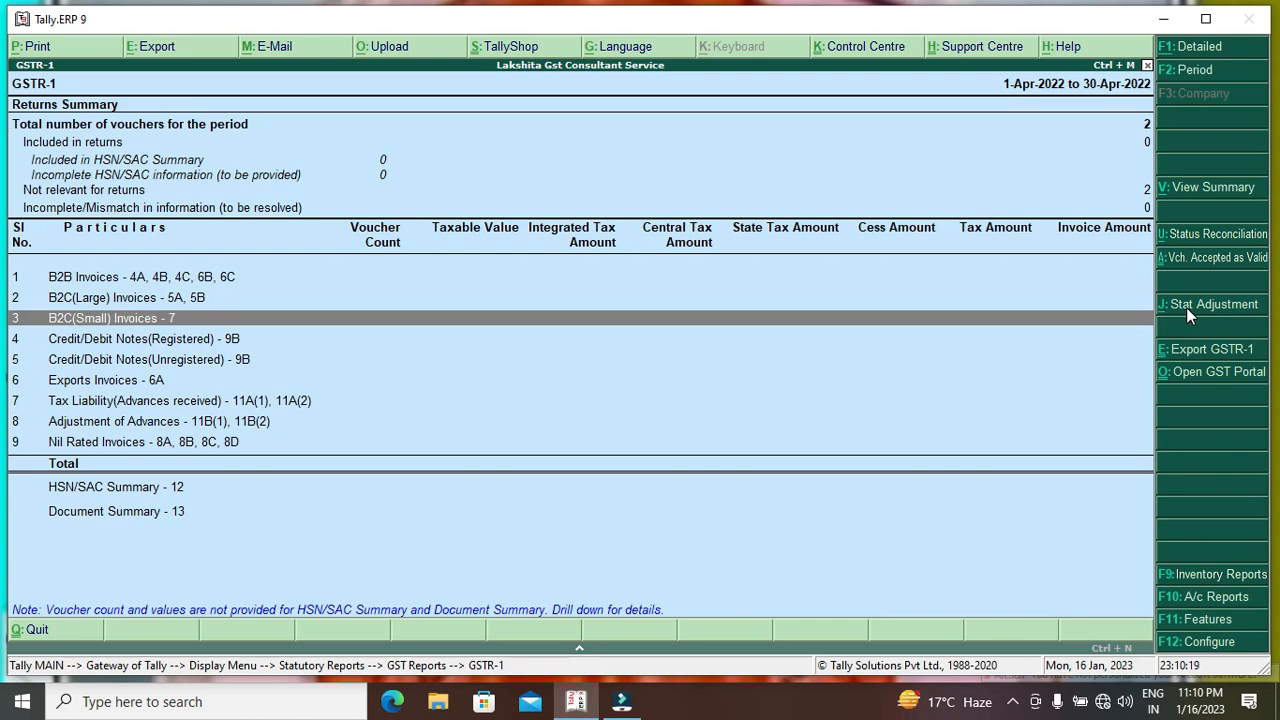
{"action": "key", "text": "Escape"}
{"action": "key", "text": "Down"}
{"action": "key", "text": "Return"}
{"action": "key", "text": "Down"}
{"action": "key", "text": "Down"}
{"action": "key", "text": "Down"}
{"action": "key", "text": "Down"}
{"action": "key", "text": "Down"}
{"action": "key", "text": "Down"}
{"action": "key", "text": "Down"}
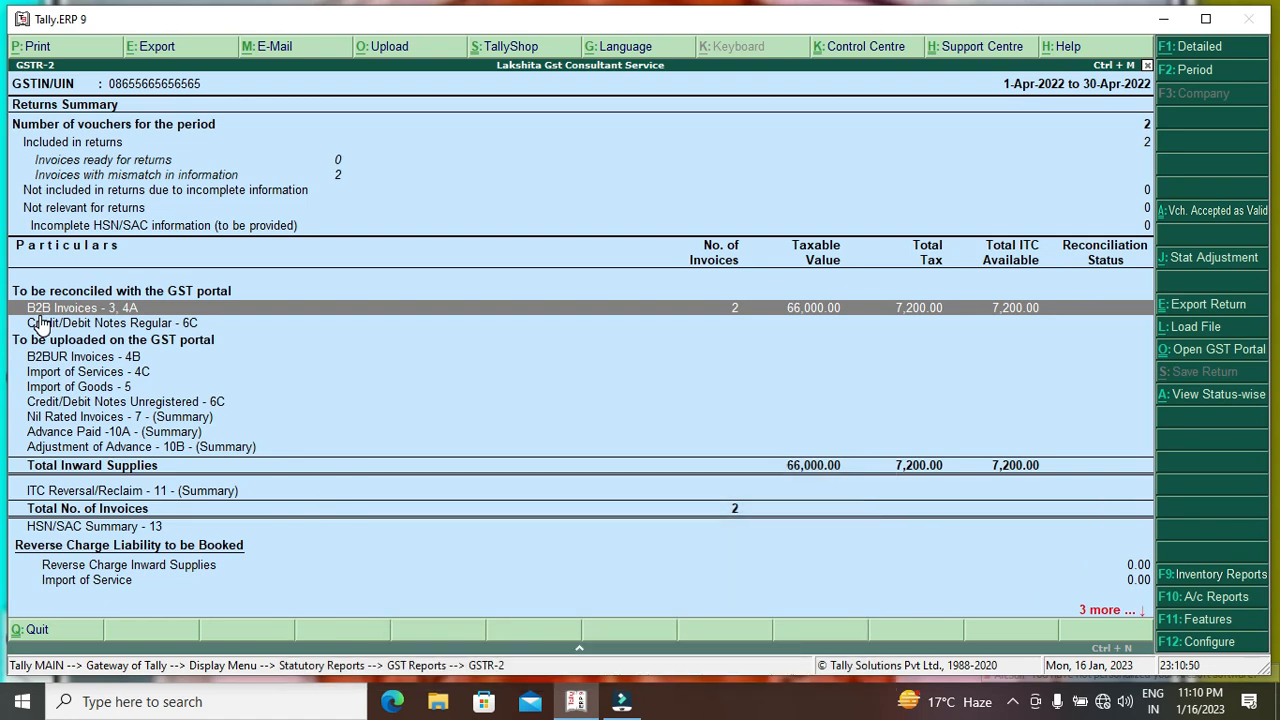
{"action": "key", "text": "Escape"}
Start a Sales voucher for party Shyam Sales Sikar using the Sales ledger.
{"action": "key", "text": "Escape"}
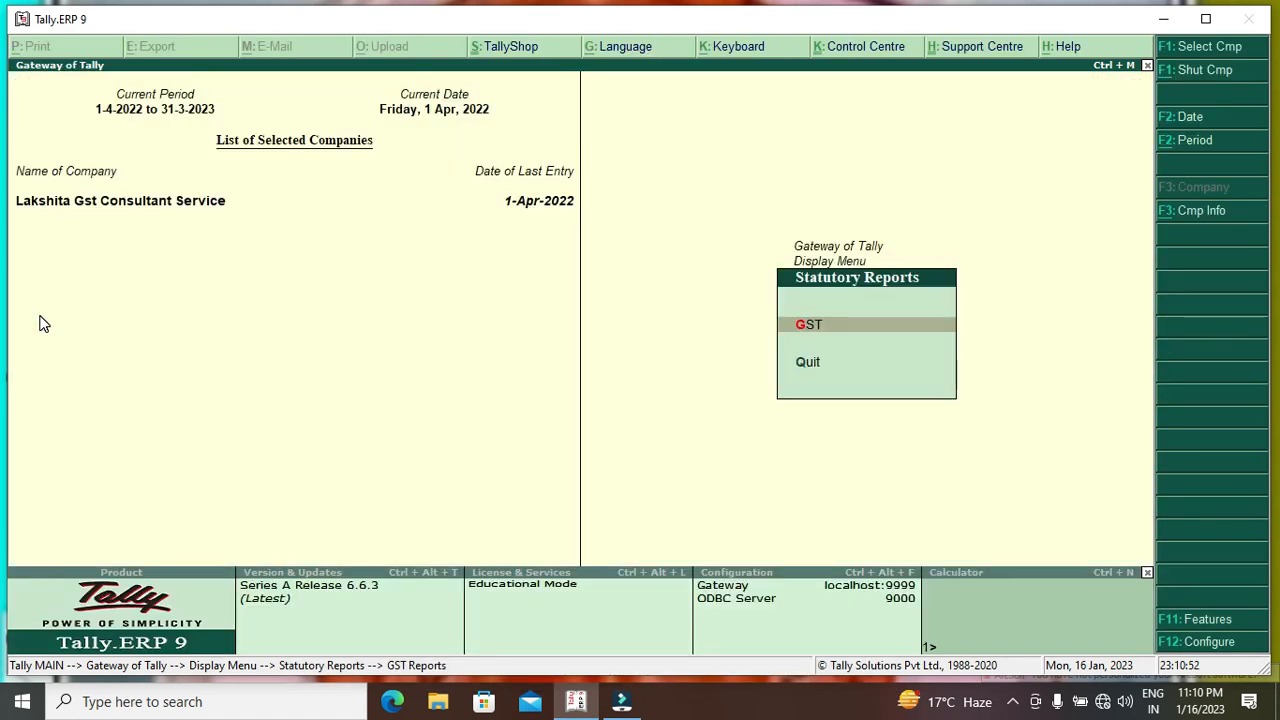
{"action": "key", "text": "Escape"}
{"action": "key", "text": "Escape"}
{"action": "key", "text": "Escape"}
{"action": "key", "text": "Escape"}
{"action": "key", "text": "Down"}
{"action": "key", "text": "Down"}
{"action": "key", "text": "Return"}
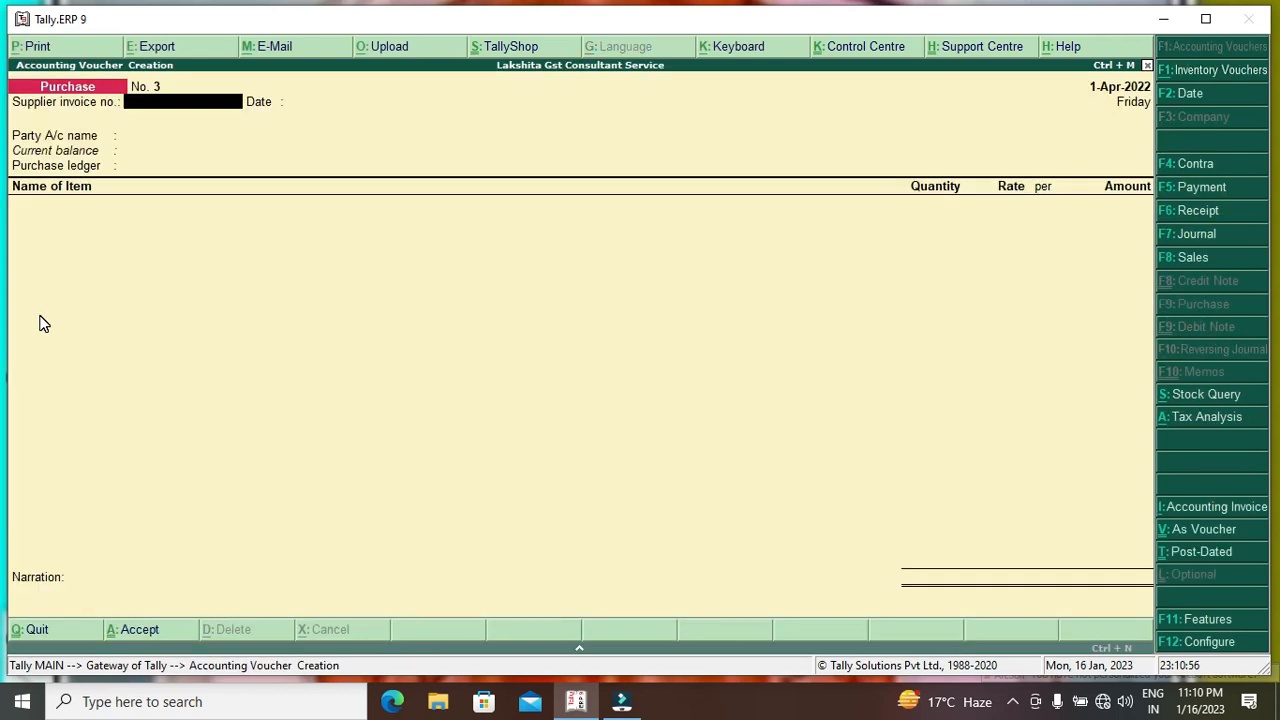
{"action": "key", "text": "F8"}
{"action": "key", "text": "Return"}
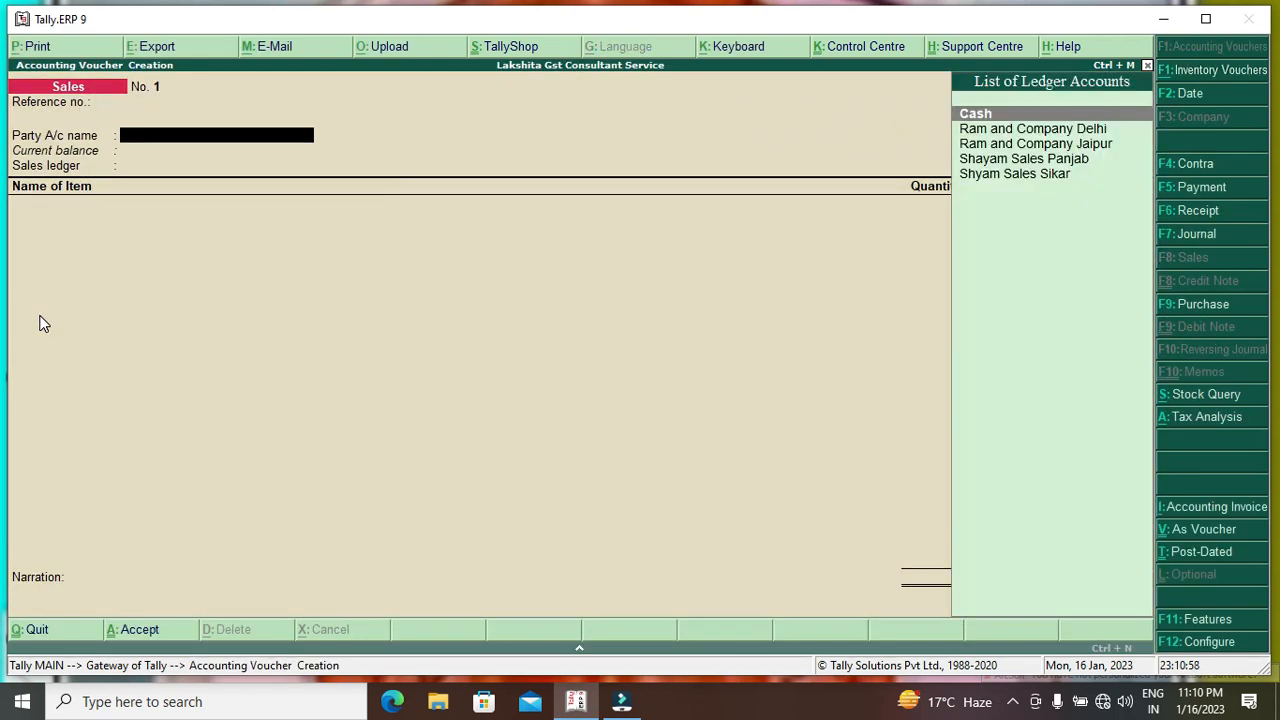
{"action": "key", "text": "Down"}
{"action": "key", "text": "Down"}
{"action": "key", "text": "Down"}
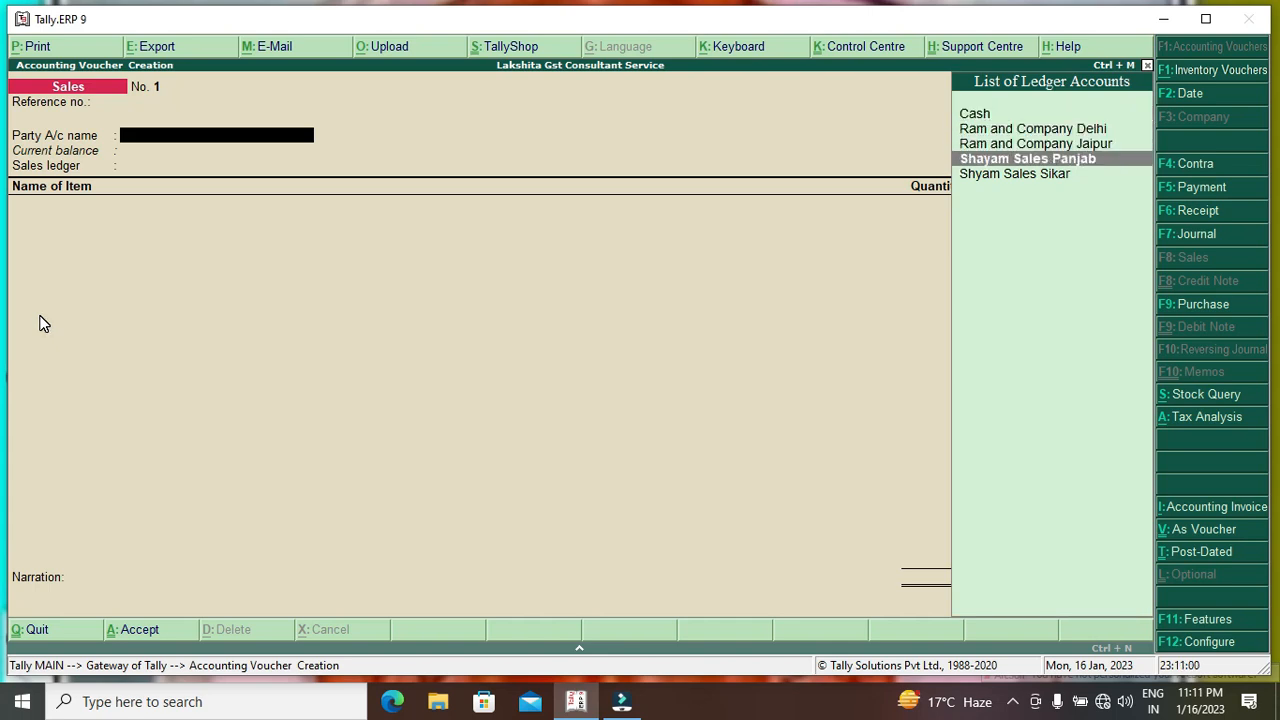
{"action": "key", "text": "Down"}
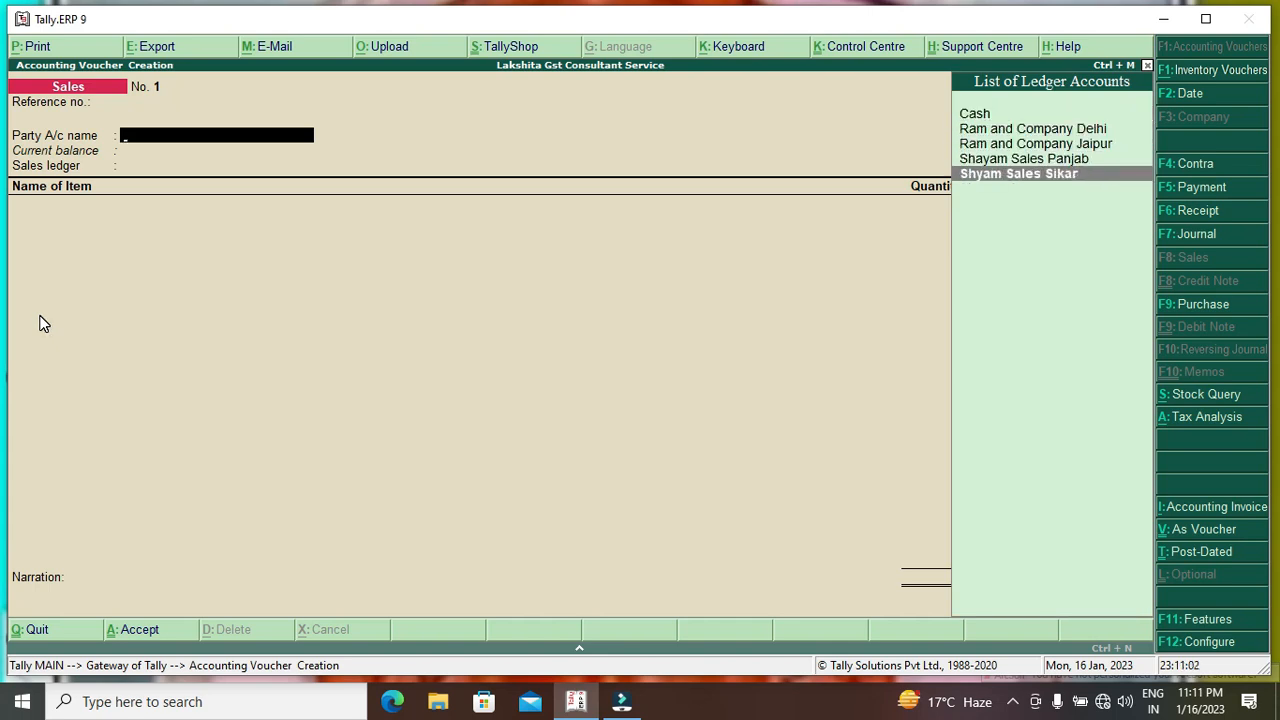
{"action": "key", "text": "Return"}
{"action": "key", "text": "ctrl+a"}
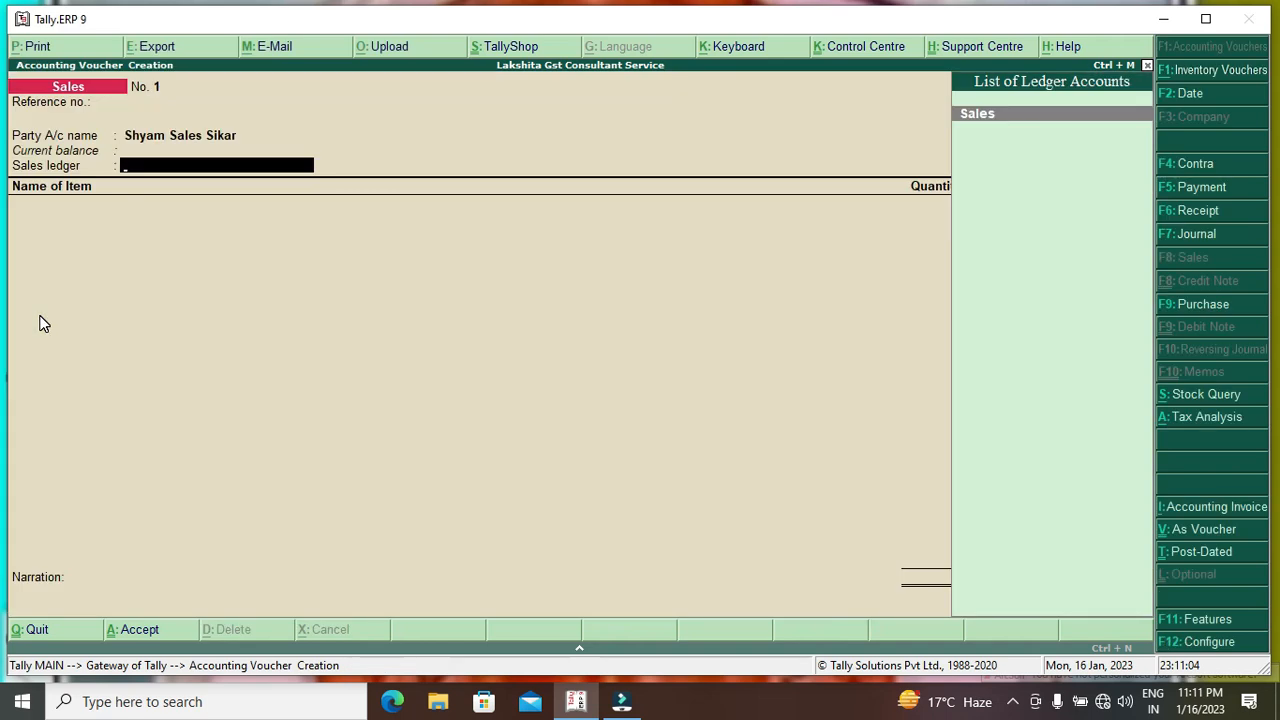
Add 1 Computer at a rate of 8,000.
{"action": "key", "text": "Down"}
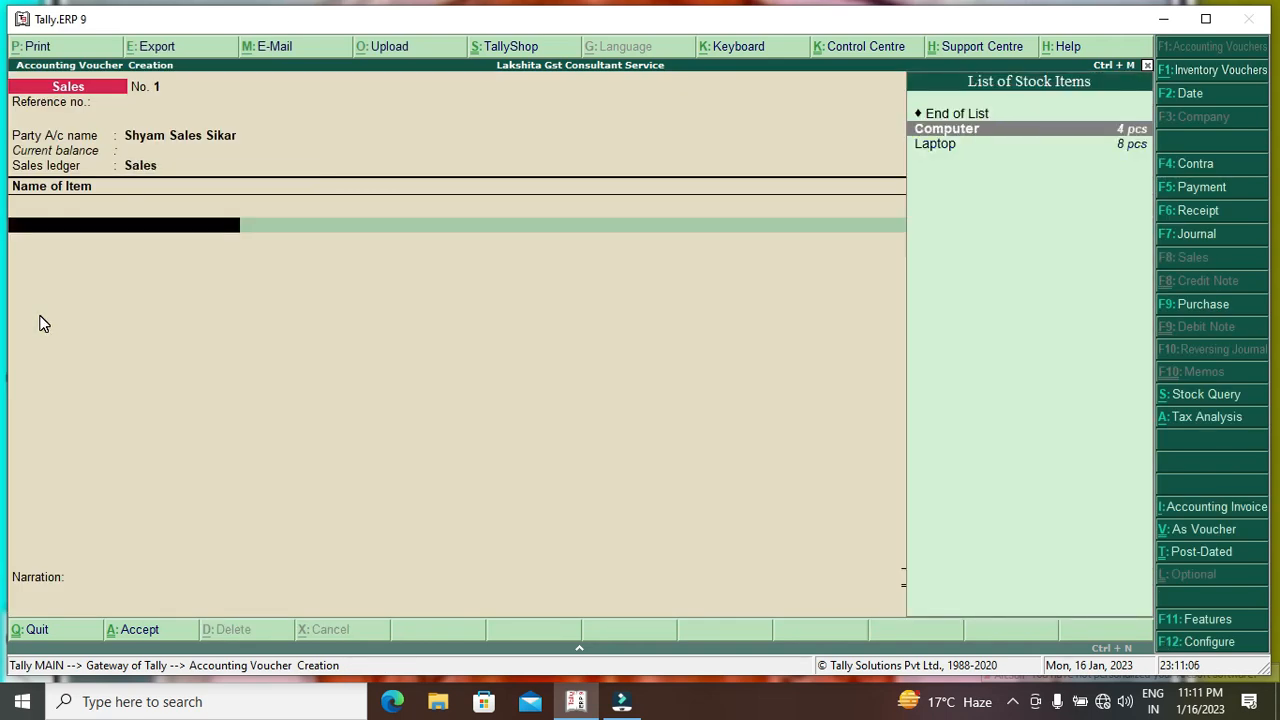
{"action": "key", "text": "Return"}
{"action": "type", "text": "1"}
{"action": "key", "text": "Return"}
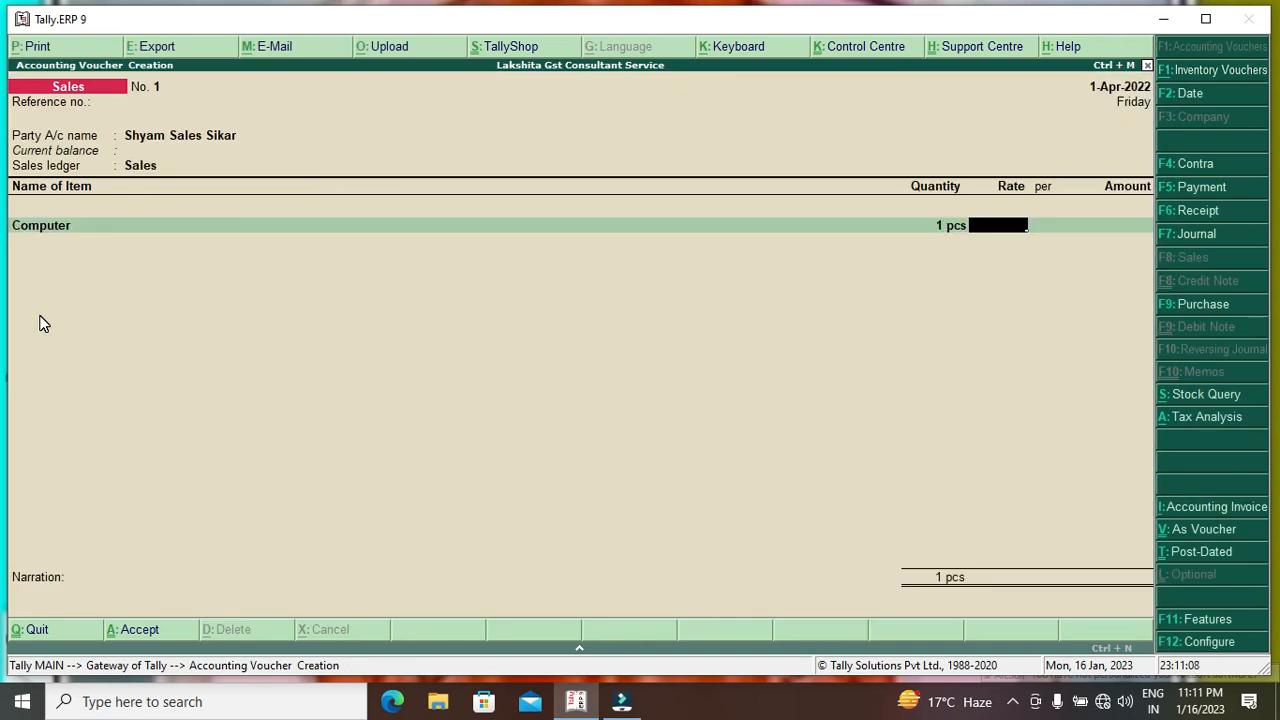
{"action": "type", "text": "8000"}
{"action": "key", "text": "Return"}
{"action": "key", "text": "Return"}
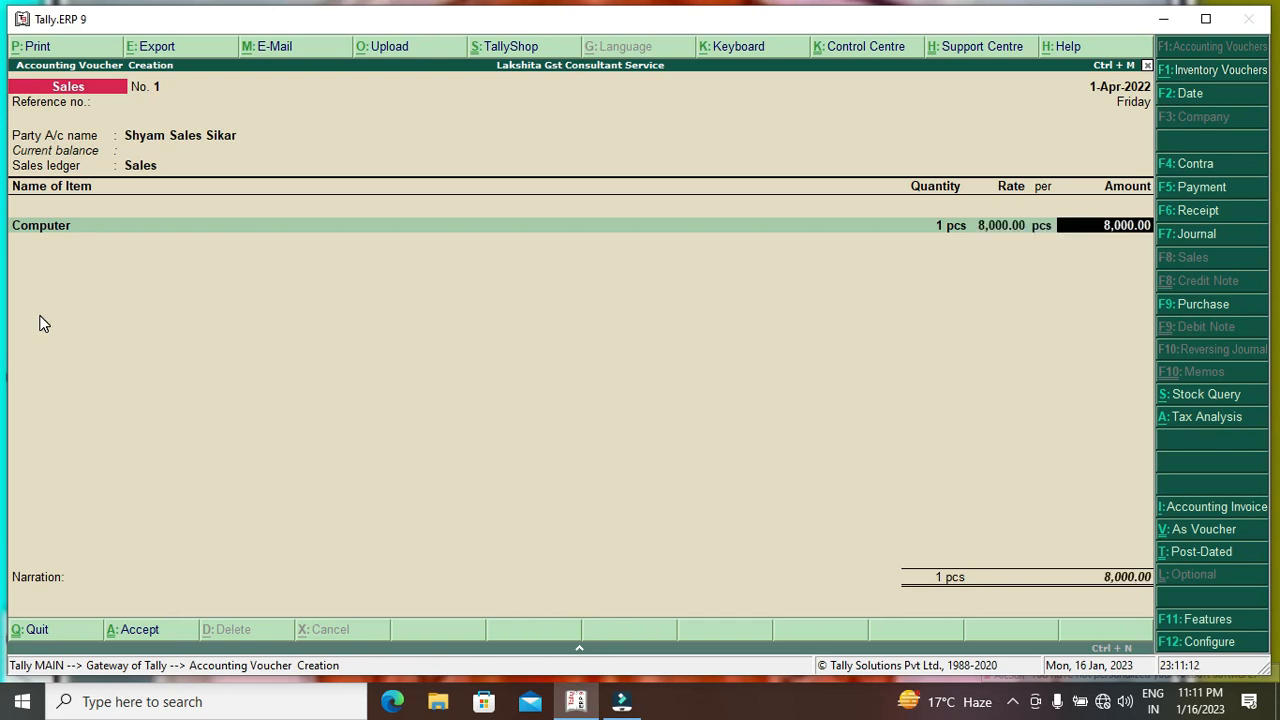
{"action": "key", "text": "Return"}
Add 5 Laptops at 7,500 each.
{"action": "key", "text": "Down"}
{"action": "key", "text": "Down"}
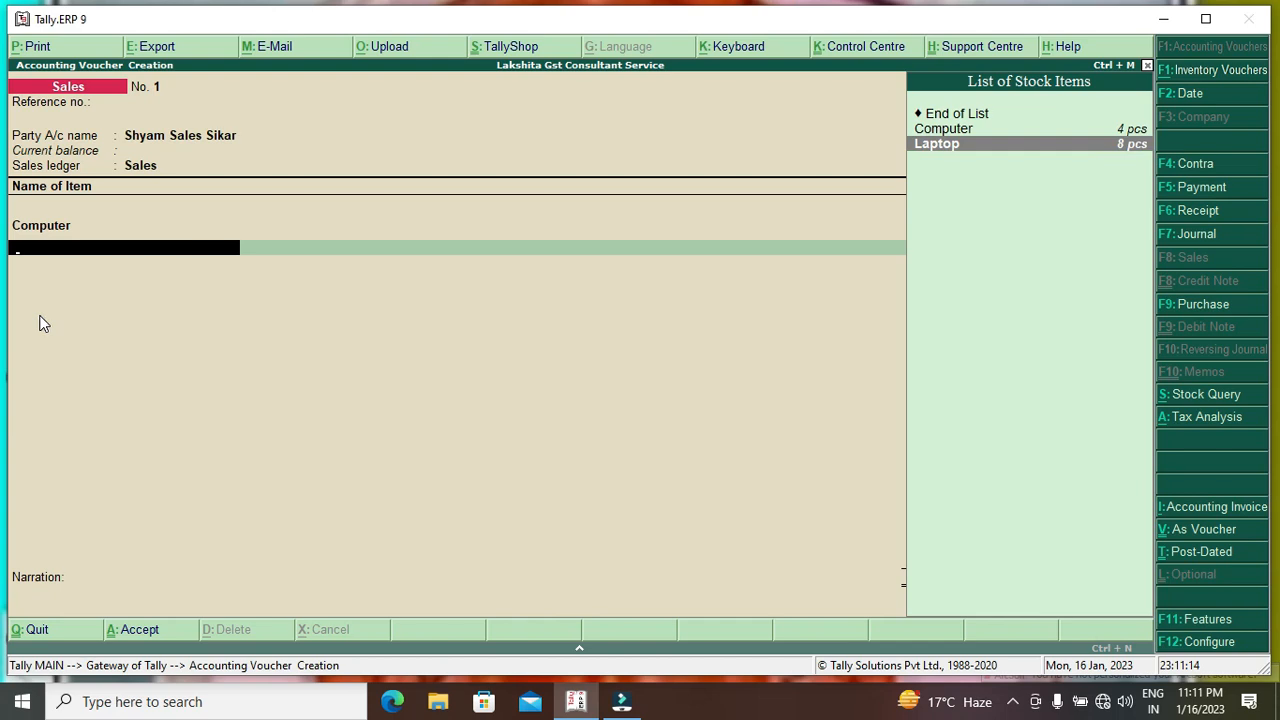
{"action": "key", "text": "Return"}
{"action": "type", "text": "5"}
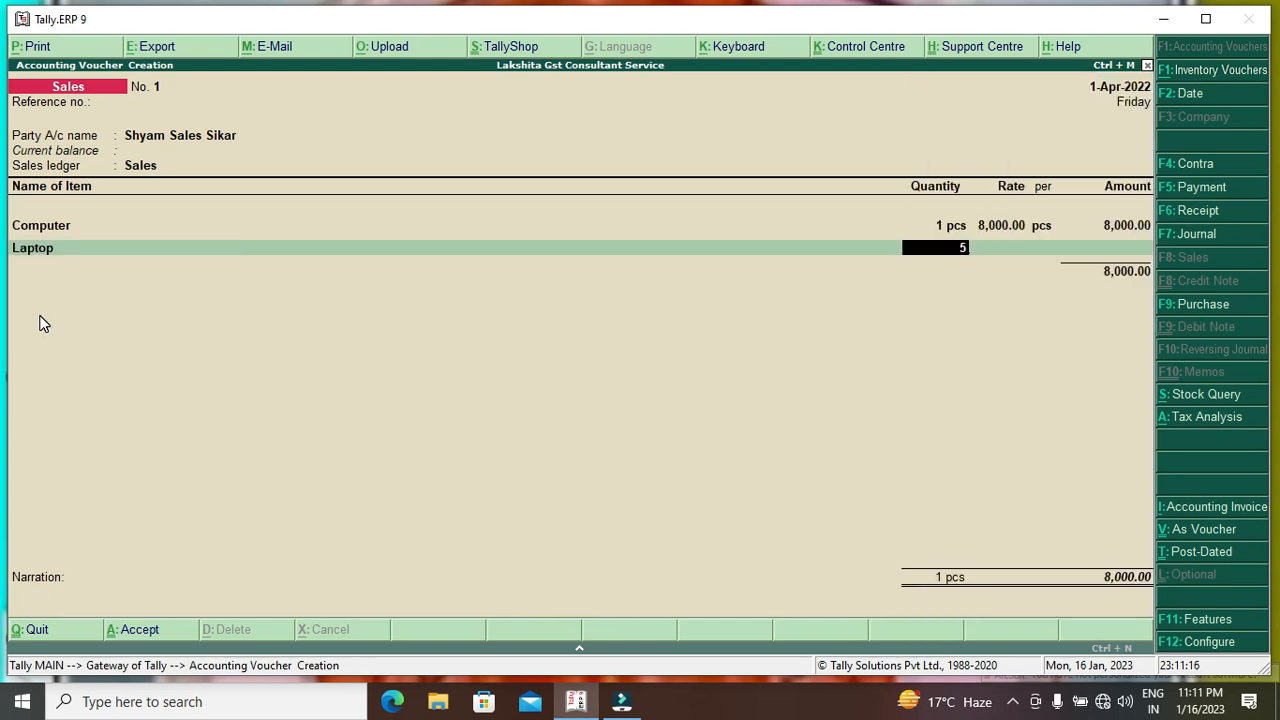
{"action": "key", "text": "Return"}
{"action": "type", "text": "7500"}
{"action": "key", "text": "Return"}
{"action": "key", "text": "Return"}
{"action": "key", "text": "Return"}
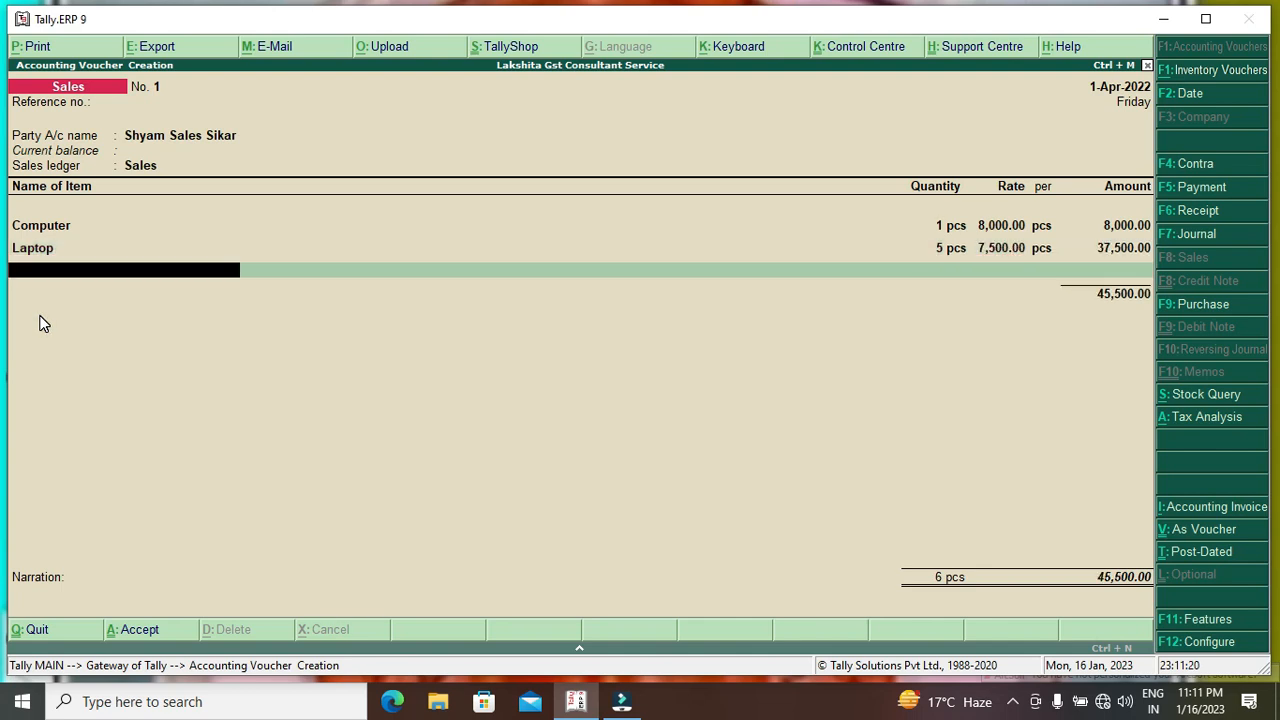
{"action": "key", "text": "Return"}
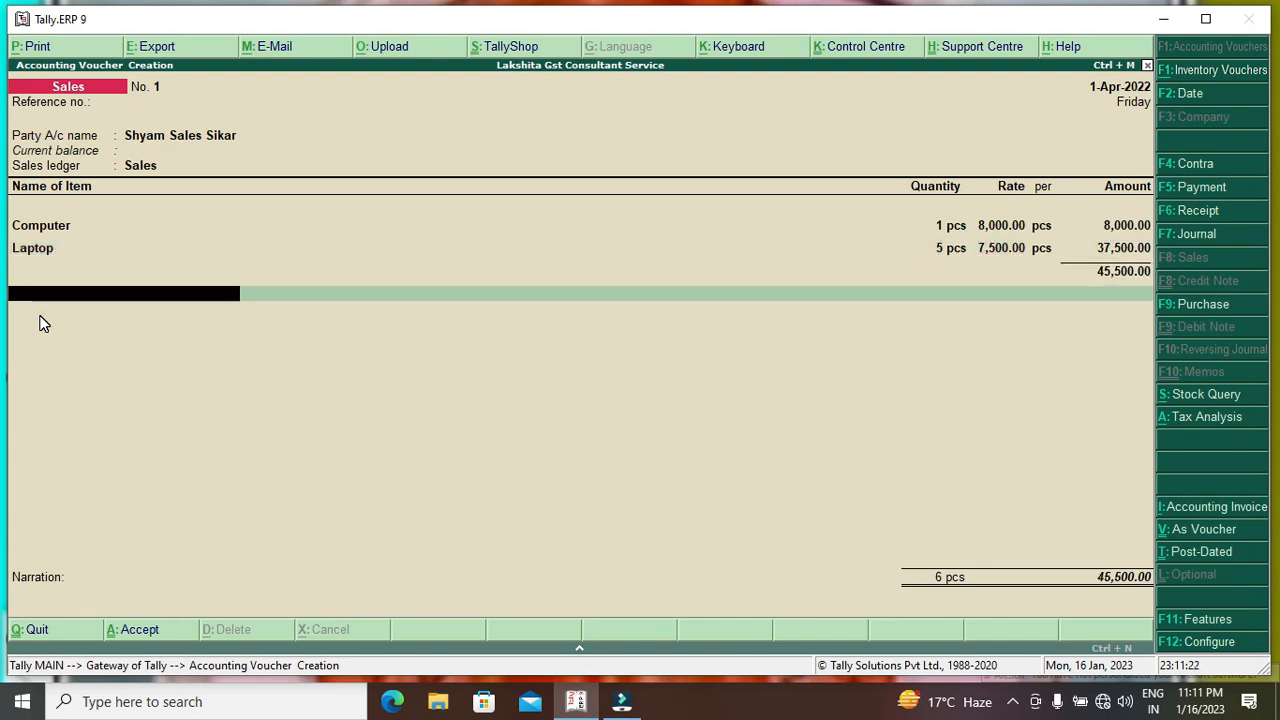
Add the S Gst and C Gst tax ledgers at 1,658.00 each.
{"action": "type", "text": "sg"}
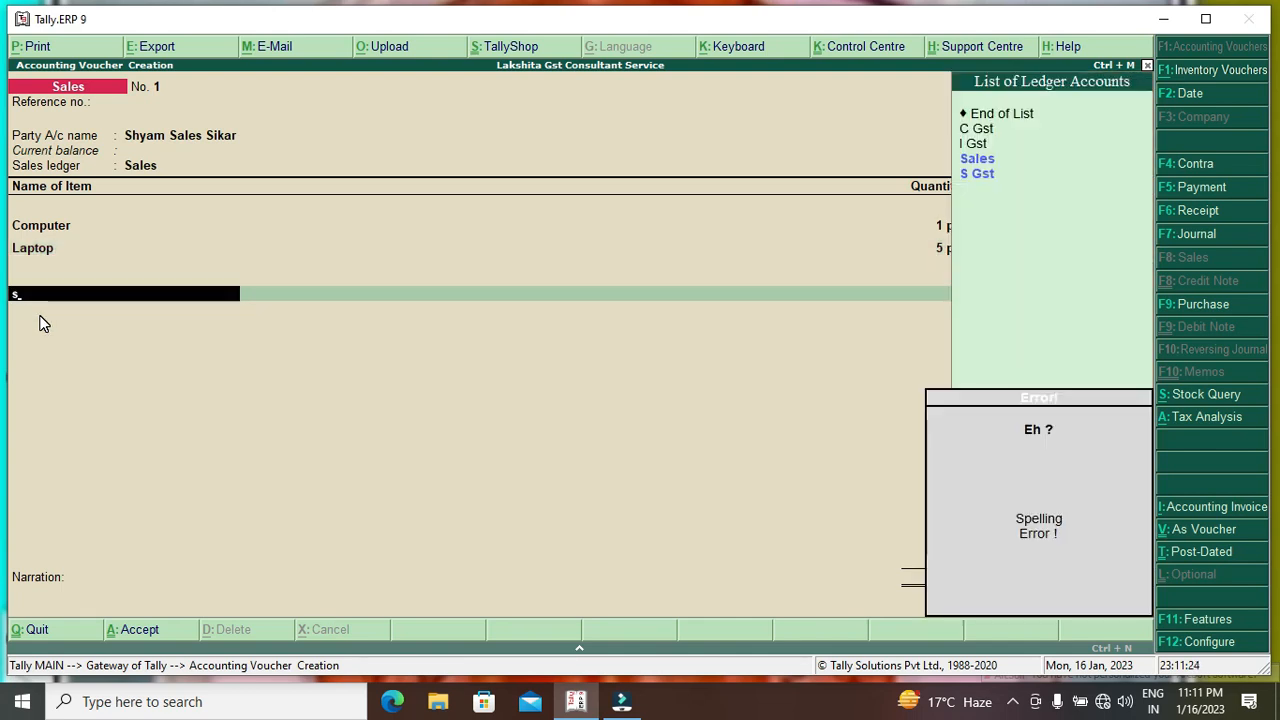
{"action": "key", "text": "Return"}
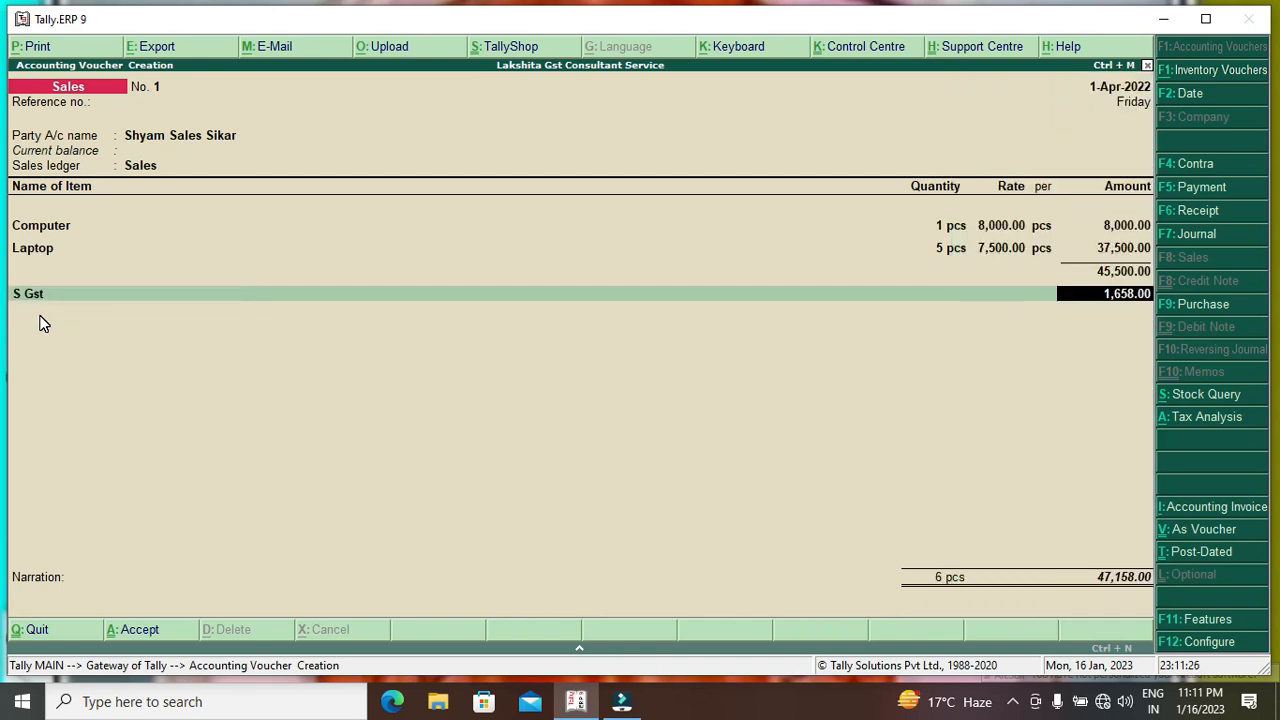
{"action": "key", "text": "Return"}
{"action": "type", "text": "c"}
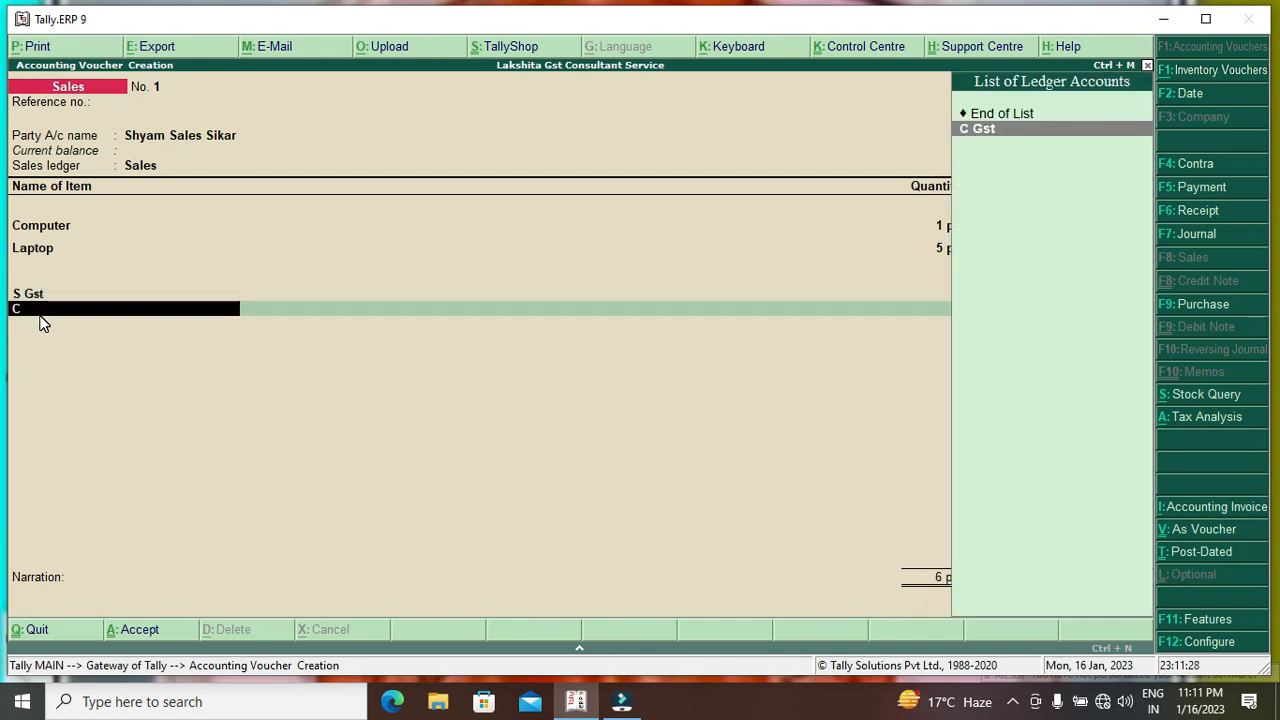
{"action": "key", "text": "Return"}
{"action": "key", "text": "Return"}
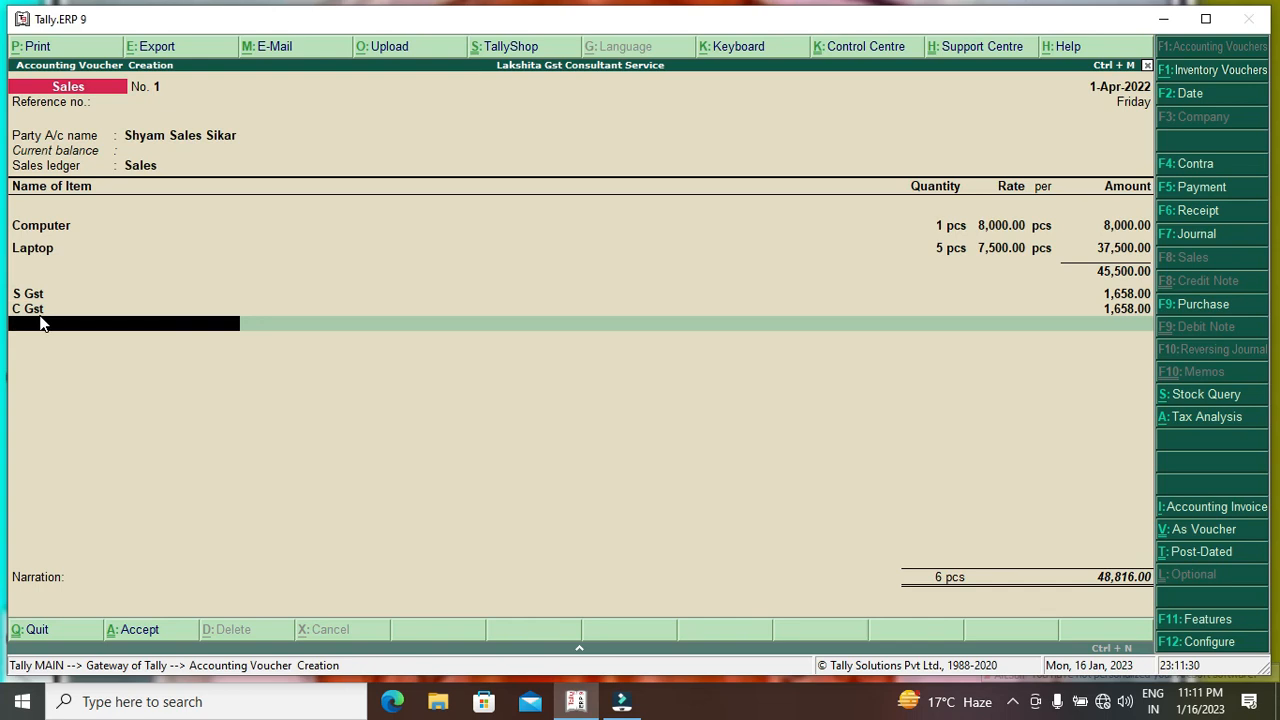
{"action": "key", "text": "alt+a"}
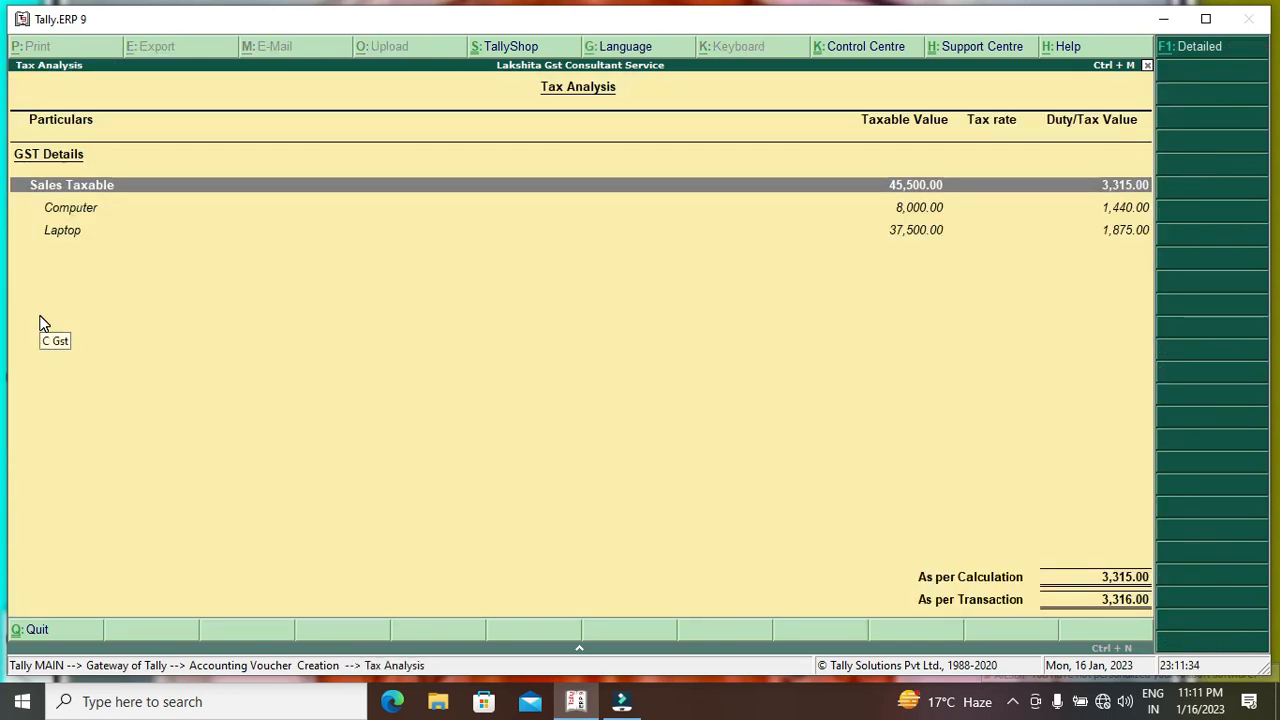
{"action": "key", "text": "alt+F1"}
{"action": "key", "text": "Down"}
{"action": "key", "text": "Down"}
{"action": "key", "text": "Down"}
{"action": "key", "text": "Down"}
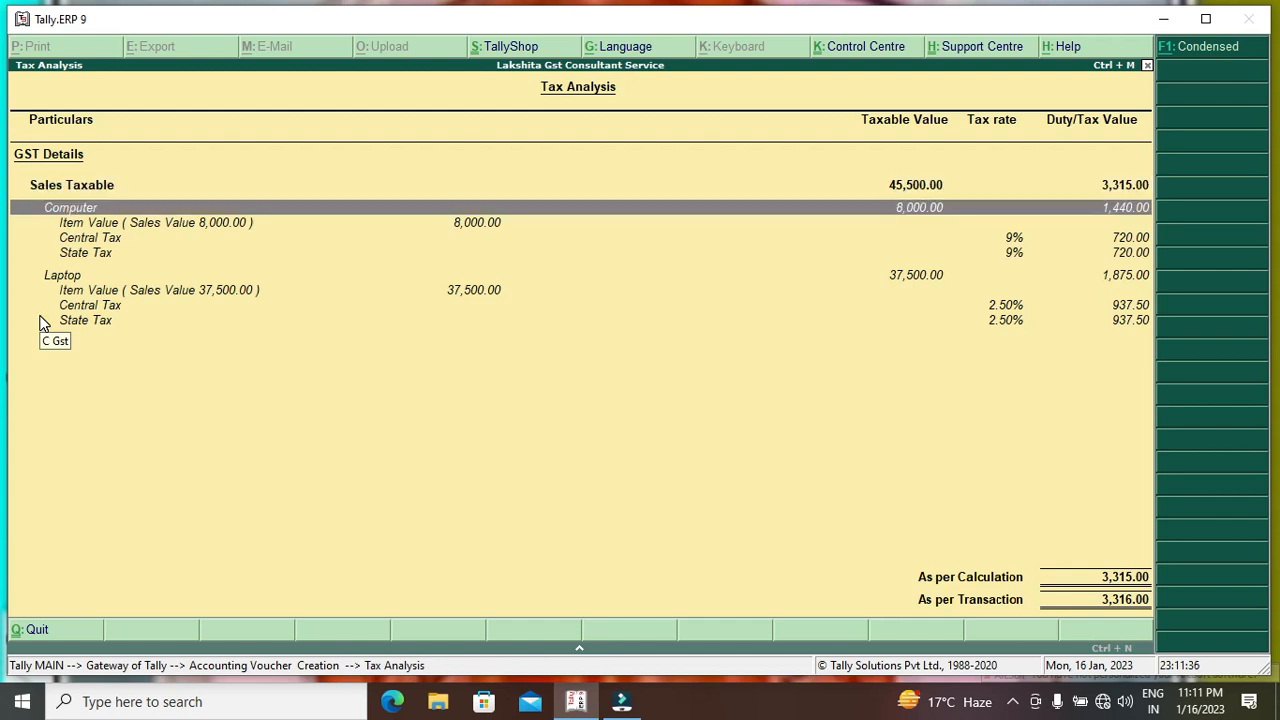
{"action": "key", "text": "Up"}
{"action": "key", "text": "Up"}
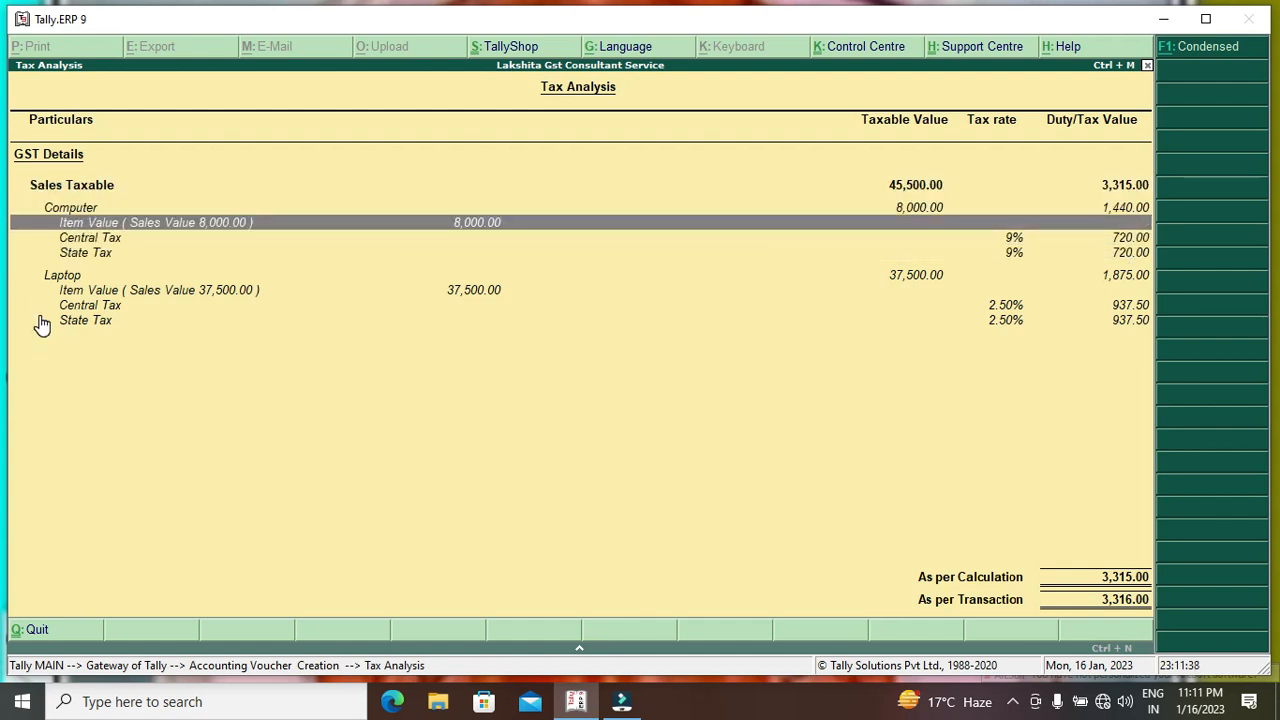
{"action": "key", "text": "Up"}
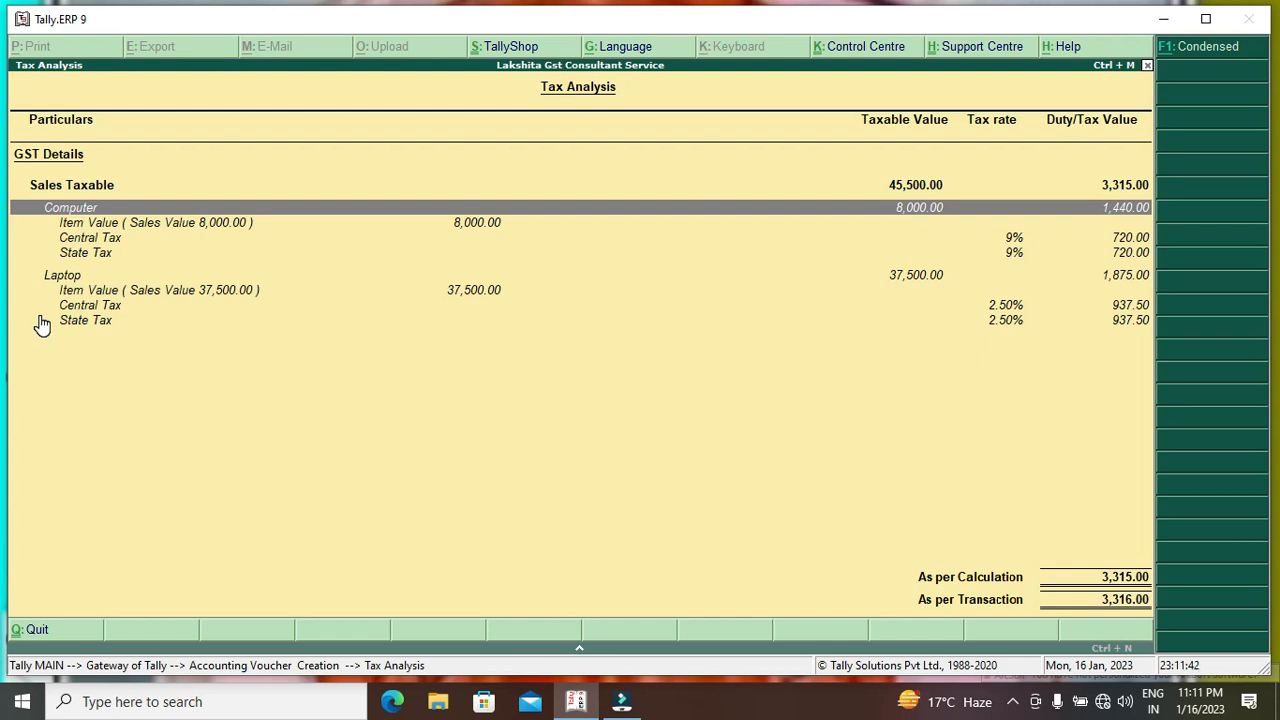
{"action": "key", "text": "Down"}
{"action": "key", "text": "Down"}
{"action": "key", "text": "Down"}
{"action": "key", "text": "Down"}
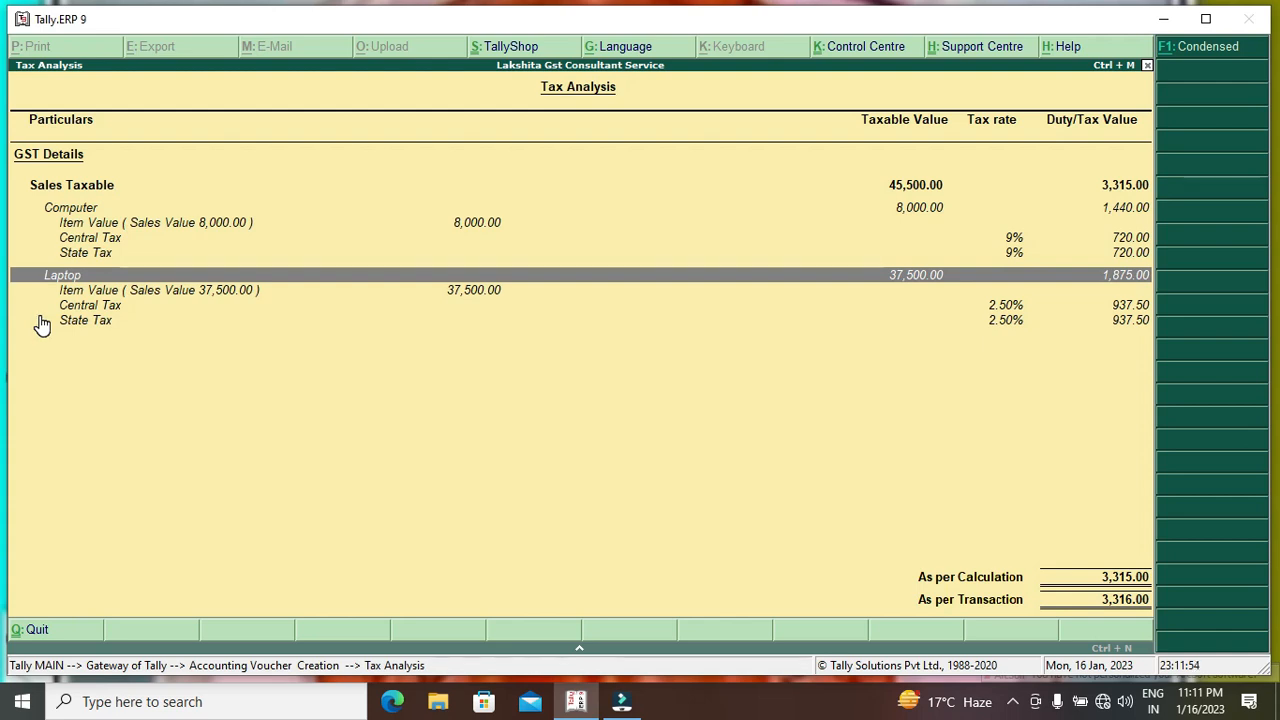
{"action": "key", "text": "Escape"}
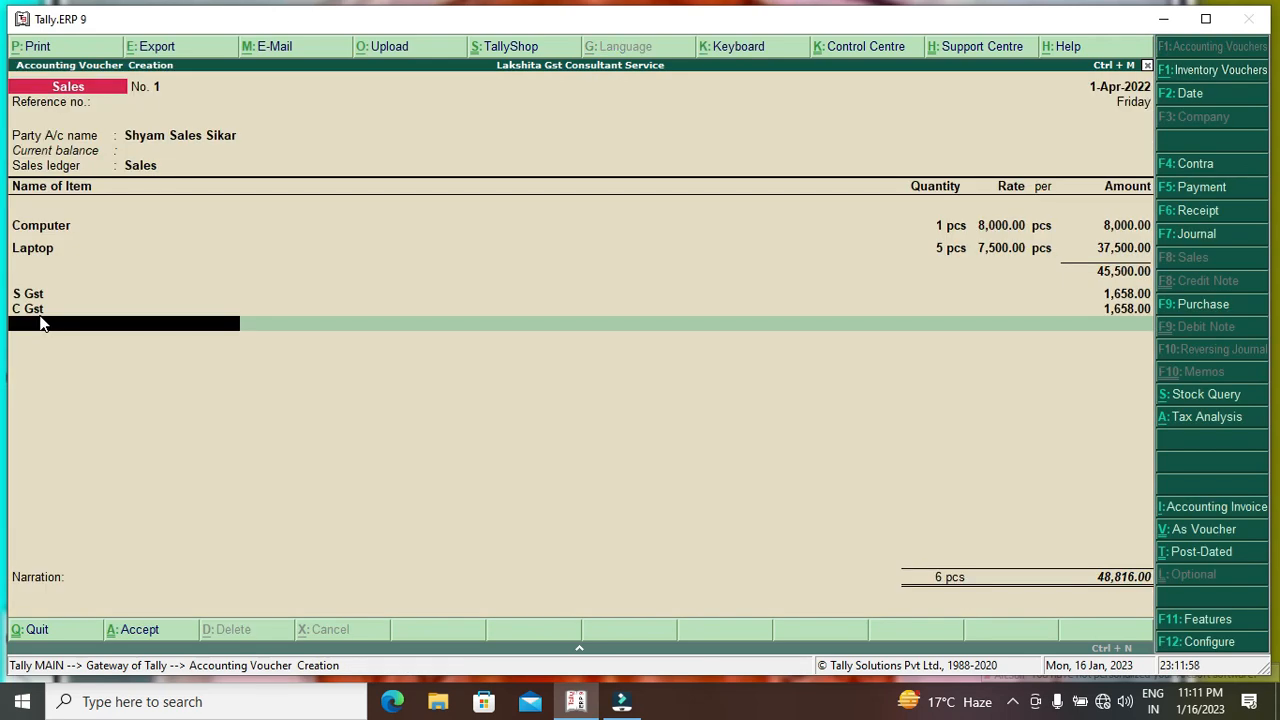
Finish the item lines and narration, dismissing the tax amount mismatch warning.
{"action": "key", "text": "Return"}
{"action": "key", "text": "Return"}
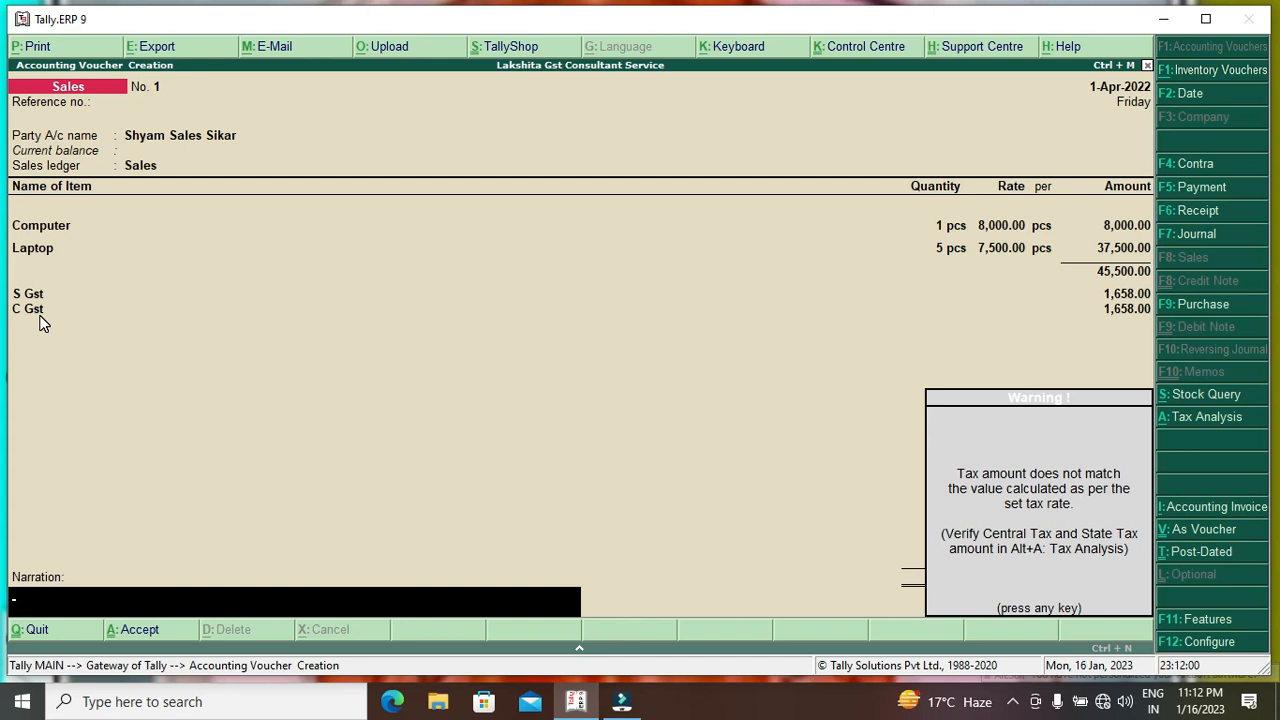
{"action": "key", "text": "Return"}
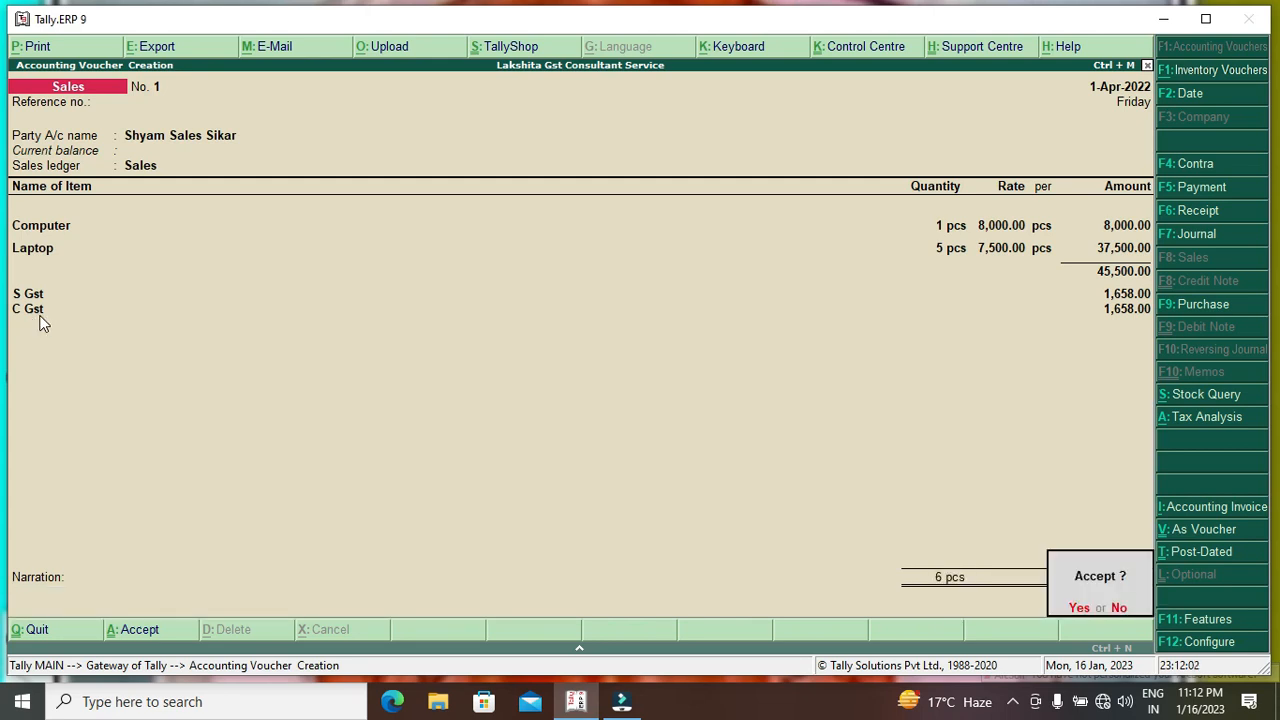
{"action": "key", "text": "Return"}
{"action": "key", "text": "Return"}
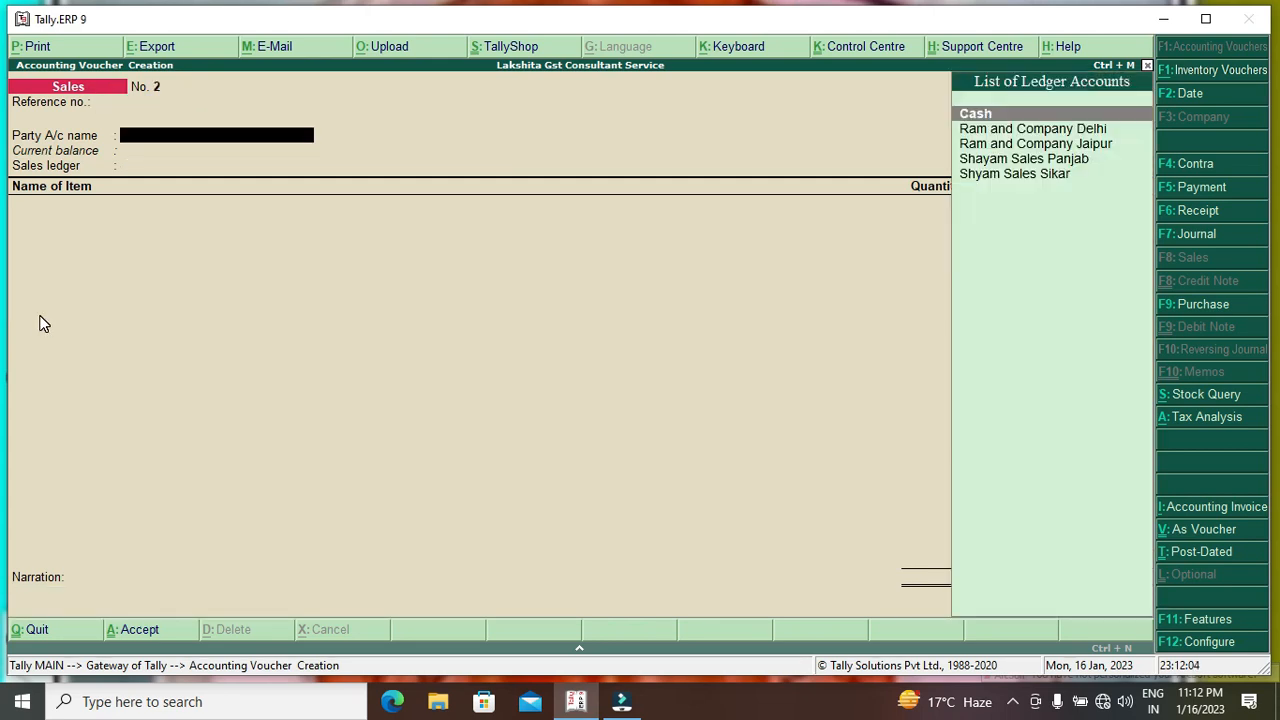
Set Shyam Sales Panjab as the party with the Sales ledger.
{"action": "key", "text": "Down"}
{"action": "key", "text": "Down"}
{"action": "key", "text": "Down"}
{"action": "key", "text": "Down"}
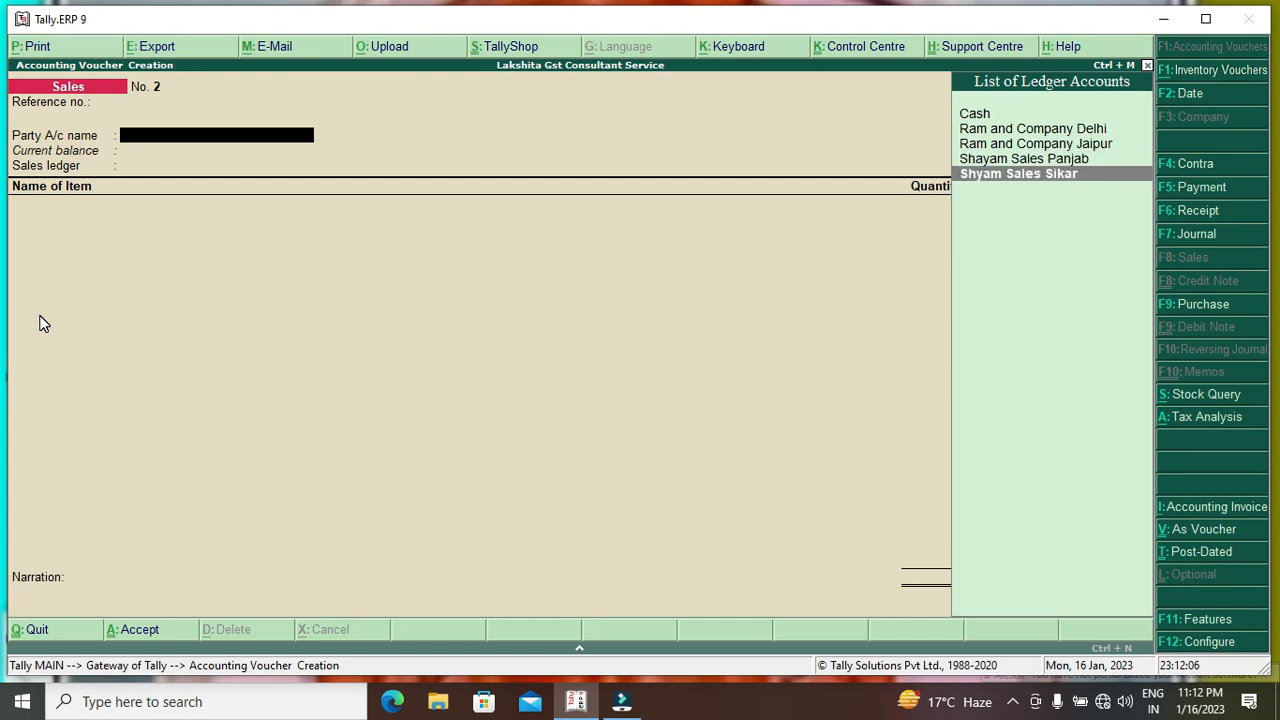
{"action": "key", "text": "Up"}
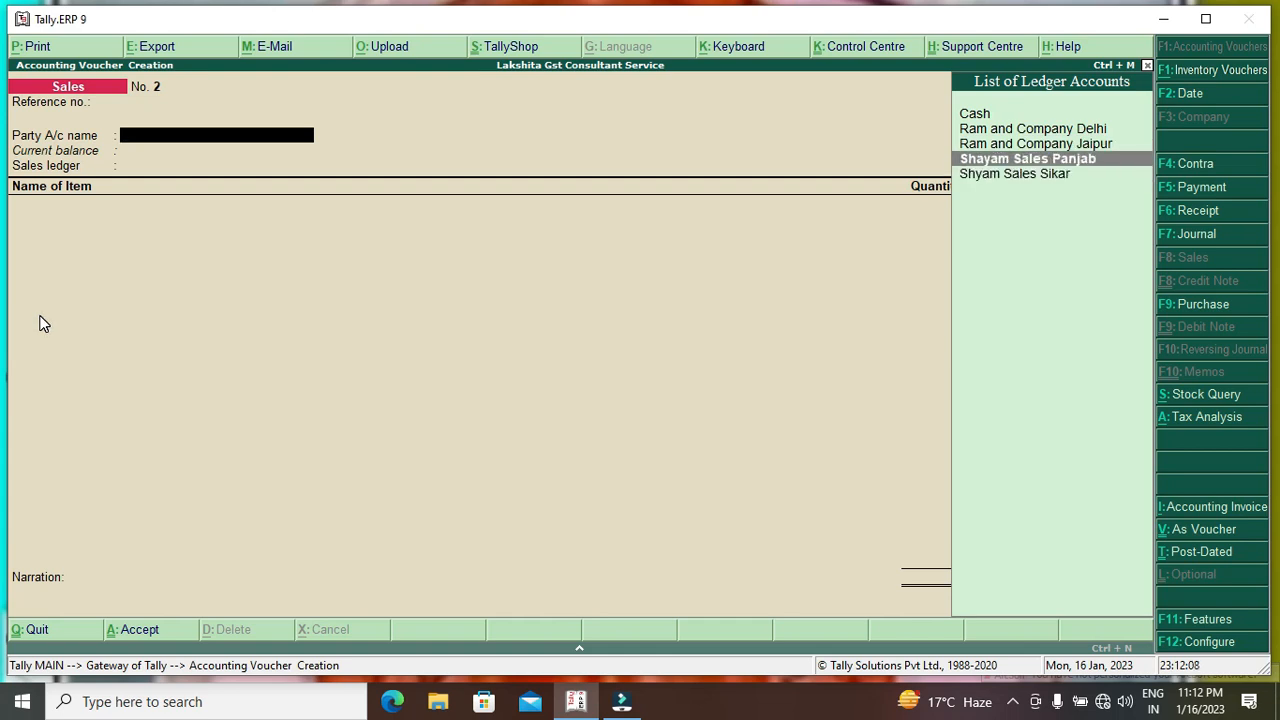
{"action": "key", "text": "Return"}
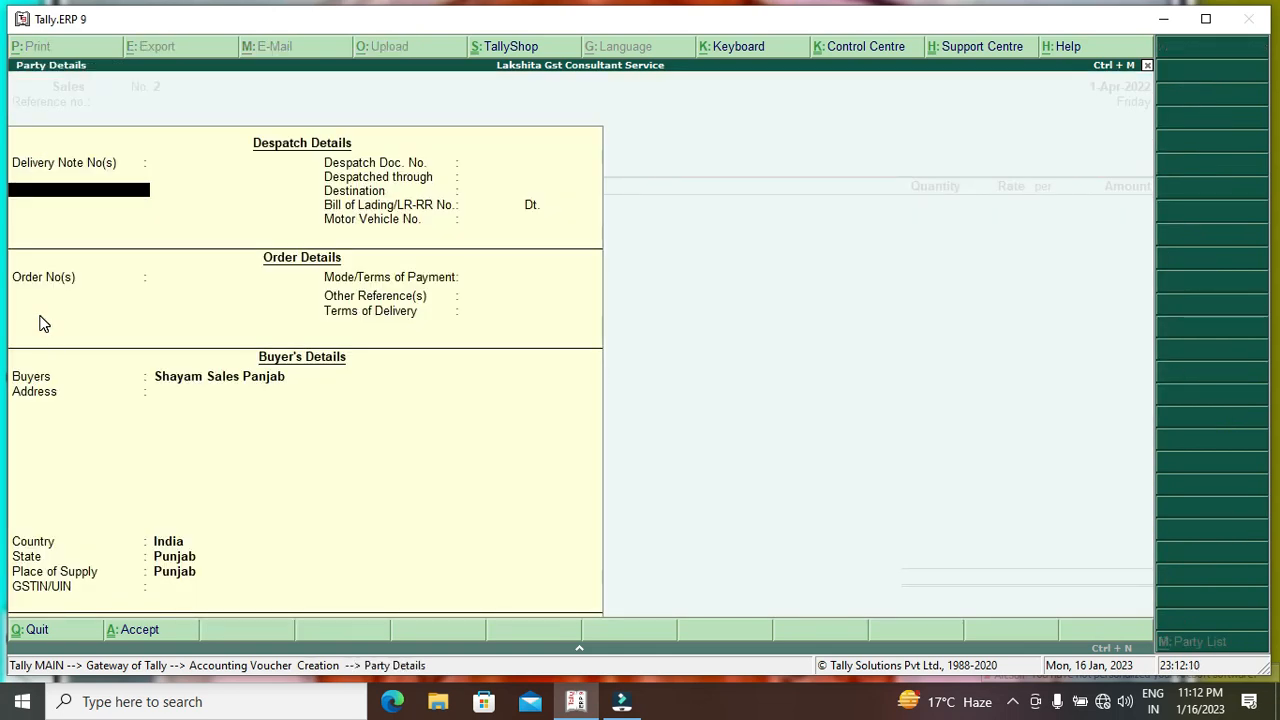
{"action": "key", "text": "ctrl+a"}
{"action": "key", "text": "Return"}
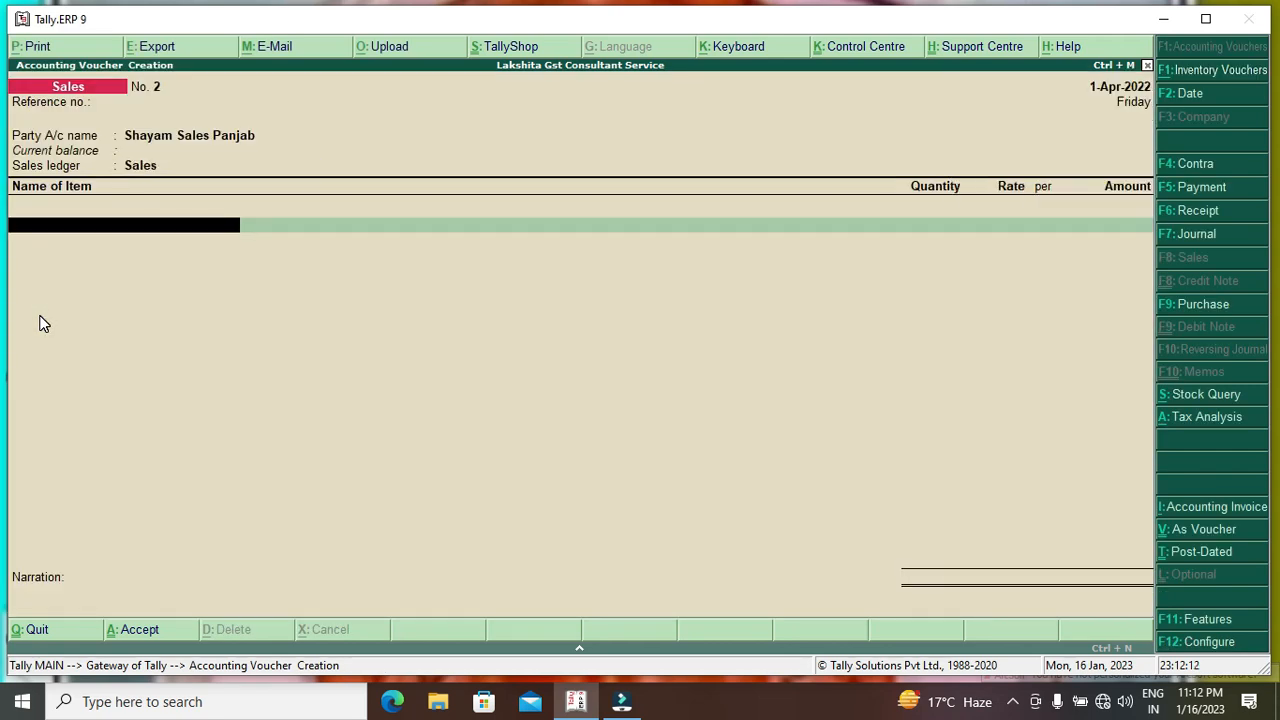
Add 1 Computer and 1 Laptop at 7,500.00 as the item lines.
{"action": "key", "text": "Down"}
{"action": "key", "text": "Return"}
{"action": "type", "text": "1"}
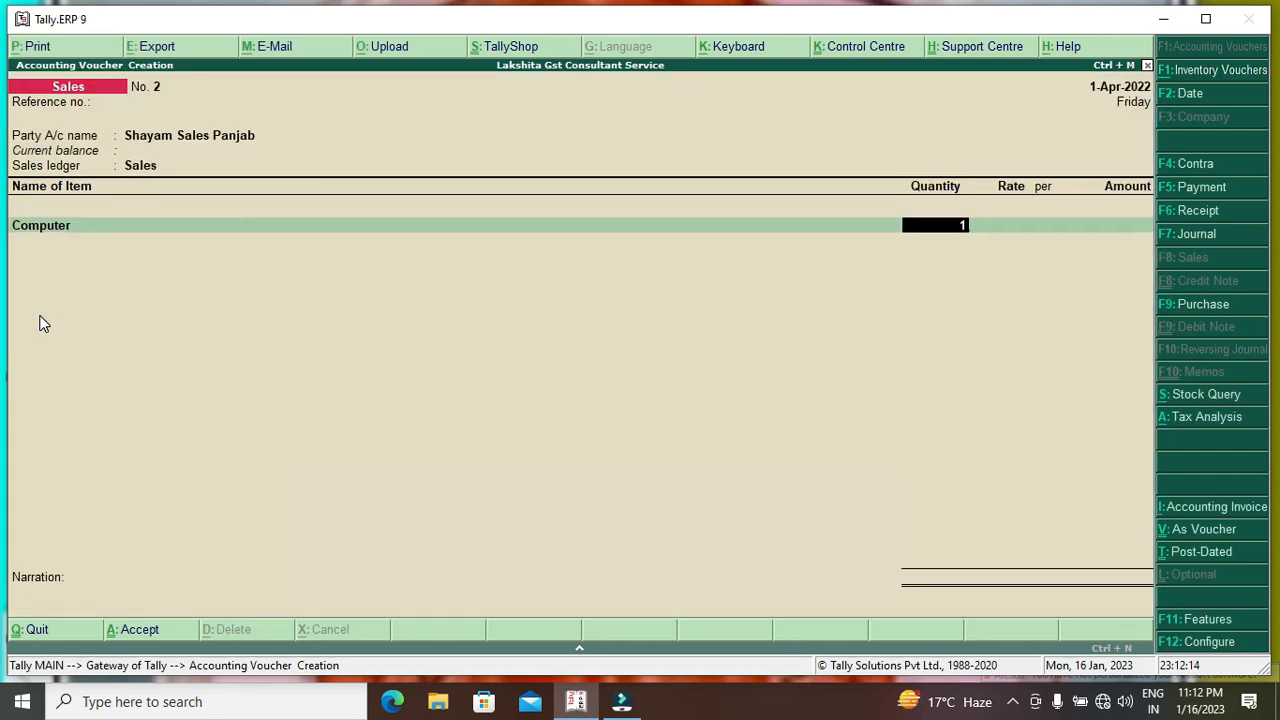
{"action": "key", "text": "Return"}
{"action": "key", "text": "Return"}
{"action": "key", "text": "Return"}
{"action": "key", "text": "Return"}
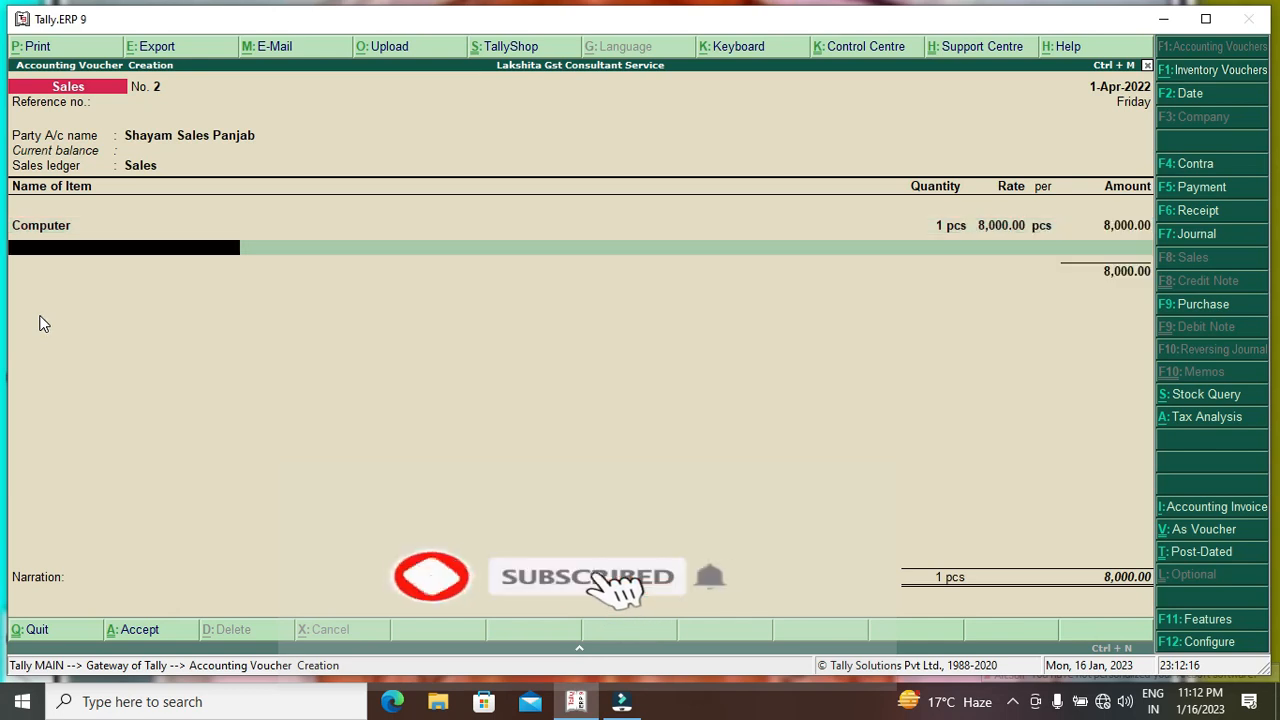
{"action": "key", "text": "Down"}
{"action": "key", "text": "Down"}
{"action": "key", "text": "Return"}
{"action": "type", "text": "1"}
{"action": "key", "text": "Return"}
{"action": "key", "text": "Return"}
{"action": "key", "text": "Return"}
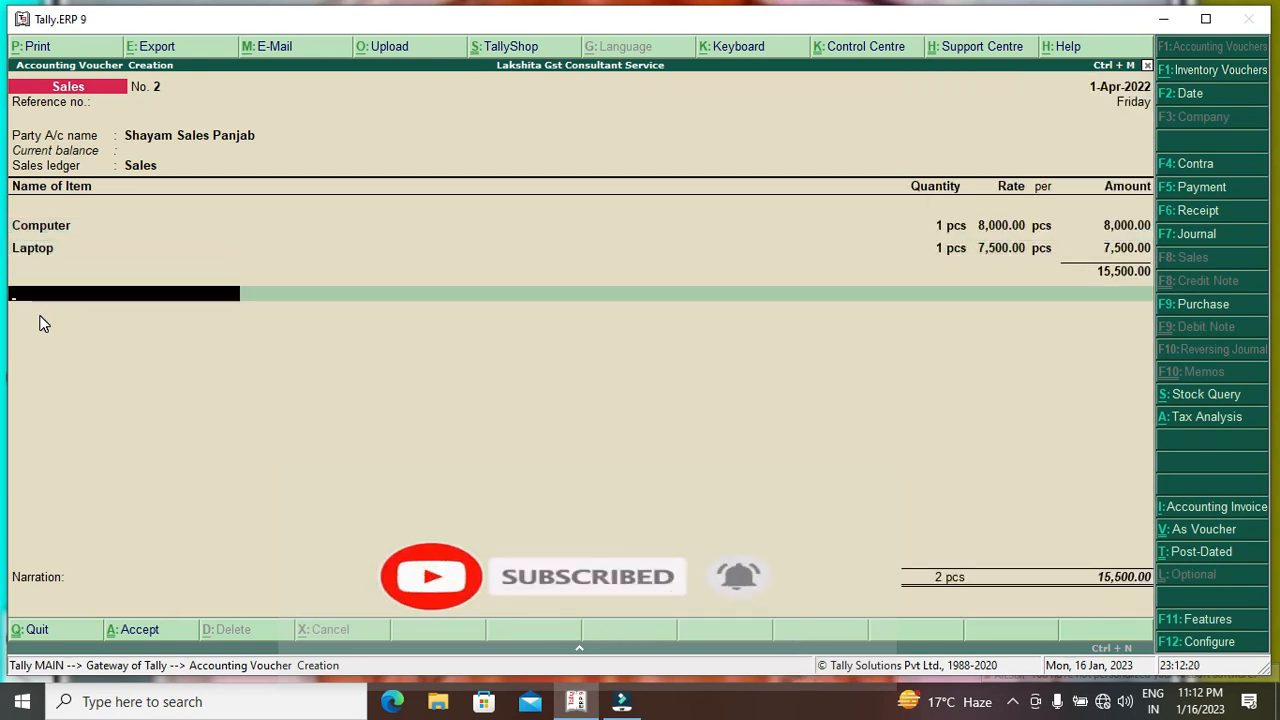
Add the I Gst ledger (1,815) and save the 17,315 sales voucher.
{"action": "key", "text": "Return"}
{"action": "key", "text": "Return"}
{"action": "key", "text": "Return"}
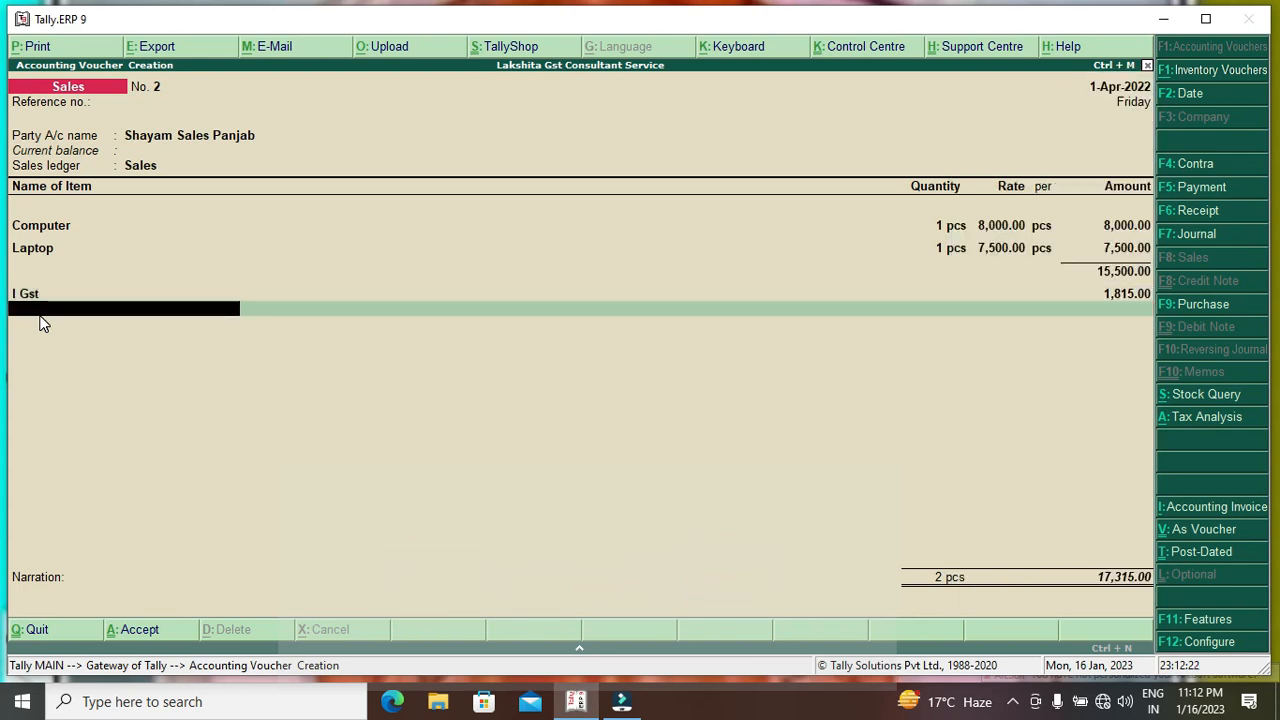
{"action": "key", "text": "Return"}
{"action": "key", "text": "Return"}
{"action": "key", "text": "Return"}
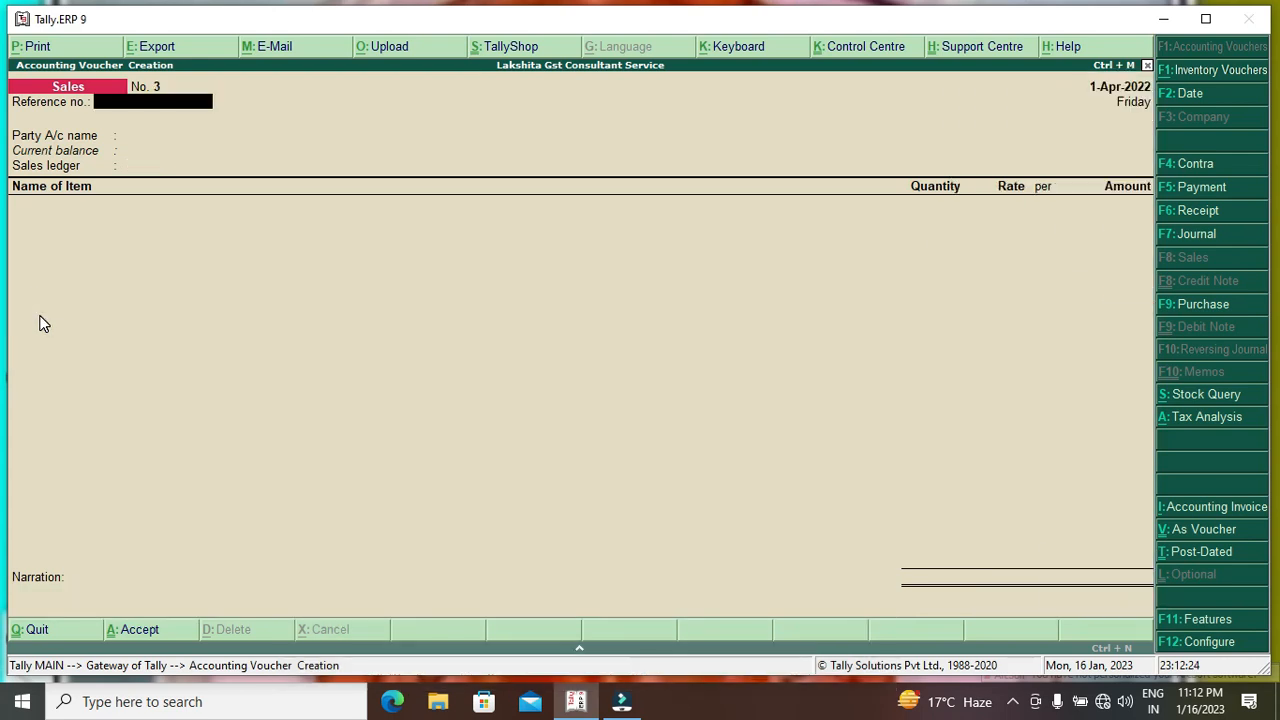
Leave voucher entry and open GSTR-1's incomplete/mismatch voucher list.
{"action": "key", "text": "Escape"}
{"action": "key", "text": "Return"}
{"action": "key", "text": "Down"}
{"action": "key", "text": "Down"}
{"action": "key", "text": "Down"}
{"action": "key", "text": "Down"}
{"action": "key", "text": "Down"}
{"action": "key", "text": "Down"}
{"action": "key", "text": "Down"}
{"action": "key", "text": "Down"}
{"action": "key", "text": "Return"}
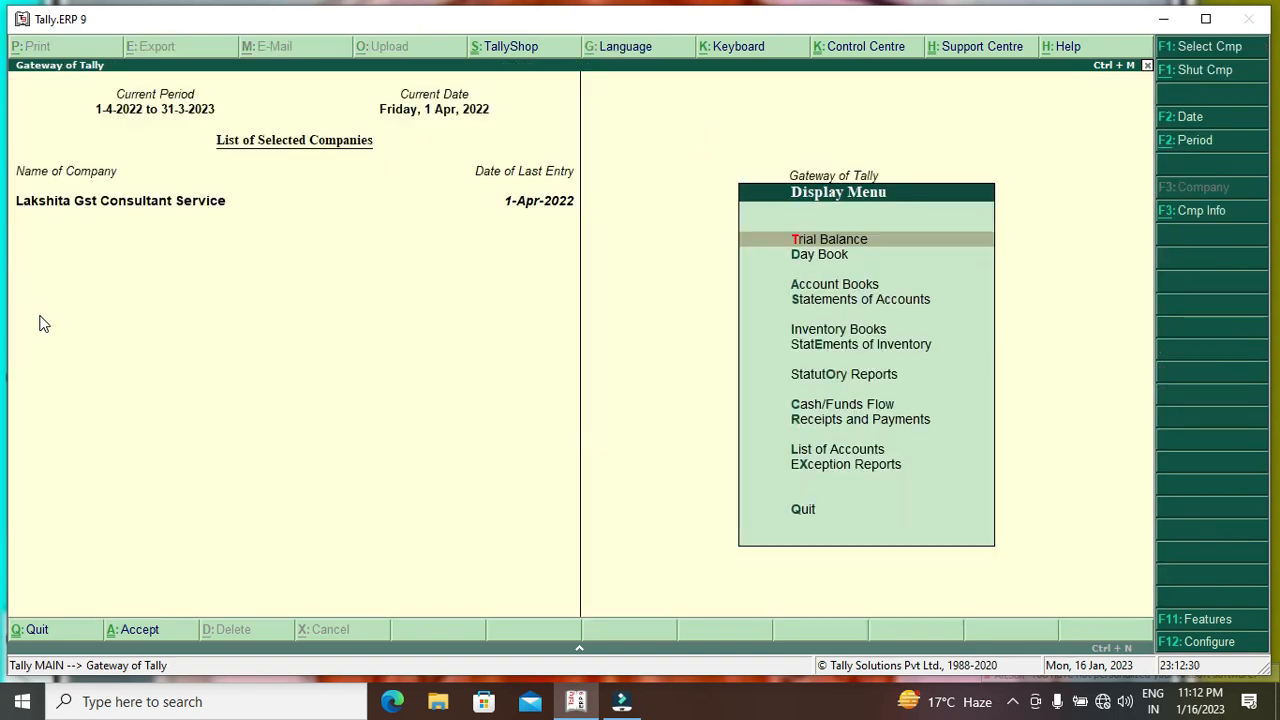
{"action": "key", "text": "Down"}
{"action": "key", "text": "Down"}
{"action": "key", "text": "Down"}
{"action": "key", "text": "Down"}
{"action": "key", "text": "Down"}
{"action": "key", "text": "Down"}
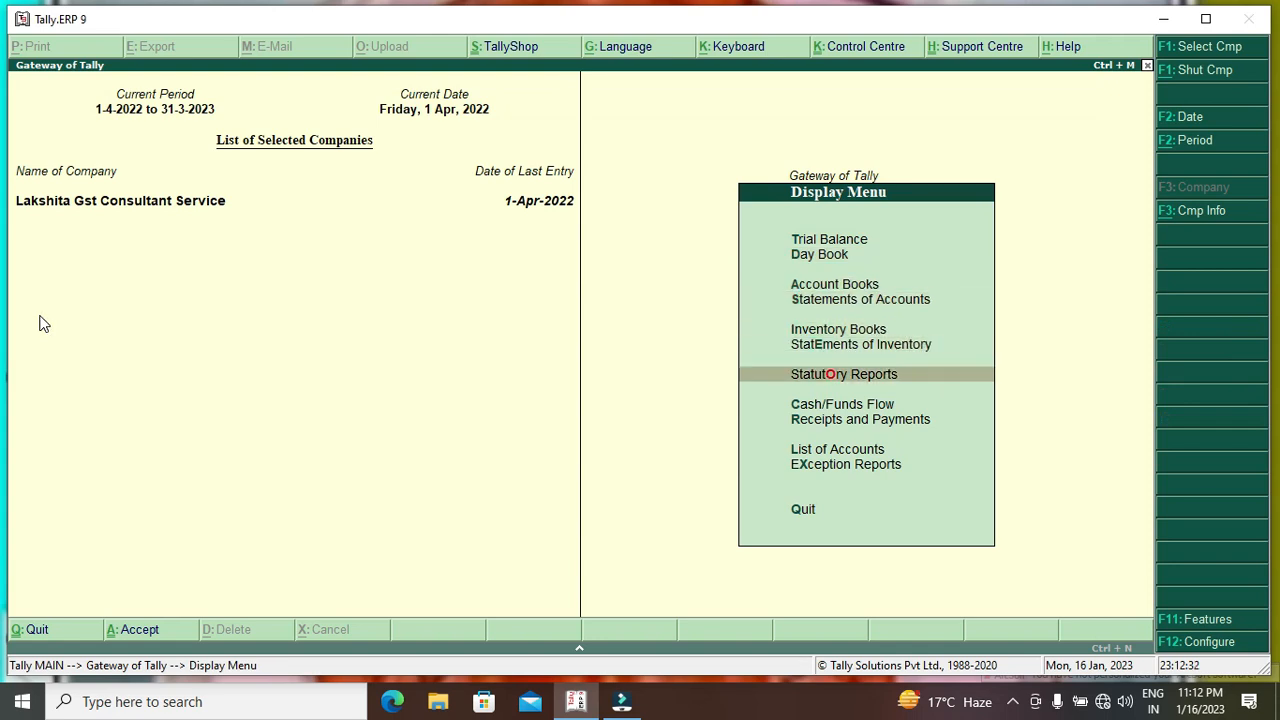
{"action": "key", "text": "Return"}
{"action": "key", "text": "Return"}
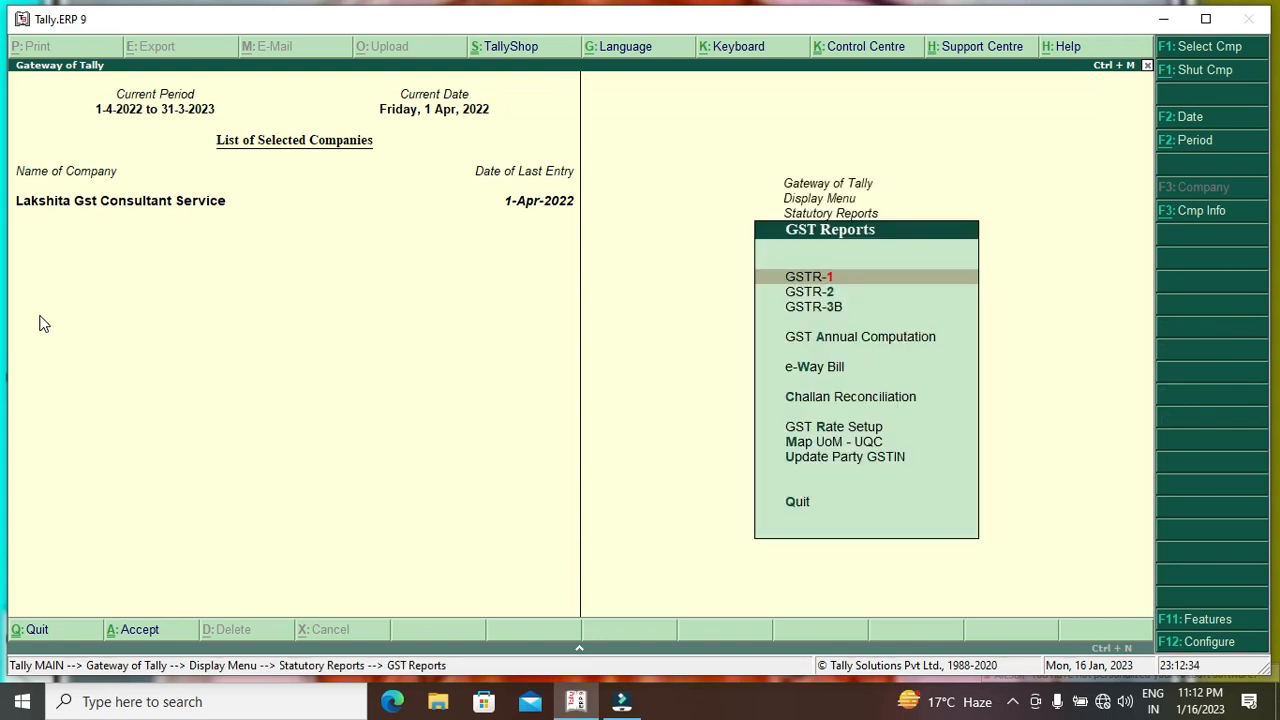
{"action": "key", "text": "Return"}
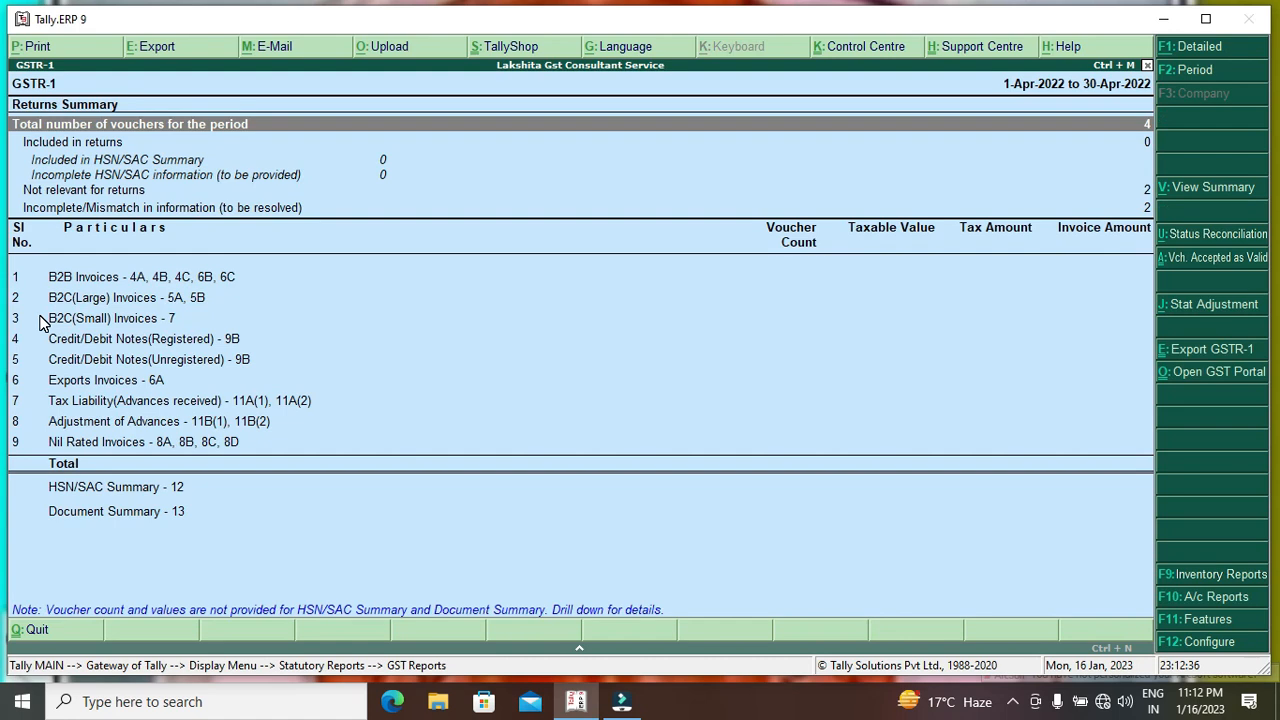
{"action": "key", "text": "Down"}
{"action": "key", "text": "Down"}
{"action": "key", "text": "Down"}
{"action": "key", "text": "Down"}
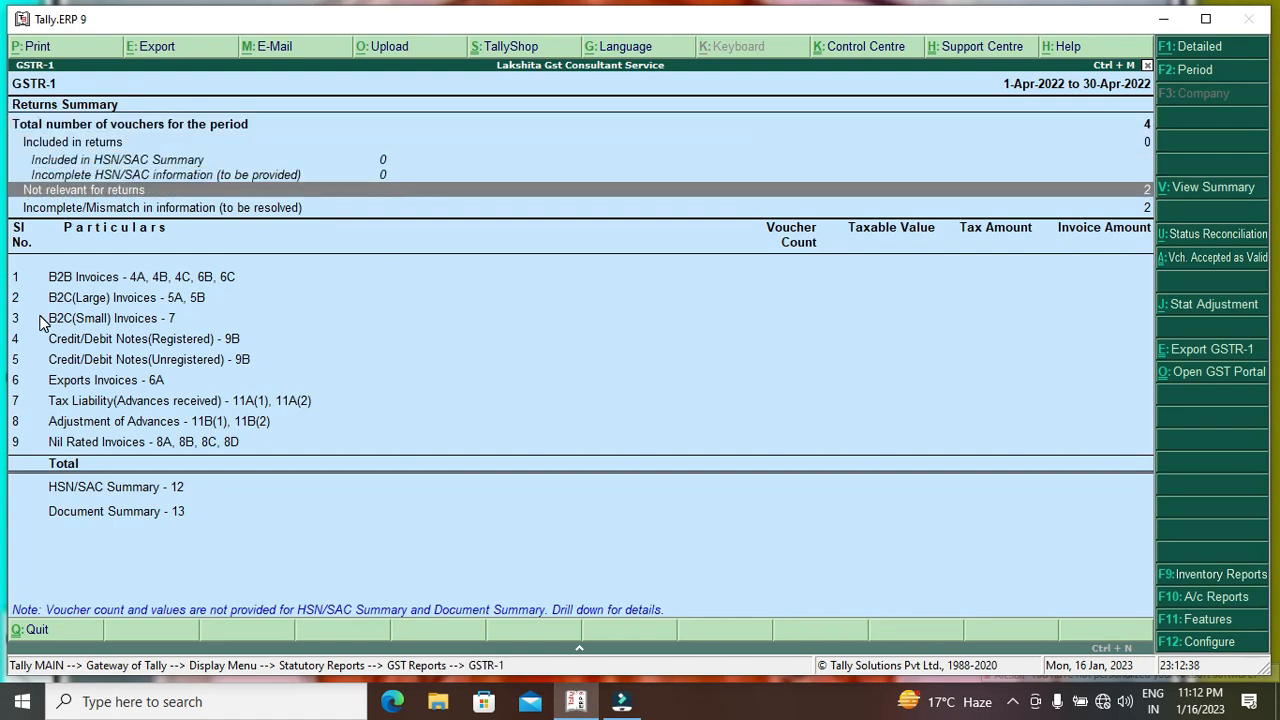
{"action": "key", "text": "Return"}
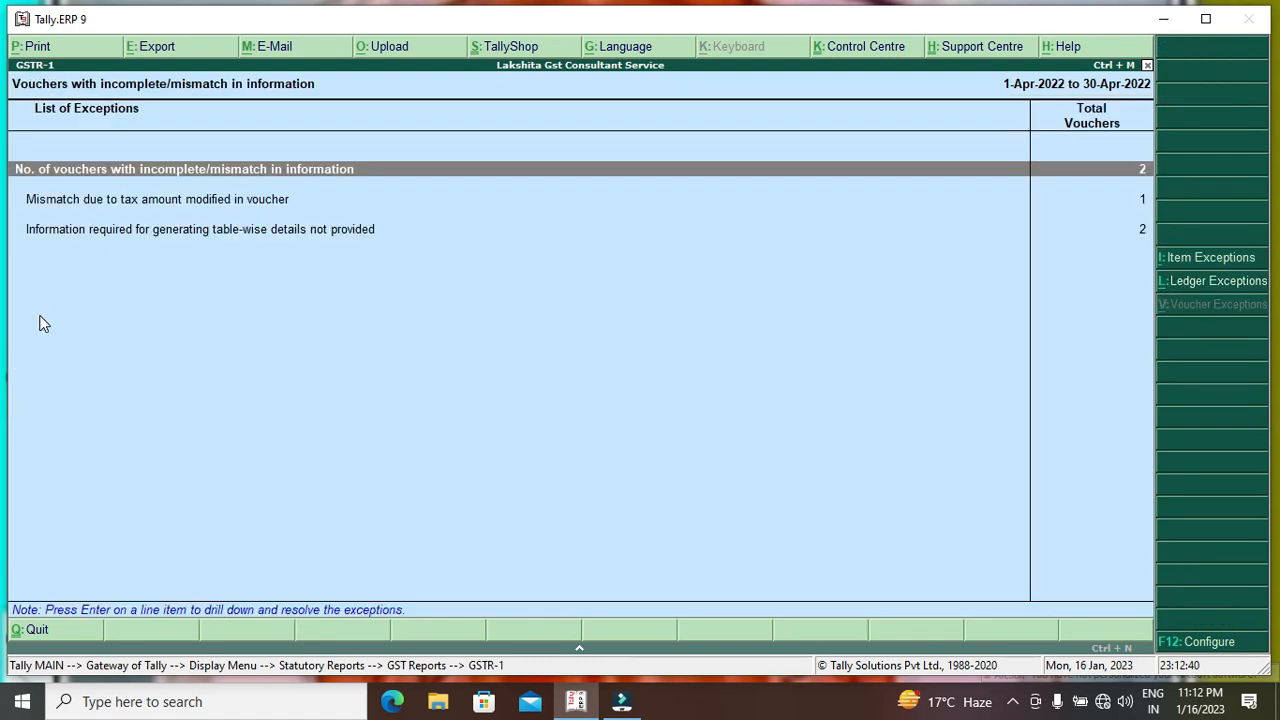
{"action": "key", "text": "Return"}
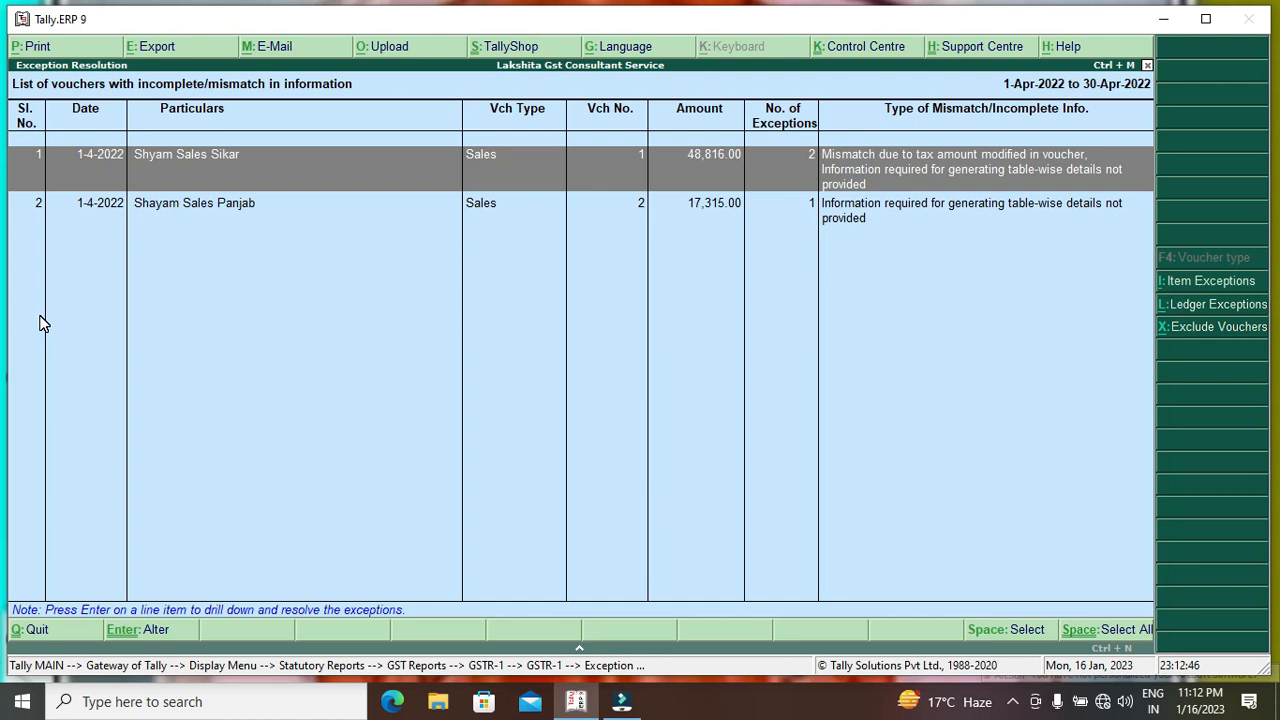
Inspect Shyam Sales Panjab's exception details, which lack a GSTIN, without changing anything.
{"action": "key", "text": "Down"}
{"action": "key", "text": "Return"}
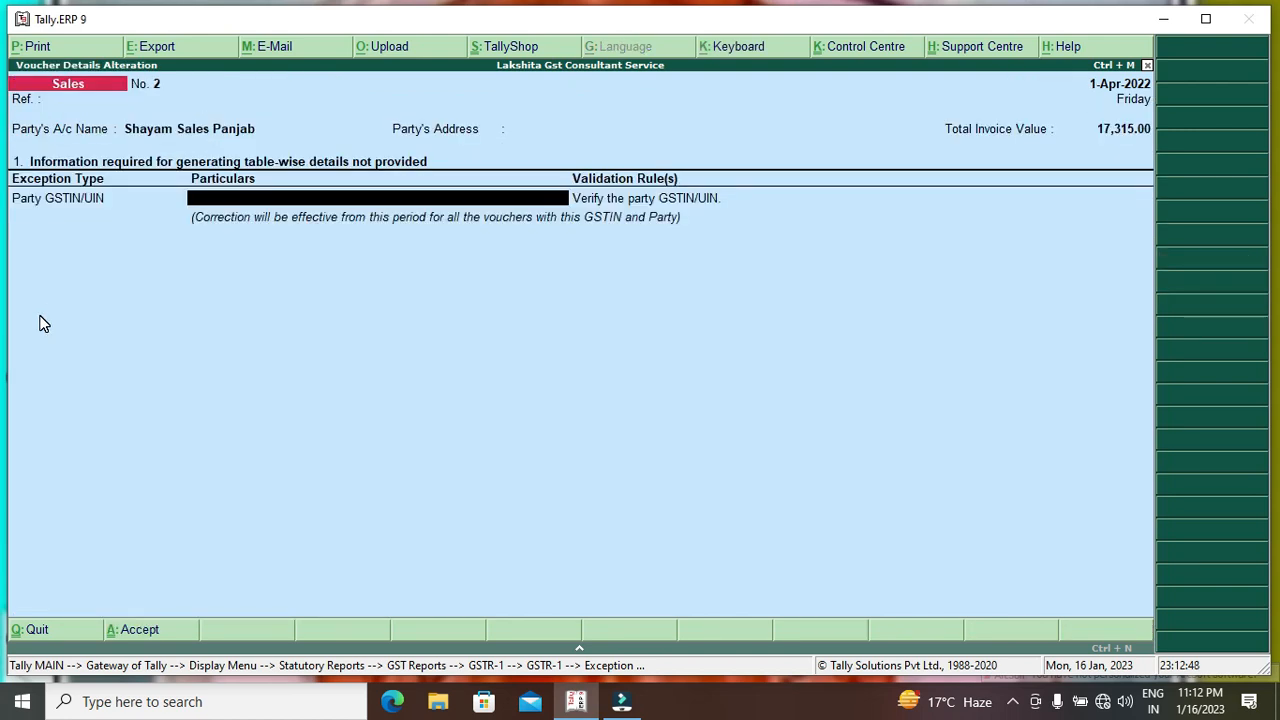
{"action": "key", "text": "Return"}
{"action": "key", "text": "Return"}
{"action": "key", "text": "Escape"}
{"action": "key", "text": "Escape"}
{"action": "key", "text": "Return"}
{"action": "key", "text": "Up"}
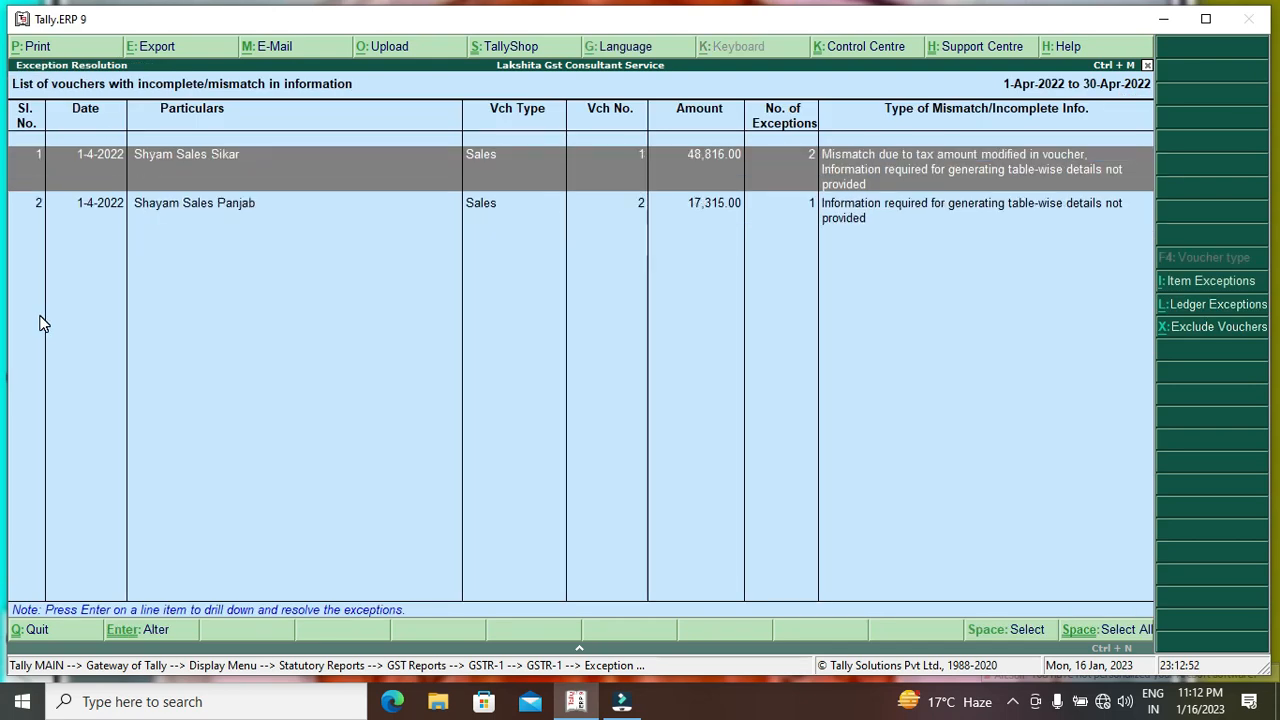
{"action": "key", "text": "Return"}
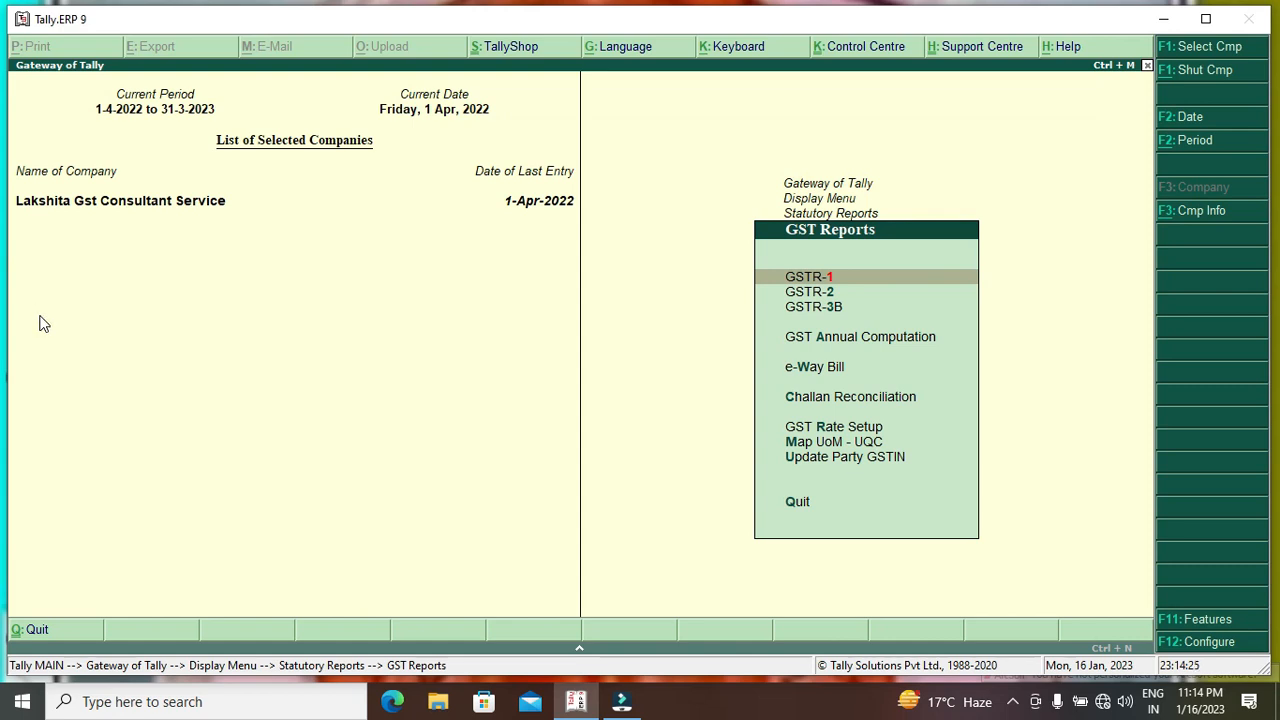
Reopen the GSTR-1 return and drill back into the incomplete/mismatch exceptions list.
{"action": "key", "text": "Return"}
{"action": "key", "text": "Down"}
{"action": "key", "text": "Down"}
{"action": "key", "text": "Down"}
{"action": "key", "text": "Down"}
{"action": "key", "text": "Down"}
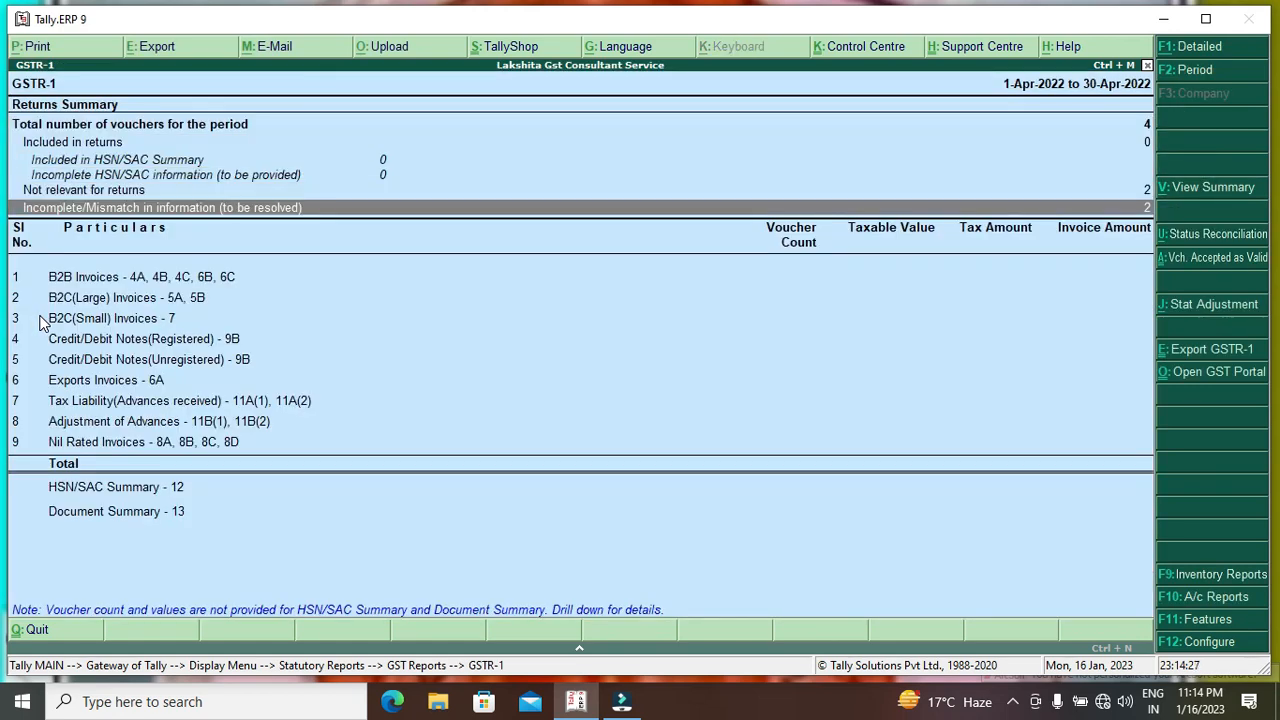
{"action": "key", "text": "Up"}
{"action": "key", "text": "Return"}
{"action": "key", "text": "Return"}
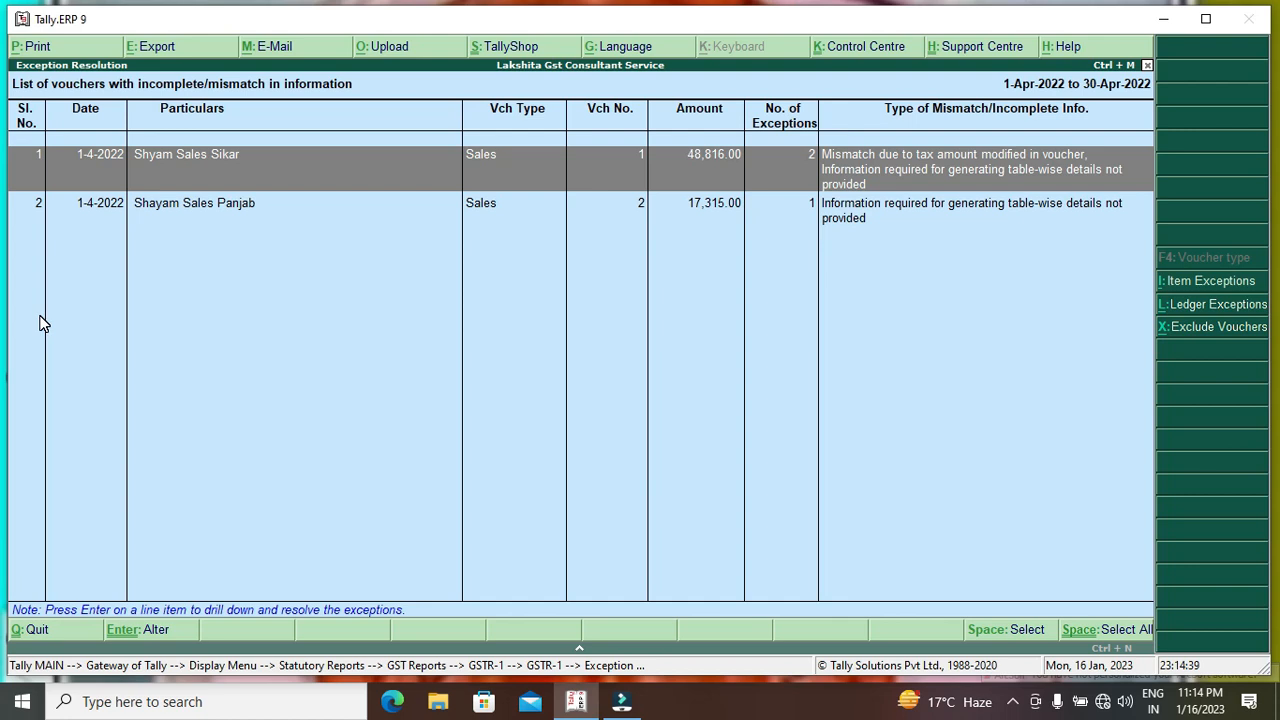
{"action": "key", "text": "Escape"}
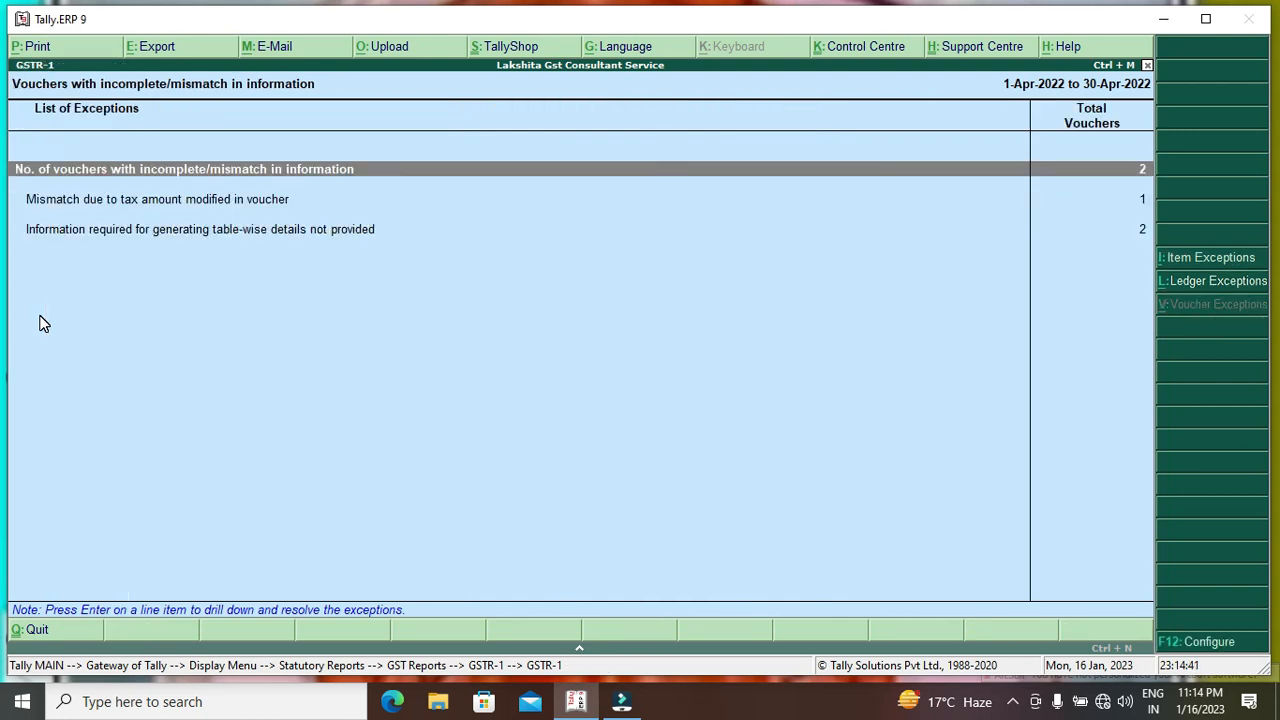
{"action": "key", "text": "Return"}
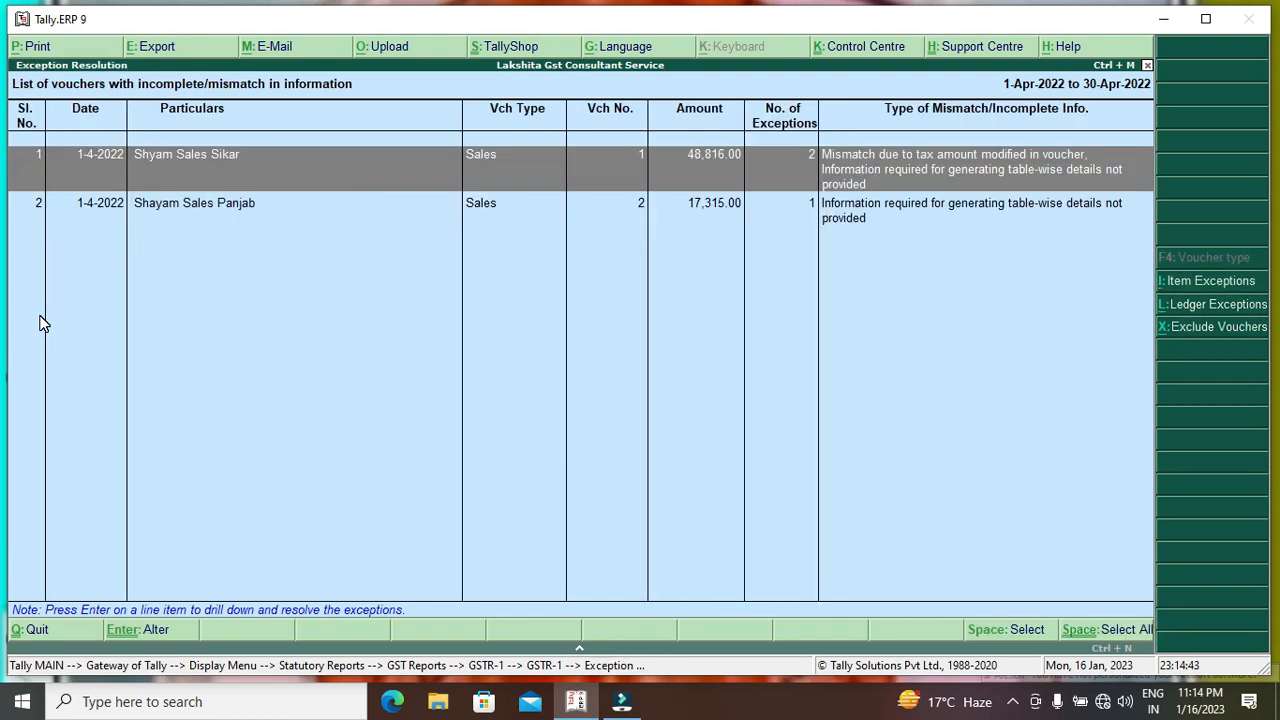
Set Shyam Sales Sikar's central tax amounts to 937.50 and 720.00.
{"action": "key", "text": "Return"}
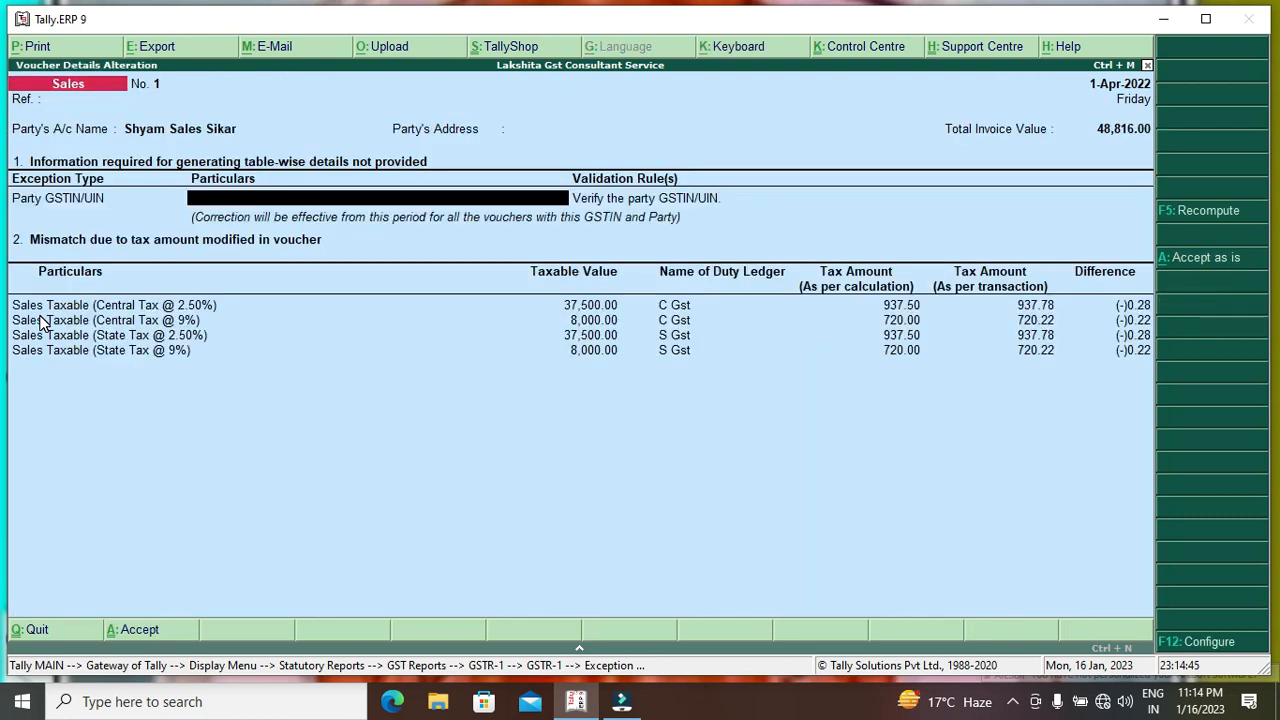
{"action": "key", "text": "Return"}
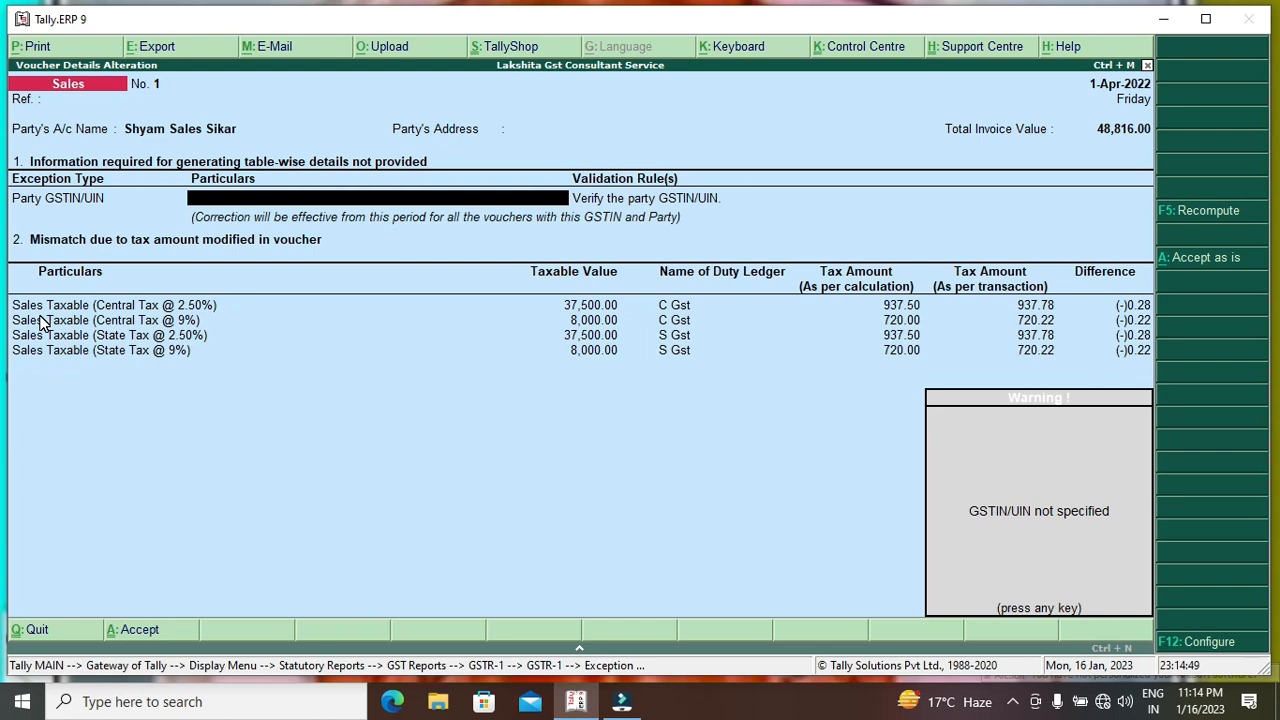
{"action": "key", "text": "Return"}
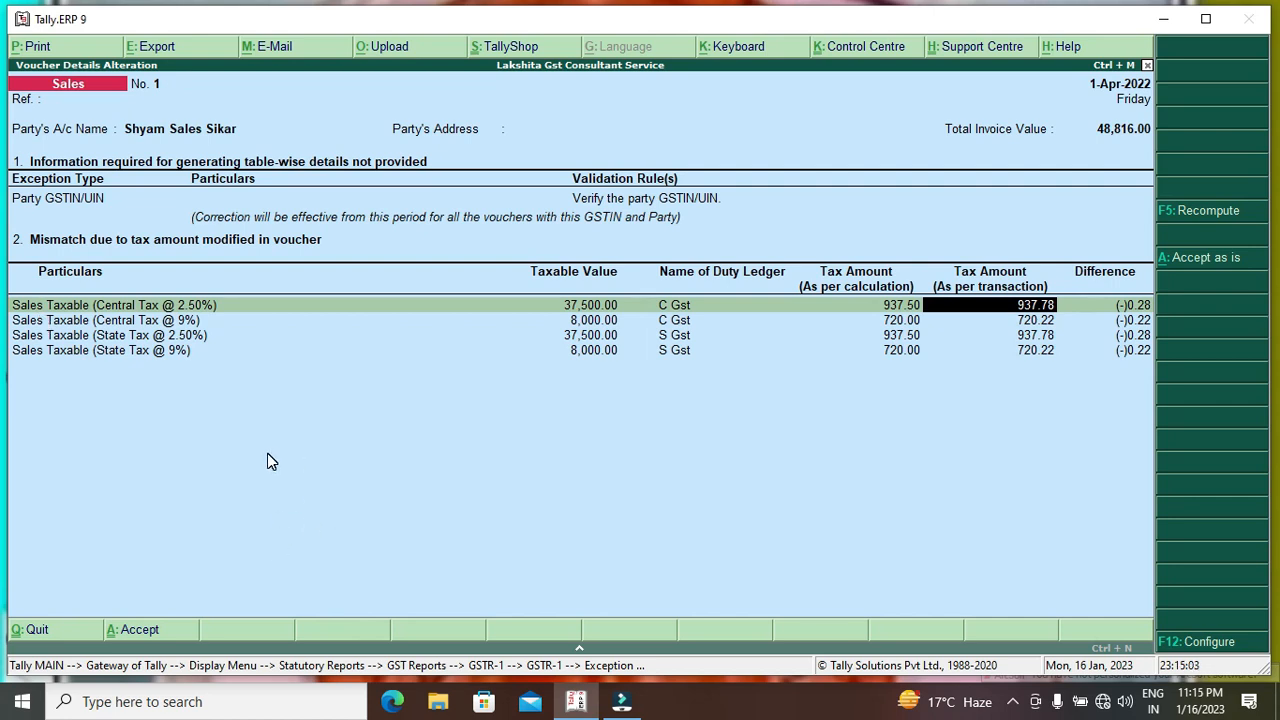
{"action": "type", "text": "937.50"}
{"action": "key", "text": "Return"}
{"action": "type", "text": "720"}
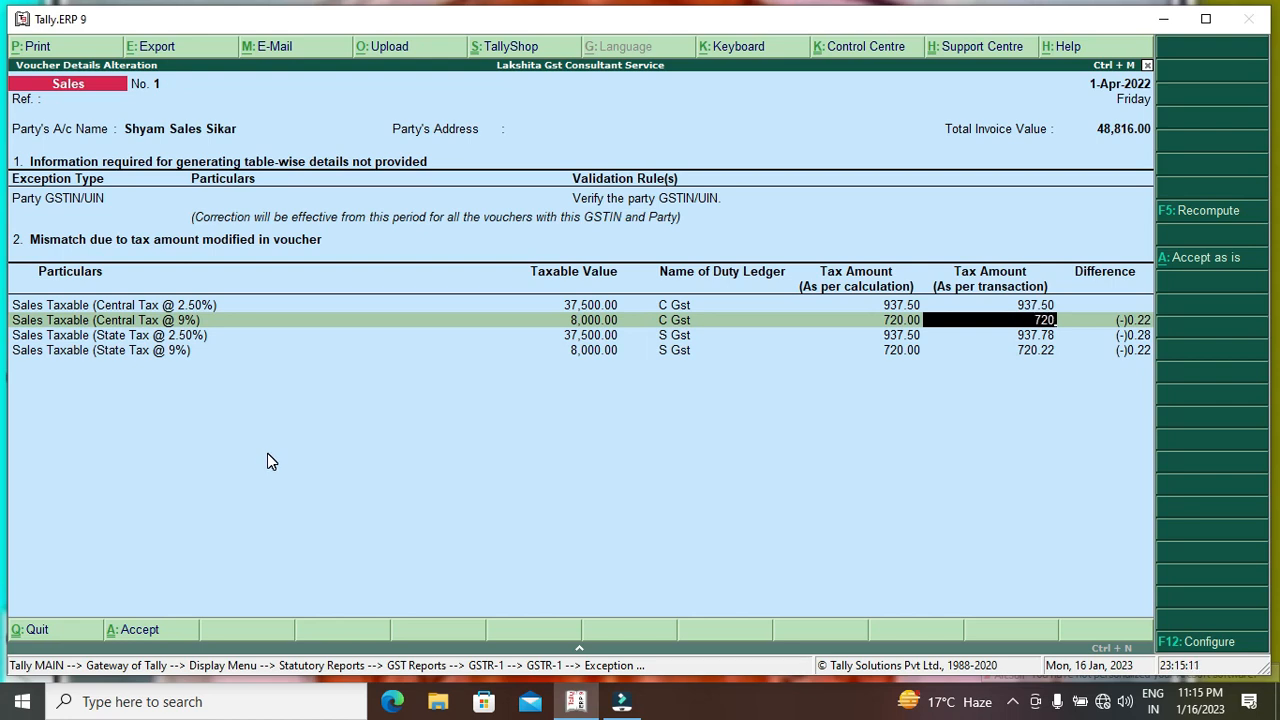
{"action": "key", "text": "Return"}
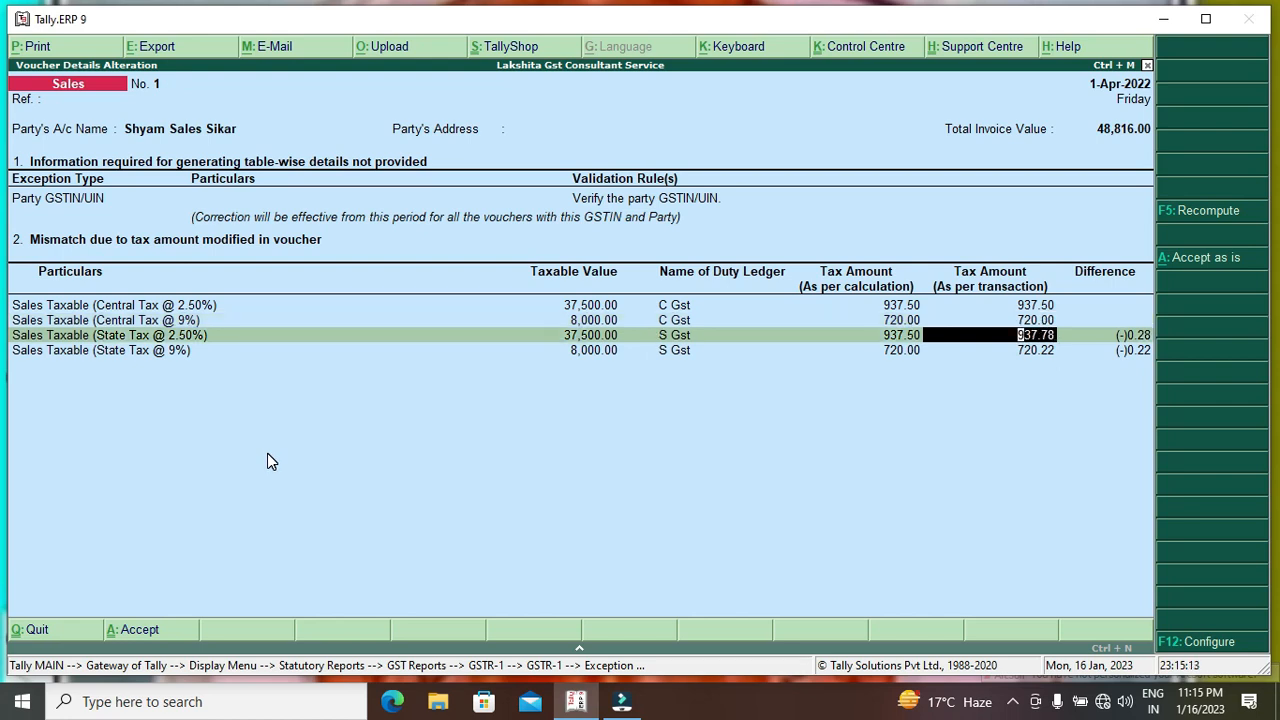
Set the state tax amounts to 937.50 and 720.00, then accept the corrections.
{"action": "type", "text": "937.5"}
{"action": "key", "text": "Return"}
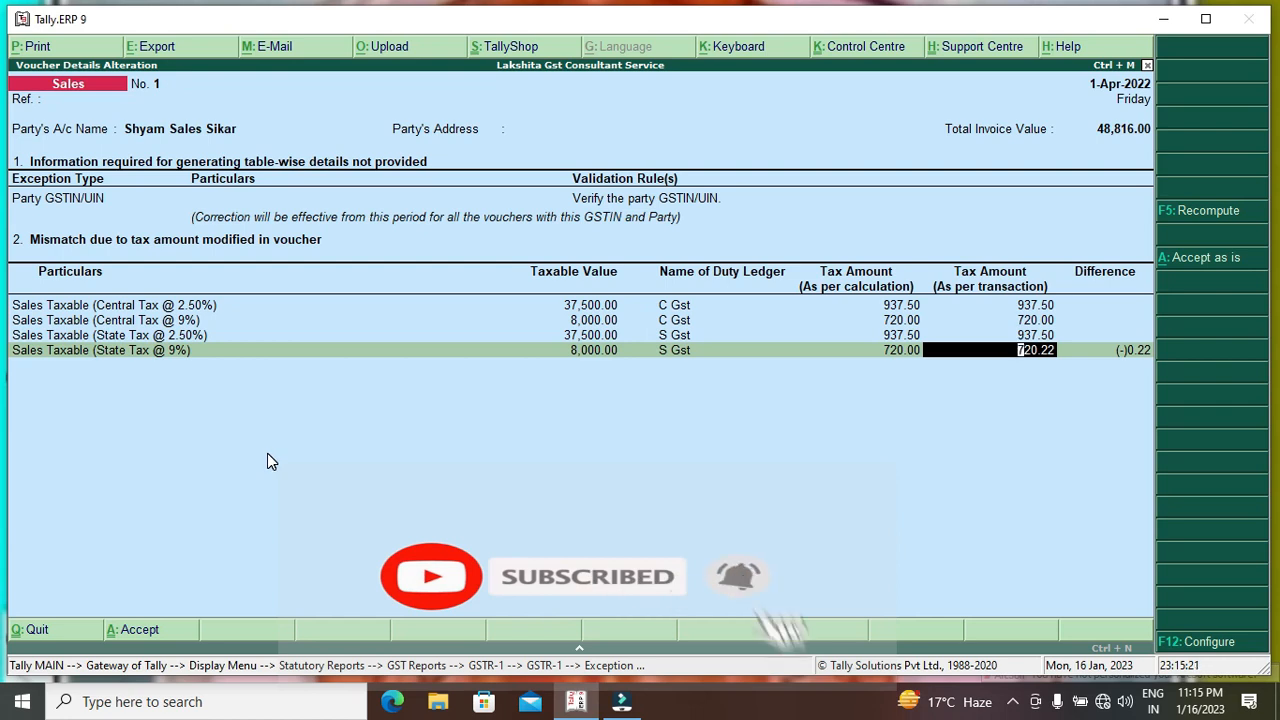
{"action": "type", "text": "720"}
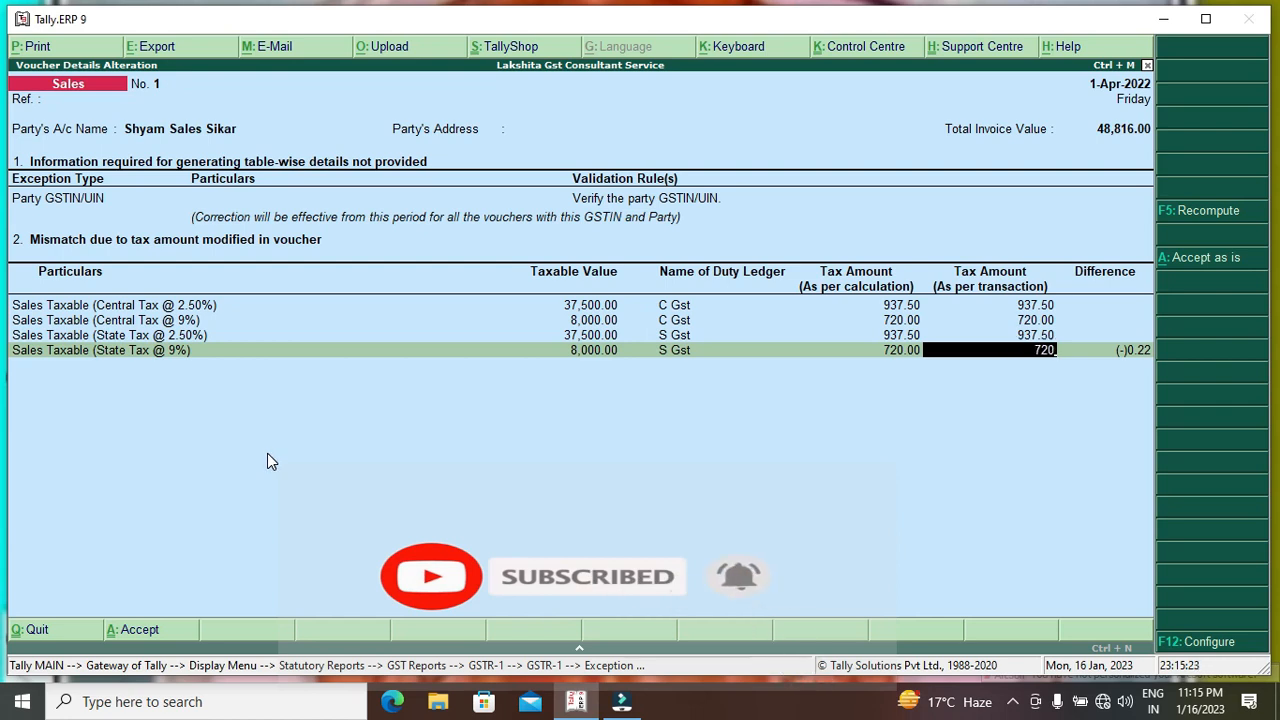
{"action": "key", "text": "Return"}
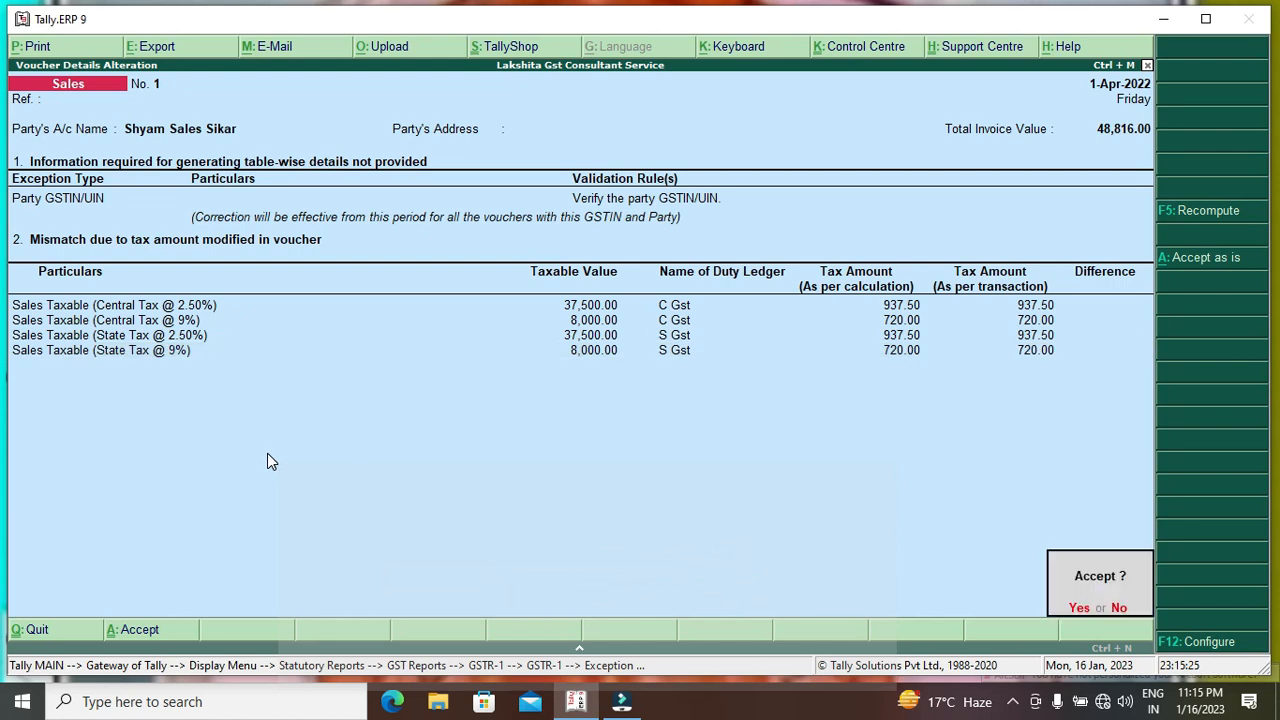
{"action": "key", "text": "Return"}
{"action": "key", "text": "Escape"}
{"action": "key", "text": "y"}
{"action": "key", "text": "Down"}
Fill in the Party GSTIN/UIN field on Shyam Sales Sikar's voucher.
{"action": "key", "text": "Up"}
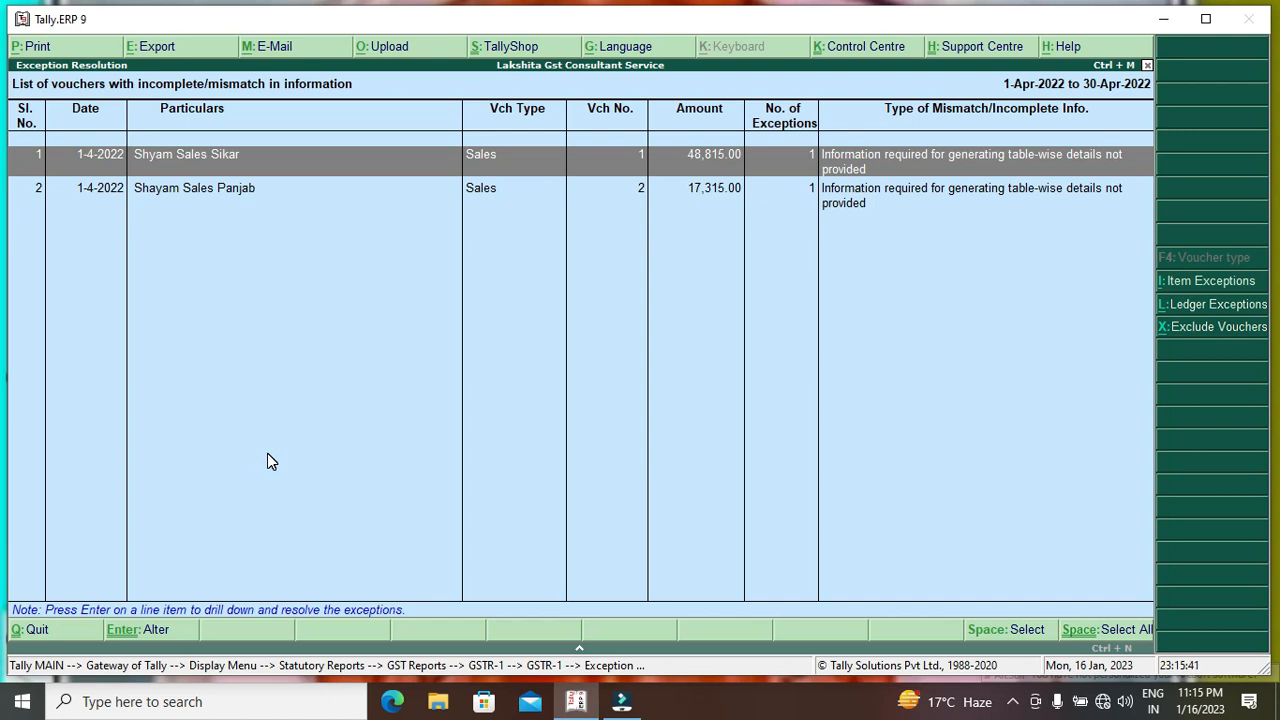
{"action": "key", "text": "Return"}
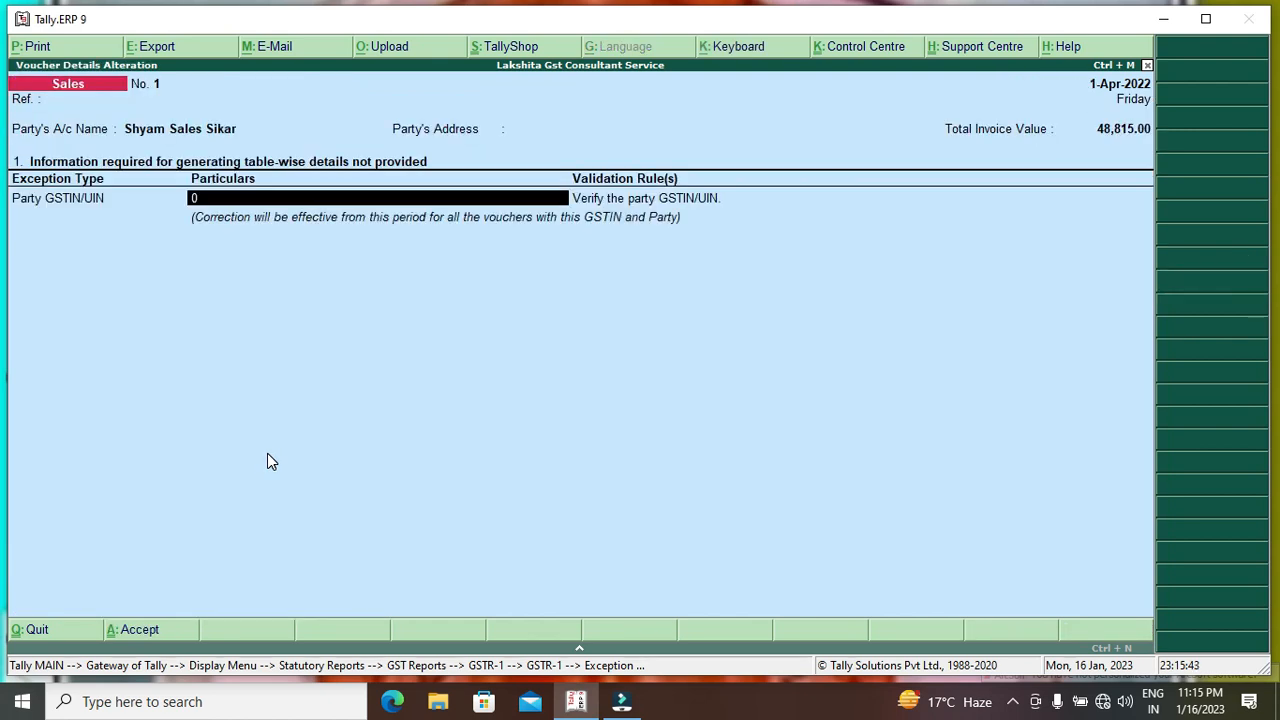
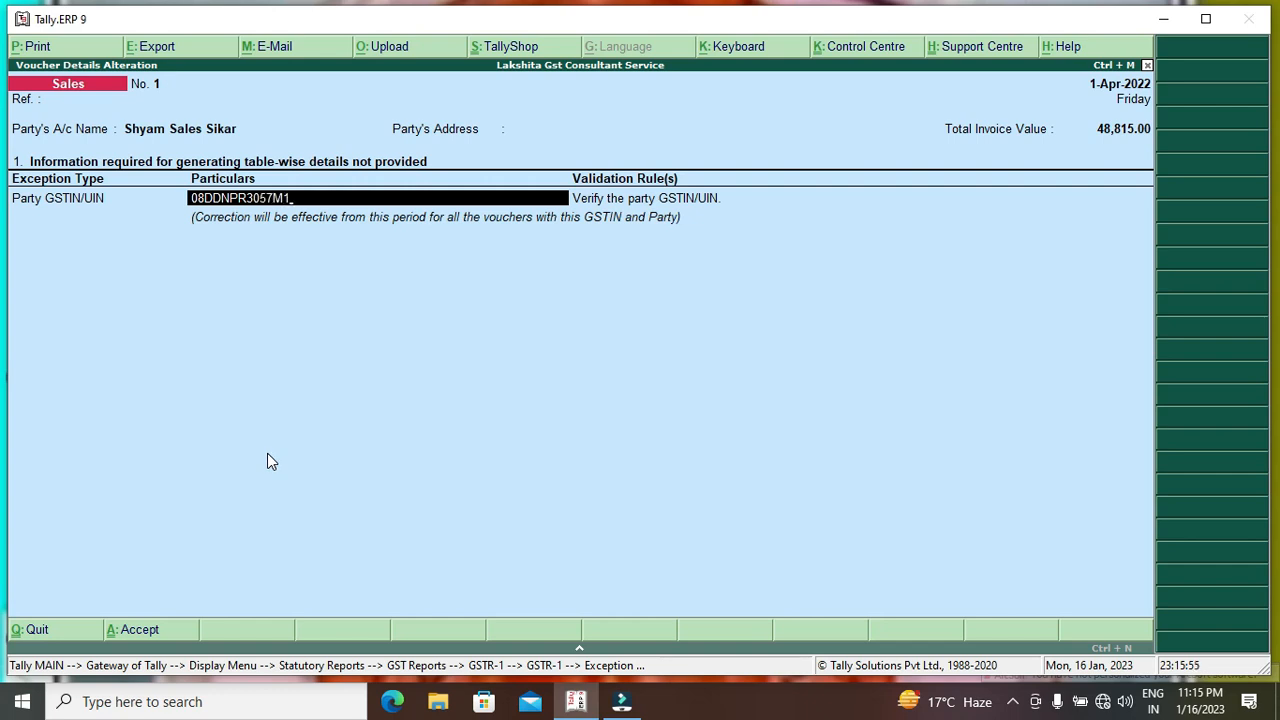
{"action": "key", "text": "Return"}
{"action": "key", "text": "Return"}
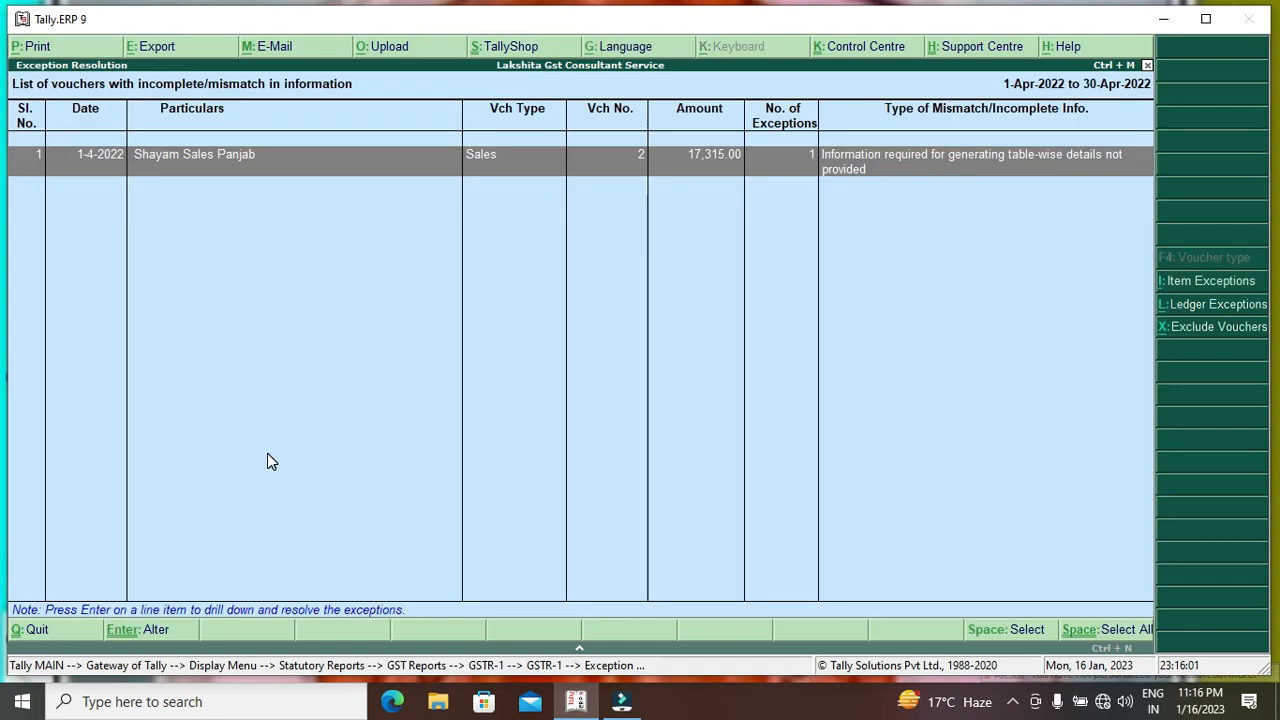
Return to the GSTR-1 summary, now showing 1 B2B invoice totalling 48,815.
{"action": "key", "text": "Escape"}
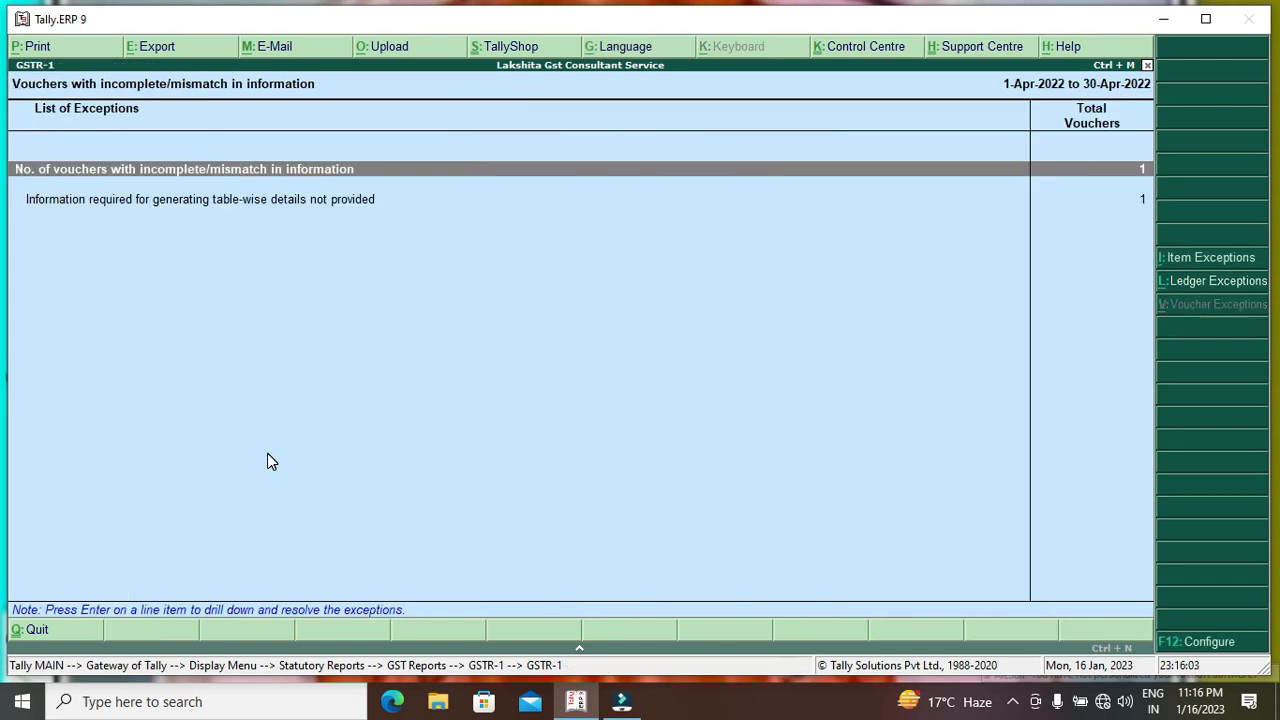
{"action": "key", "text": "Escape"}
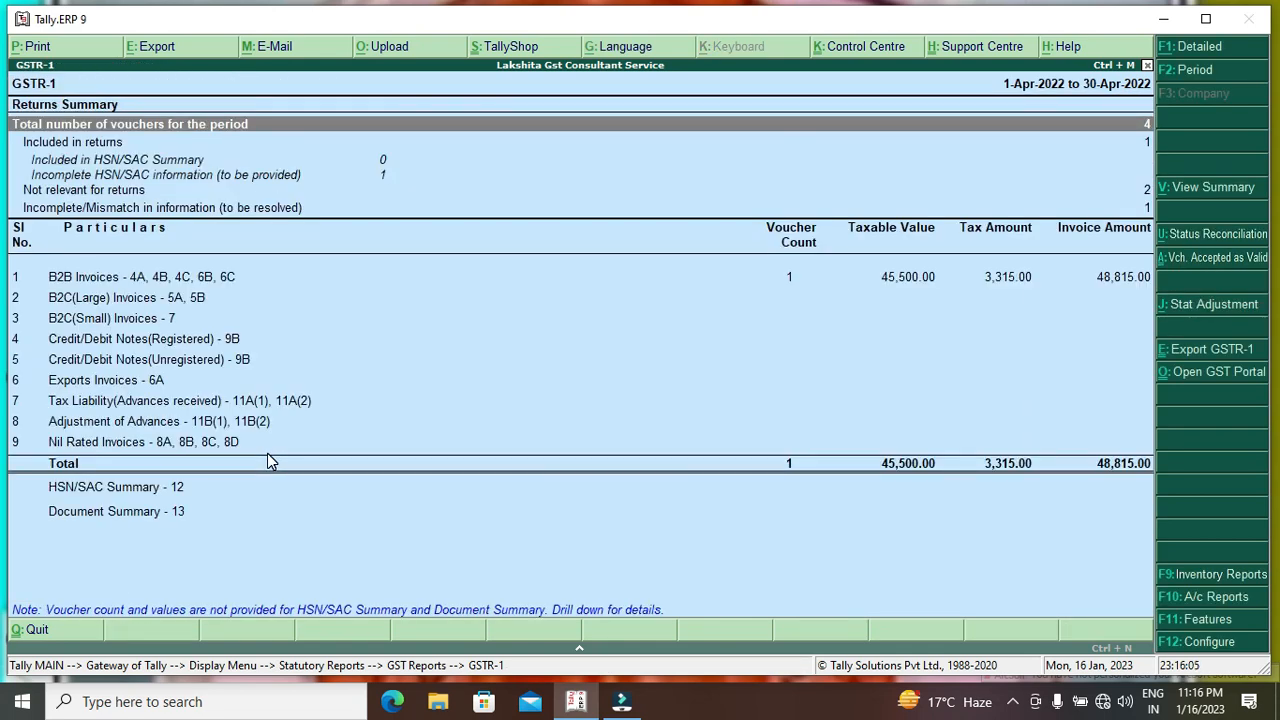
{"action": "key", "text": "Down"}
{"action": "key", "text": "Down"}
{"action": "key", "text": "Down"}
{"action": "key", "text": "Down"}
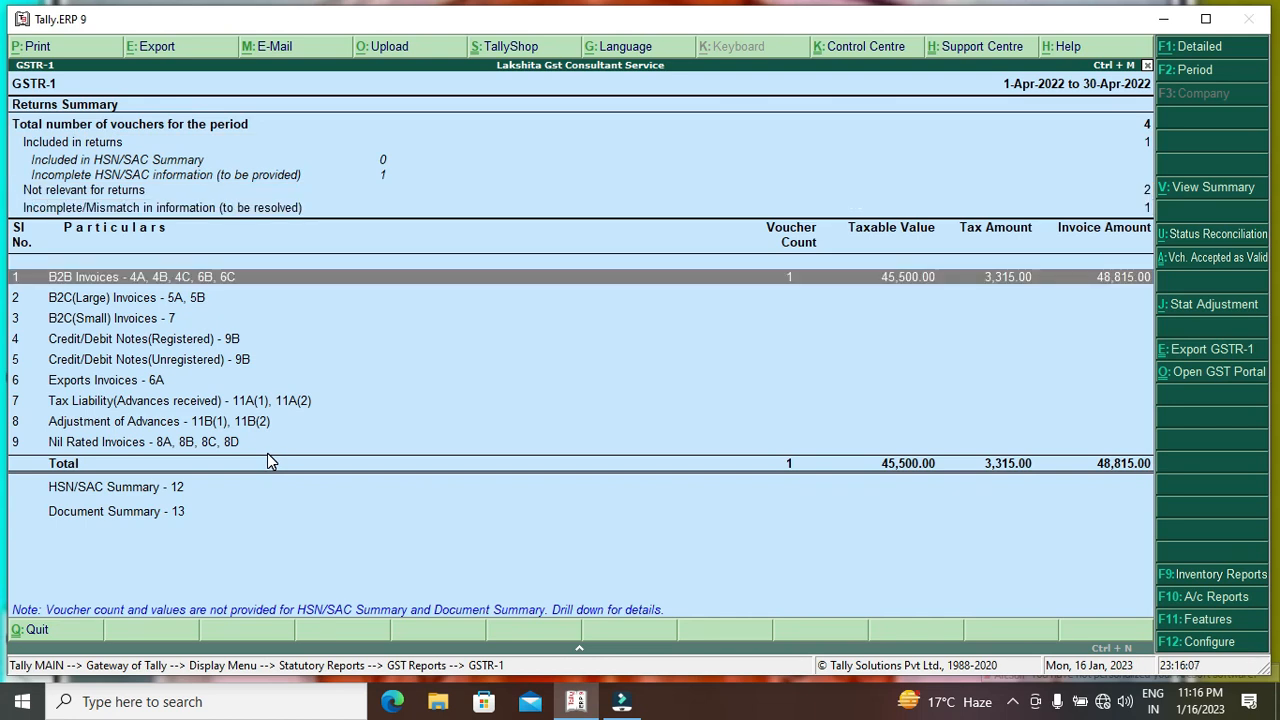
{"action": "key", "text": "Up"}
{"action": "key", "text": "Up"}
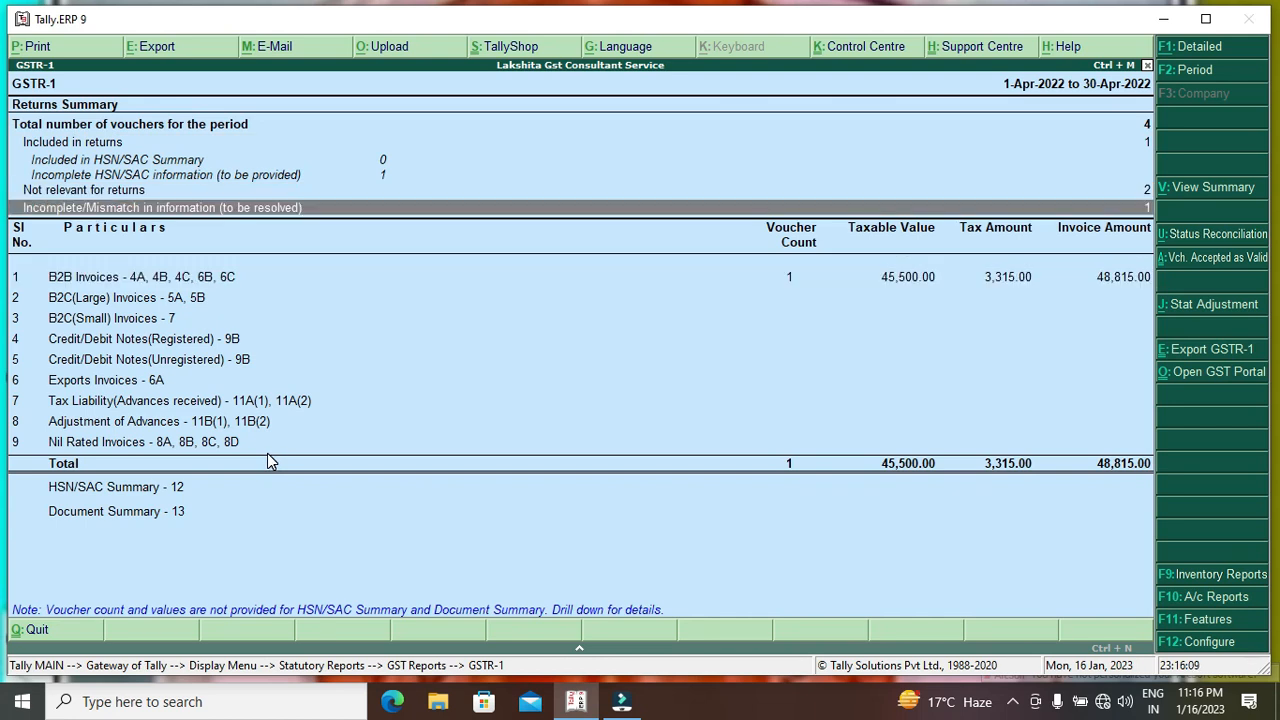
Inspect the remaining flagged voucher's details without accepting, then reopen the exceptions list.
{"action": "key", "text": "Down"}
{"action": "key", "text": "Return"}
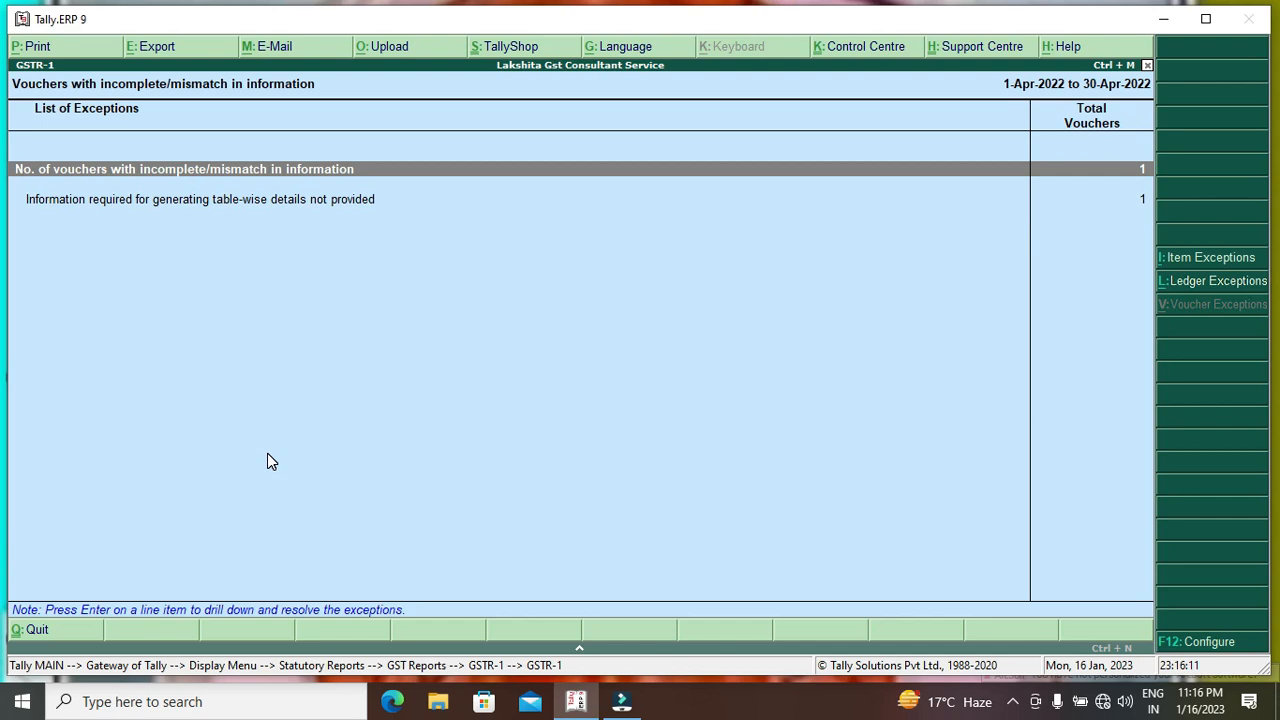
{"action": "key", "text": "Return"}
{"action": "key", "text": "Return"}
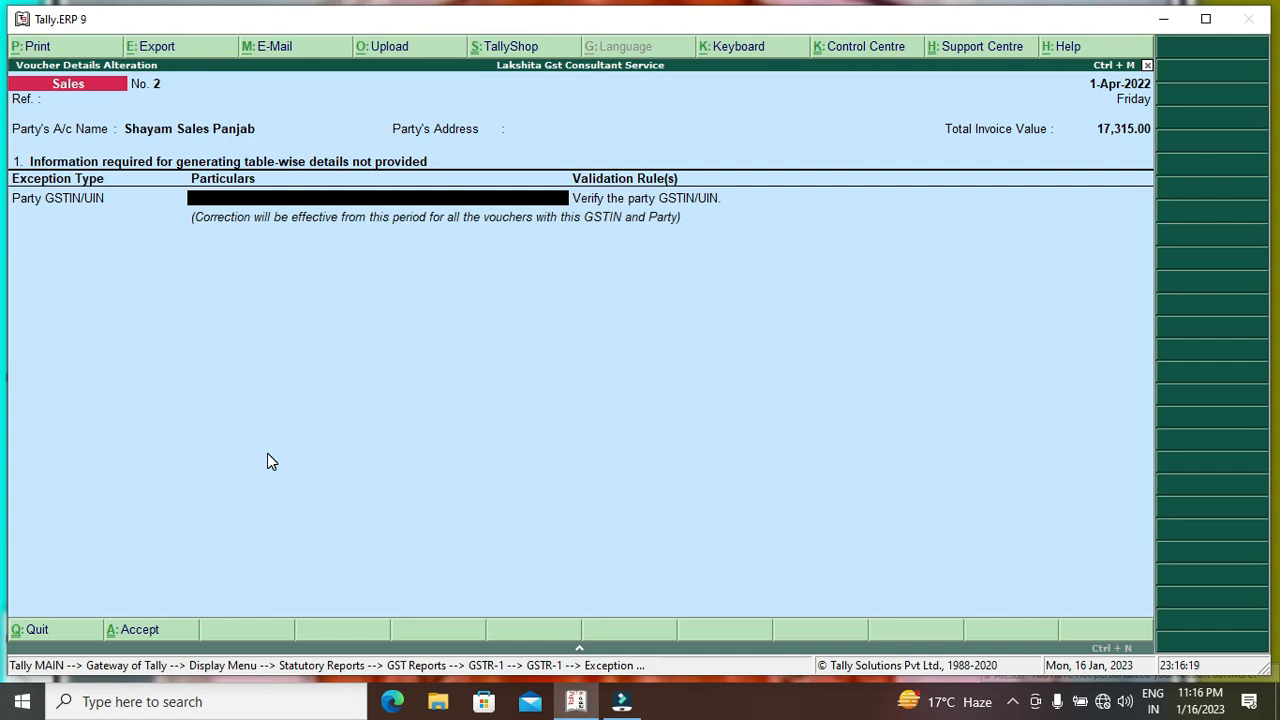
{"action": "key", "text": "Escape"}
{"action": "key", "text": "Return"}
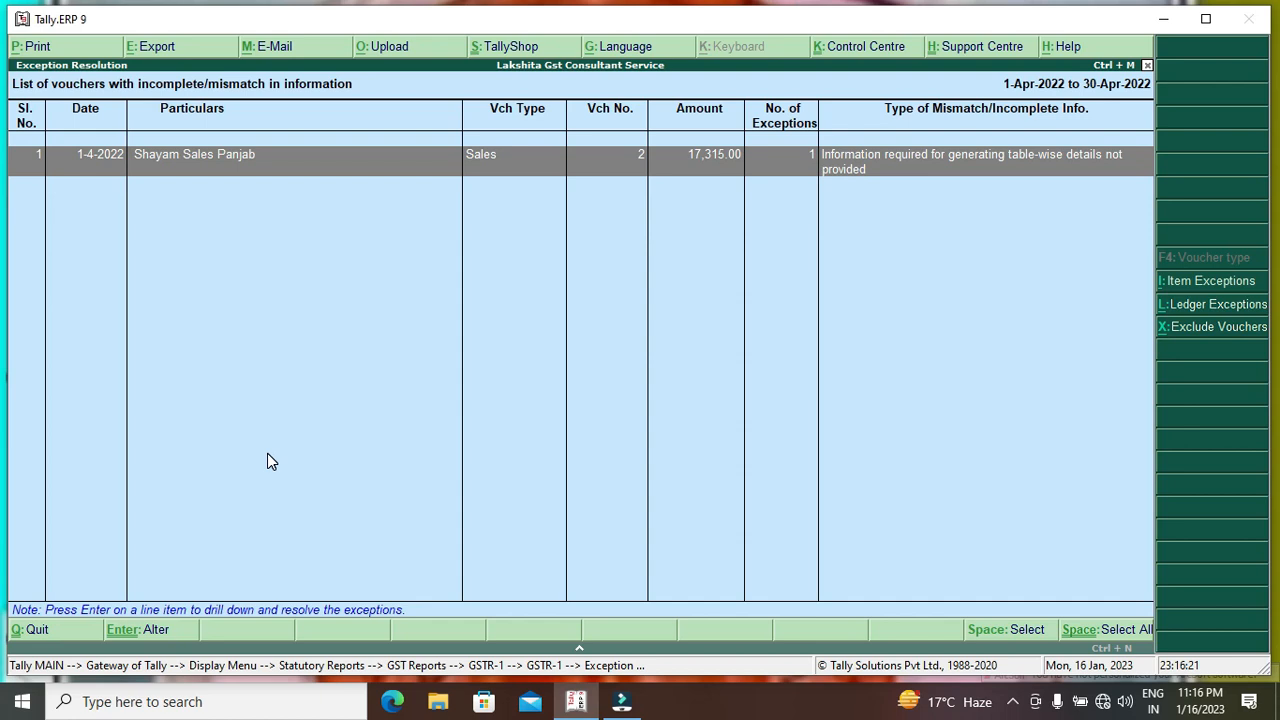
{"action": "key", "text": "Escape"}
{"action": "key", "text": "Escape"}
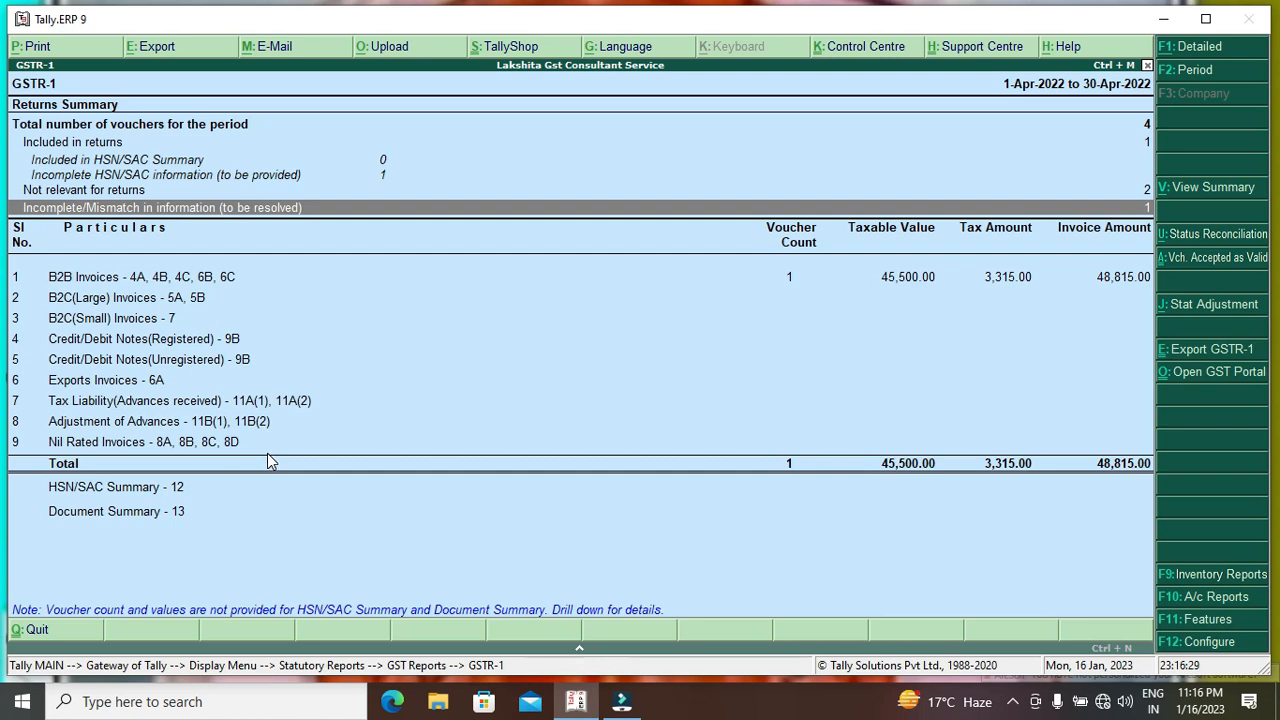
{"action": "key", "text": "Return"}
{"action": "key", "text": "Return"}
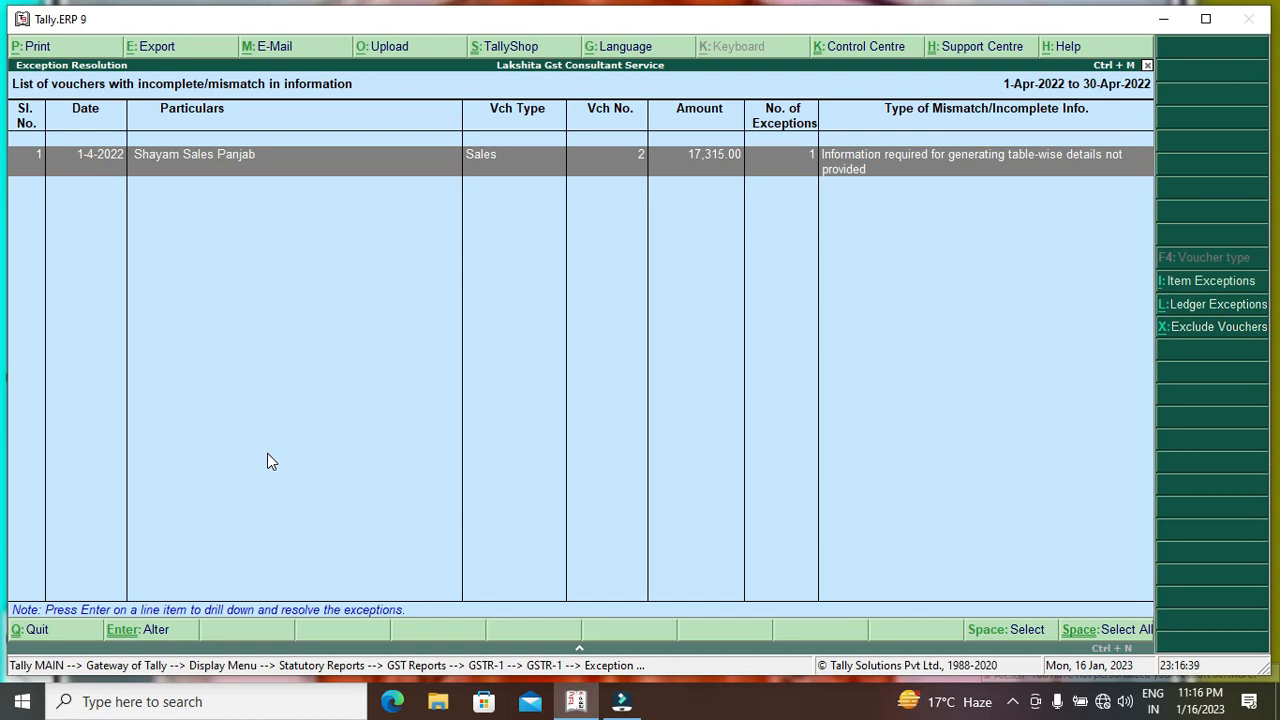
Leave the GSTR-1 reports for the Gateway of Tally and open the ledger masters.
{"action": "key", "text": "Escape"}
{"action": "key", "text": "Escape"}
{"action": "key", "text": "Escape"}
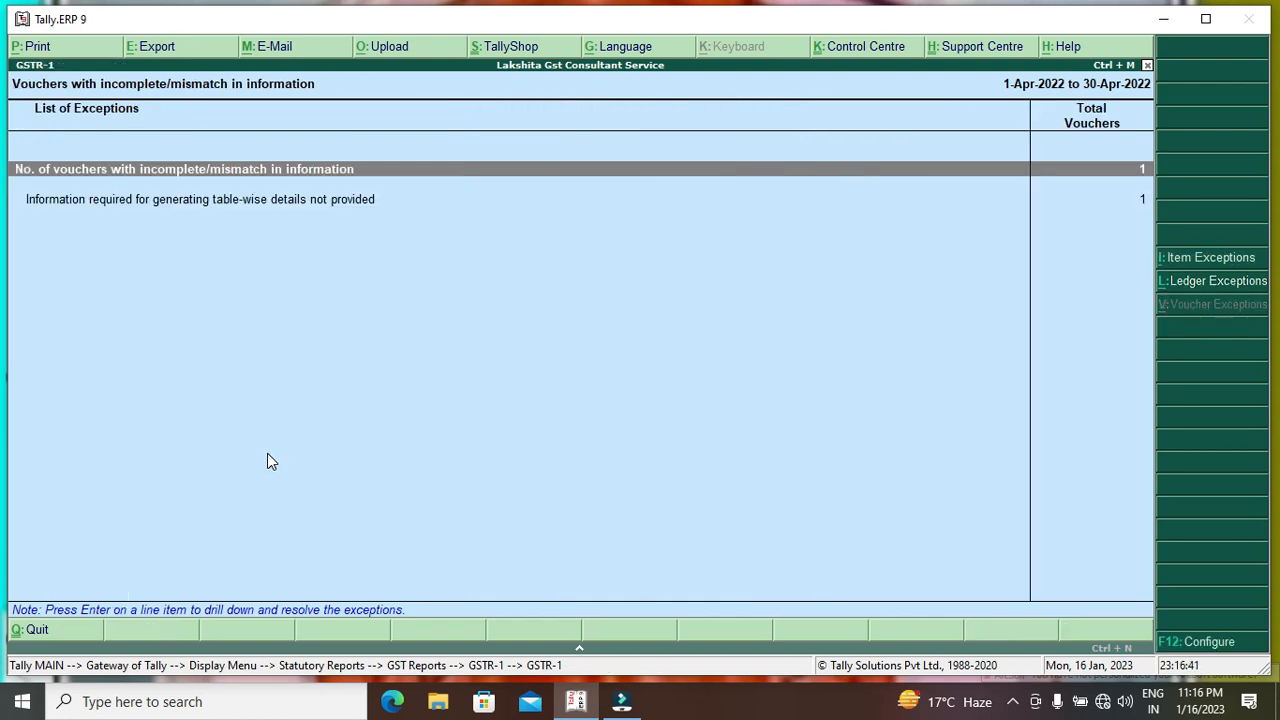
{"action": "key", "text": "Escape"}
{"action": "key", "text": "Escape"}
{"action": "key", "text": "Escape"}
{"action": "key", "text": "Escape"}
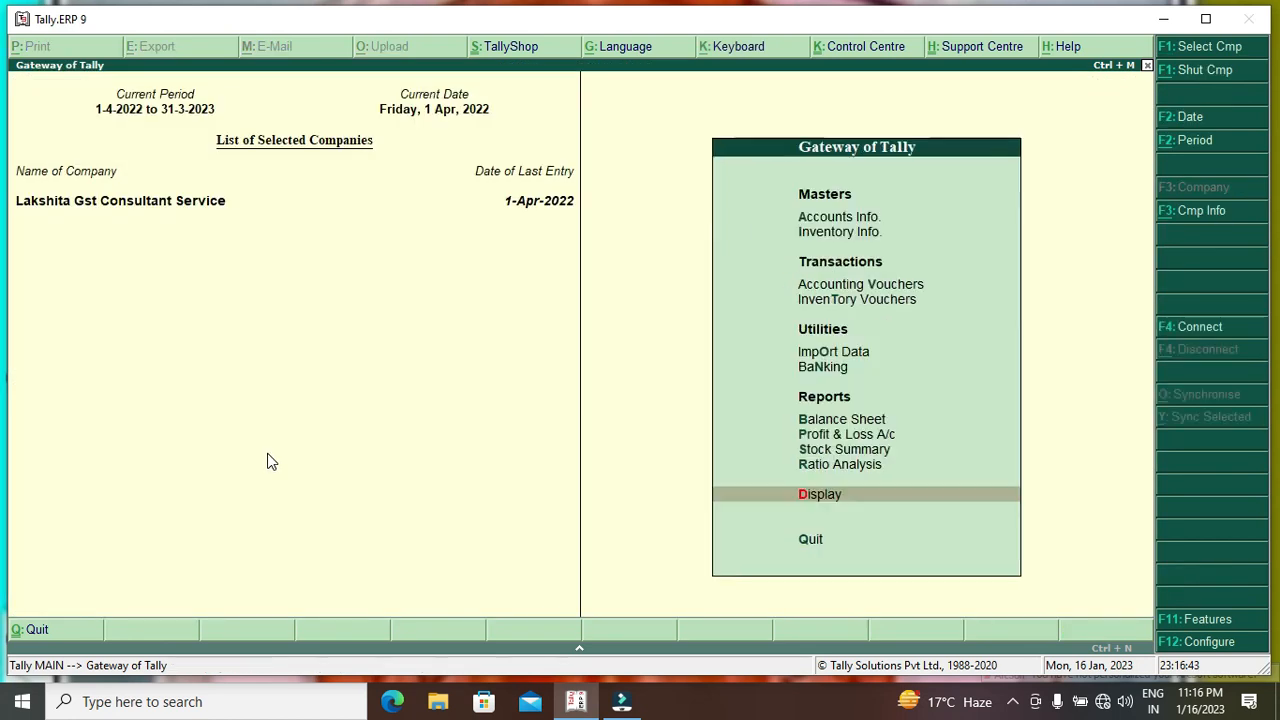
{"action": "key", "text": "n"}
{"action": "key", "text": "Down"}
{"action": "key", "text": "Up"}
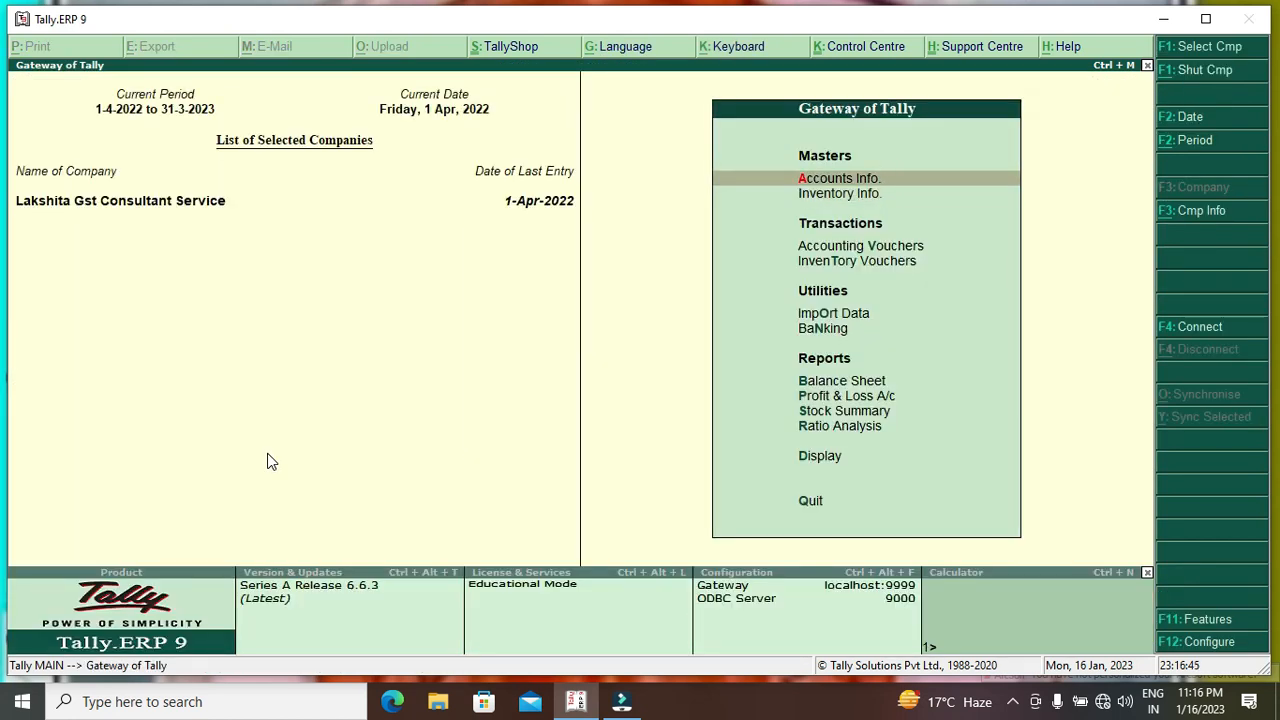
{"action": "key", "text": "Return"}
{"action": "key", "text": "Down"}
{"action": "key", "text": "Return"}
Inspect the C Gst ledger's Normal Rounding method (limit 1), quit without saving, and return to Gateway.
{"action": "key", "text": "Down"}
{"action": "key", "text": "Down"}
{"action": "key", "text": "Return"}
{"action": "key", "text": "Down"}
{"action": "key", "text": "Down"}
{"action": "key", "text": "Up"}
{"action": "key", "text": "Return"}
{"action": "key", "text": "Return"}
{"action": "key", "text": "Return"}
{"action": "key", "text": "Return"}
{"action": "key", "text": "Return"}
{"action": "key", "text": "Return"}
{"action": "key", "text": "Return"}
{"action": "key", "text": "Return"}
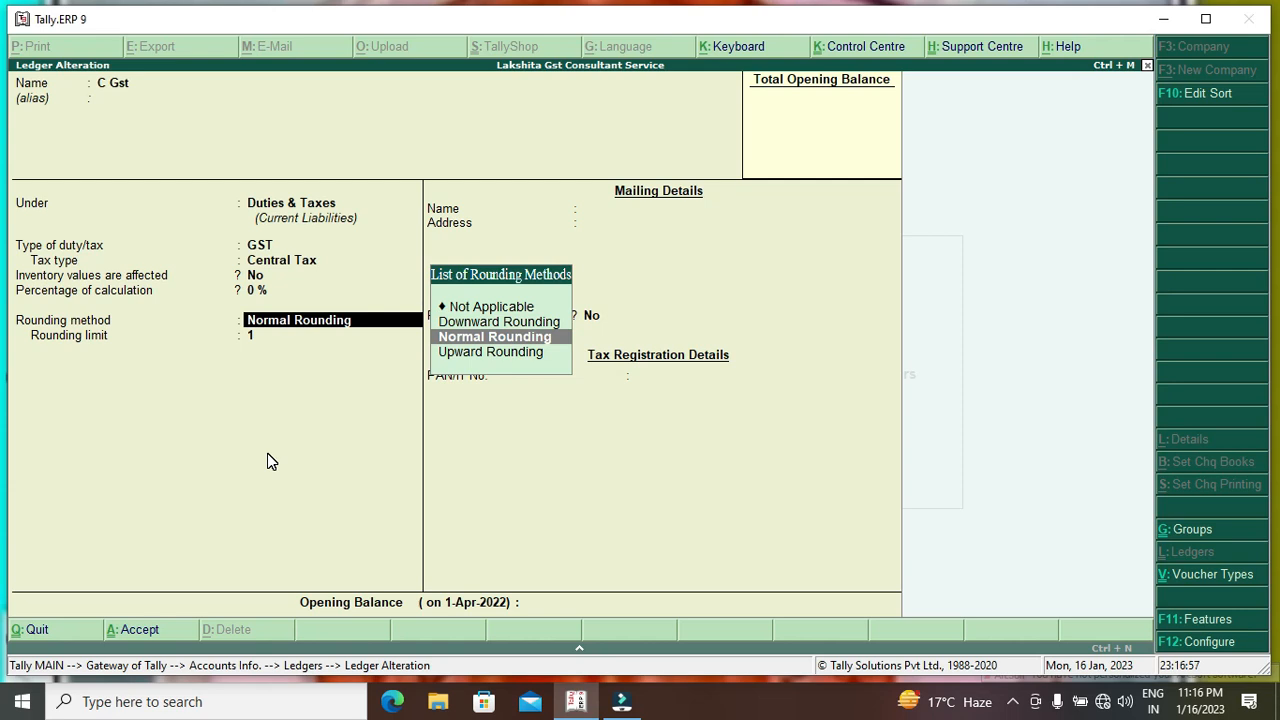
{"action": "key", "text": "Up"}
{"action": "key", "text": "Up"}
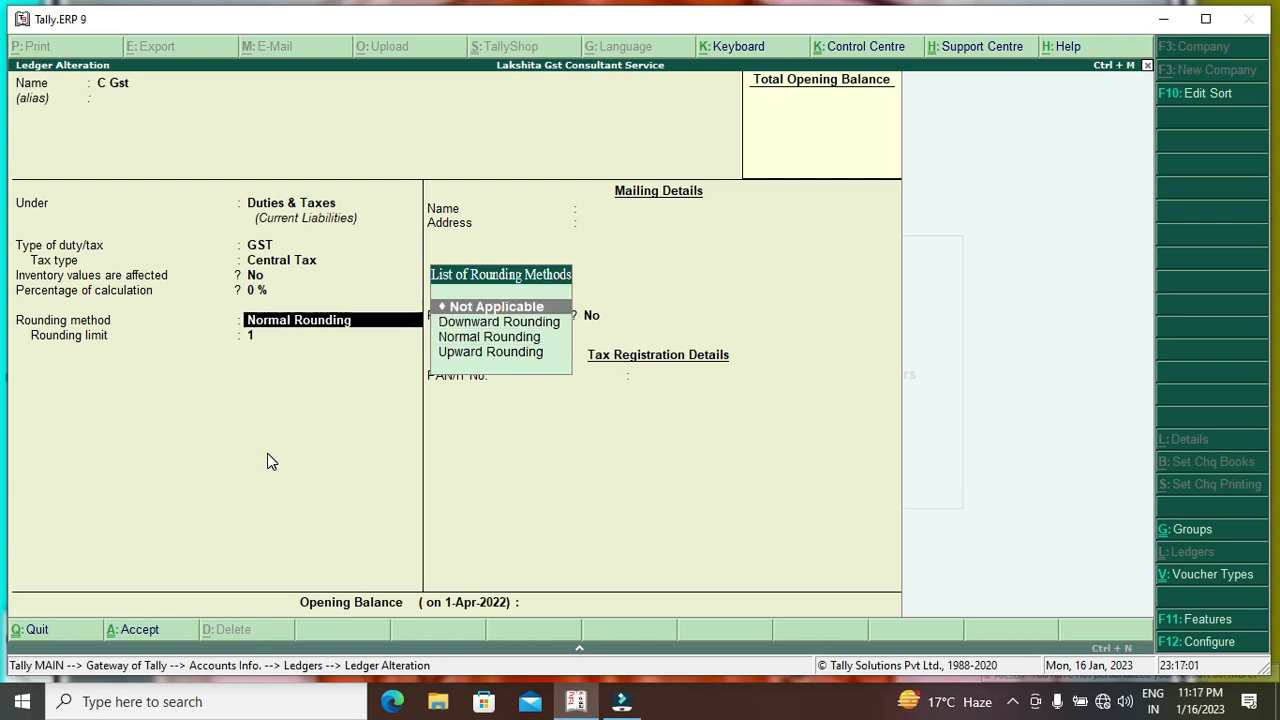
{"action": "key", "text": "BackSpace"}
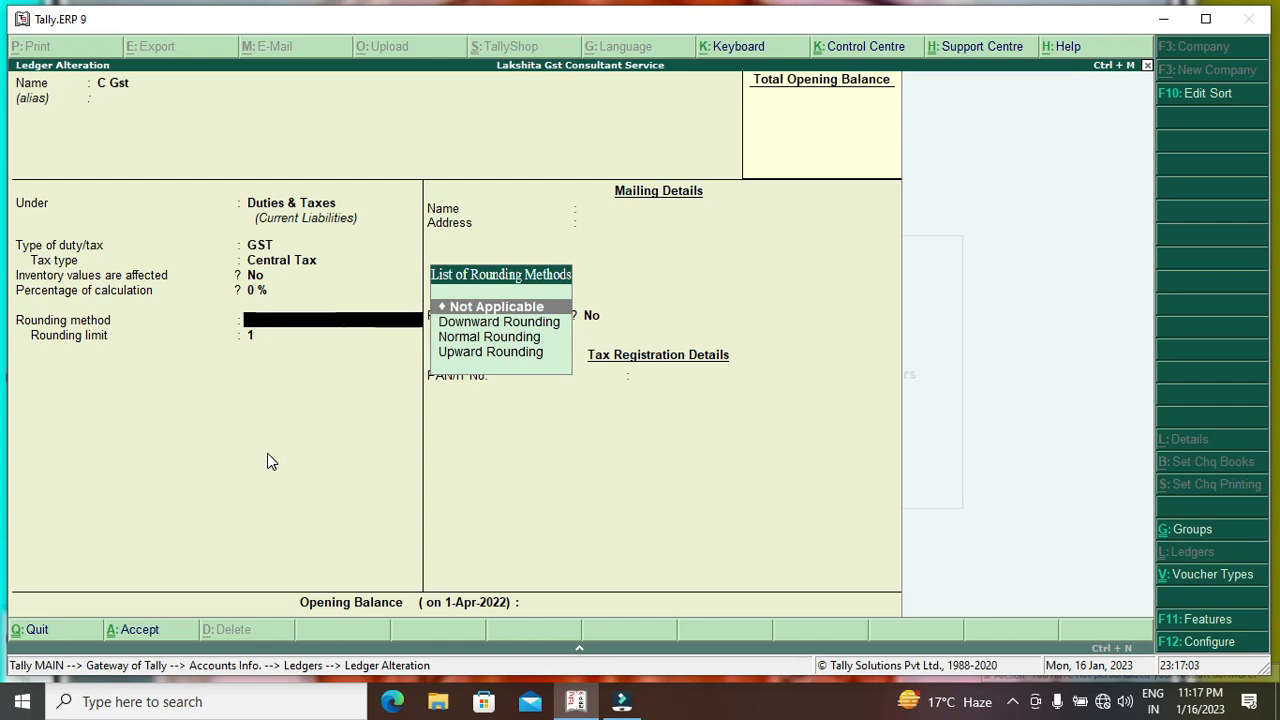
{"action": "key", "text": "Escape"}
{"action": "key", "text": "y"}
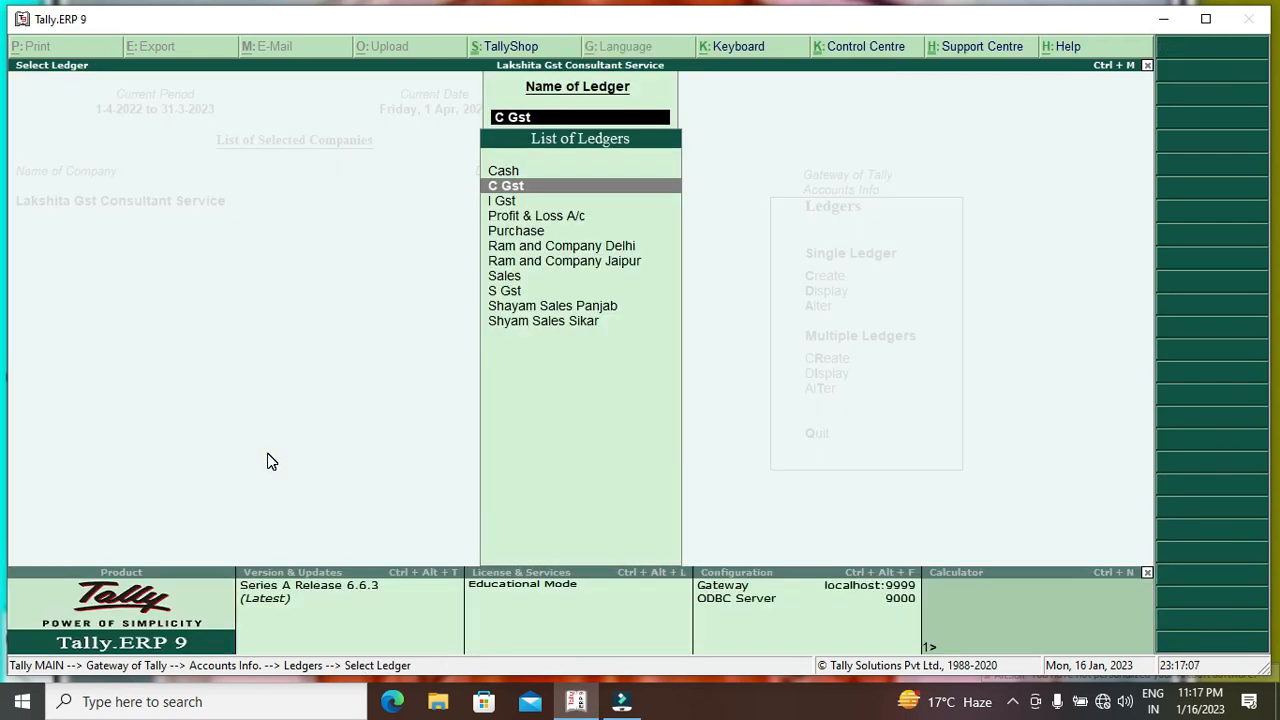
{"action": "key", "text": "Down"}
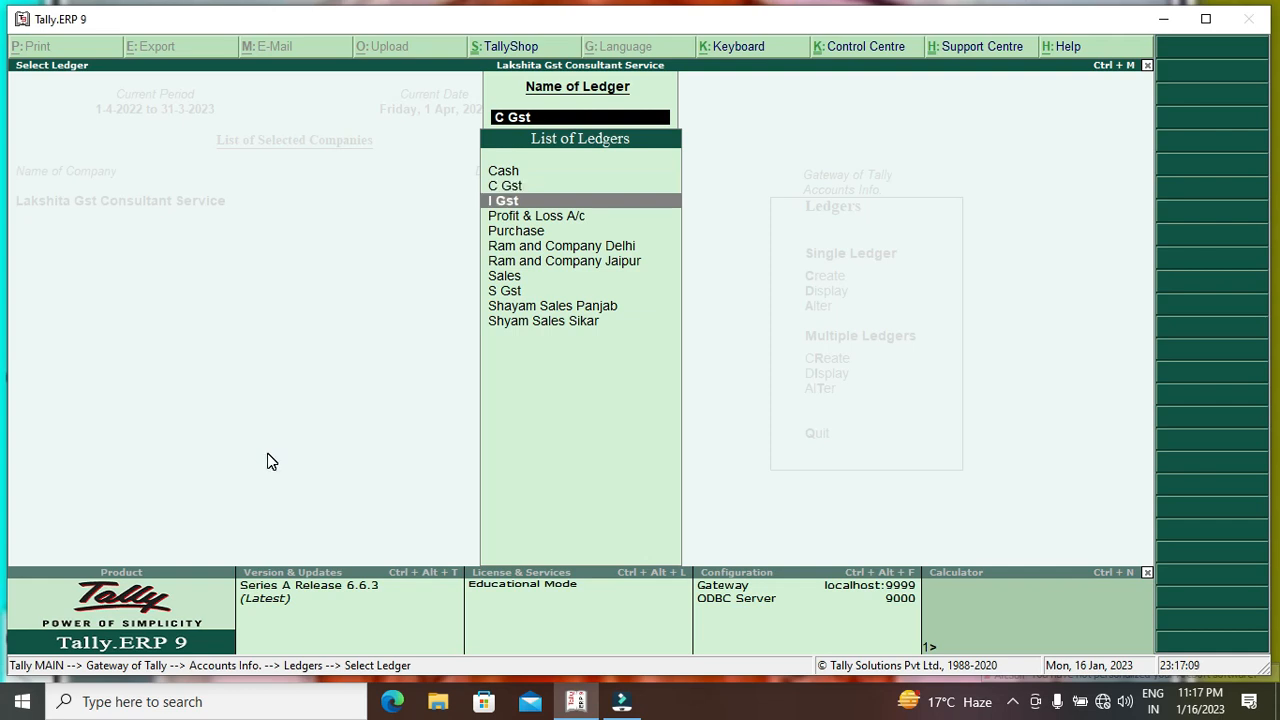
{"action": "key", "text": "Escape"}
{"action": "key", "text": "Escape"}
{"action": "key", "text": "Escape"}
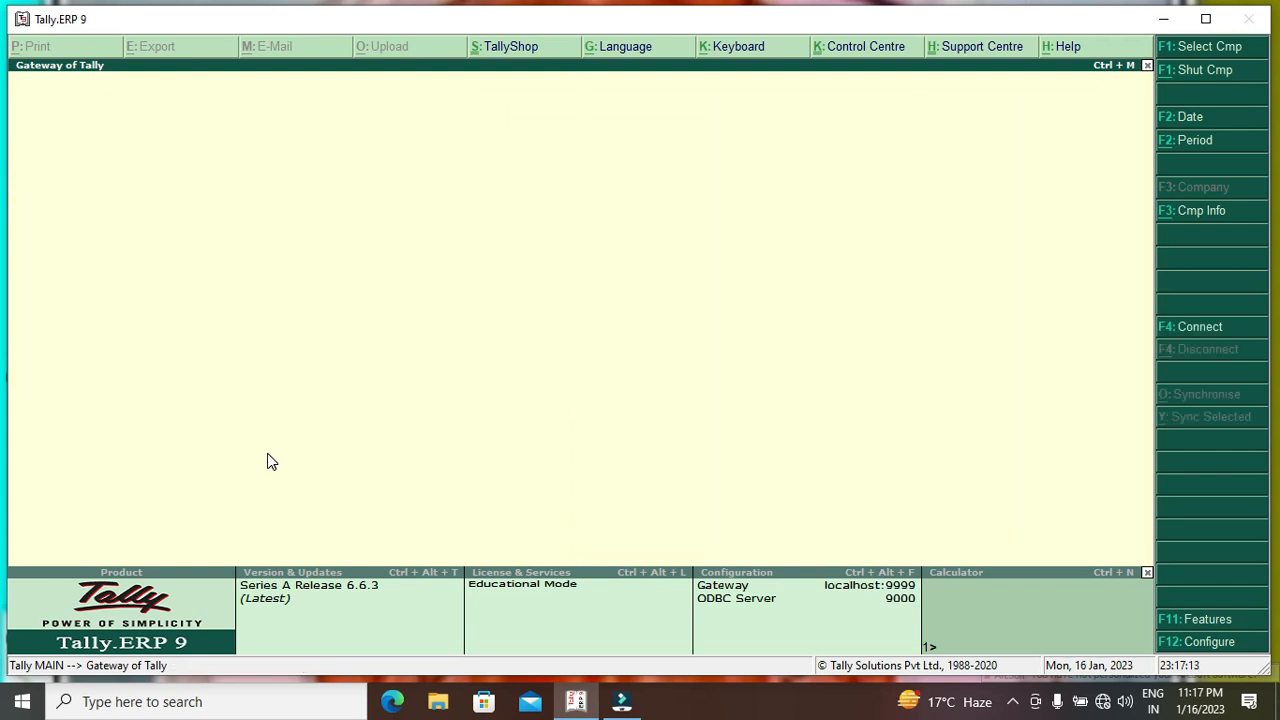
Open the April 2022 GSTR-1 return summary from the GST statutory reports.
{"action": "key", "text": "Down"}
{"action": "key", "text": "Down"}
{"action": "key", "text": "Down"}
{"action": "key", "text": "Down"}
{"action": "key", "text": "Down"}
{"action": "key", "text": "Down"}
{"action": "key", "text": "Down"}
{"action": "key", "text": "Down"}
{"action": "key", "text": "Down"}
{"action": "key", "text": "Down"}
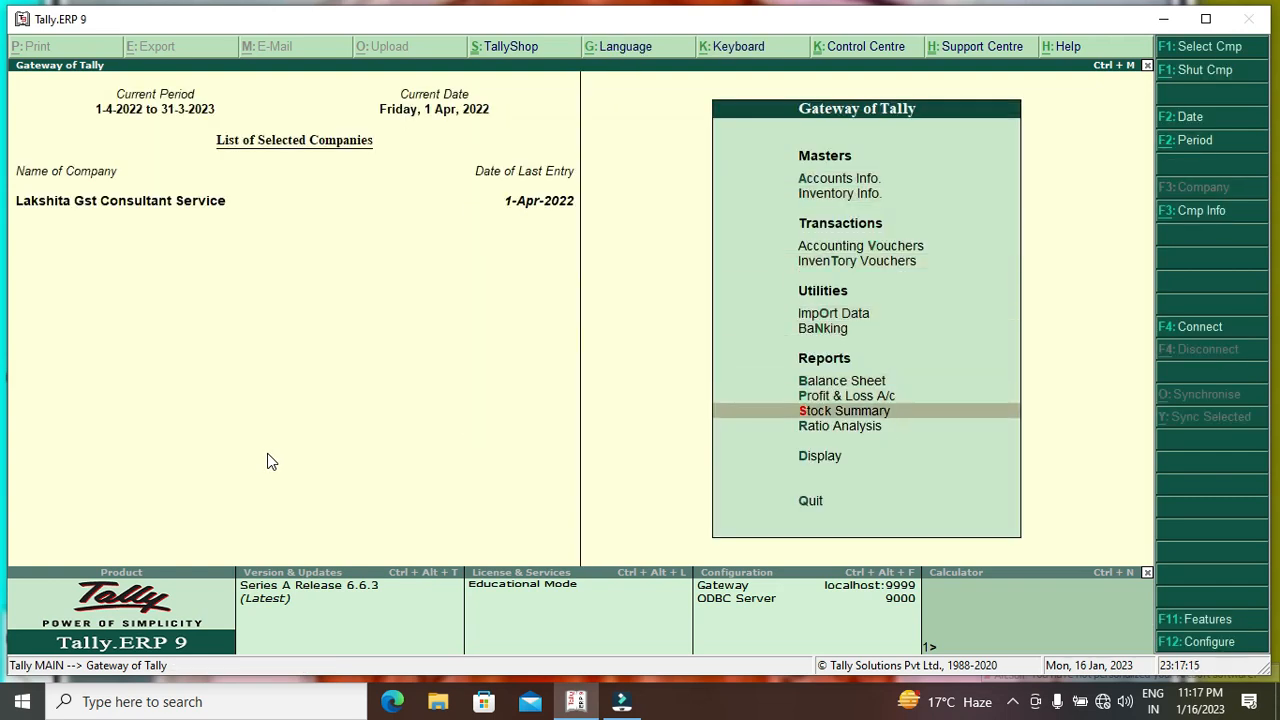
{"action": "key", "text": "Return"}
{"action": "key", "text": "Down"}
{"action": "key", "text": "Down"}
{"action": "key", "text": "Down"}
{"action": "key", "text": "Down"}
{"action": "key", "text": "Down"}
{"action": "key", "text": "Down"}
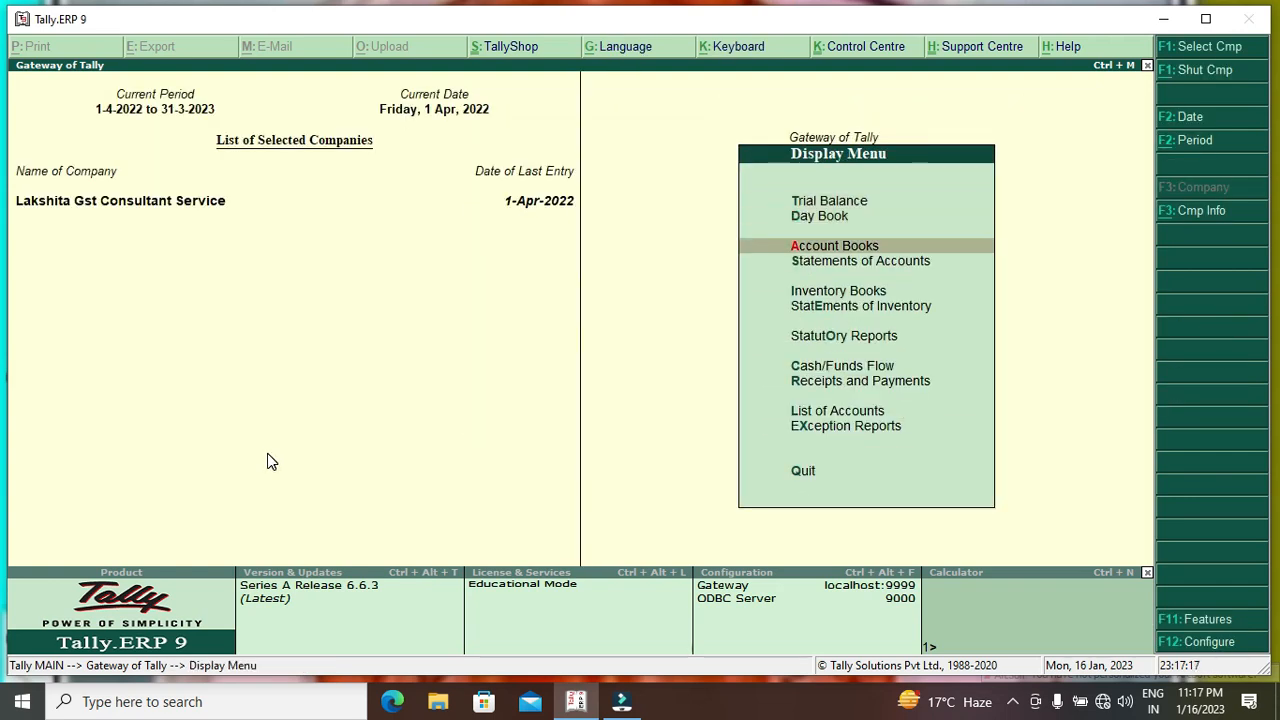
{"action": "key", "text": "Return"}
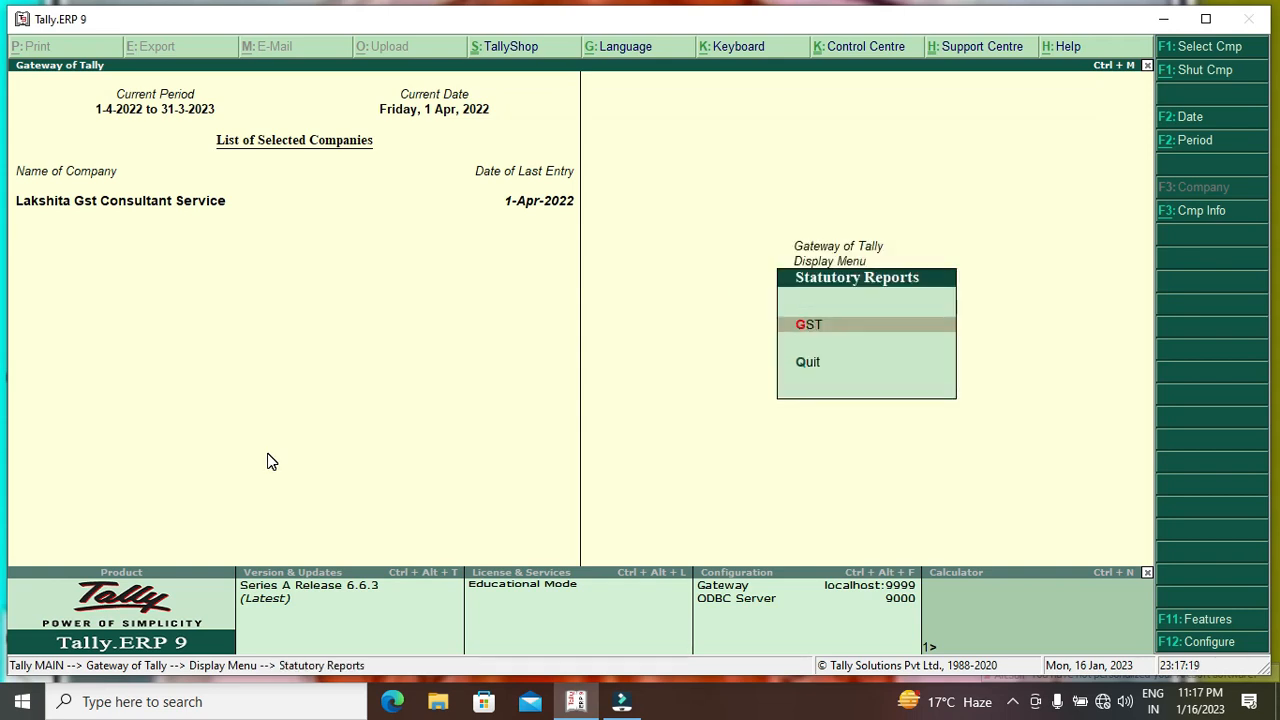
{"action": "key", "text": "Return"}
{"action": "key", "text": "Down"}
{"action": "key", "text": "Down"}
{"action": "key", "text": "Up"}
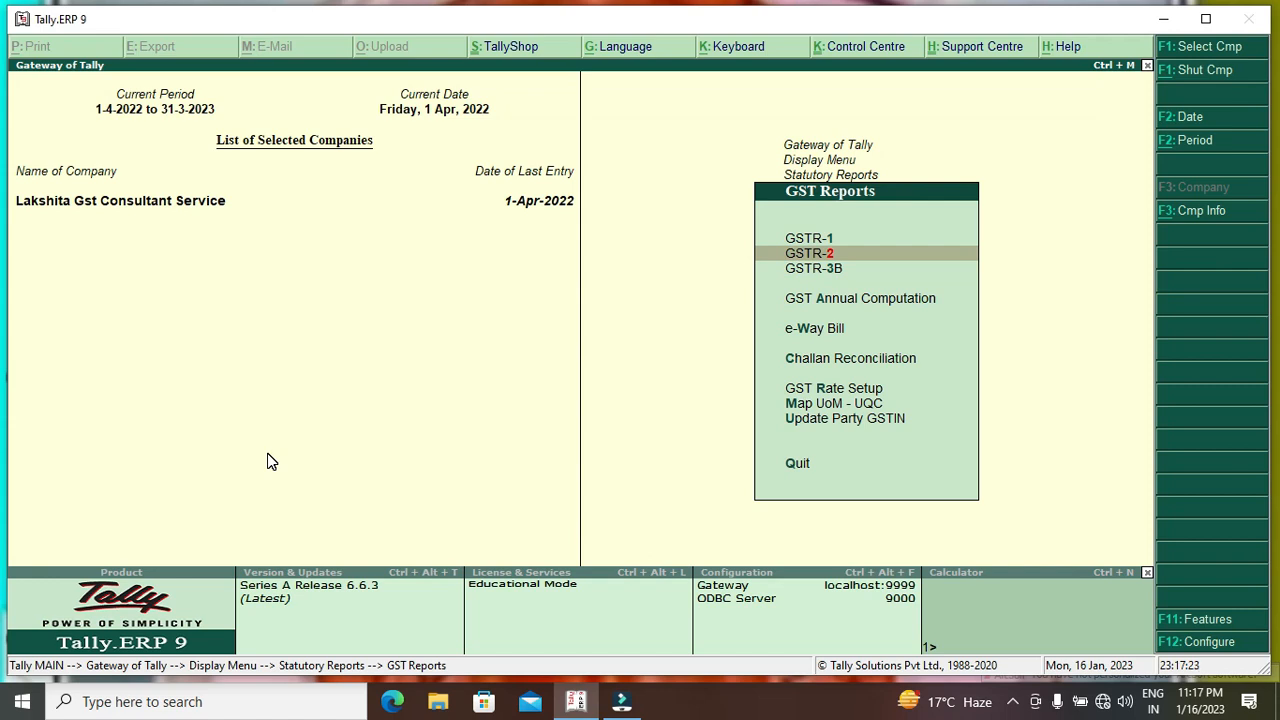
{"action": "key", "text": "Down"}
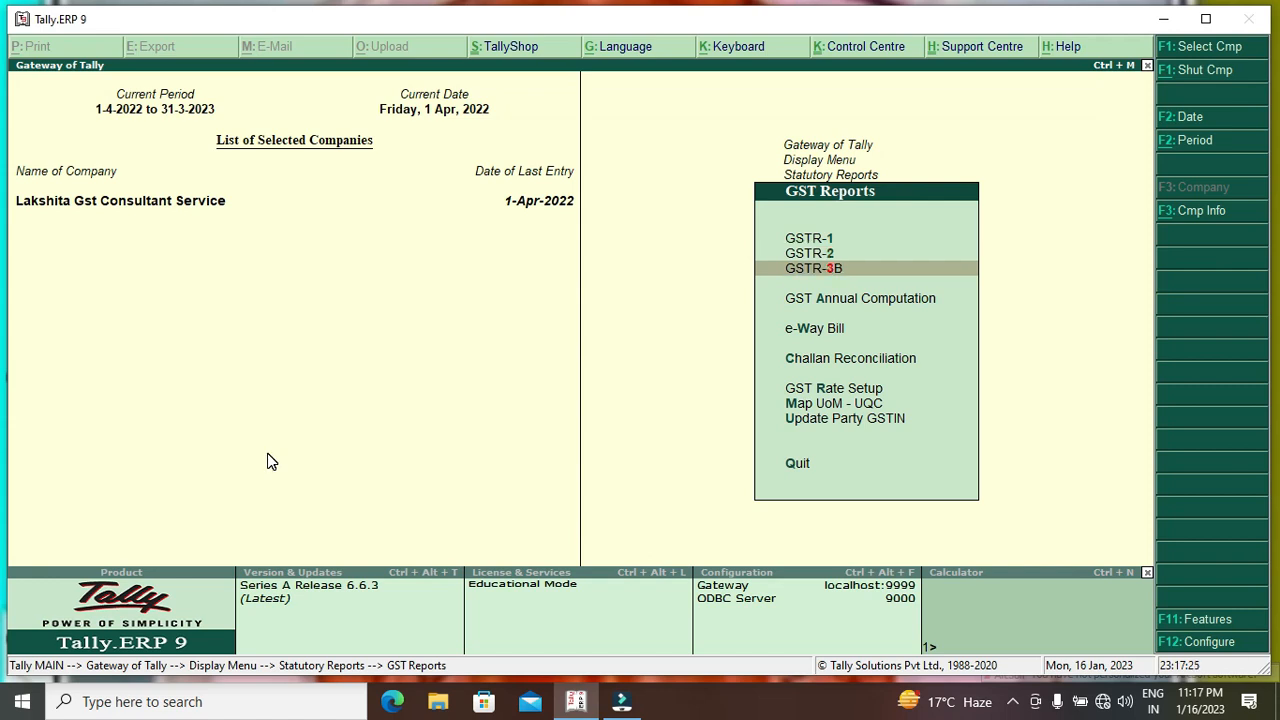
{"action": "key", "text": "Up"}
{"action": "key", "text": "Up"}
{"action": "key", "text": "Down"}
{"action": "key", "text": "Up"}
{"action": "key", "text": "Return"}
Check the B2B invoice register (one invoice, 48,815), then review GSTR-2.
{"action": "key", "text": "Down"}
{"action": "key", "text": "Down"}
{"action": "key", "text": "Down"}
{"action": "key", "text": "Down"}
{"action": "key", "text": "Down"}
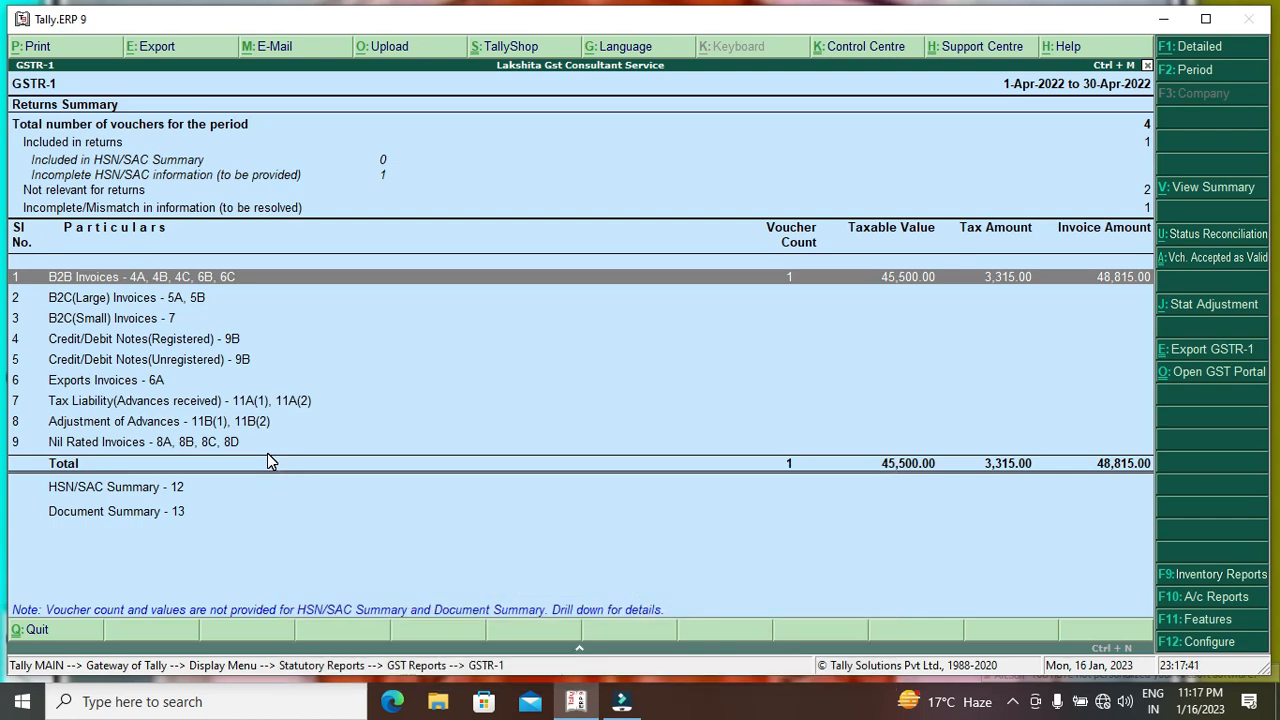
{"action": "key", "text": "Return"}
{"action": "key", "text": "Escape"}
{"action": "key", "text": "Escape"}
{"action": "key", "text": "Down"}
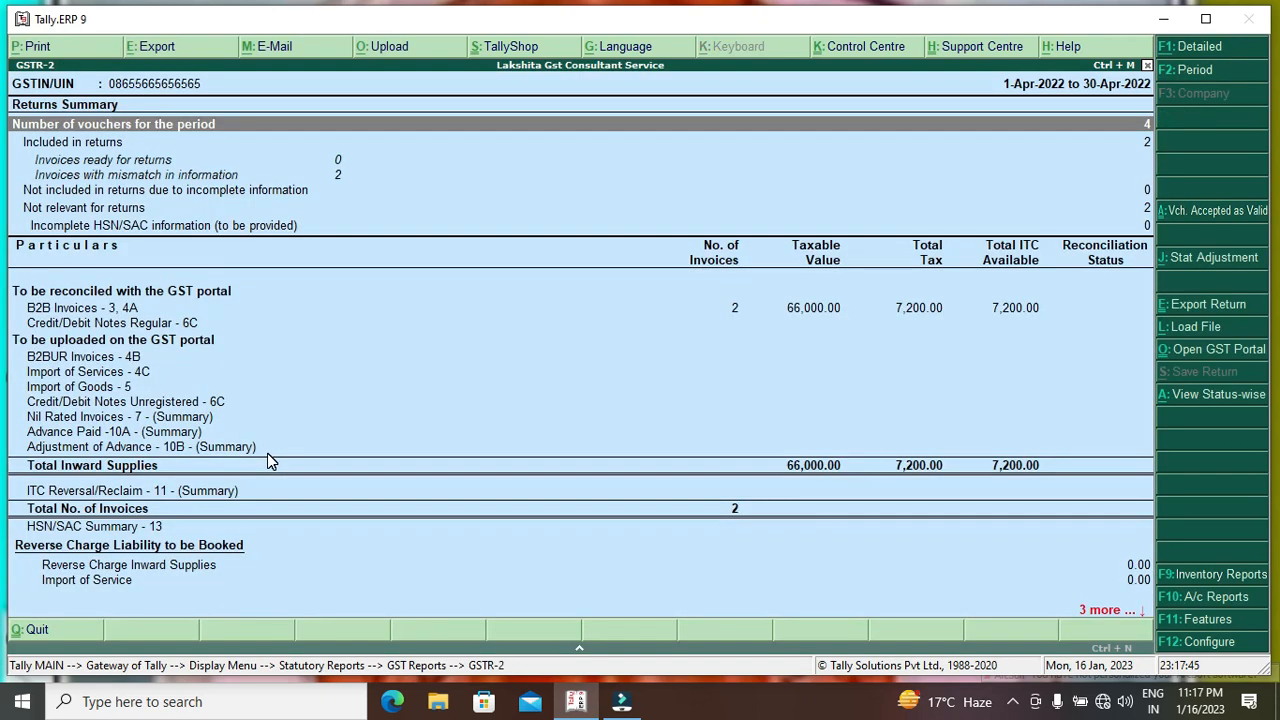
{"action": "key", "text": "Escape"}
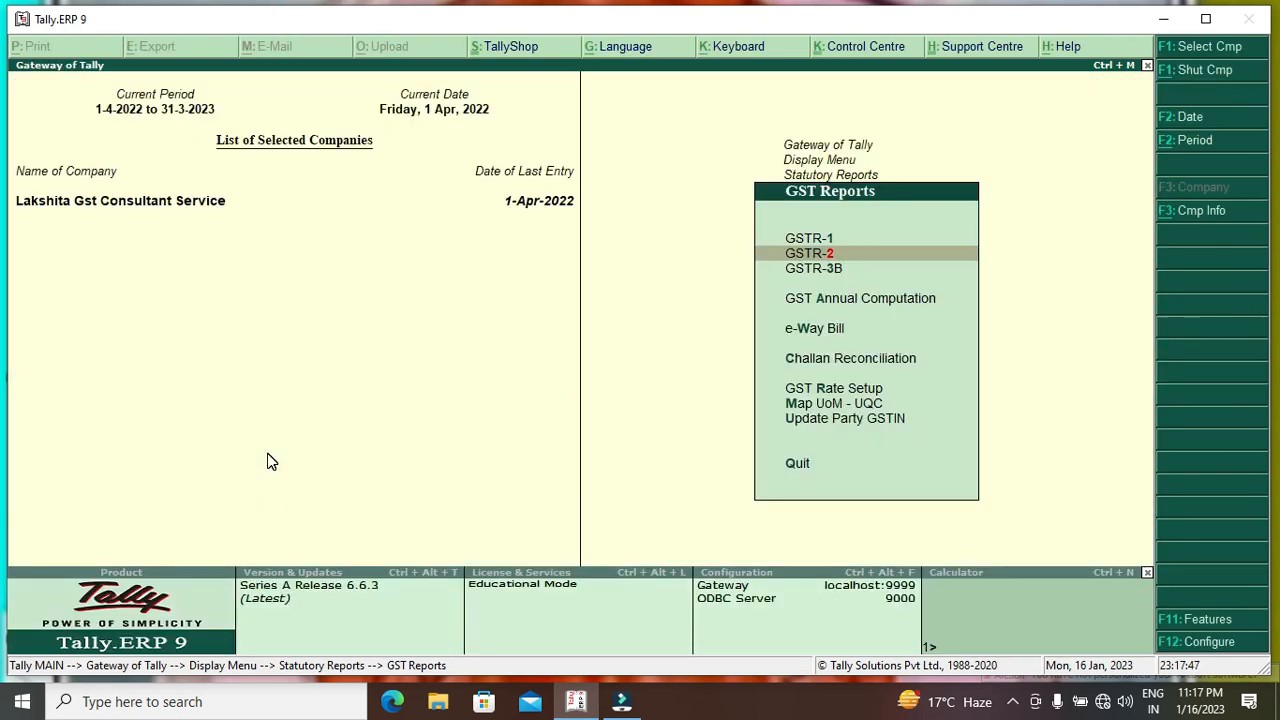
Check GSTR-3B figures: 61,000 outward taxable, 5,130 tax, 7,200 eligible ITC, then exit to Display Menu.
{"action": "key", "text": "Up"}
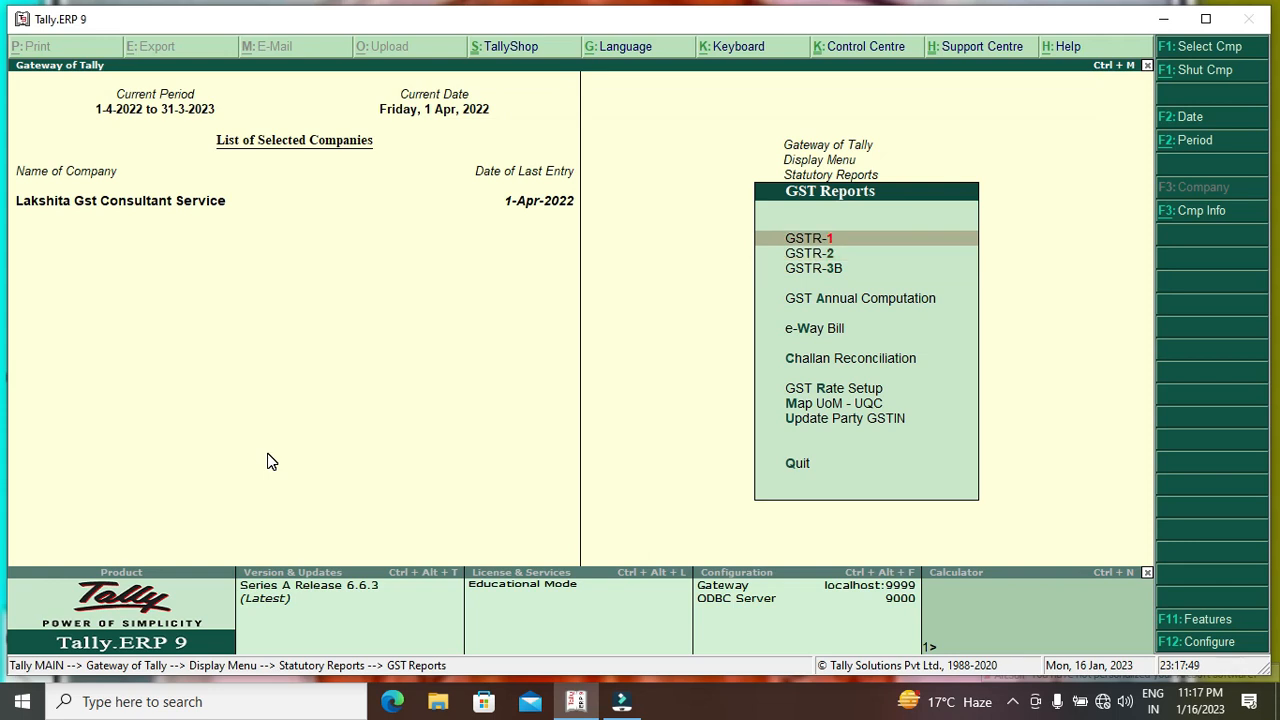
{"action": "key", "text": "Down"}
{"action": "key", "text": "Down"}
{"action": "key", "text": "Return"}
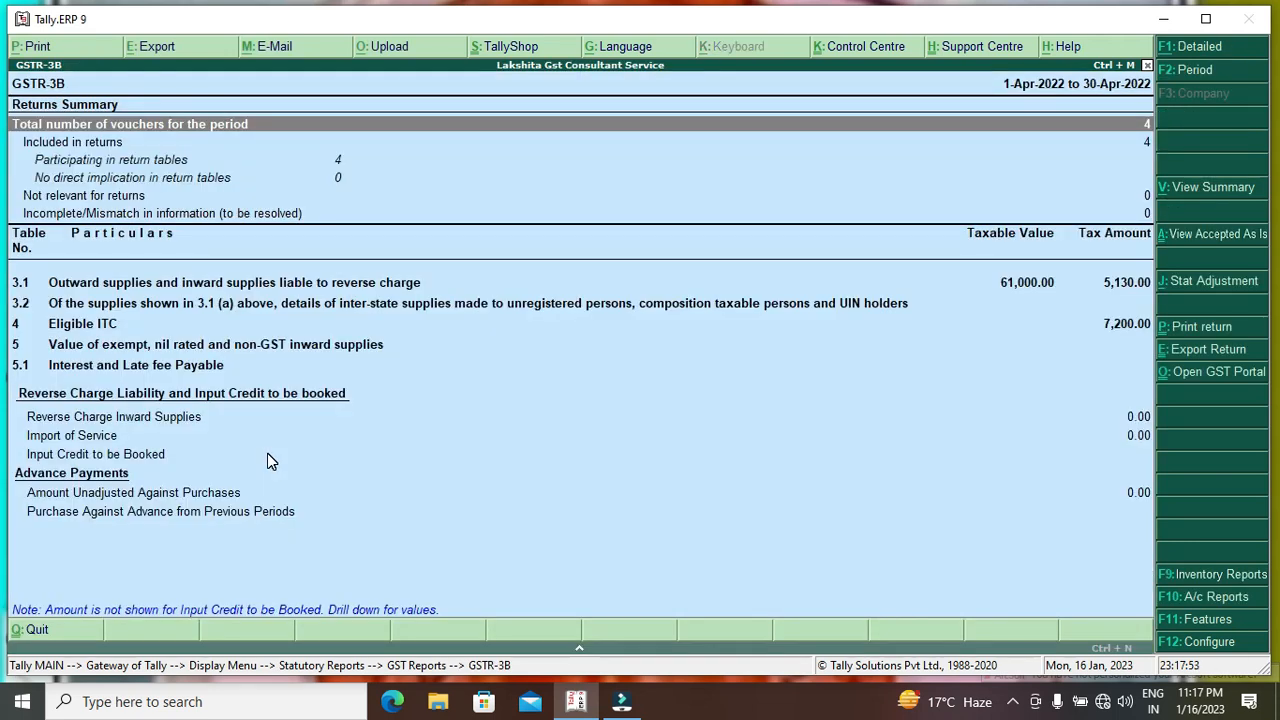
{"action": "key", "text": "Down"}
{"action": "key", "text": "Down"}
{"action": "key", "text": "Down"}
{"action": "key", "text": "Down"}
{"action": "key", "text": "Down"}
{"action": "key", "text": "Down"}
{"action": "key", "text": "Down"}
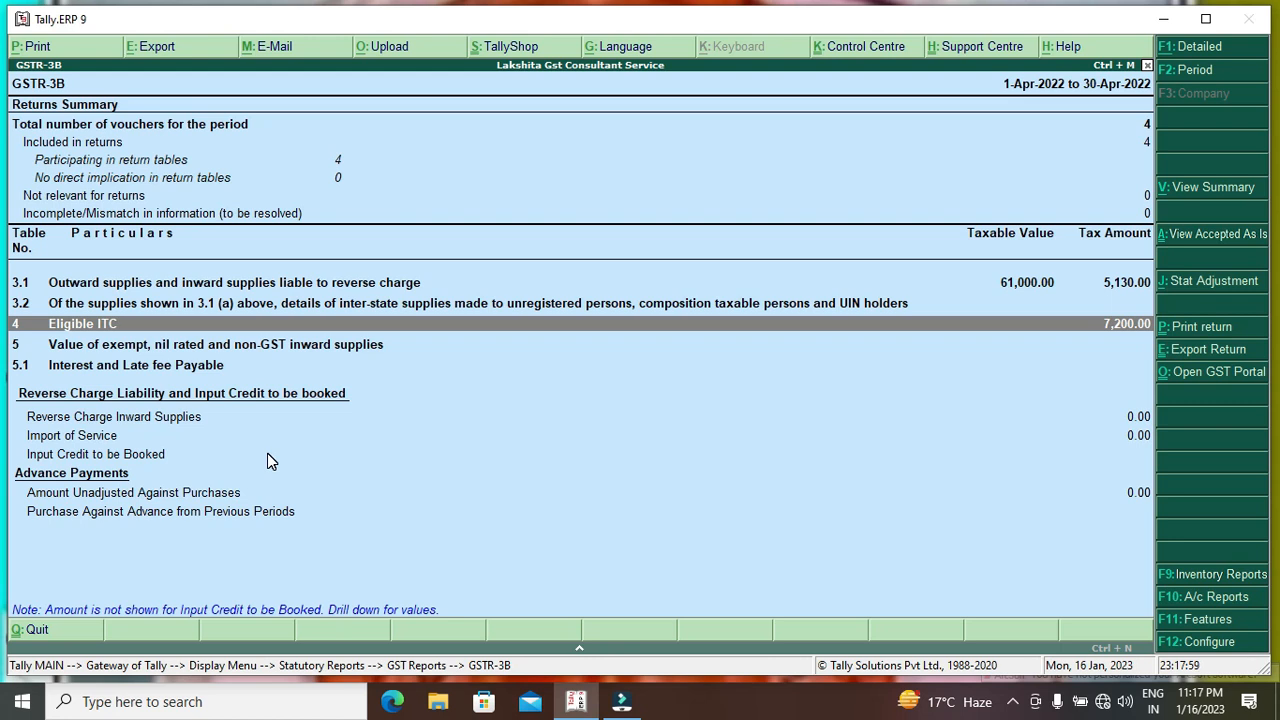
{"action": "key", "text": "Up"}
{"action": "key", "text": "Up"}
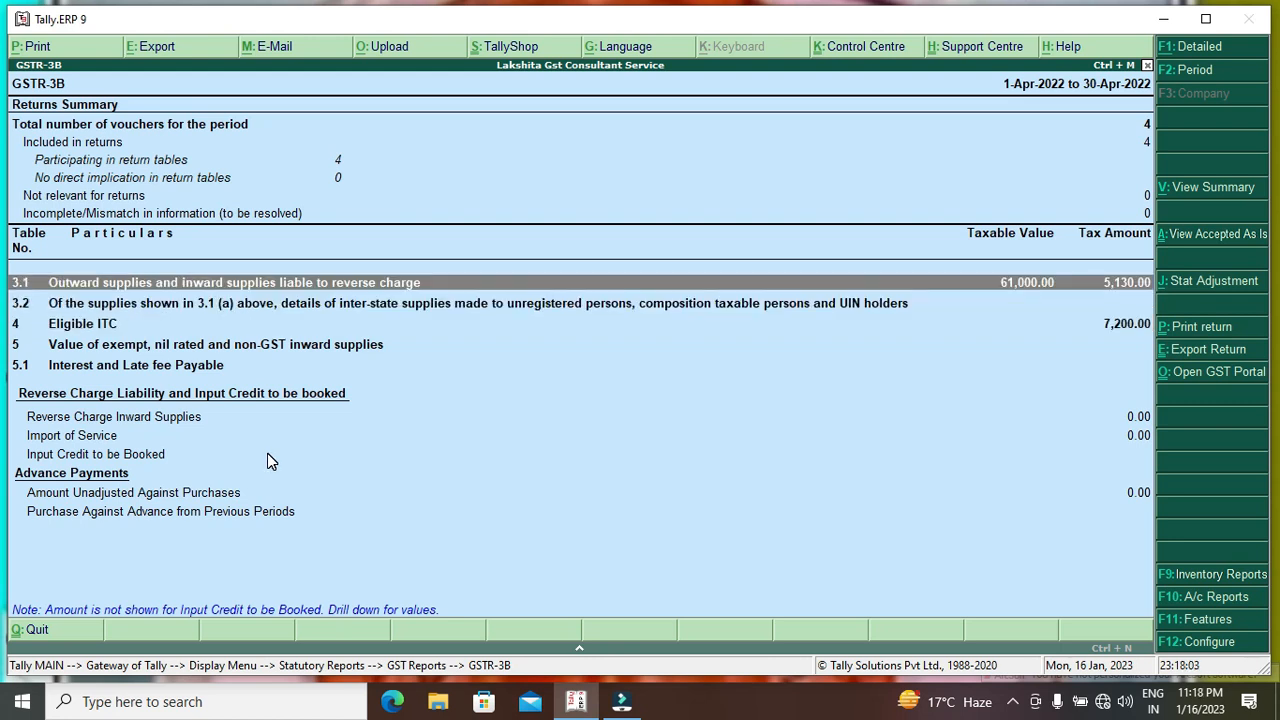
{"action": "key", "text": "Escape"}
{"action": "key", "text": "Up"}
{"action": "key", "text": "Up"}
{"action": "key", "text": "Down"}
{"action": "key", "text": "Down"}
{"action": "key", "text": "Up"}
{"action": "key", "text": "Up"}
{"action": "key", "text": "Down"}
{"action": "key", "text": "Down"}
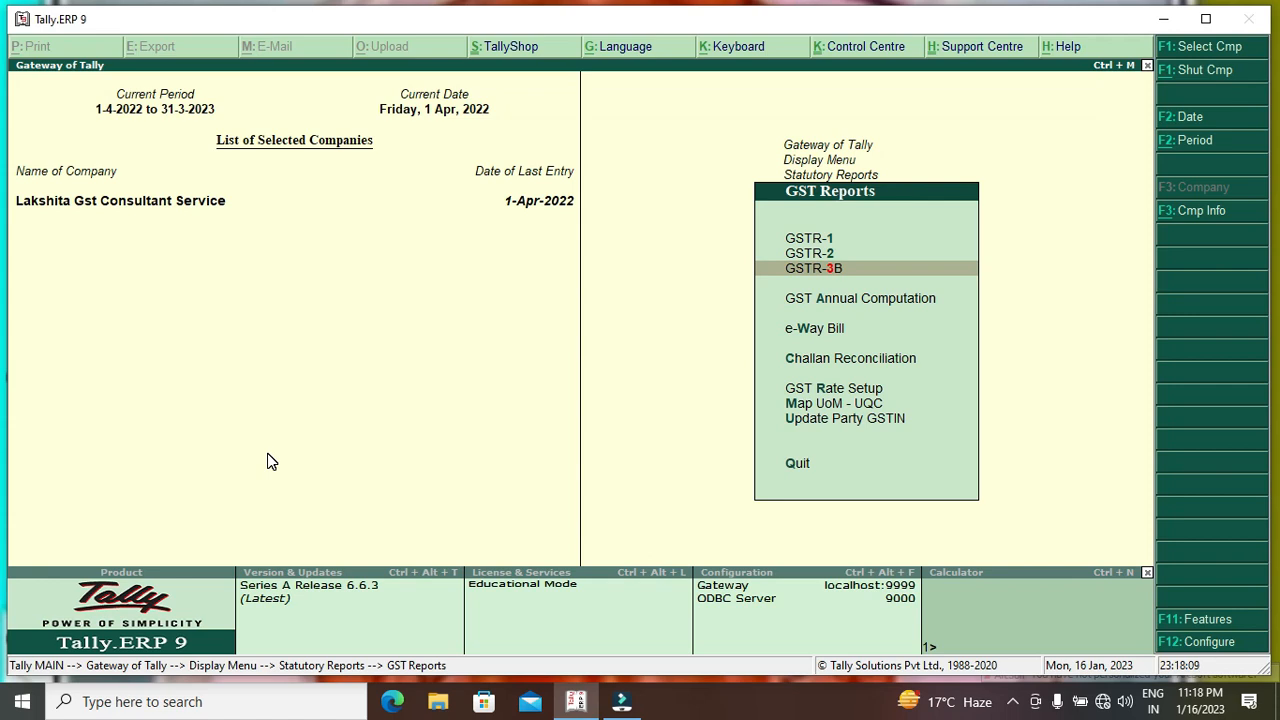
{"action": "key", "text": "Escape"}
{"action": "key", "text": "Escape"}
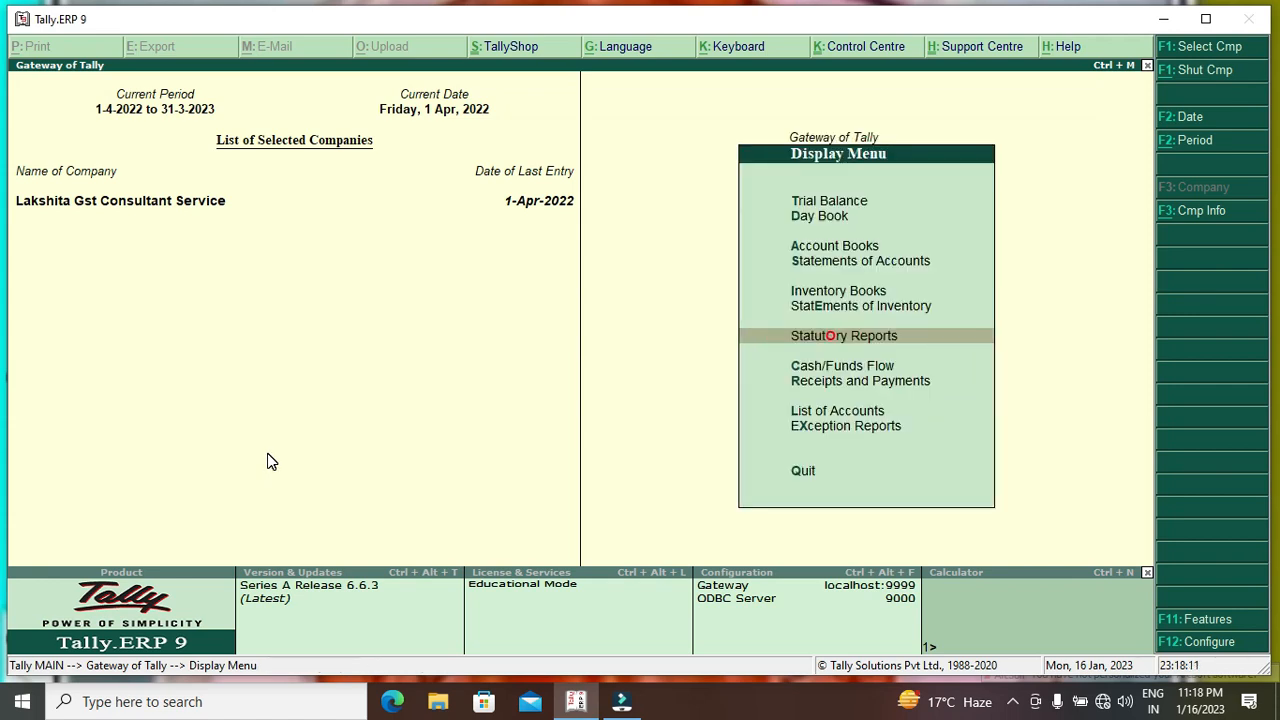
{"action": "key", "text": "Escape"}
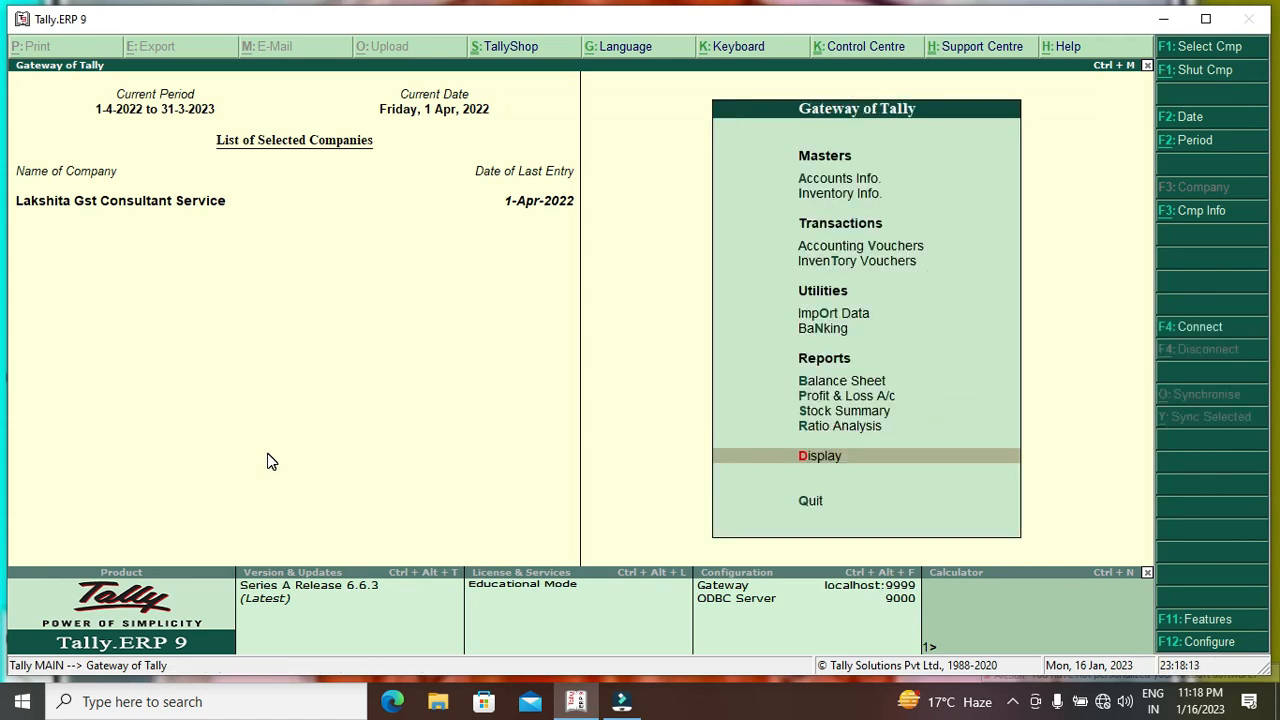